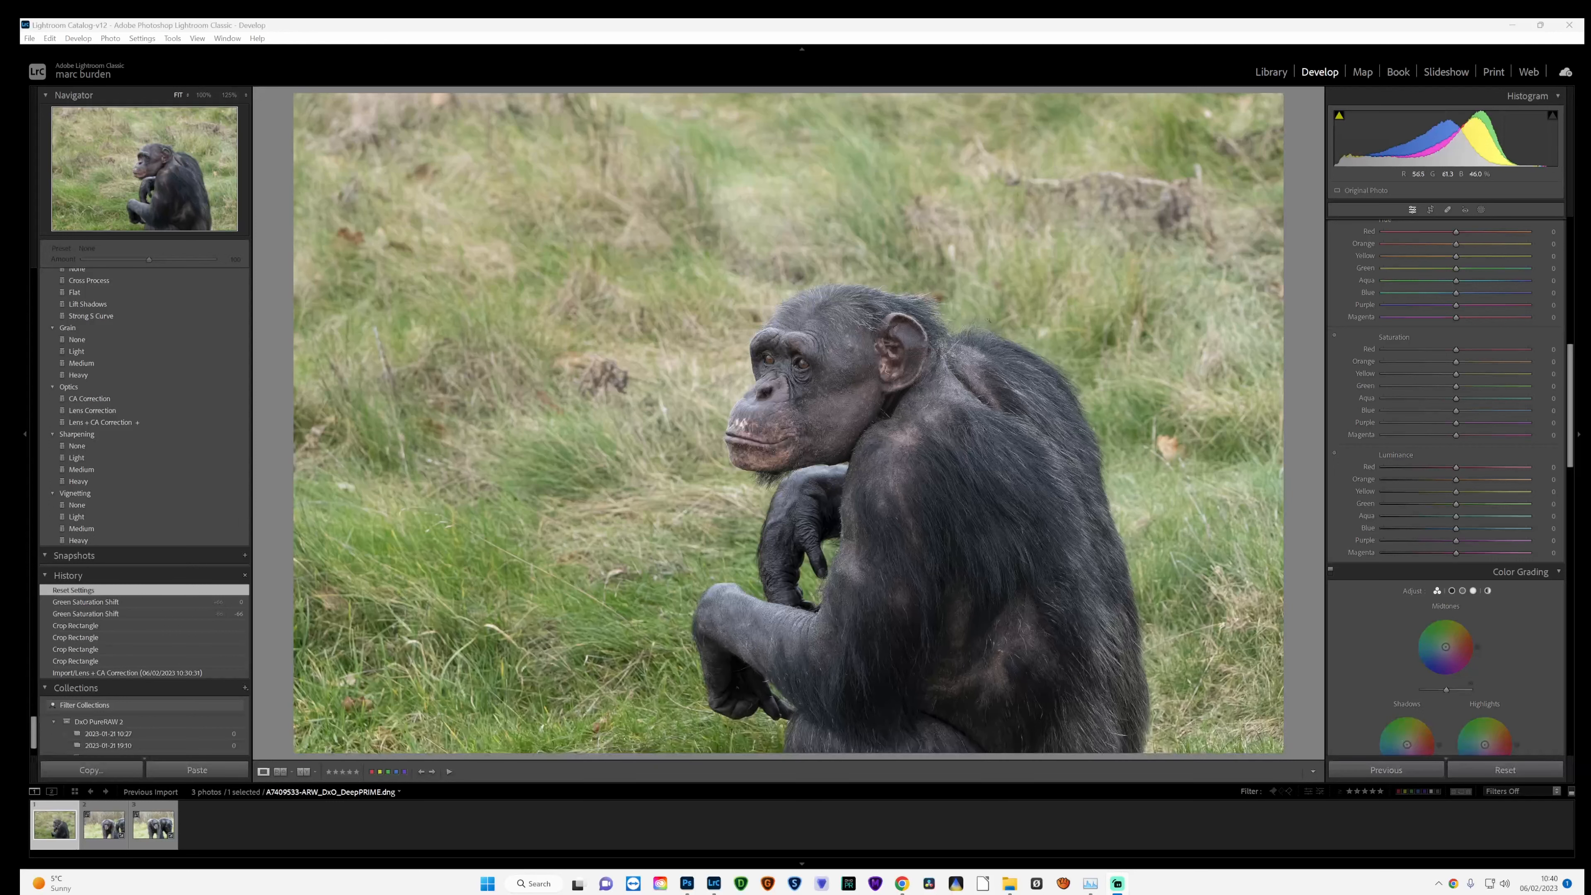
- Crop the chimpanzee photo to a 1 x 1 square framing the head, shoulder and raised hand
{"action": "left_click", "coordinate": [1431, 211]}
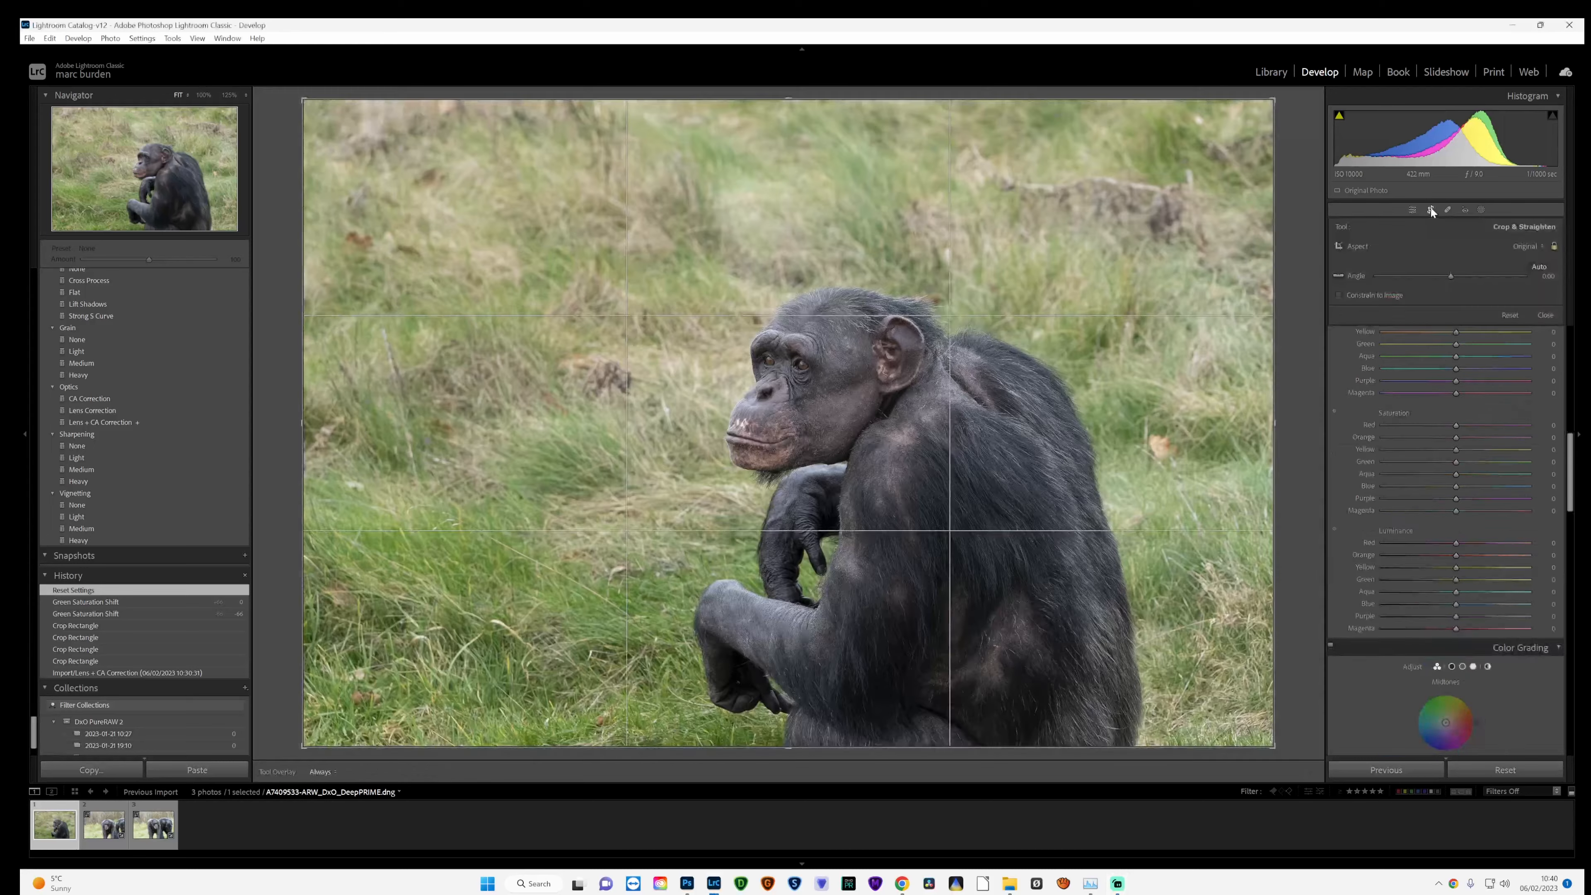
{"action": "left_click", "coordinate": [1523, 246]}
{"action": "left_click", "coordinate": [1435, 308]}
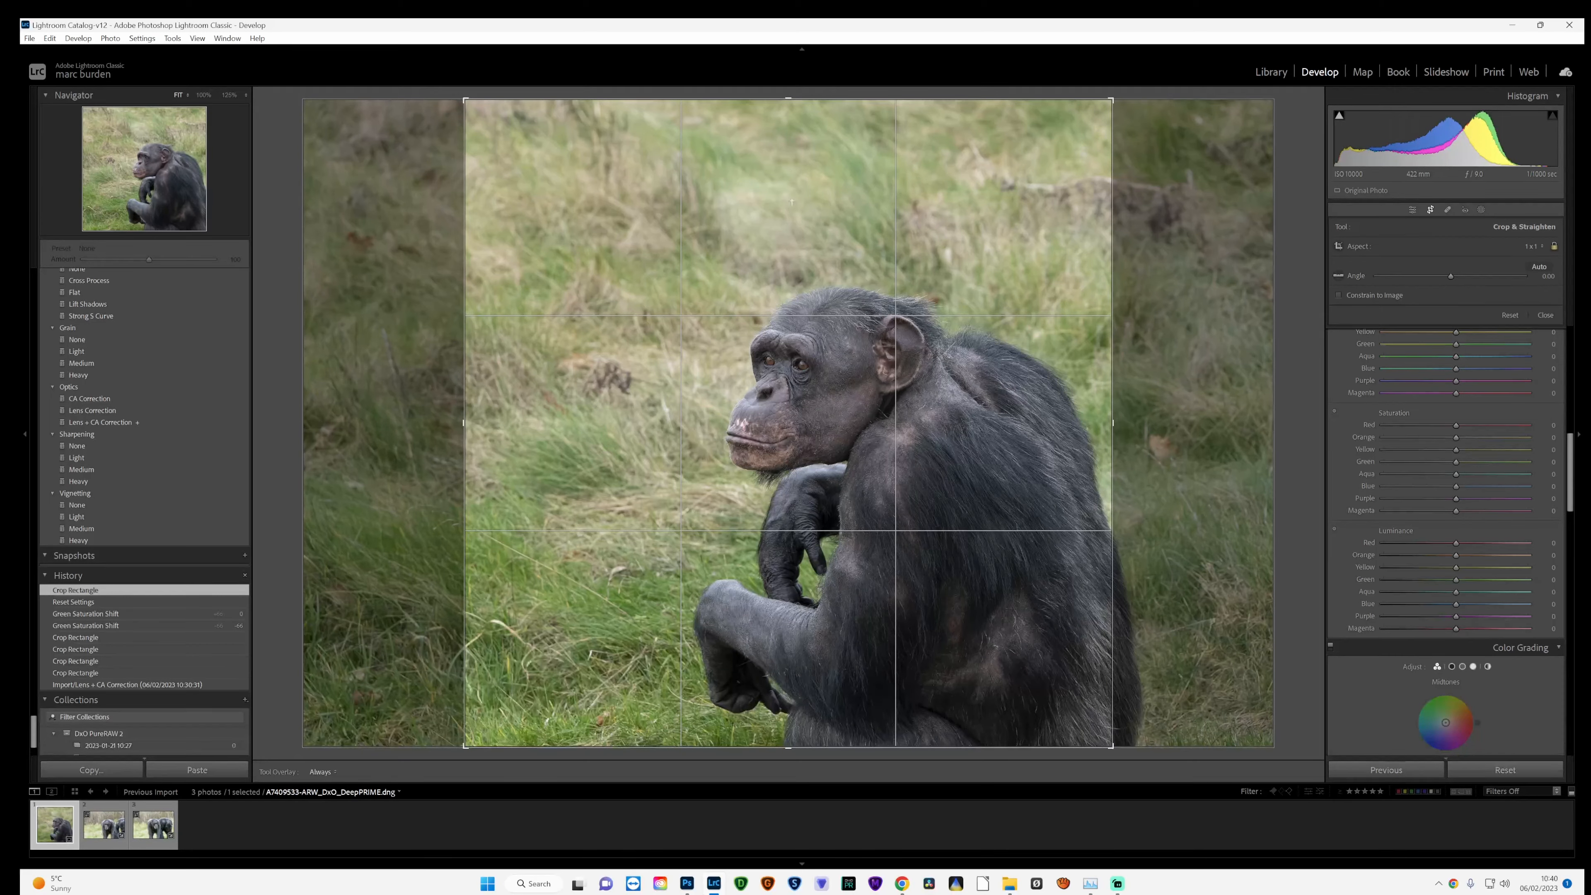
{"action": "left_click_drag", "start_coordinate": [792, 202], "coordinate": [789, 230]}
{"action": "left_click_drag", "start_coordinate": [835, 385], "coordinate": [792, 510]}
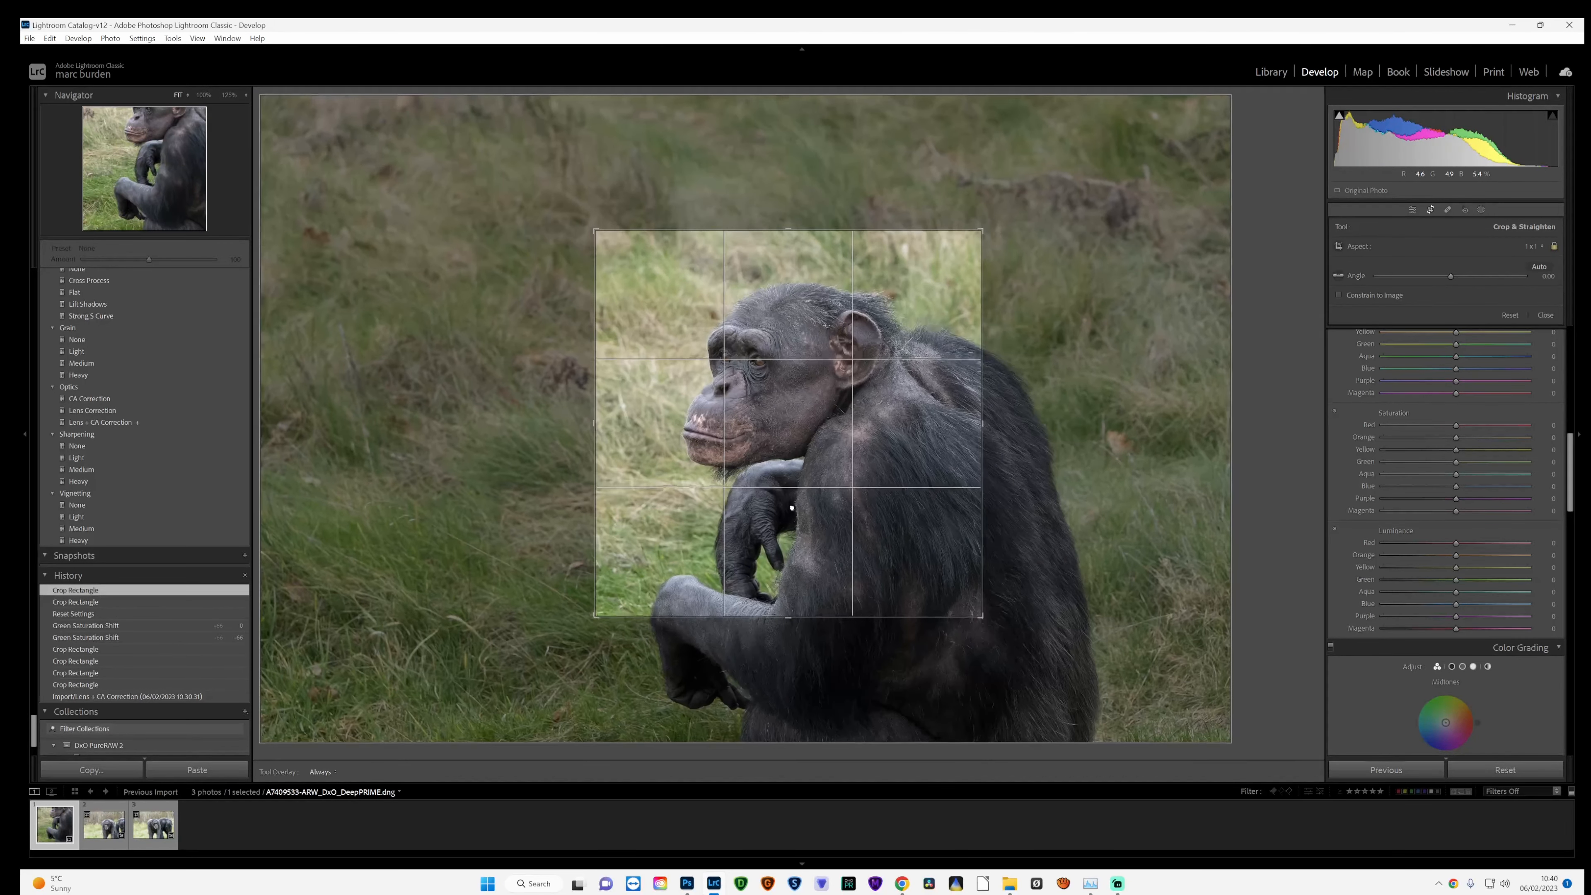
{"action": "left_click_drag", "start_coordinate": [784, 617], "coordinate": [784, 586]}
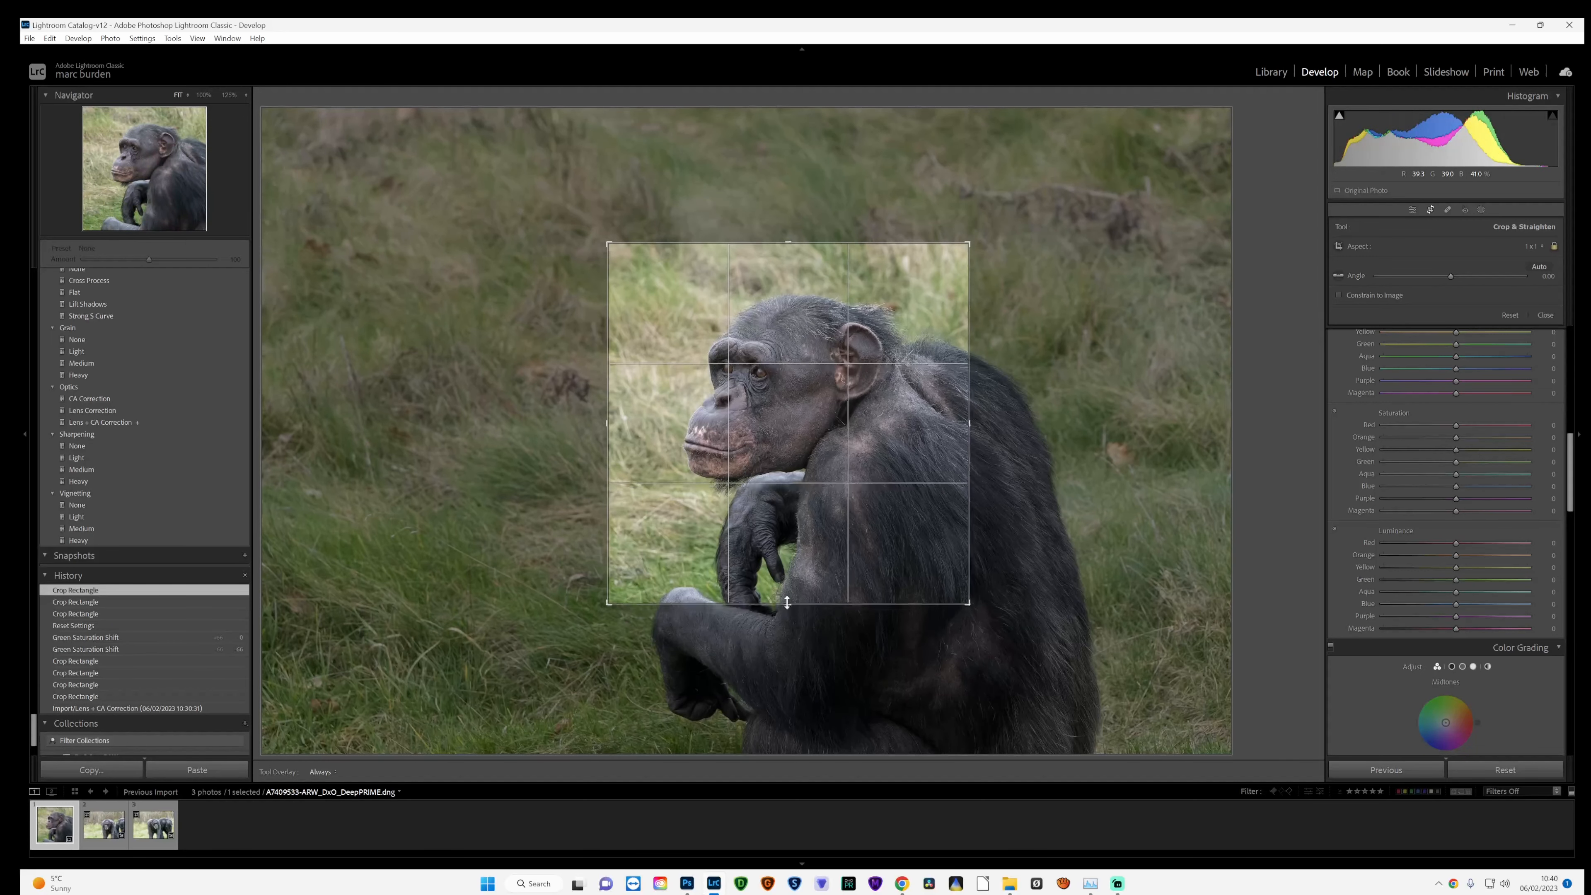
{"action": "left_click_drag", "start_coordinate": [784, 488], "coordinate": [783, 481]}
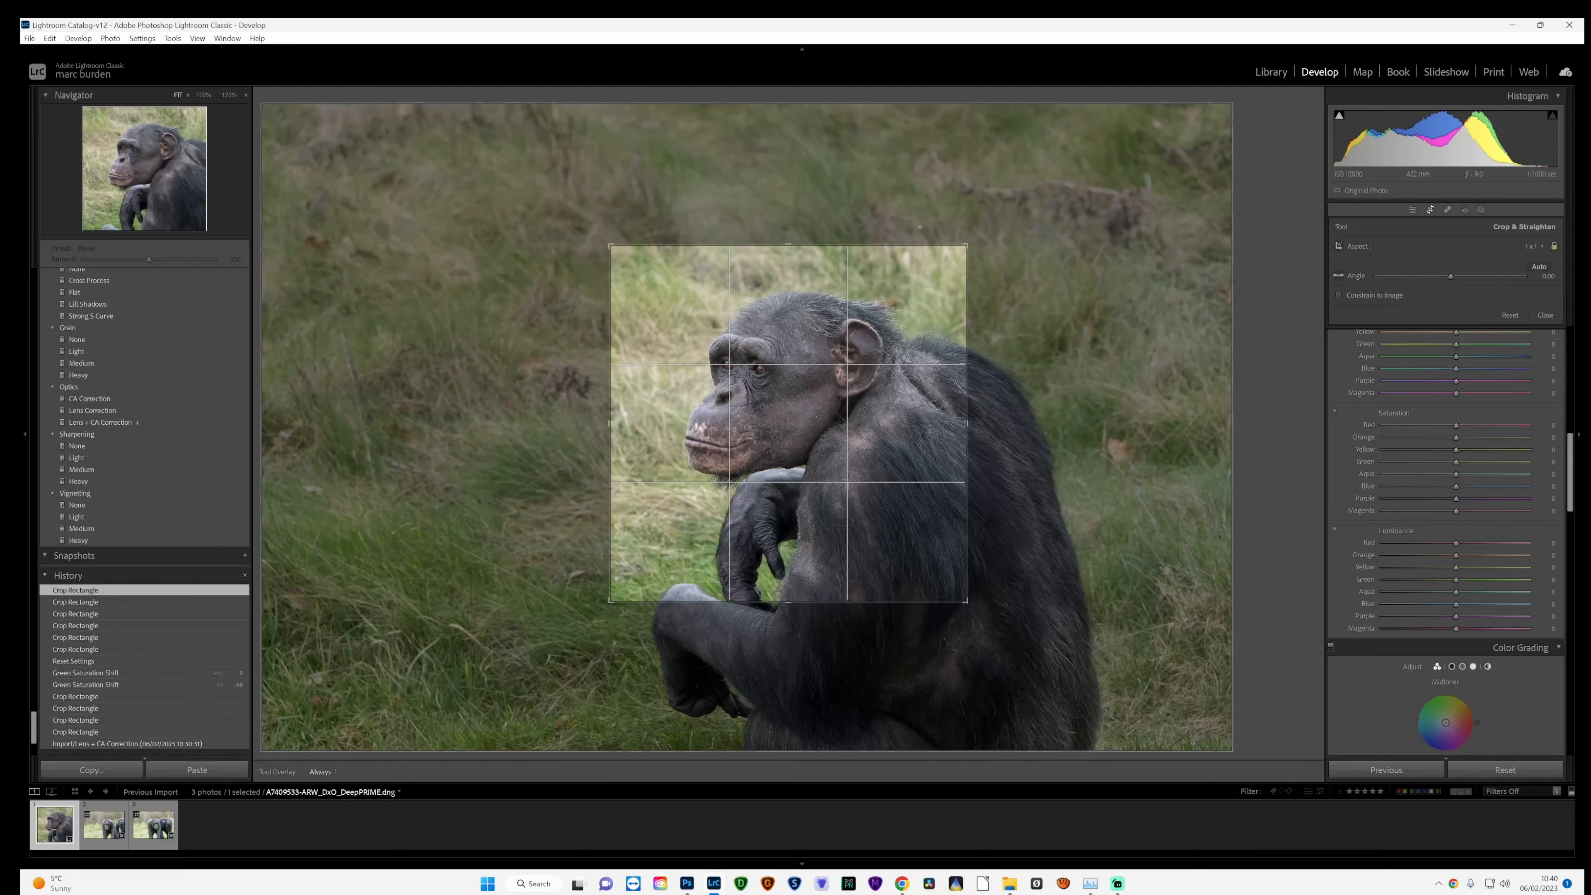
{"action": "left_click", "coordinate": [1414, 210]}
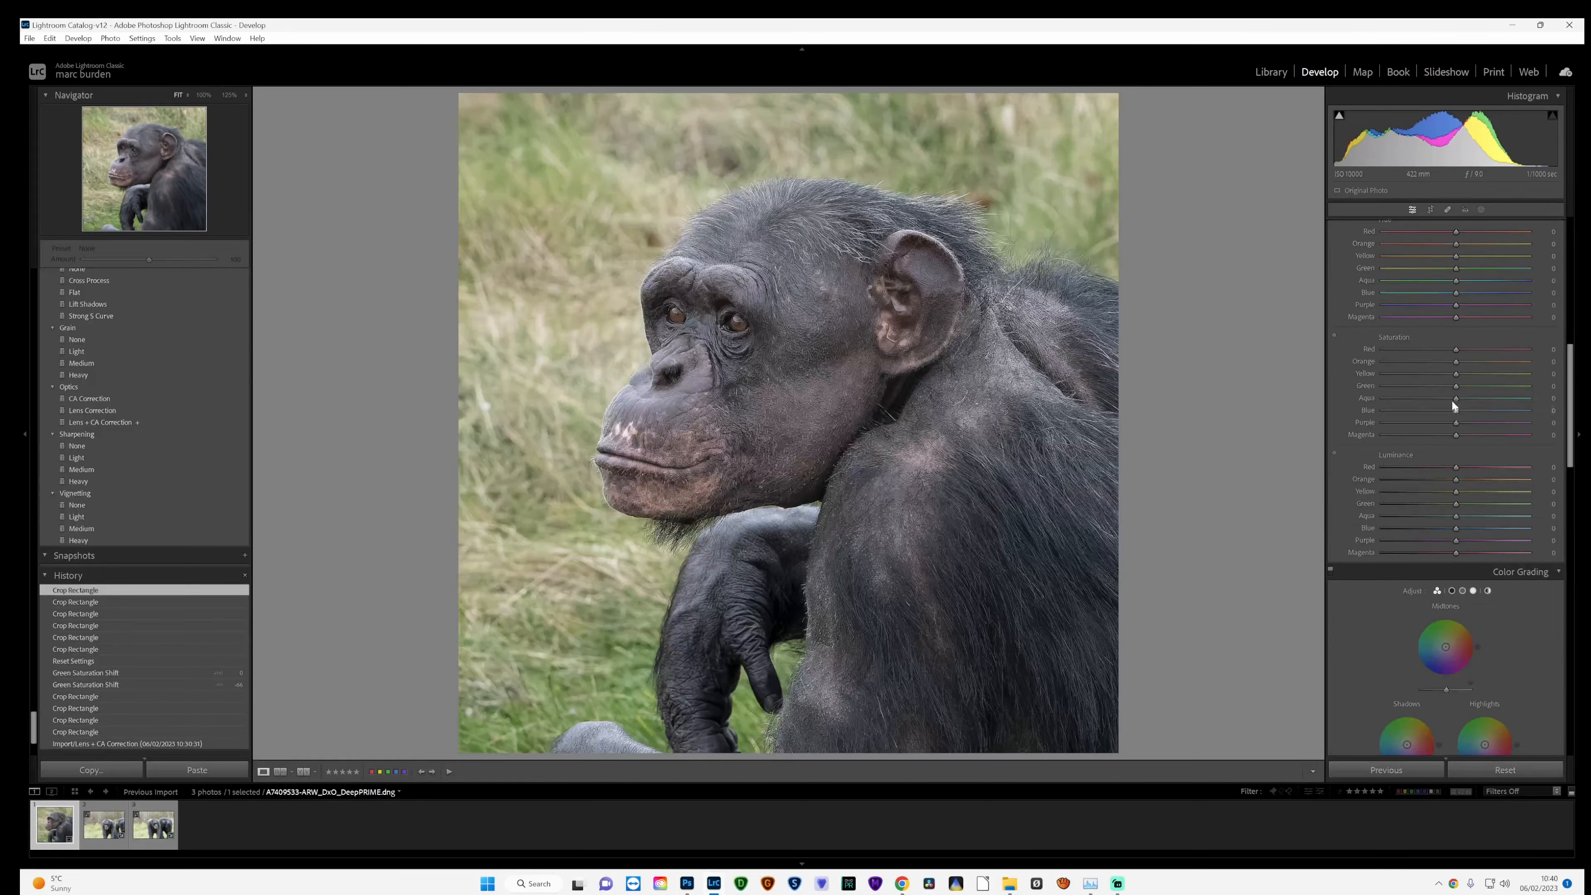
- Reduce the green saturation to about -38 and open the cropped photo in Photoshop for editing
{"action": "left_click_drag", "start_coordinate": [1457, 386], "coordinate": [1429, 386]}
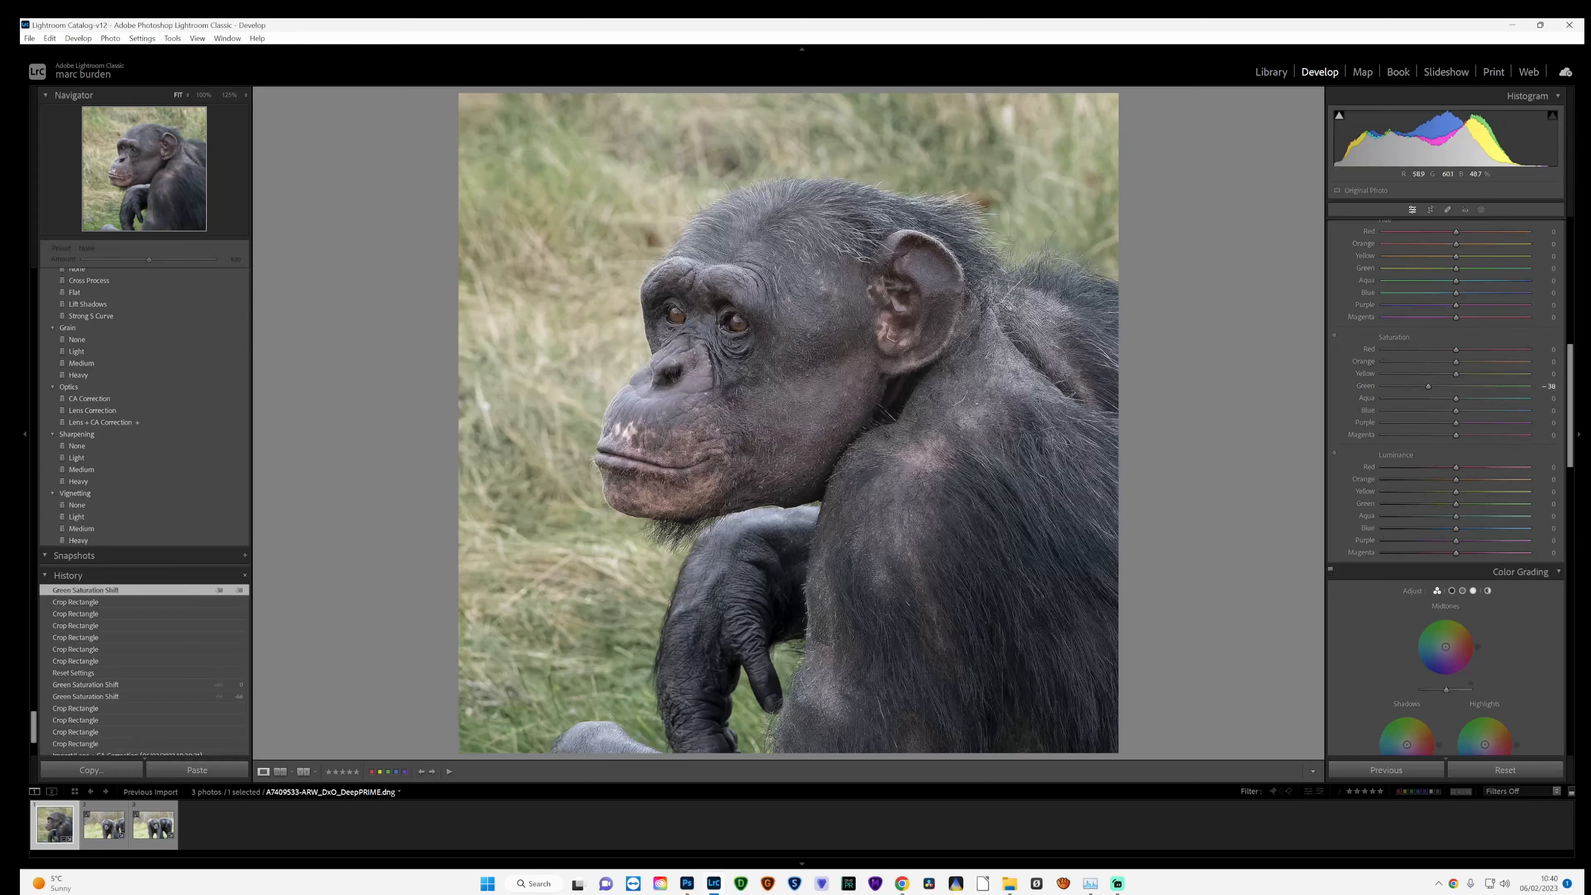
{"action": "right_click", "coordinate": [760, 254]}
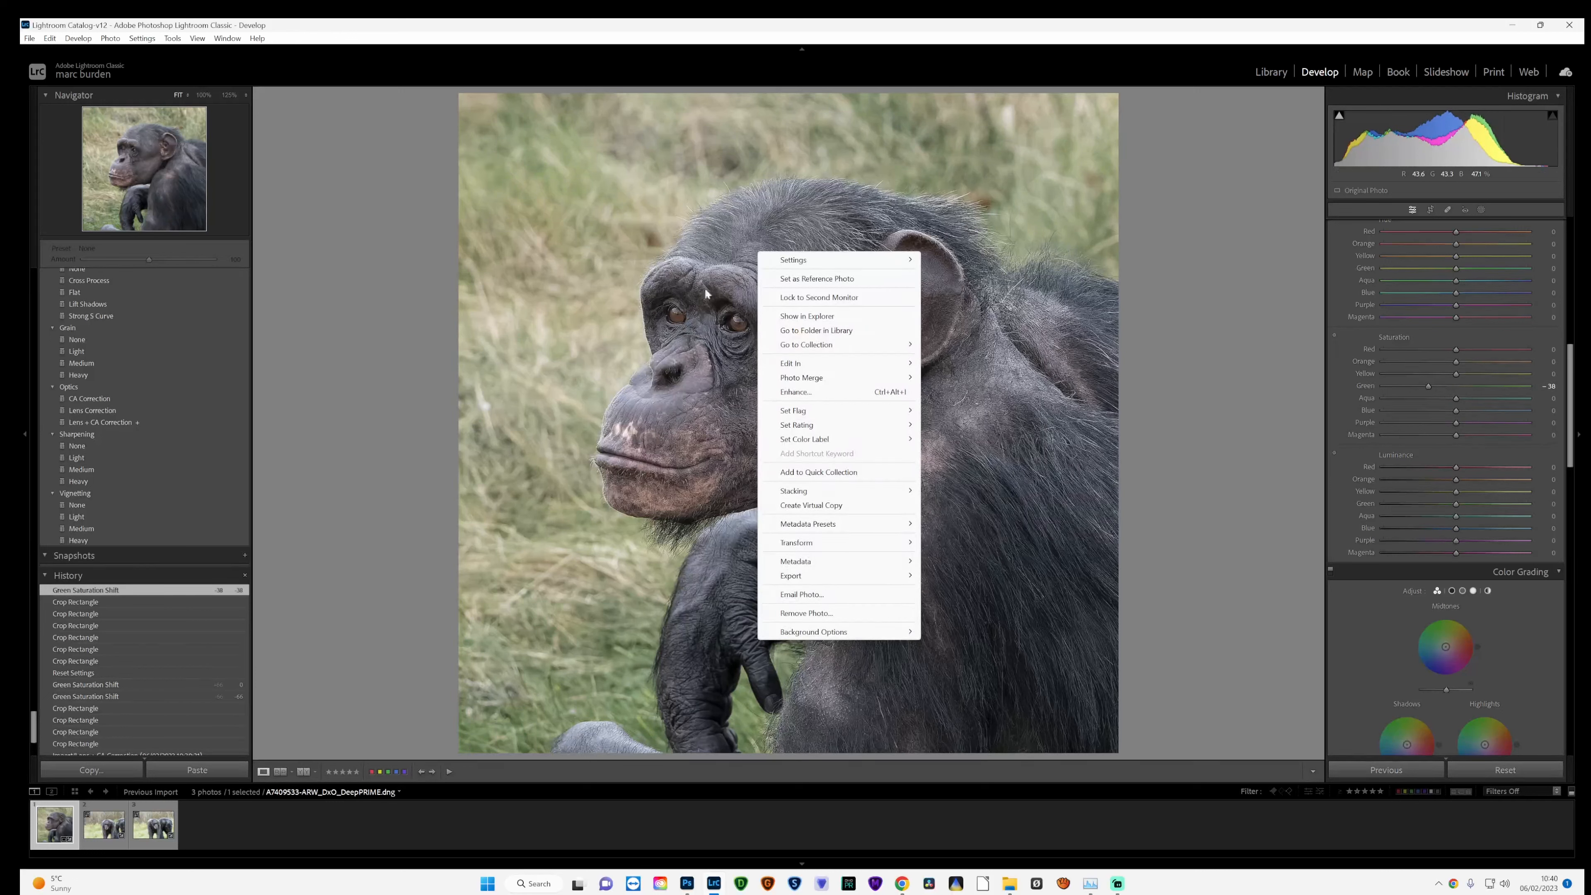
{"action": "mouse_move", "coordinate": [814, 363]}
{"action": "left_click", "coordinate": [978, 364]}
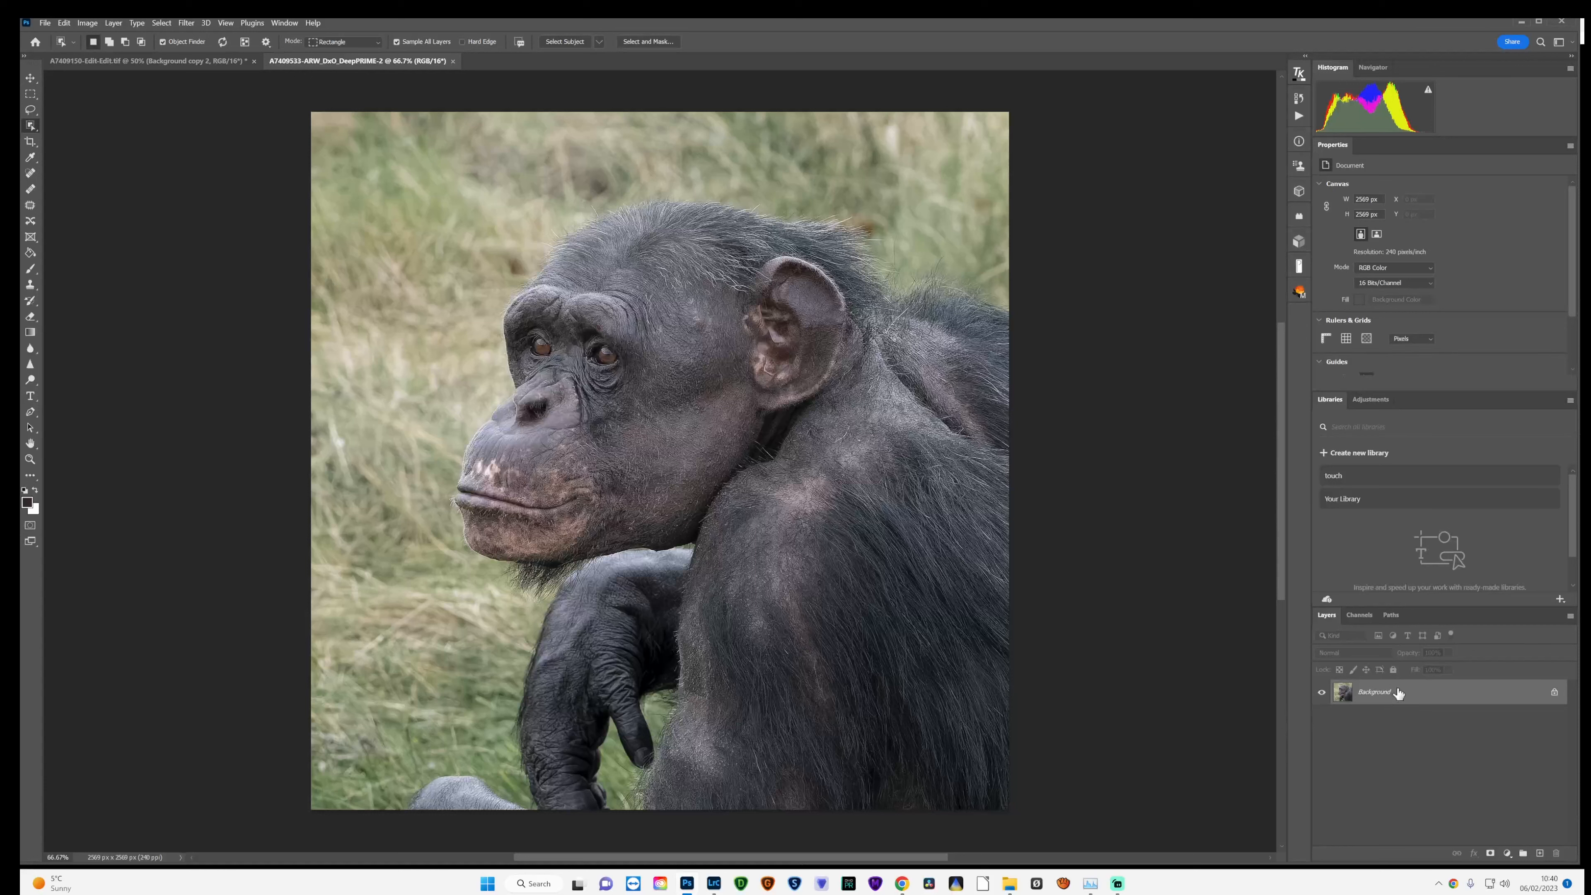
- Duplicate the Background layer under the name Background copy and make the copy the active layer
{"action": "right_click", "coordinate": [1399, 691]}
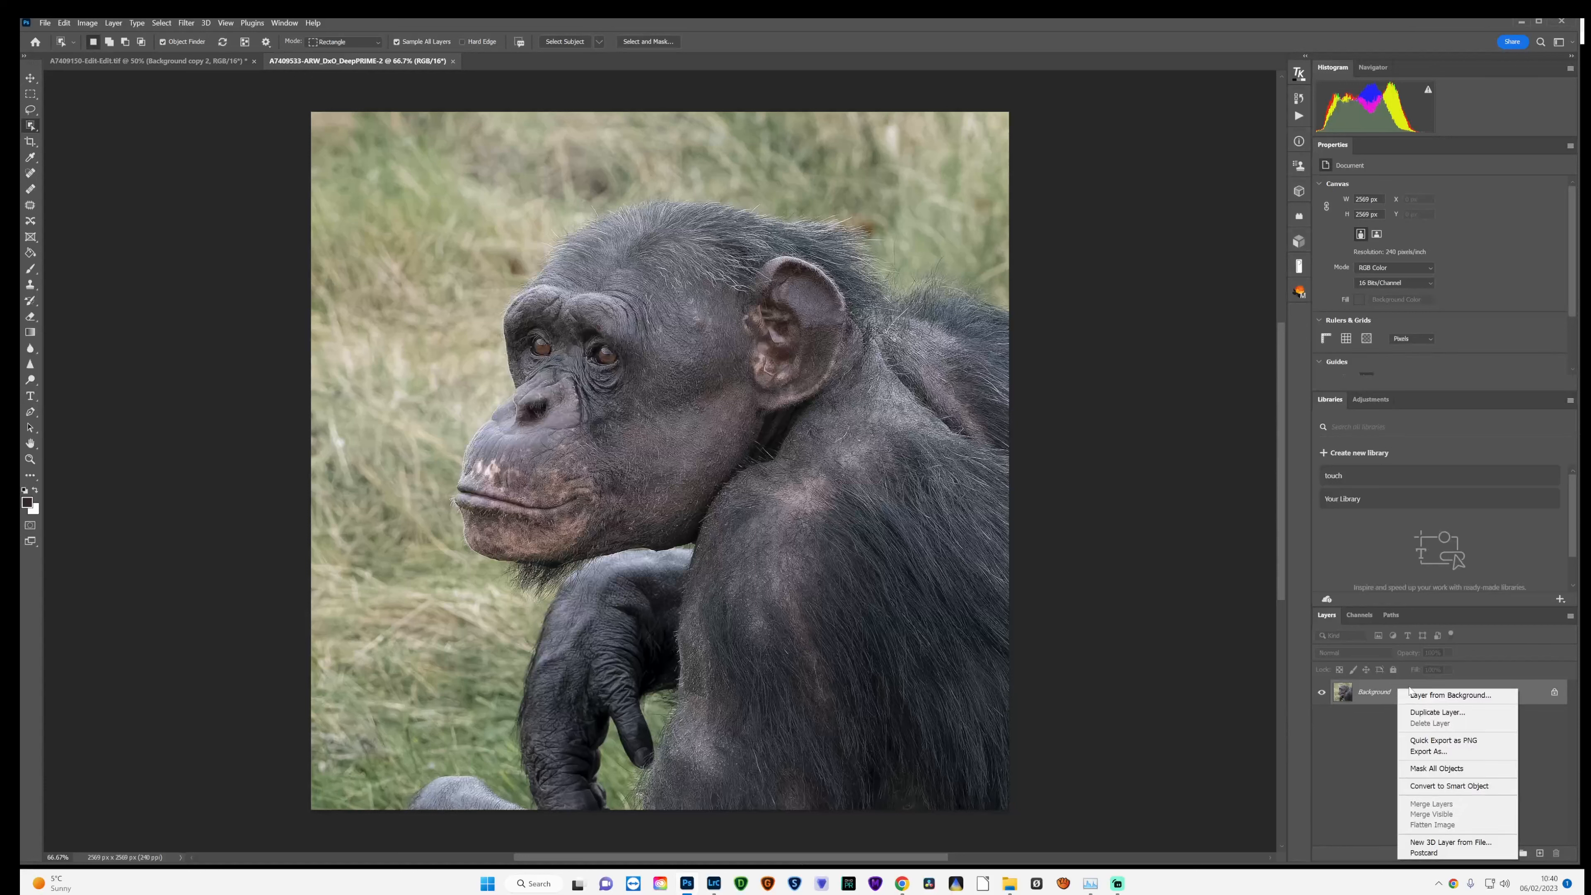
{"action": "left_click", "coordinate": [1426, 713]}
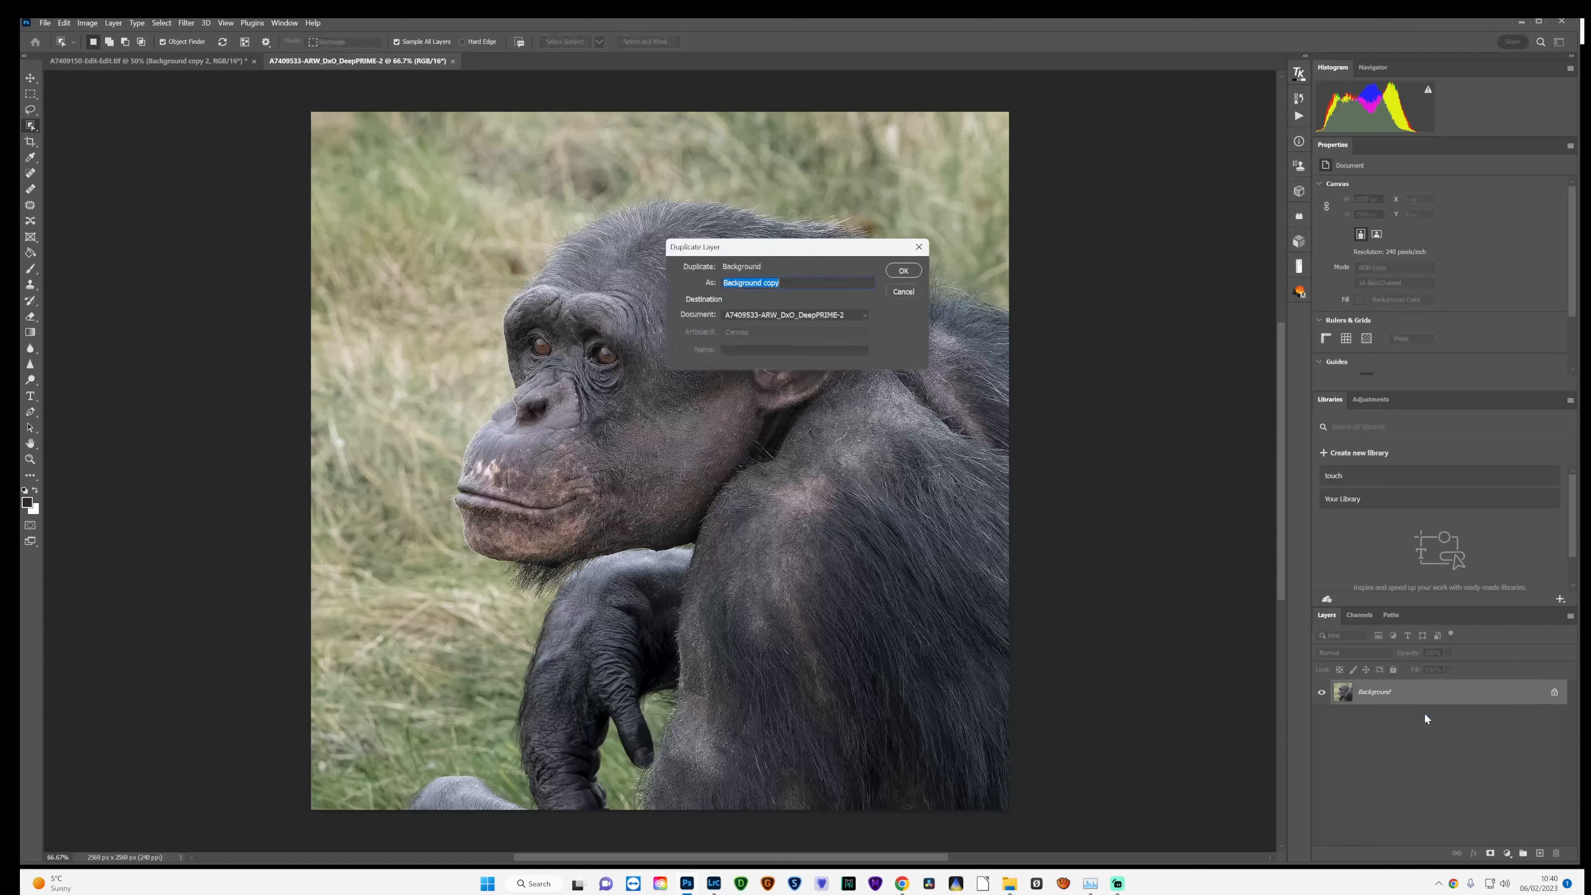
{"action": "left_click", "coordinate": [903, 268]}
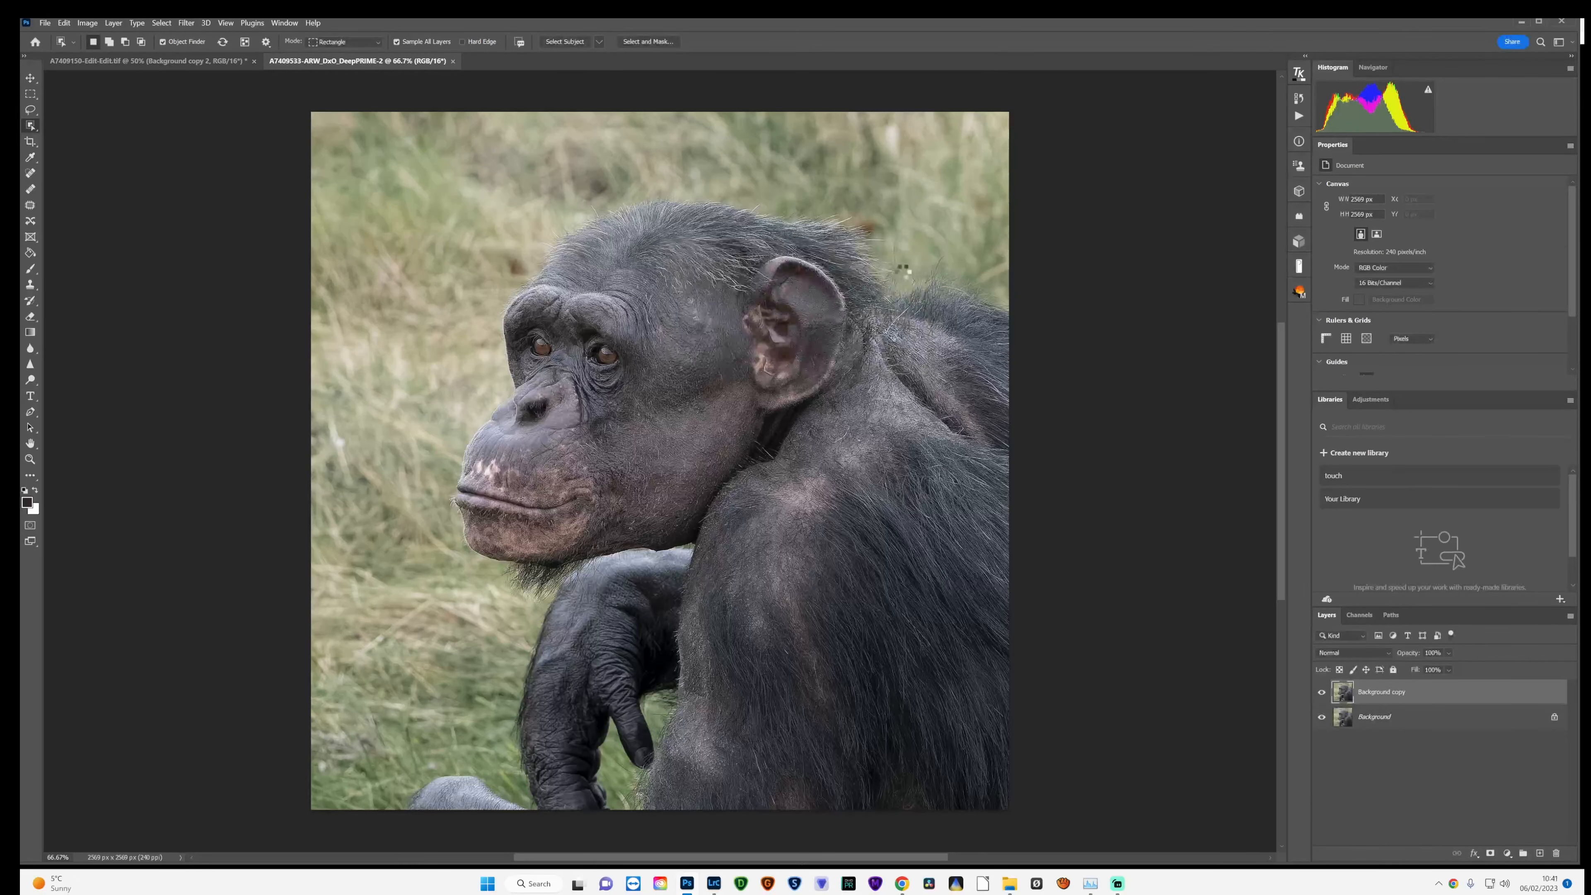
{"action": "left_click", "coordinate": [1377, 694]}
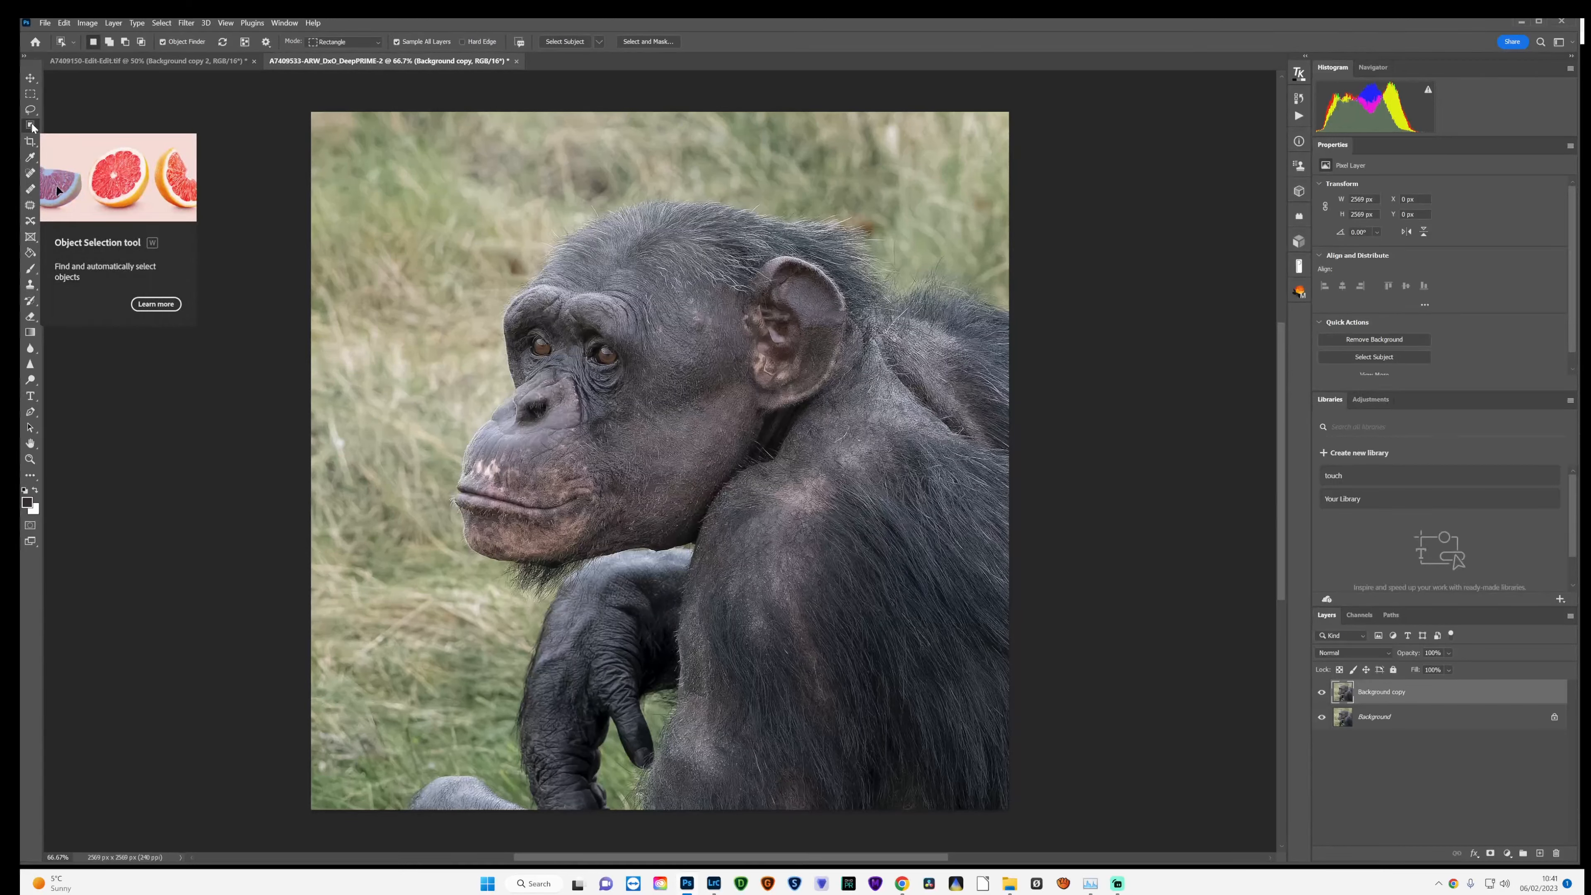
- Select the chimpanzee with the Object Selection tool and cut it onto its own new layer
{"action": "left_click_drag", "start_coordinate": [417, 171], "coordinate": [1019, 839]}
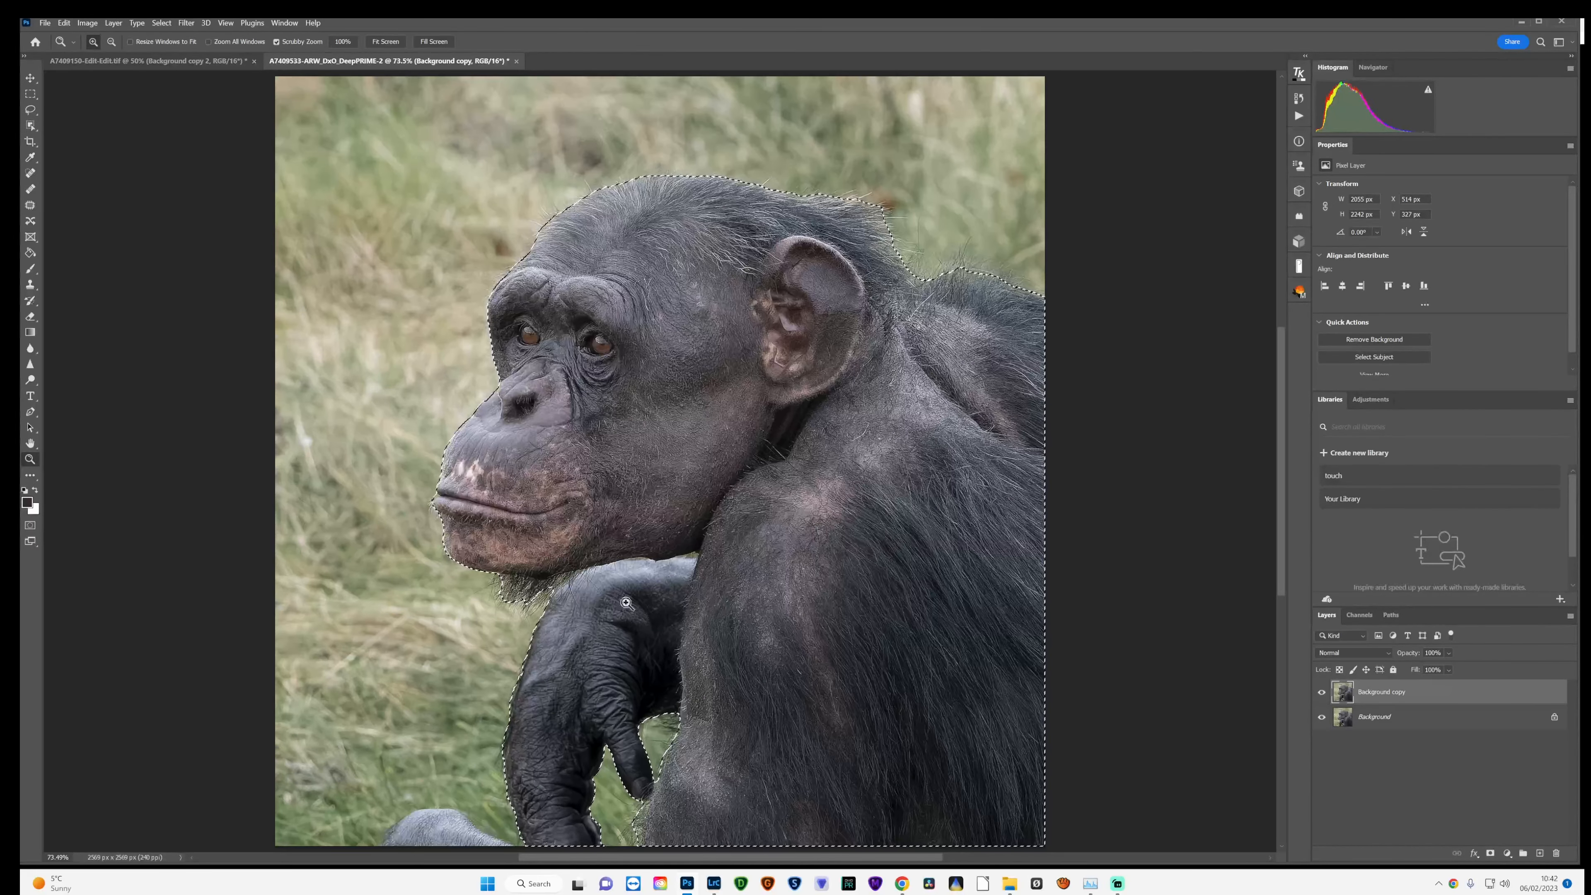
{"action": "right_click", "coordinate": [622, 338]}
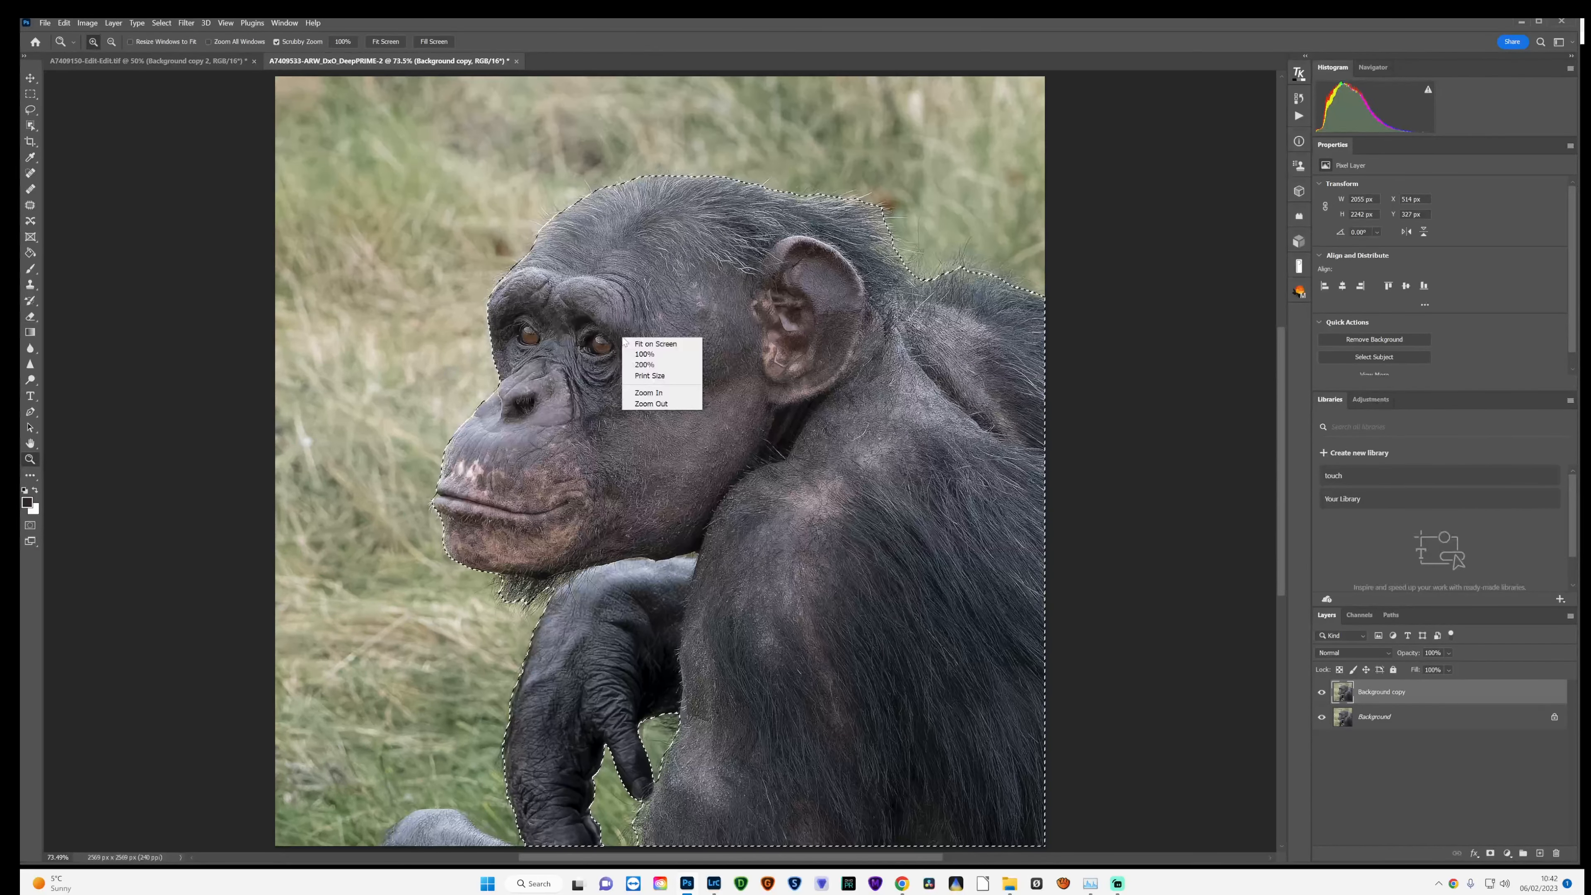
{"action": "left_click", "coordinate": [30, 129]}
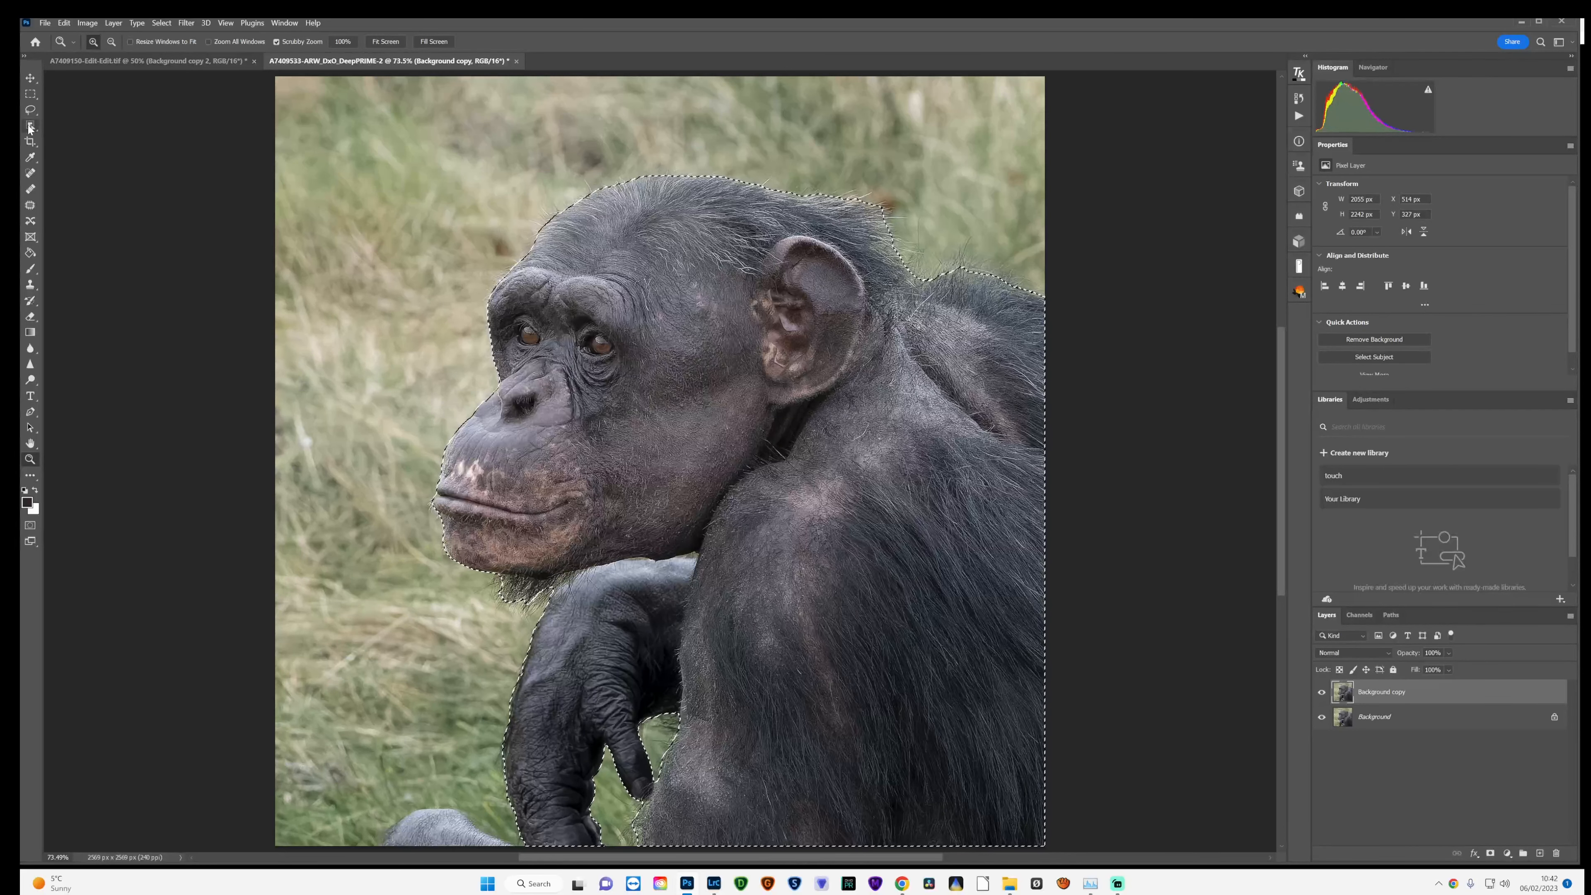
{"action": "left_click", "coordinate": [31, 127]}
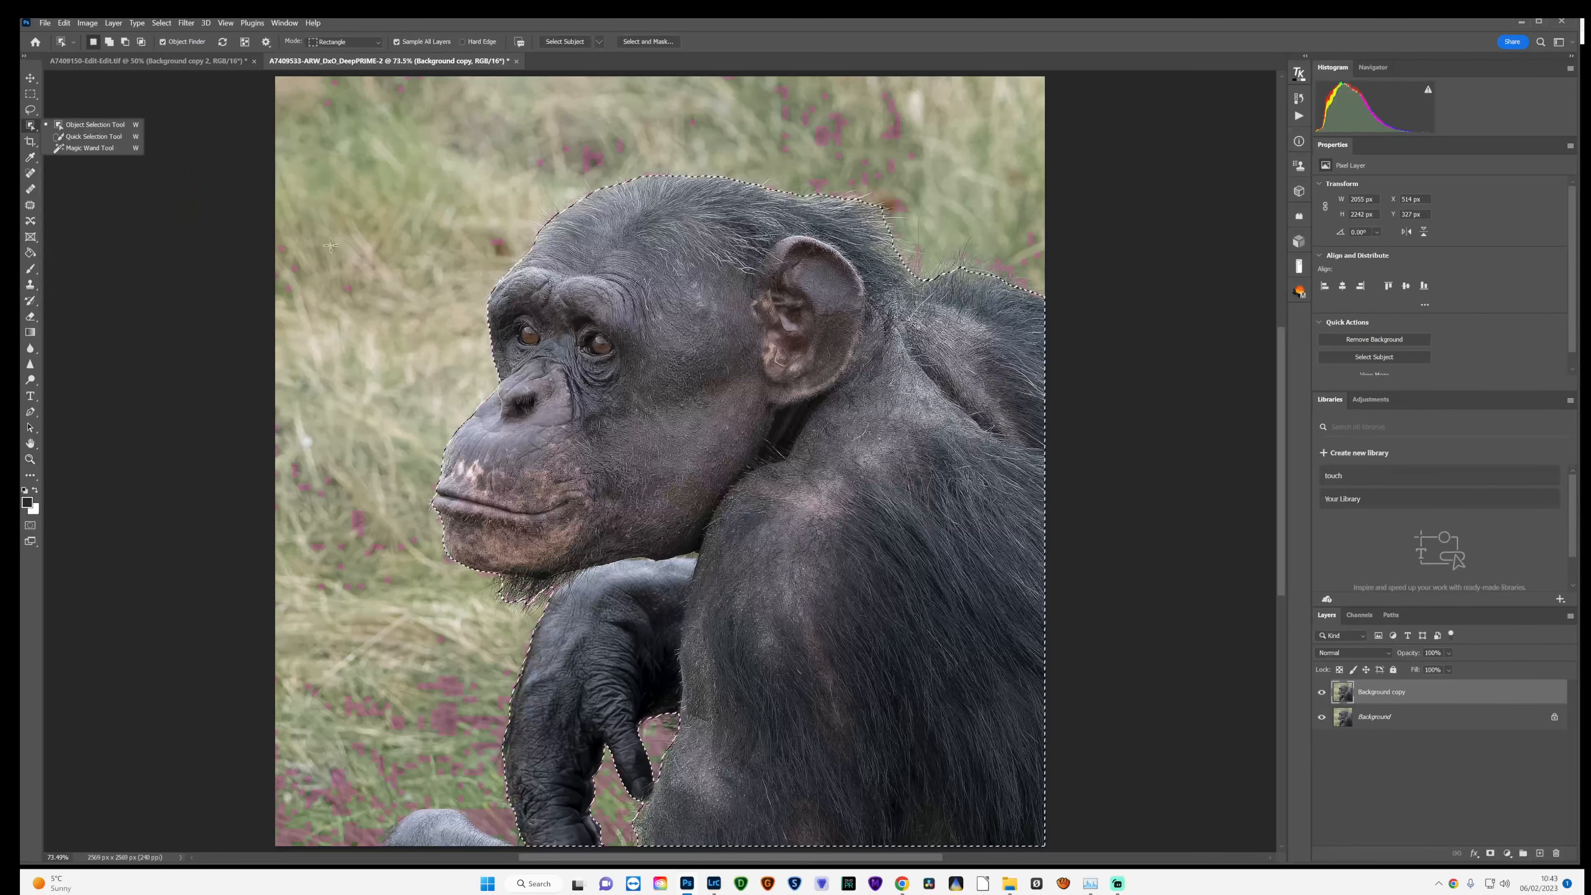
{"action": "right_click", "coordinate": [655, 356]}
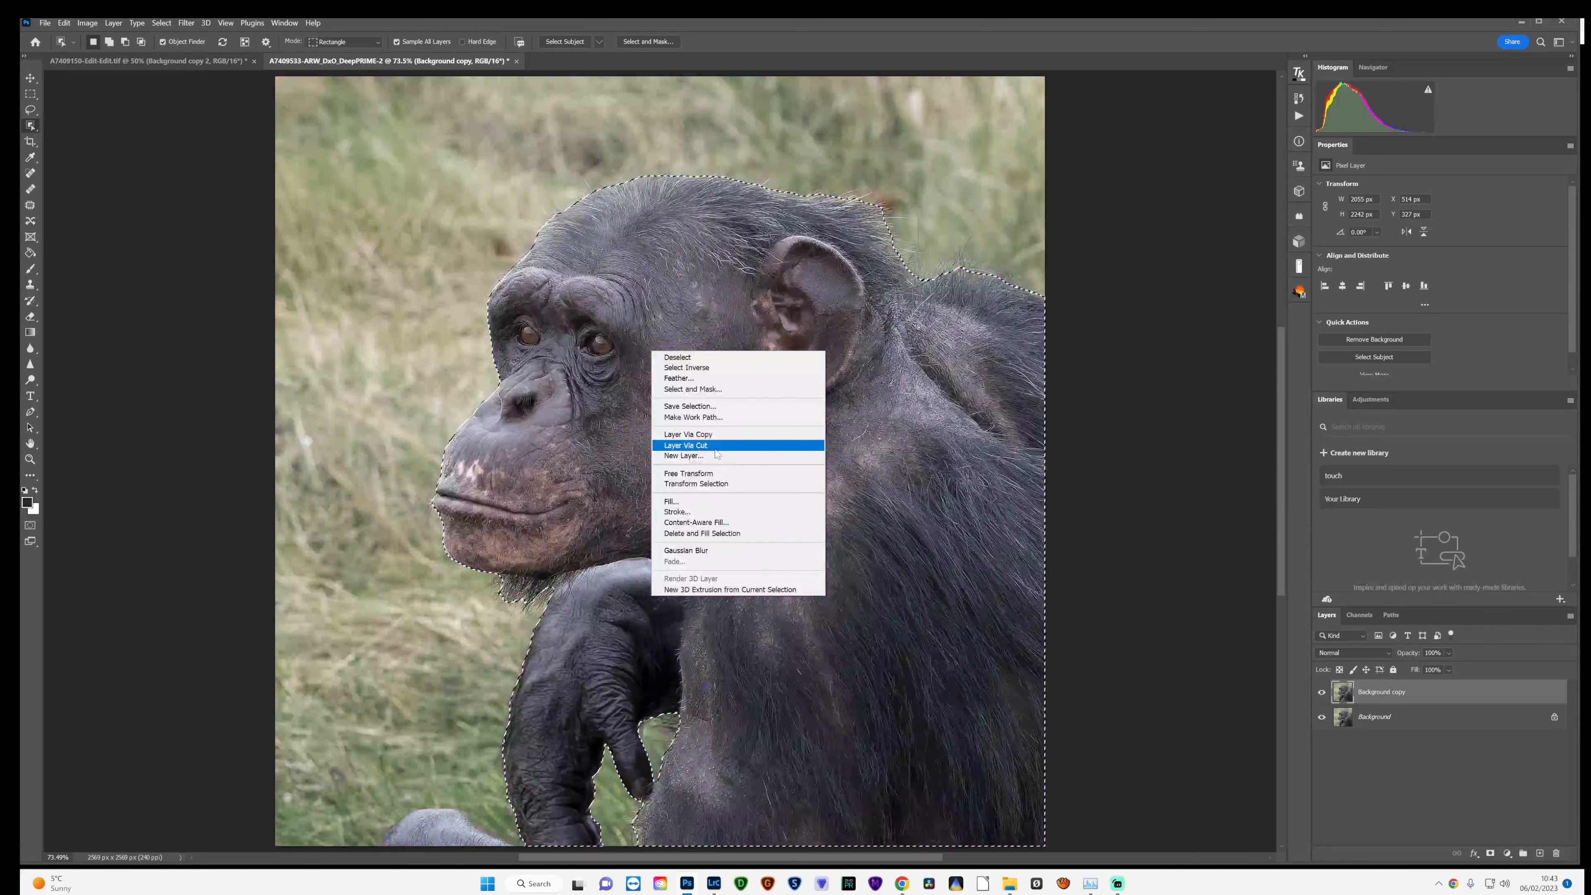
{"action": "left_click", "coordinate": [685, 445]}
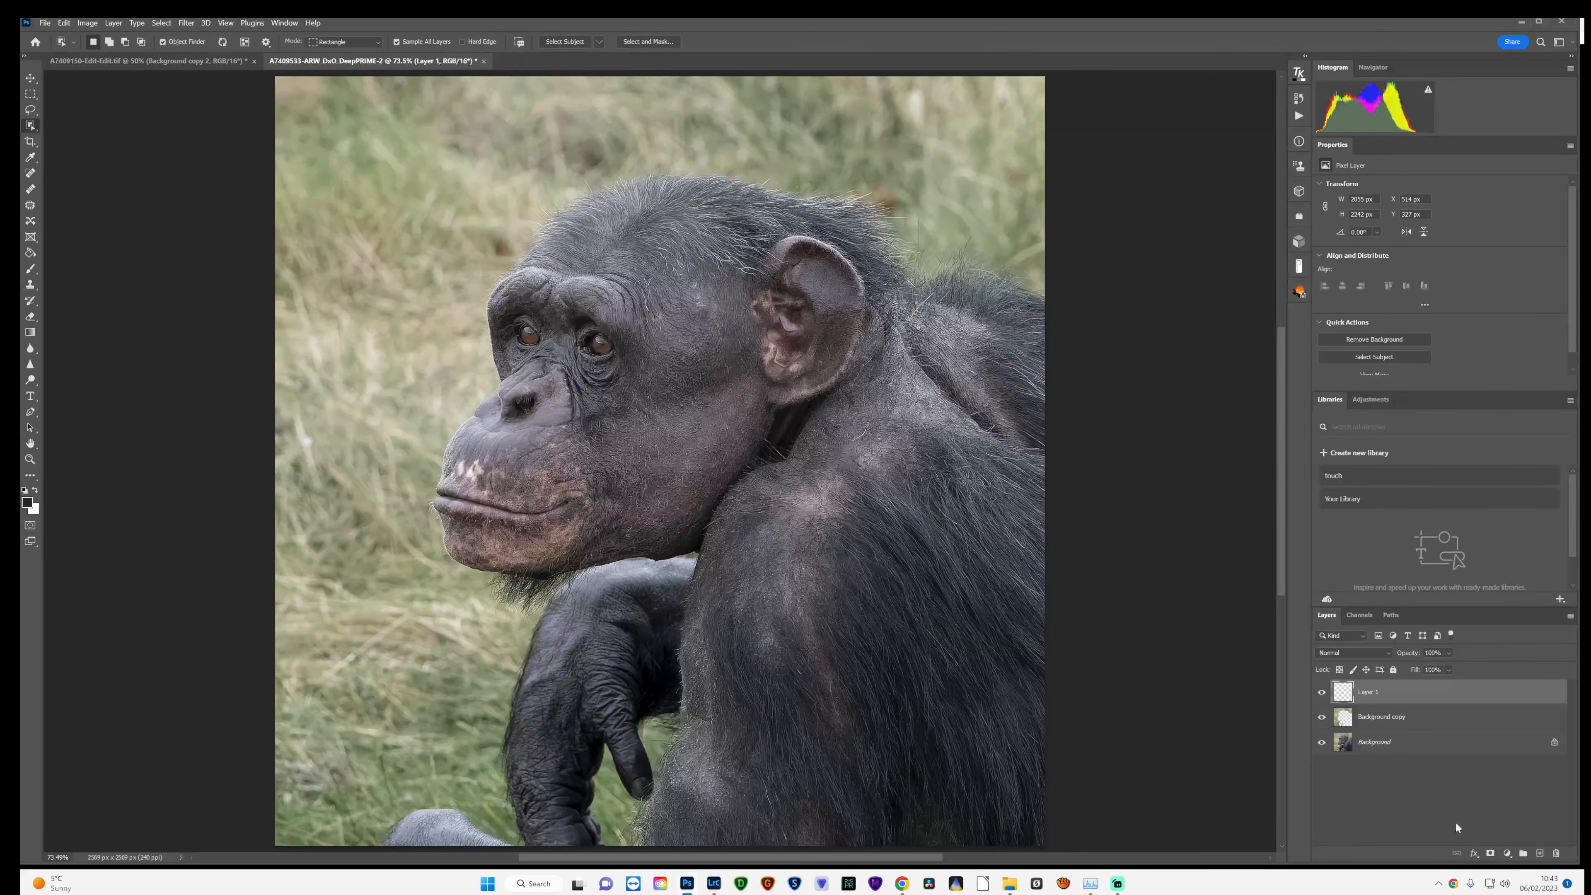
- Apply a Gaussian Blur with a radius of about 80 pixels to the Background copy layer
{"action": "left_click", "coordinate": [1372, 725]}
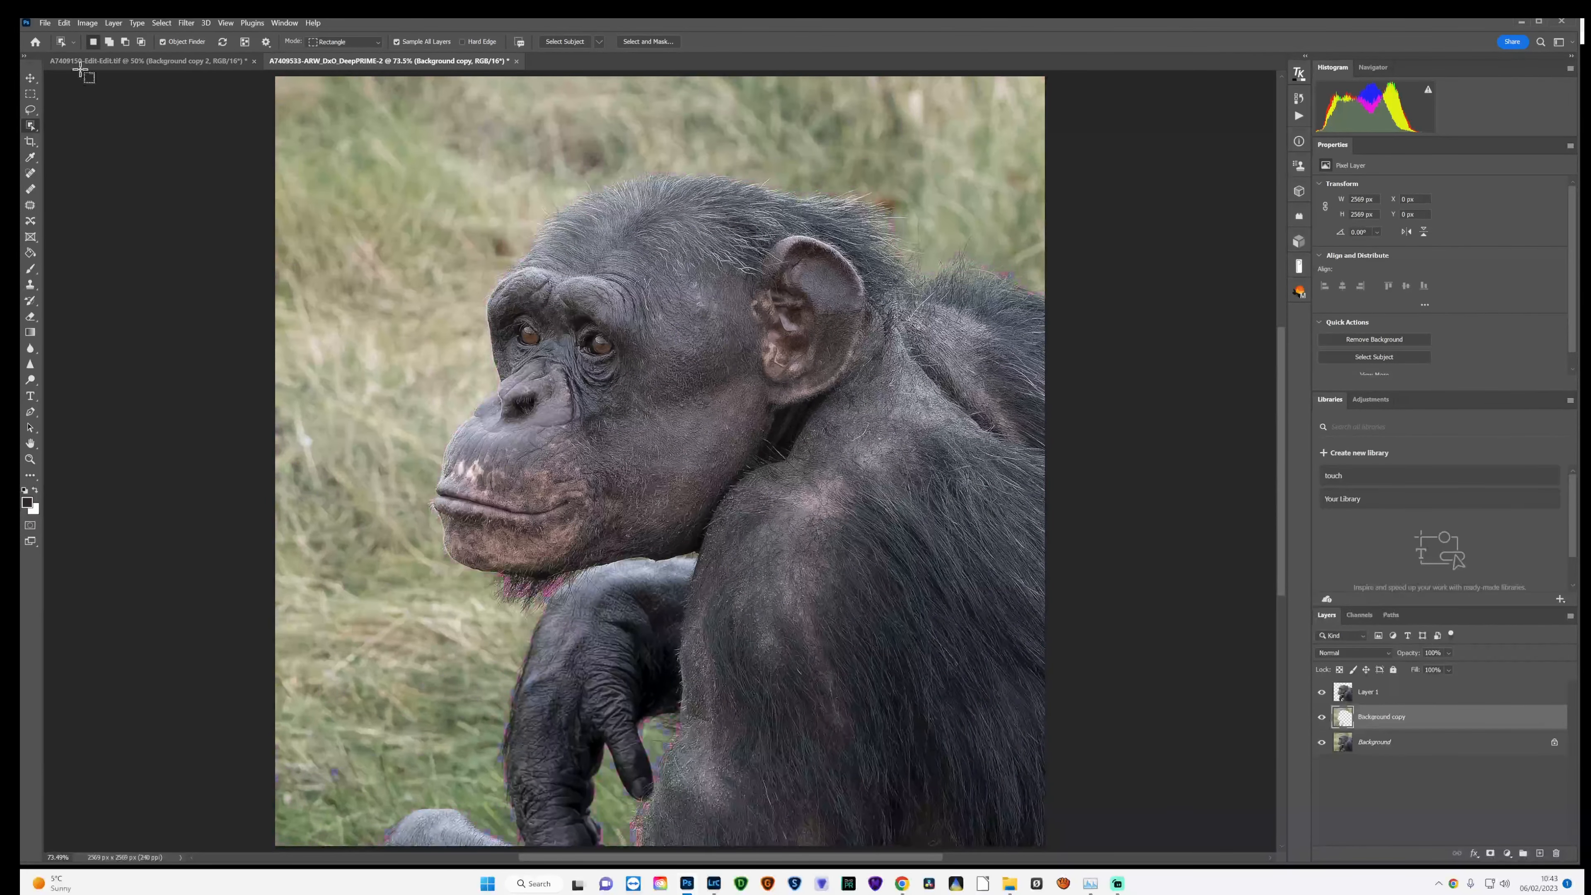
{"action": "left_click", "coordinate": [186, 24]}
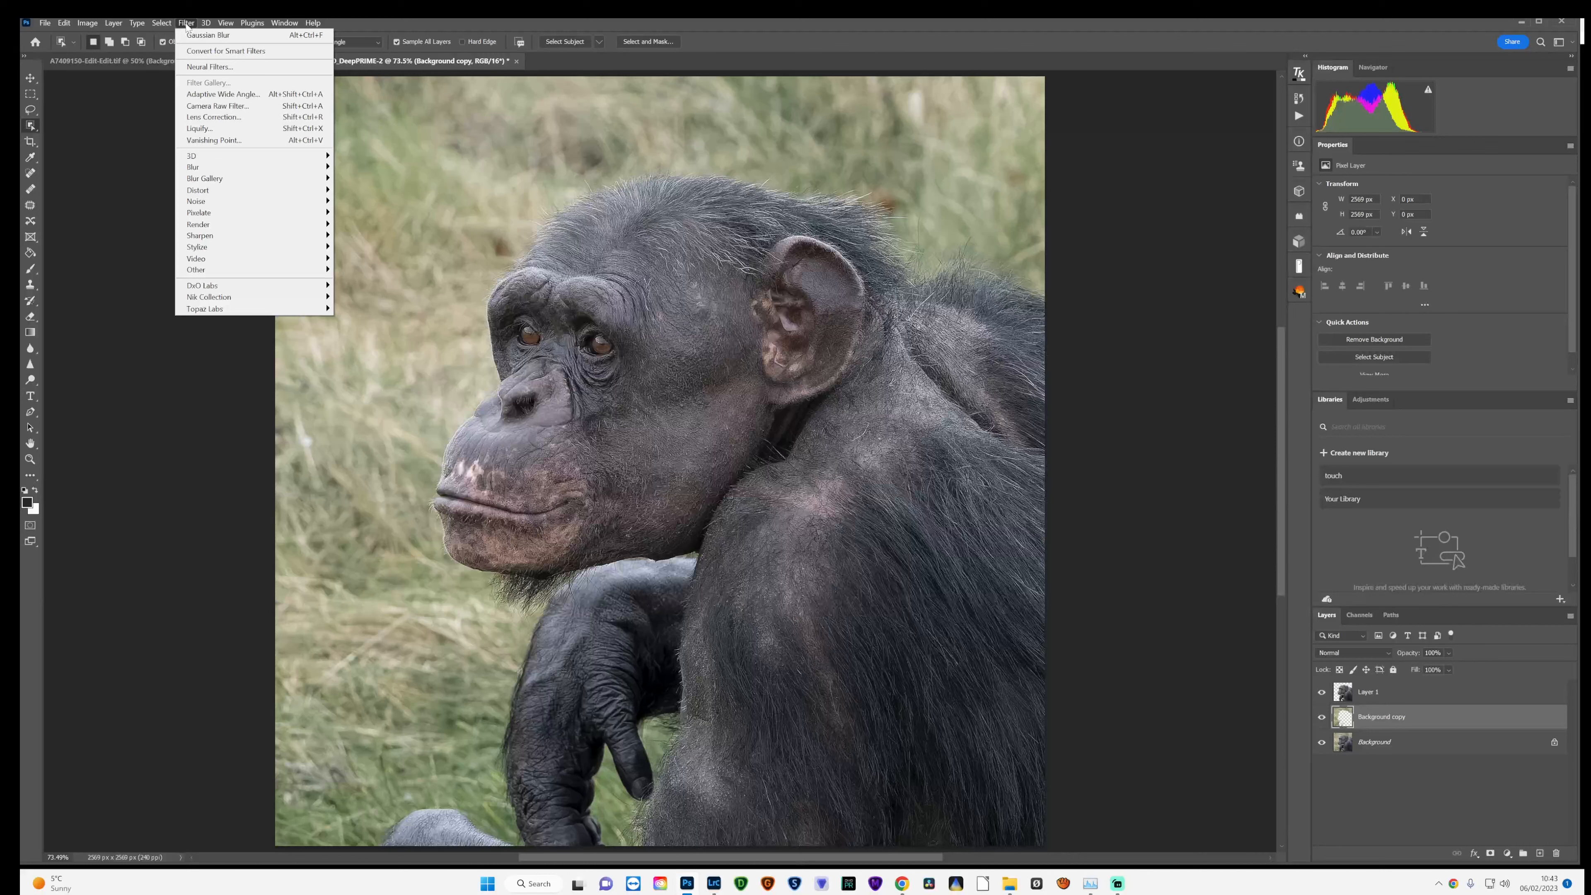
{"action": "mouse_move", "coordinate": [226, 181]}
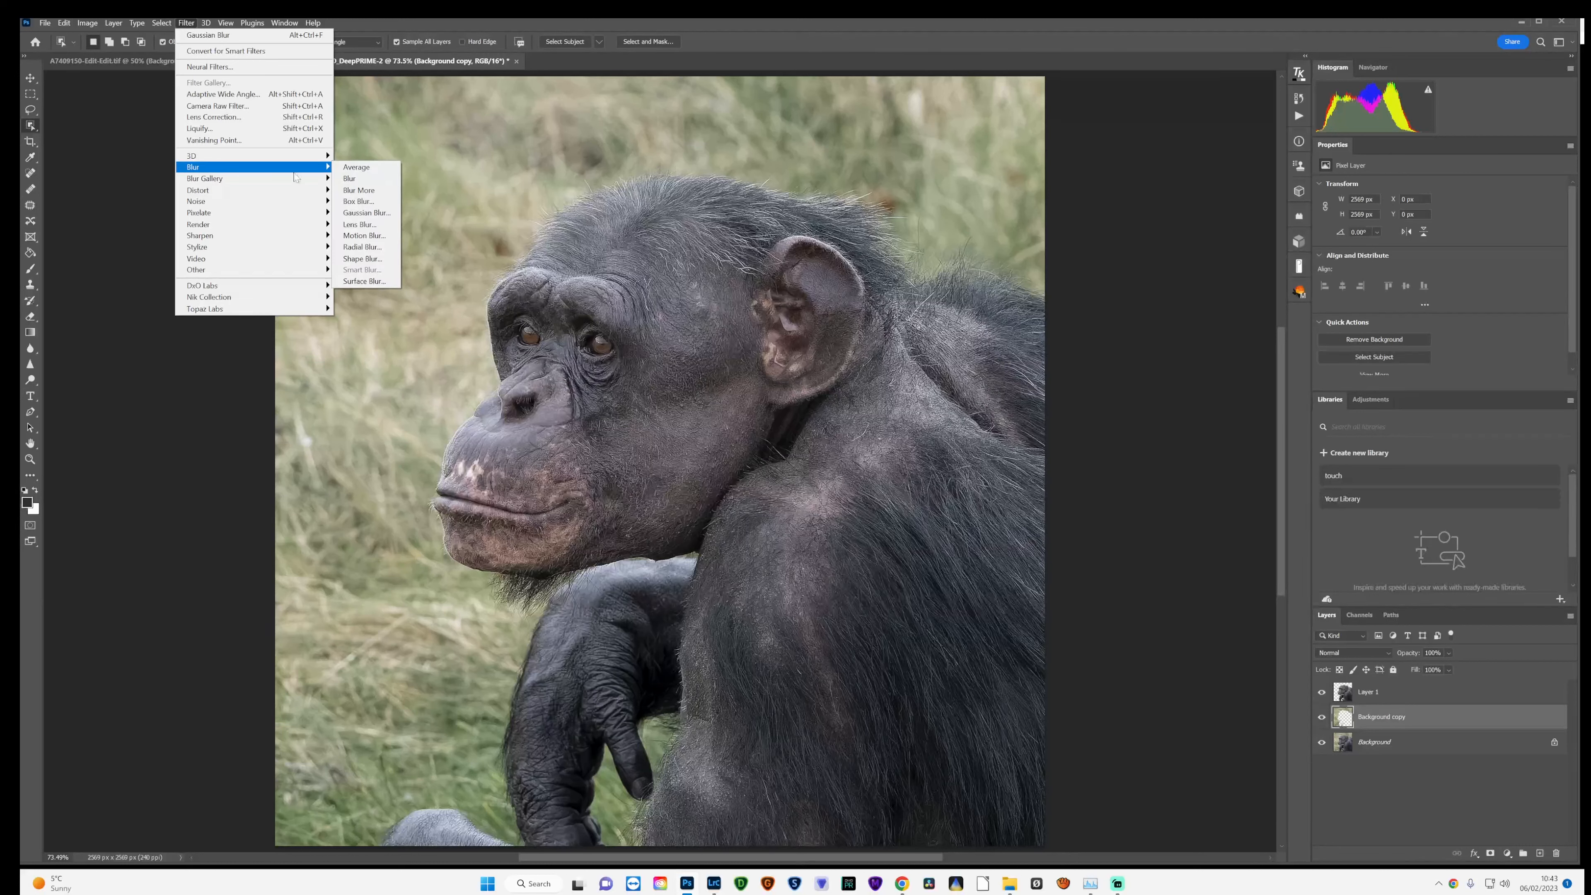
{"action": "left_click", "coordinate": [366, 212]}
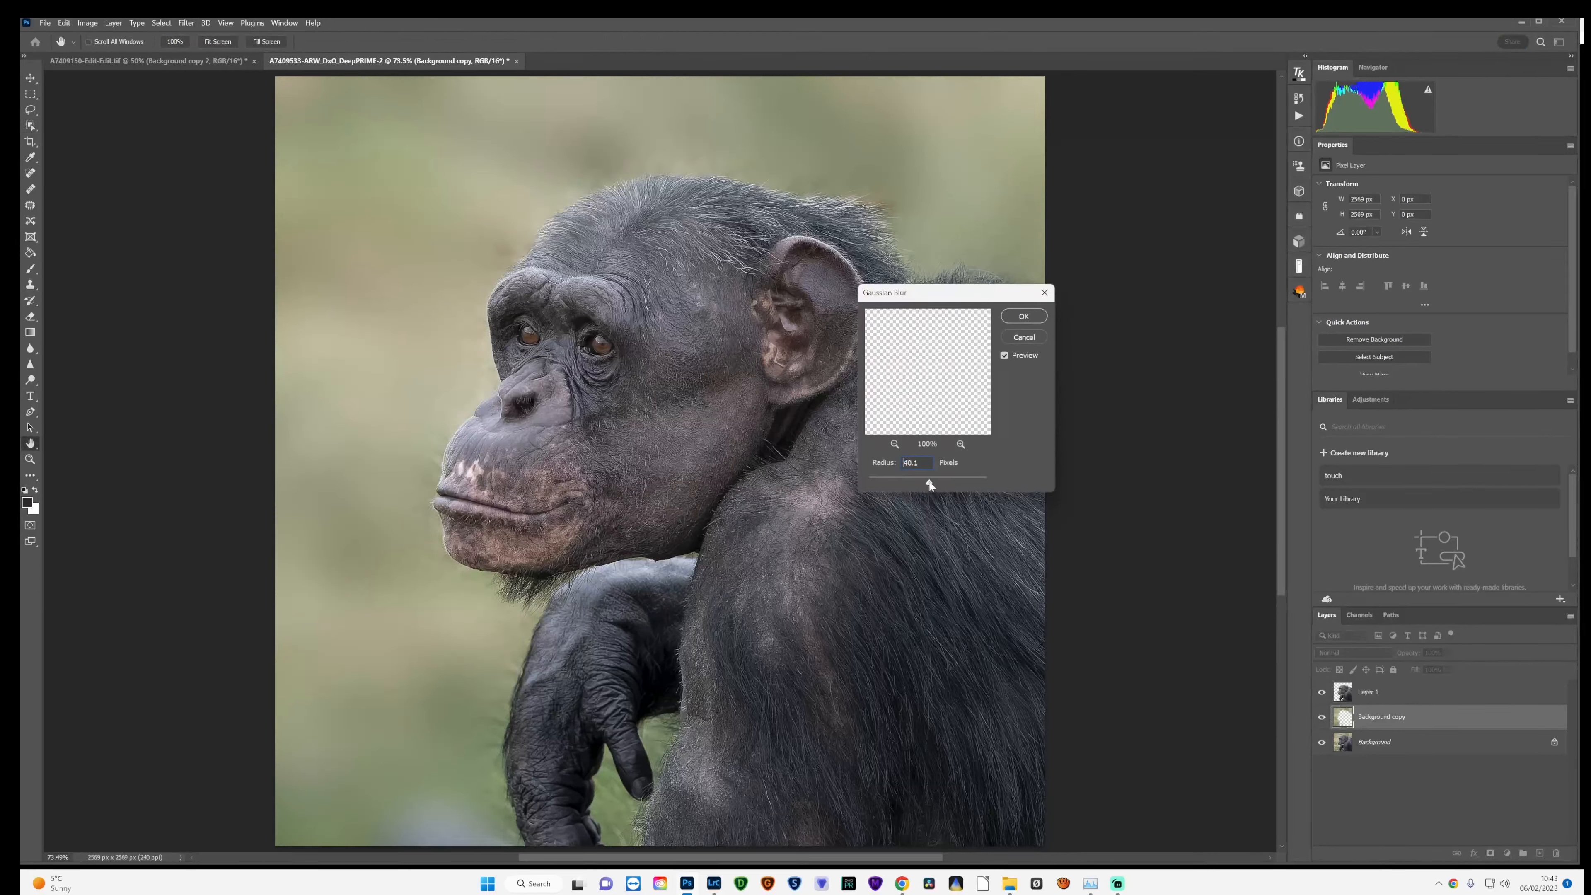
{"action": "mouse_move", "coordinate": [935, 484]}
{"action": "left_mouse_down"}
{"action": "mouse_move", "coordinate": [915, 478]}
{"action": "mouse_move", "coordinate": [929, 479]}
{"action": "left_mouse_up"}
{"action": "left_click_drag", "start_coordinate": [932, 473], "coordinate": [932, 473]}
{"action": "left_click", "coordinate": [1023, 317]}
{"action": "key", "text": "w"}
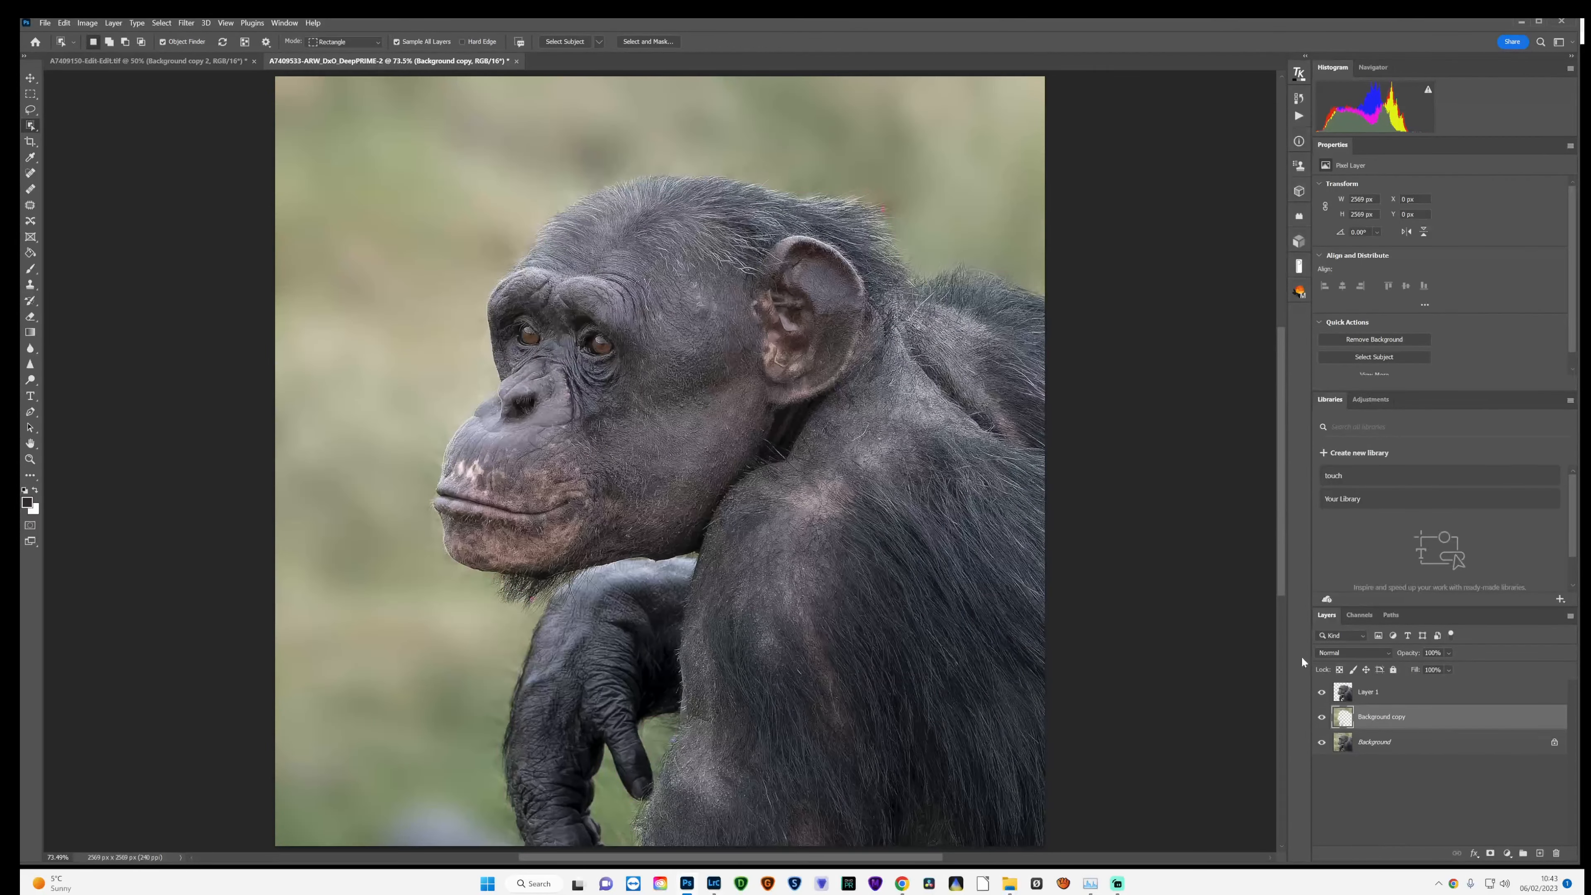
- Set the Clone Stamp opacity to 43% and clone clean blurred background along the edges of the muzzle, nose and brow
{"action": "left_click", "coordinate": [32, 289]}
{"action": "left_click_drag", "start_coordinate": [267, 43], "coordinate": [237, 45]}
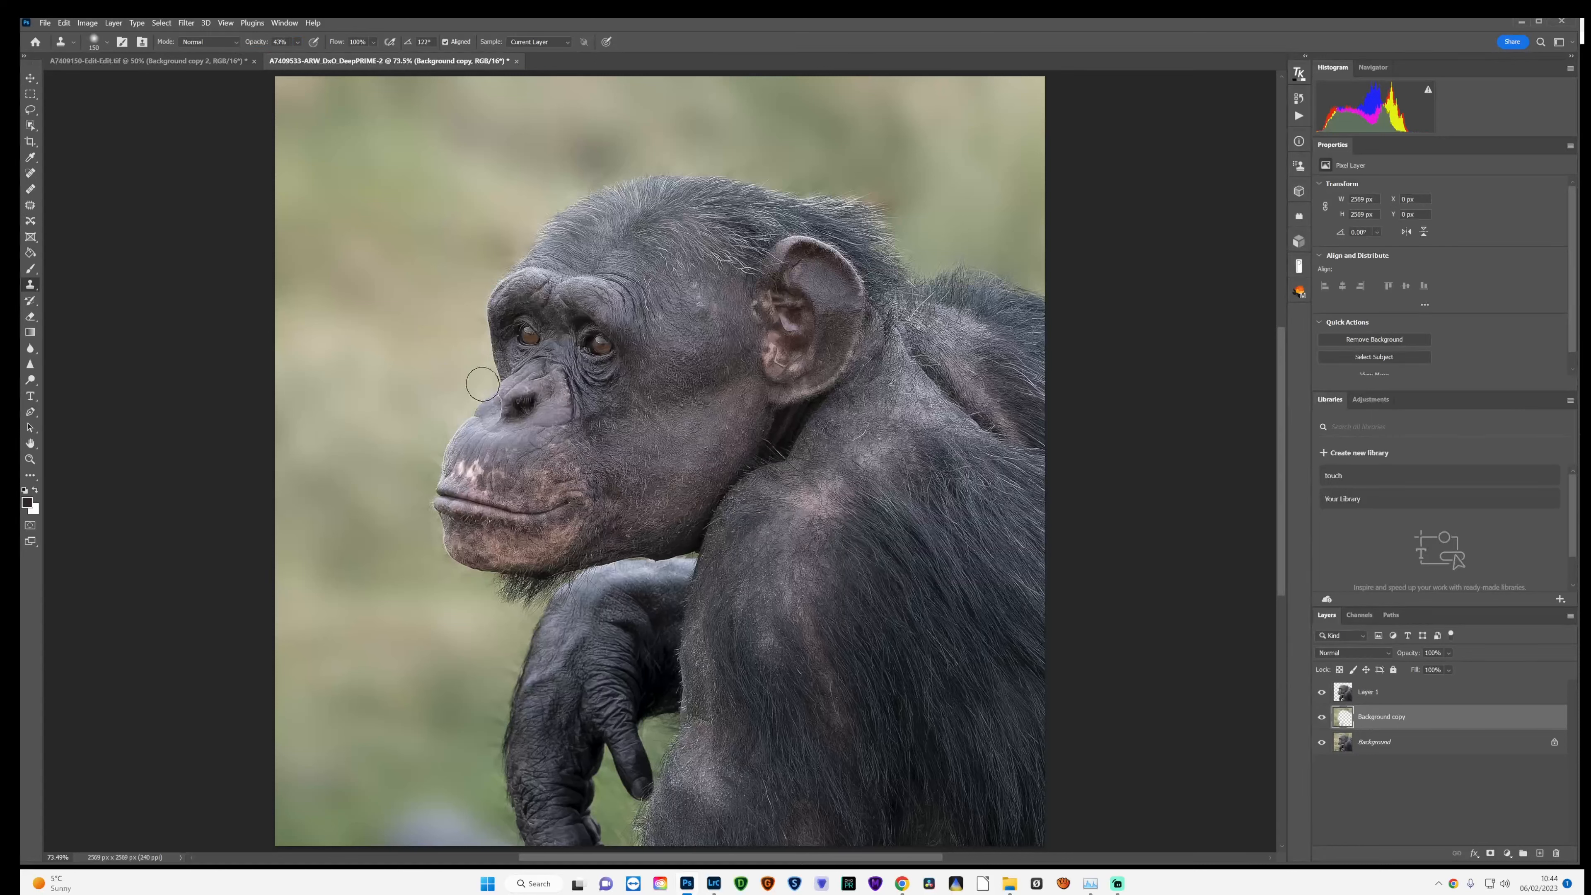
{"action": "left_click", "coordinate": [431, 368], "text": "alt"}
{"action": "left_click", "coordinate": [458, 360], "text": "alt"}
{"action": "mouse_move", "coordinate": [432, 524]}
{"action": "left_mouse_down"}
{"action": "mouse_move", "coordinate": [442, 437]}
{"action": "mouse_move", "coordinate": [430, 504]}
{"action": "left_mouse_up"}
{"action": "left_click", "coordinate": [448, 391], "text": "alt"}
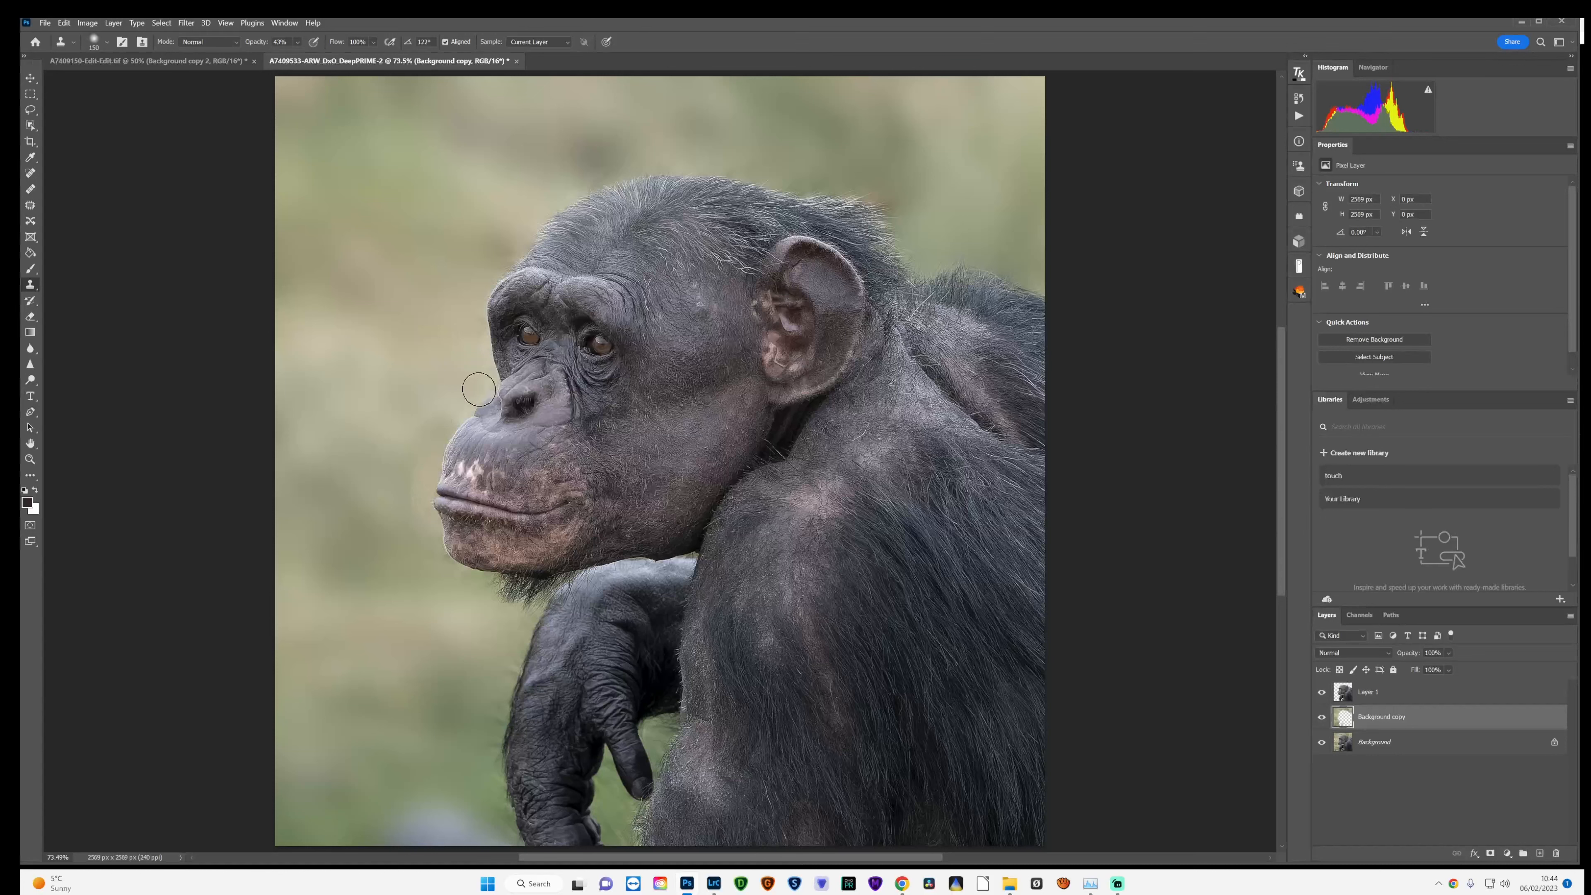
{"action": "mouse_move", "coordinate": [479, 389]}
{"action": "left_mouse_down"}
{"action": "mouse_move", "coordinate": [475, 318]}
{"action": "mouse_move", "coordinate": [478, 354]}
{"action": "left_mouse_up"}
{"action": "left_click", "coordinate": [454, 316], "text": "alt"}
{"action": "mouse_move", "coordinate": [485, 288]}
{"action": "left_mouse_down"}
{"action": "mouse_move", "coordinate": [525, 238]}
{"action": "mouse_move", "coordinate": [514, 262]}
{"action": "left_mouse_up"}
- Clone nearby background over the halo beneath the chin, beside the forearm and above the head
{"action": "left_click", "coordinate": [423, 572], "text": "alt"}
{"action": "mouse_move", "coordinate": [433, 550]}
{"action": "left_mouse_down"}
{"action": "mouse_move", "coordinate": [424, 577]}
{"action": "mouse_move", "coordinate": [479, 580]}
{"action": "mouse_move", "coordinate": [436, 542]}
{"action": "left_mouse_up"}
{"action": "left_click", "coordinate": [452, 583], "text": "alt"}
{"action": "left_click", "coordinate": [464, 654], "text": "alt"}
{"action": "left_click_drag", "start_coordinate": [514, 658], "coordinate": [500, 685]}
{"action": "left_click", "coordinate": [449, 679], "text": "alt"}
{"action": "left_click", "coordinate": [518, 696]}
{"action": "left_click", "coordinate": [436, 685], "text": "alt"}
{"action": "left_click", "coordinate": [505, 684]}
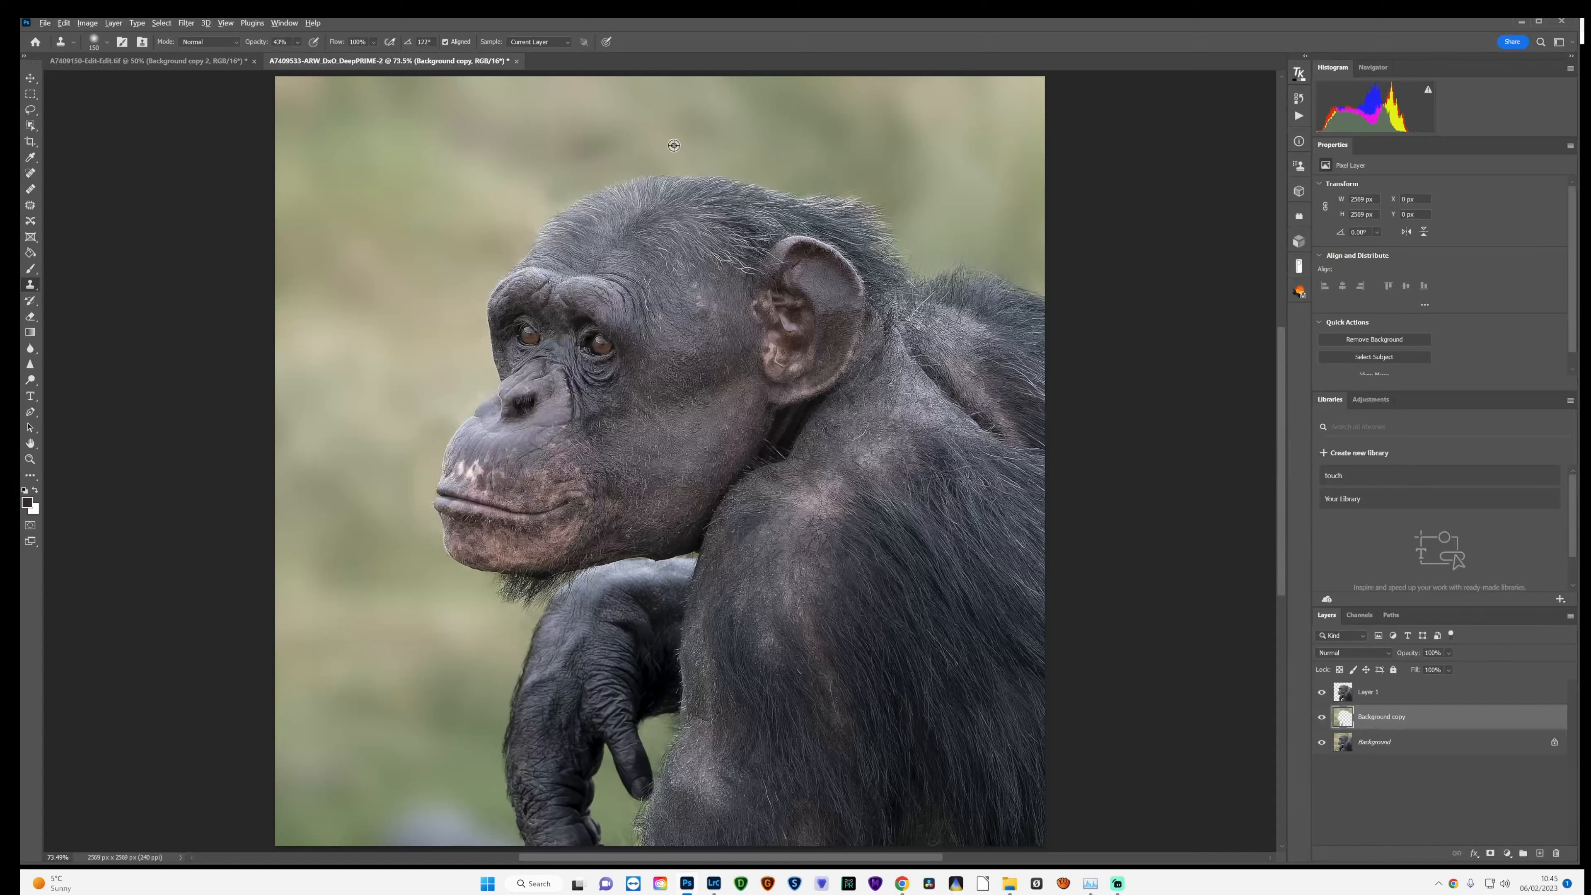
{"action": "mouse_move", "coordinate": [504, 213]}
{"action": "left_mouse_down"}
{"action": "mouse_move", "coordinate": [530, 223]}
{"action": "mouse_move", "coordinate": [602, 177]}
{"action": "mouse_move", "coordinate": [711, 170]}
{"action": "left_mouse_up"}
- Clone green background over the blurred grey patch of the knee beside the hand at the photo's lower edge
{"action": "left_click", "coordinate": [429, 728], "text": "alt"}
{"action": "left_click", "coordinate": [442, 771], "text": "alt"}
{"action": "mouse_move", "coordinate": [471, 812]}
{"action": "left_mouse_down"}
{"action": "mouse_move", "coordinate": [494, 839]}
{"action": "mouse_move", "coordinate": [406, 797]}
{"action": "mouse_move", "coordinate": [463, 842]}
{"action": "mouse_move", "coordinate": [390, 829]}
{"action": "left_mouse_up"}
{"action": "left_click", "coordinate": [420, 764], "text": "alt"}
{"action": "left_click_drag", "start_coordinate": [490, 847], "coordinate": [372, 811]}
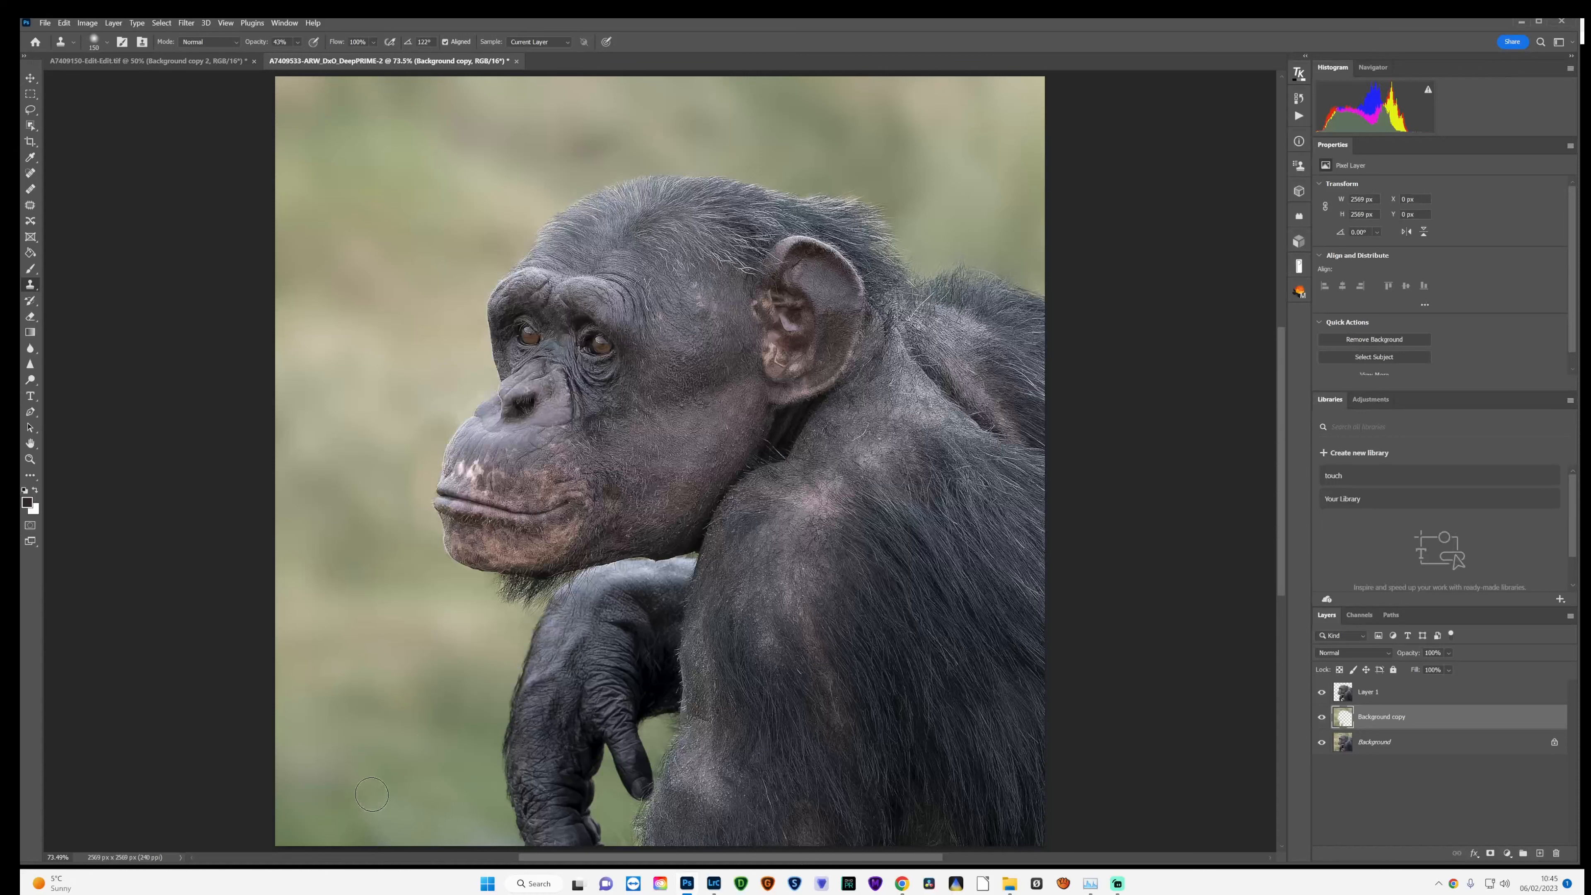
{"action": "left_click_drag", "start_coordinate": [330, 761], "coordinate": [354, 800]}
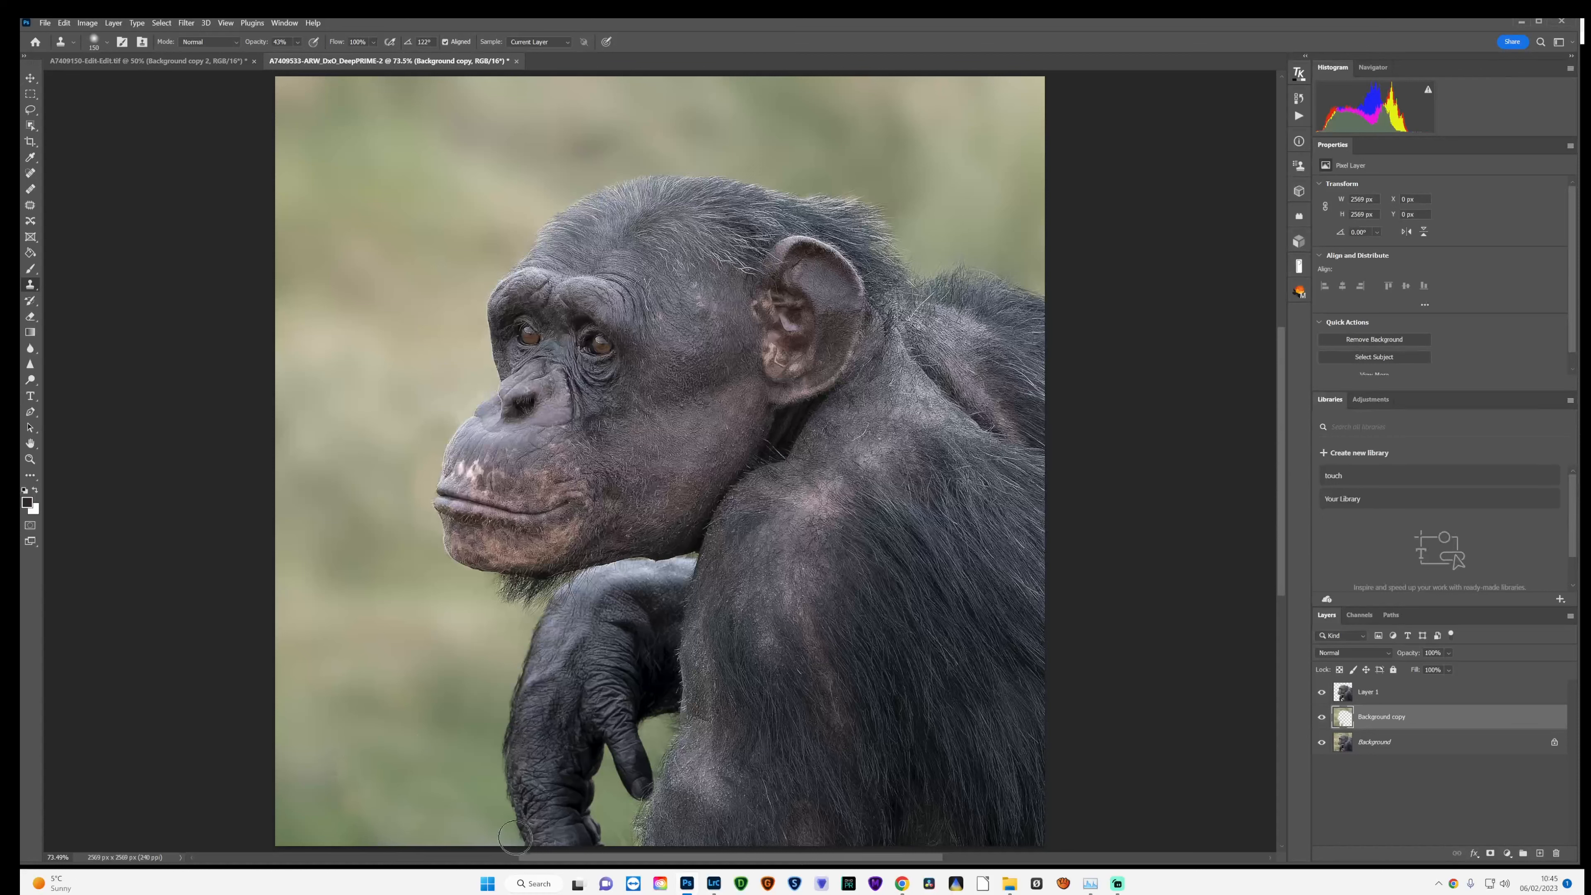
- Save the retouched photo with its layers
{"action": "right_click", "coordinate": [1053, 735]}
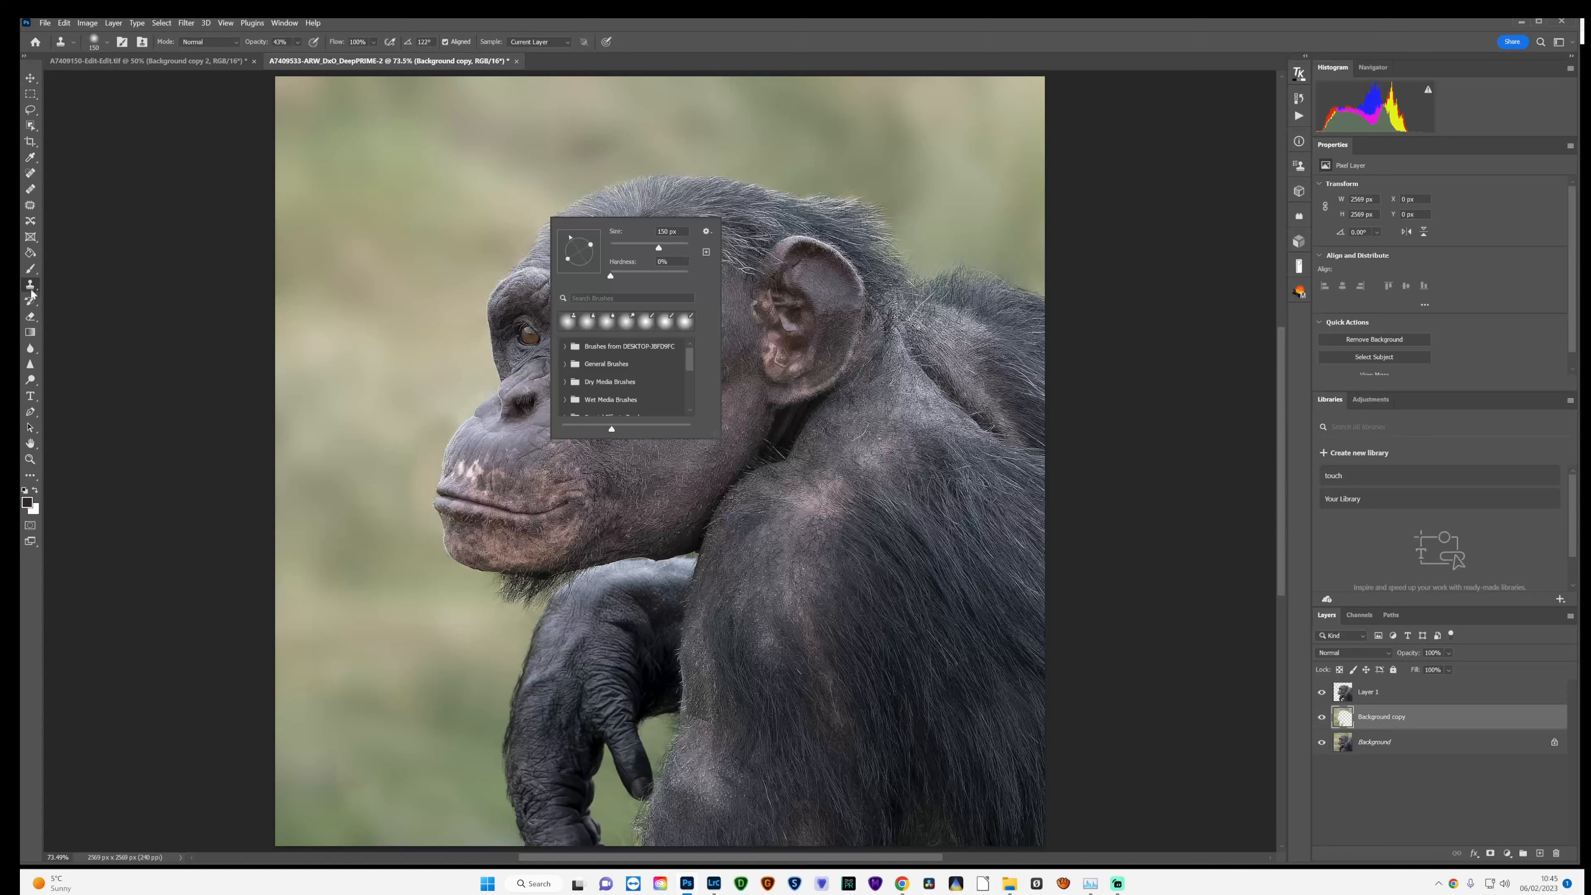
{"action": "left_click", "coordinate": [44, 23]}
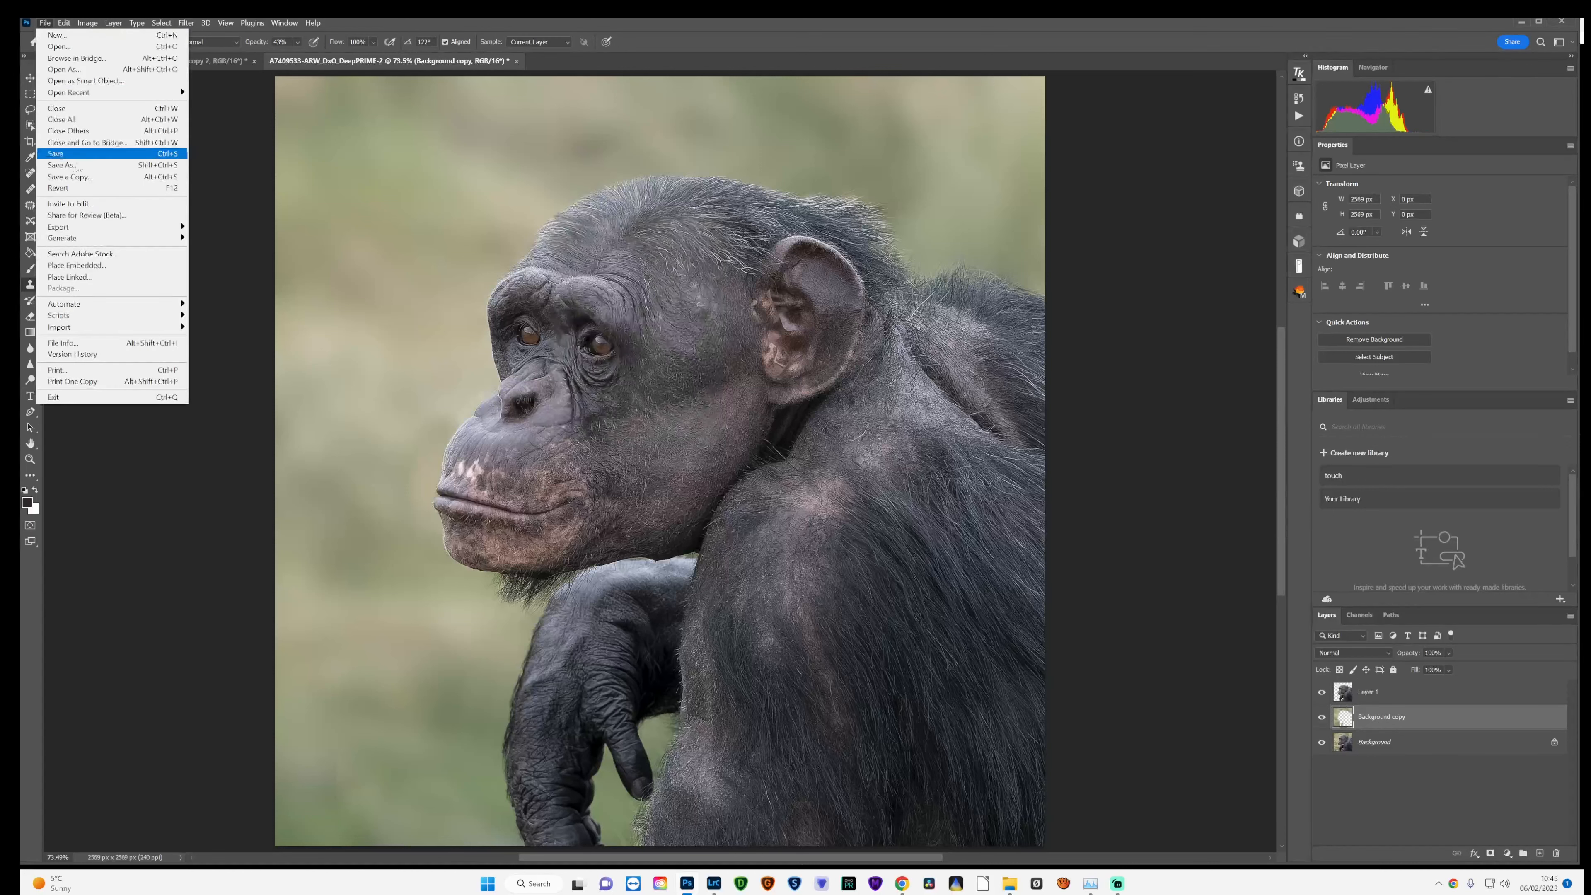
{"action": "left_click", "coordinate": [88, 152]}
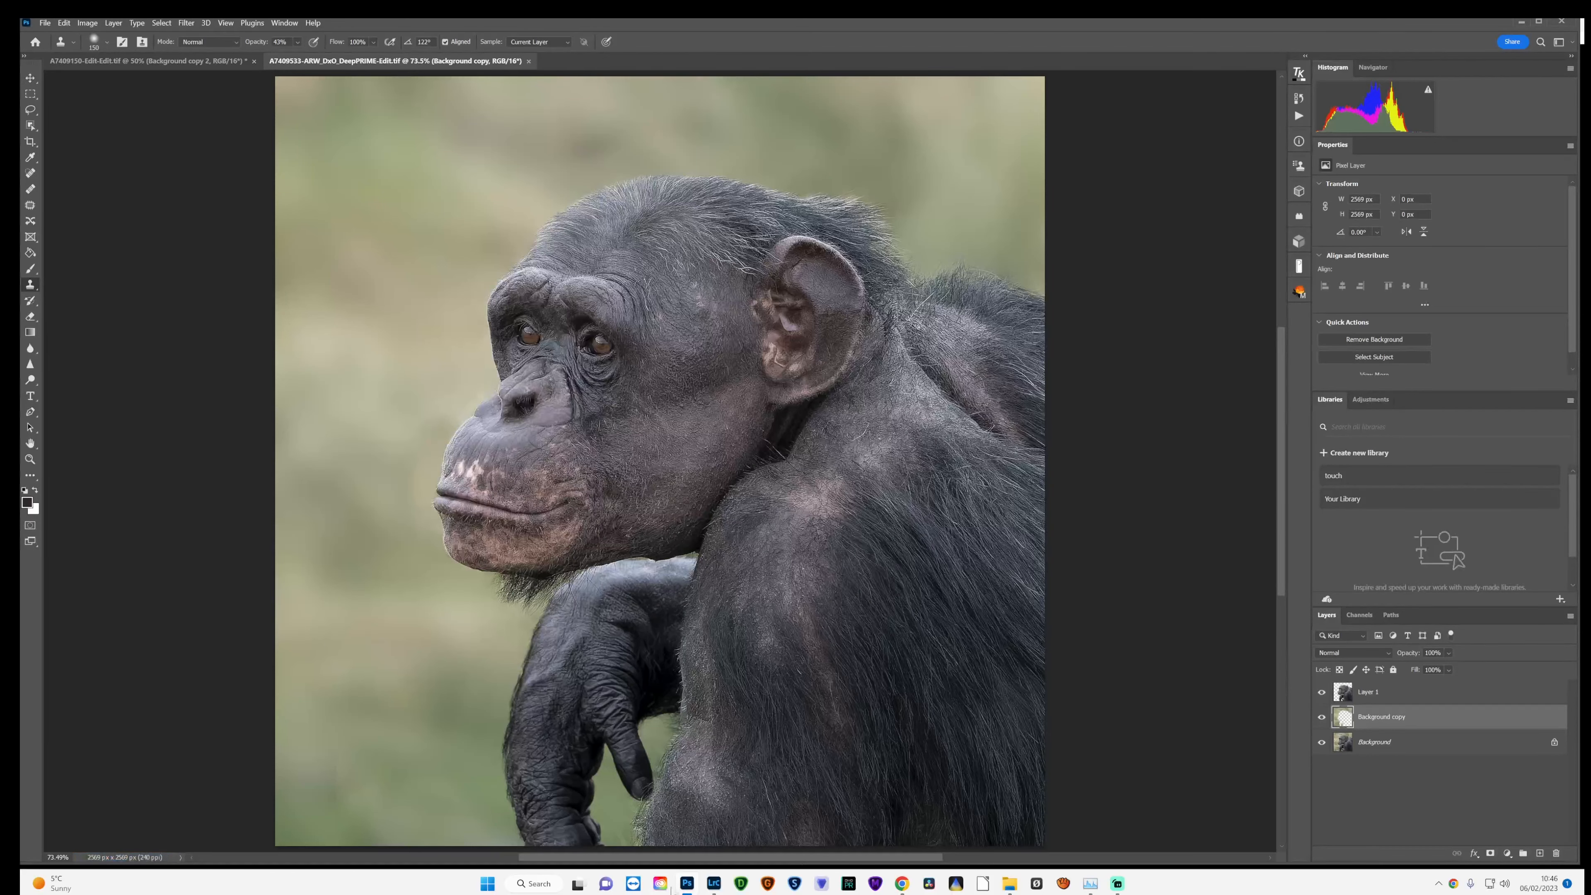
- Switch to Lightroom Classic and raise the Clarity of the edited TIFF photo to about +20
{"action": "left_click", "coordinate": [714, 884]}
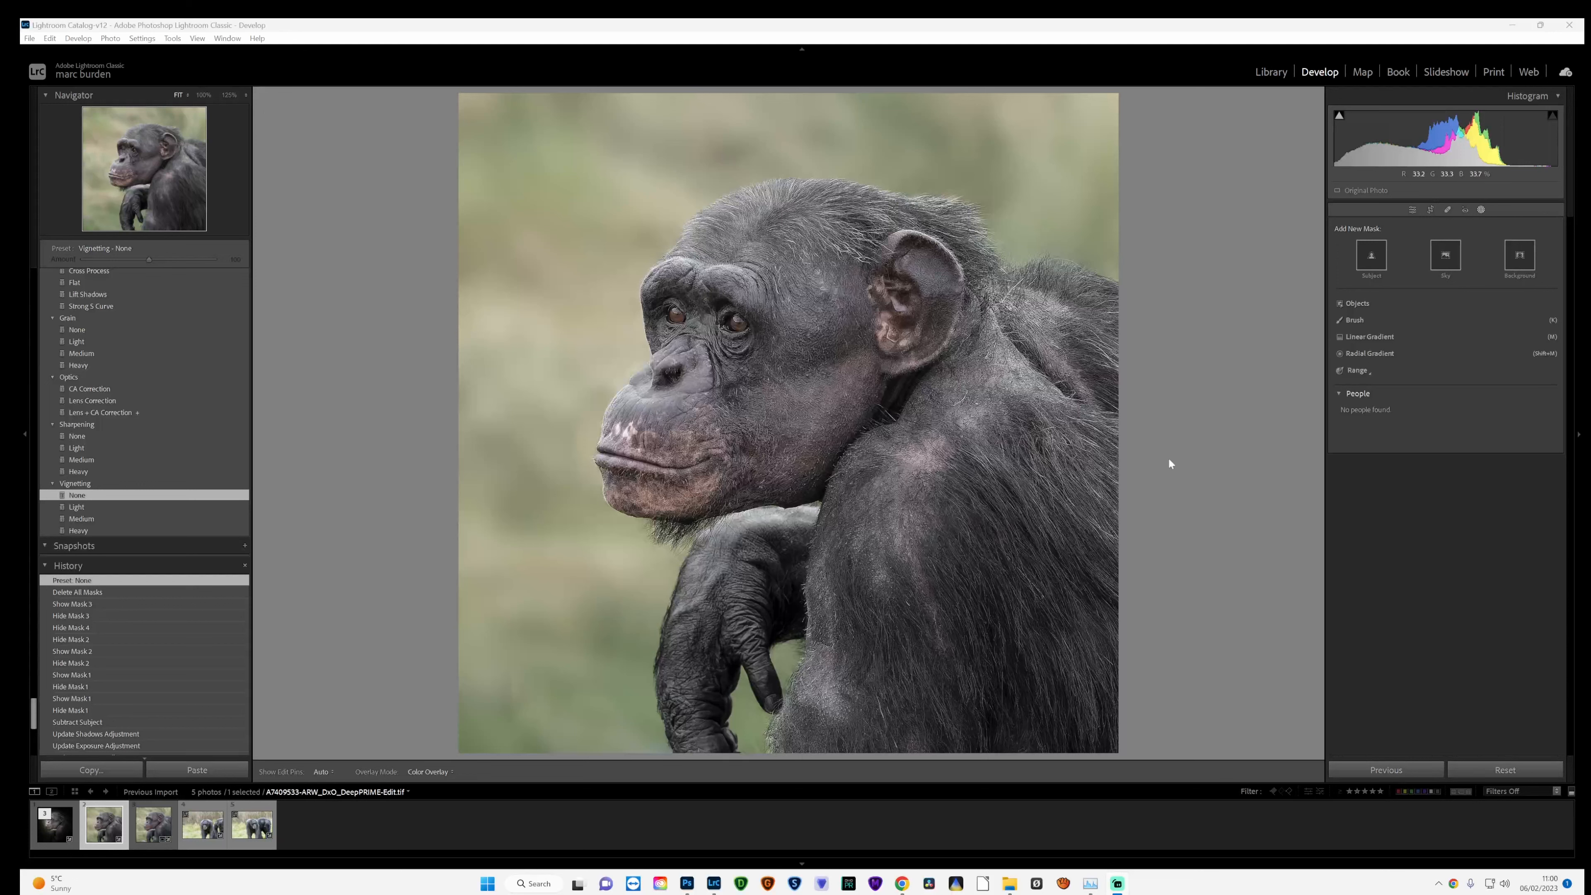
{"action": "left_click", "coordinate": [1414, 210]}
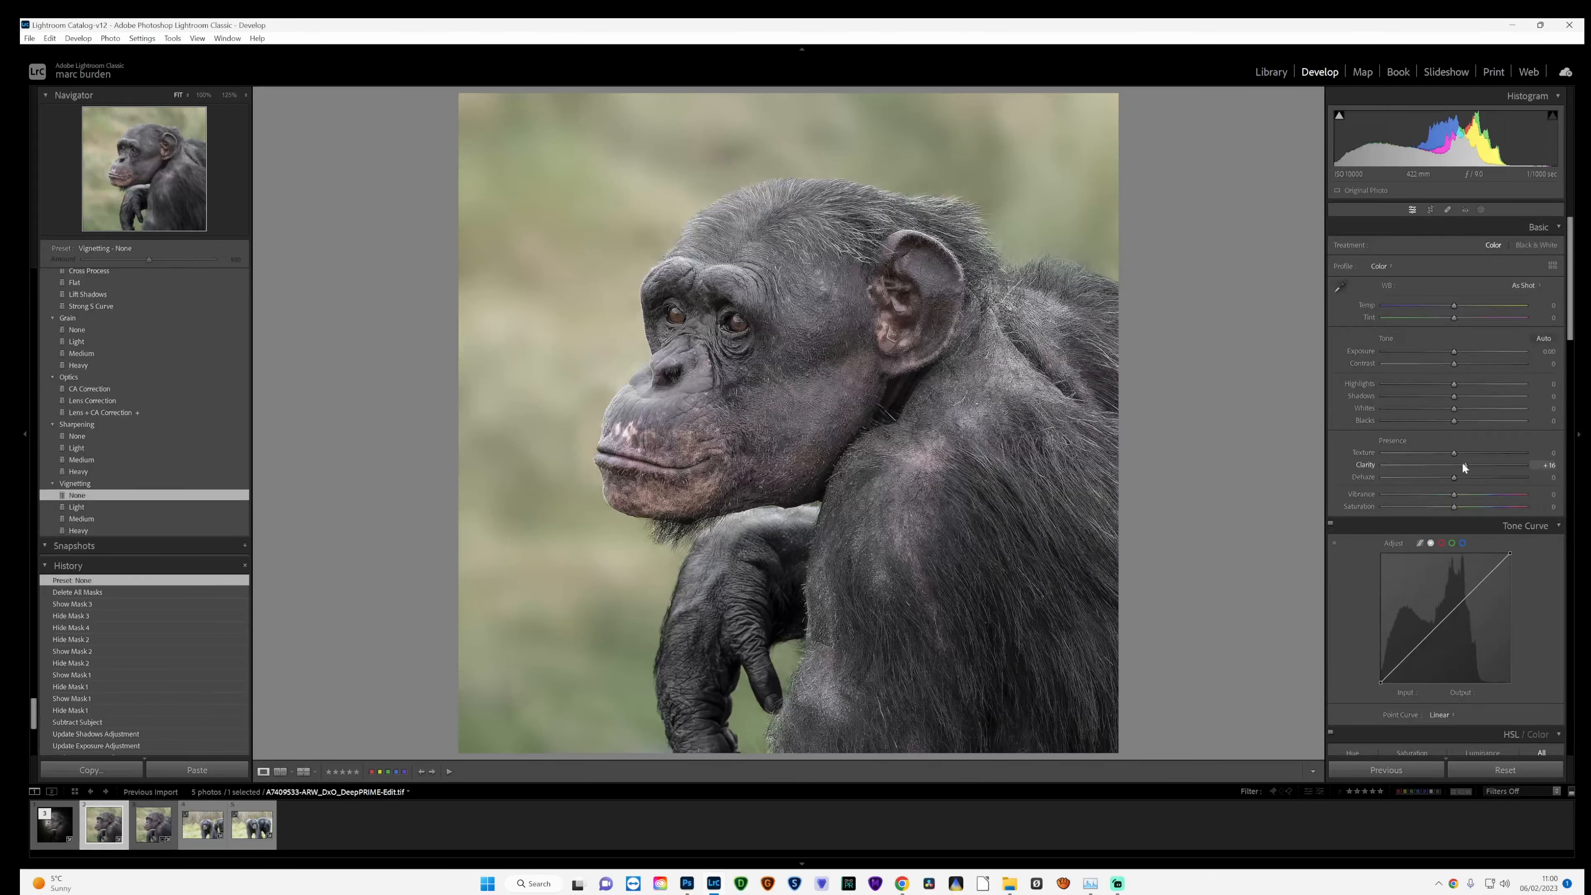
{"action": "left_click_drag", "start_coordinate": [1462, 461], "coordinate": [1465, 459]}
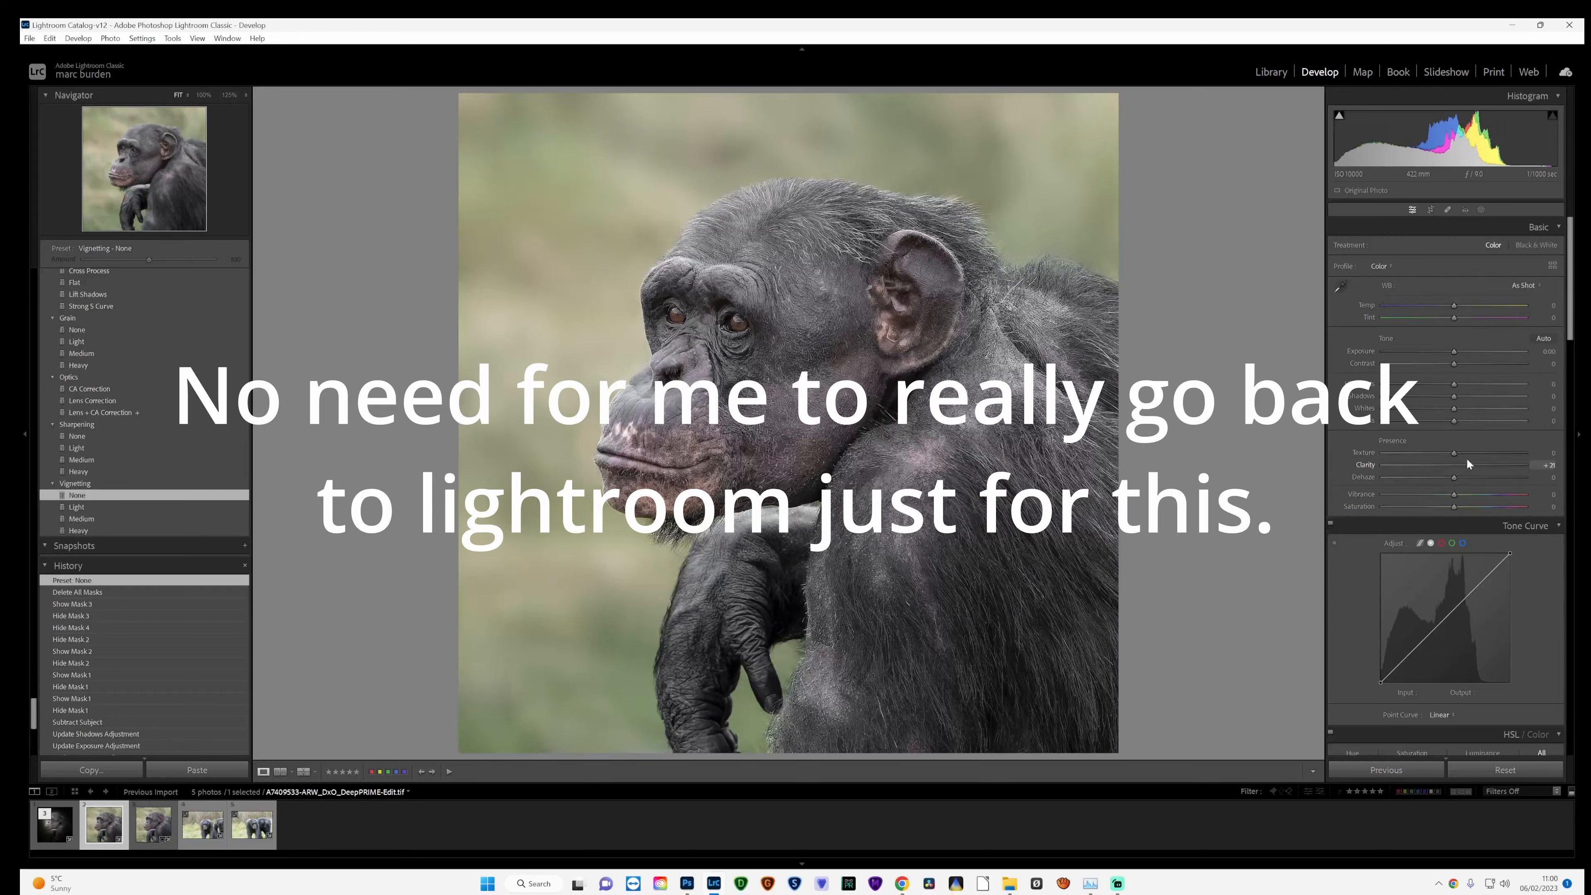
- Lower the photo's Blue saturation to about -44
{"action": "scroll", "coordinate": [1455, 477], "scroll_direction": "down", "scroll_amount": 8}
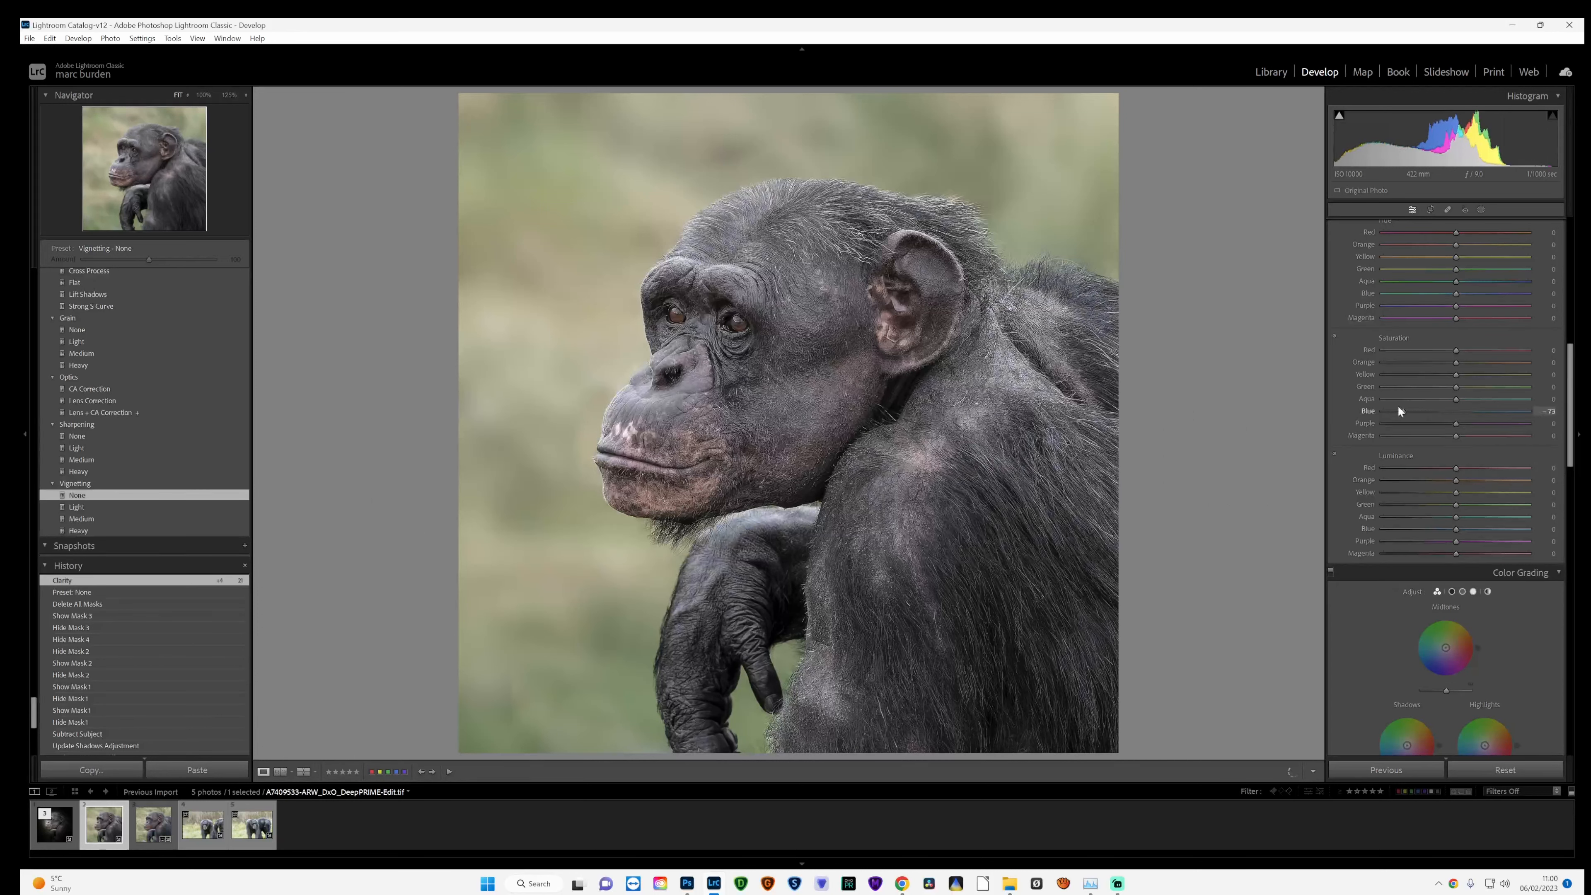
{"action": "left_click_drag", "start_coordinate": [1398, 408], "coordinate": [1436, 404]}
{"action": "left_click_drag", "start_coordinate": [1422, 404], "coordinate": [1422, 404]}
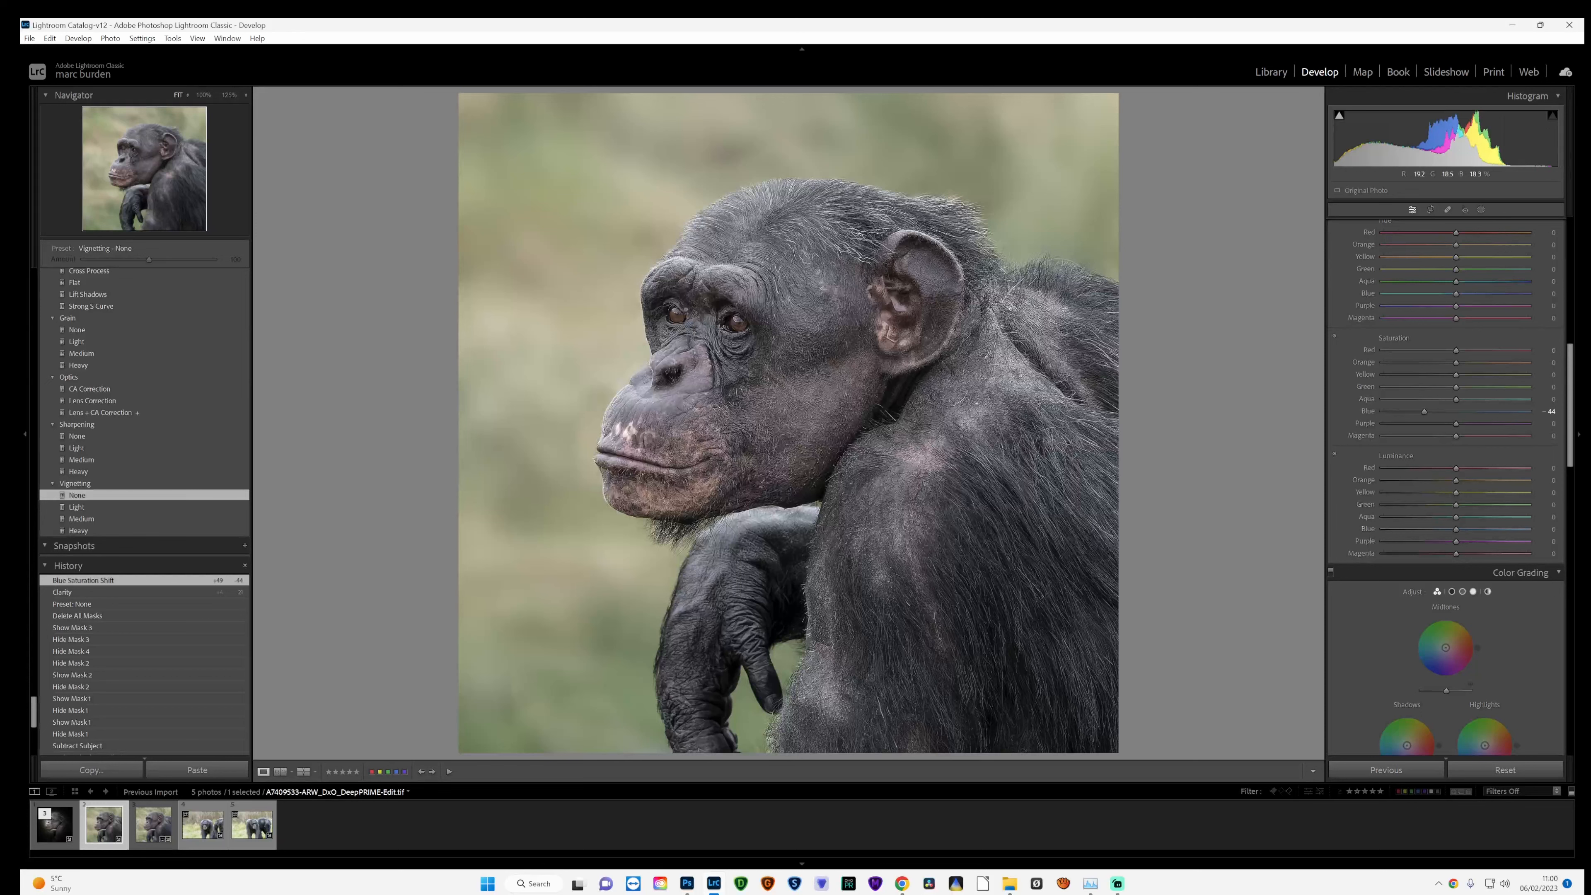
- Switch to Photoshop, duplicate the Background layer and apply Auto Tone to the copy
{"action": "mouse_move", "coordinate": [678, 886]}
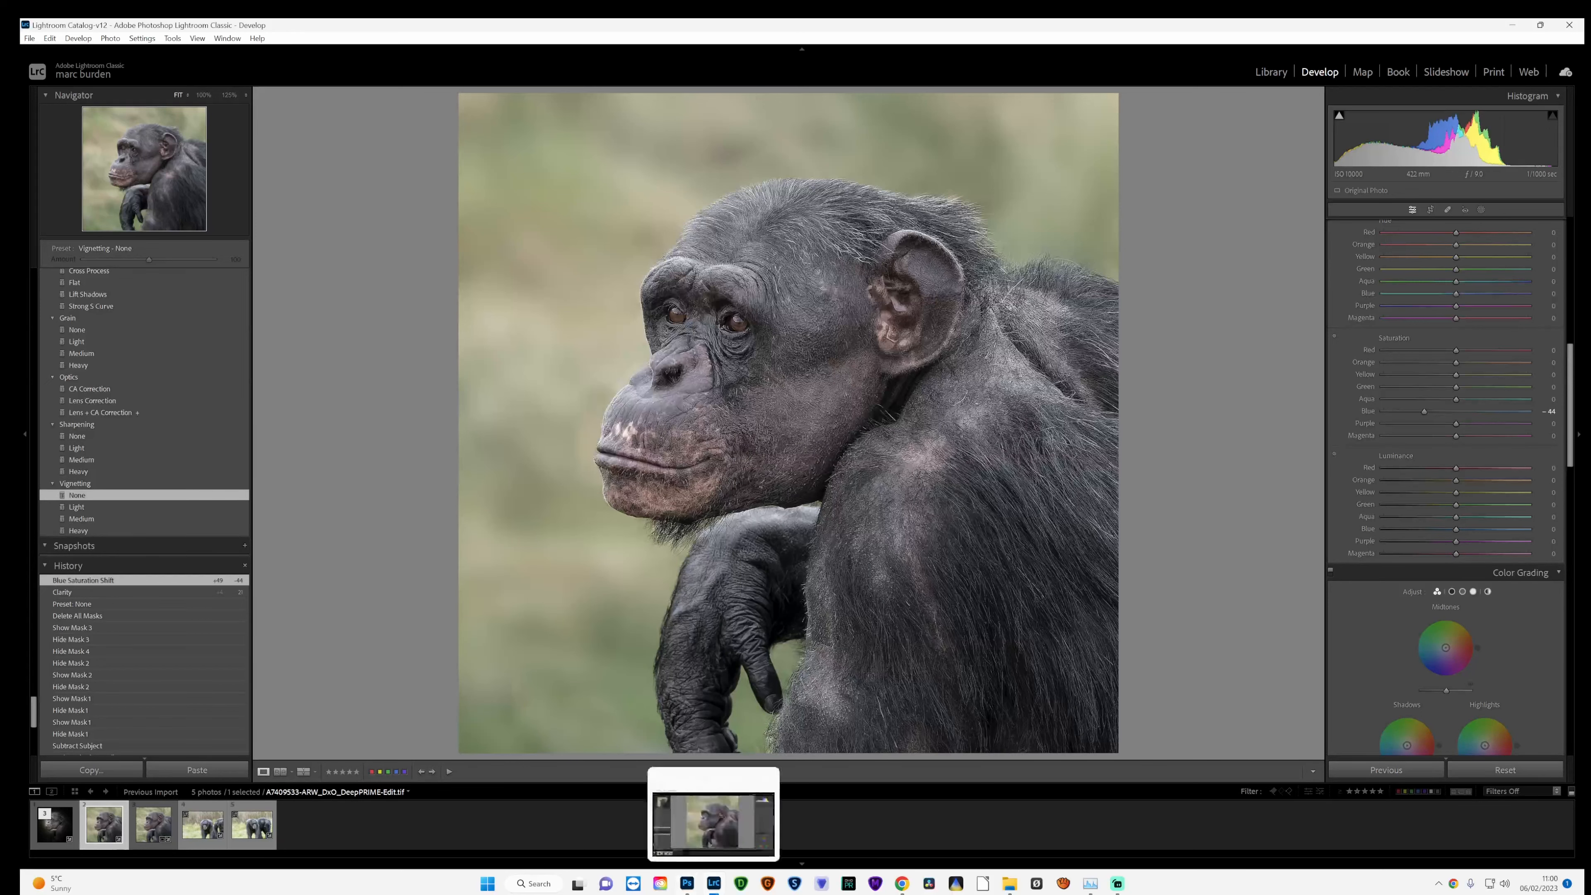
{"action": "left_click", "coordinate": [686, 887]}
{"action": "right_click", "coordinate": [1378, 691]}
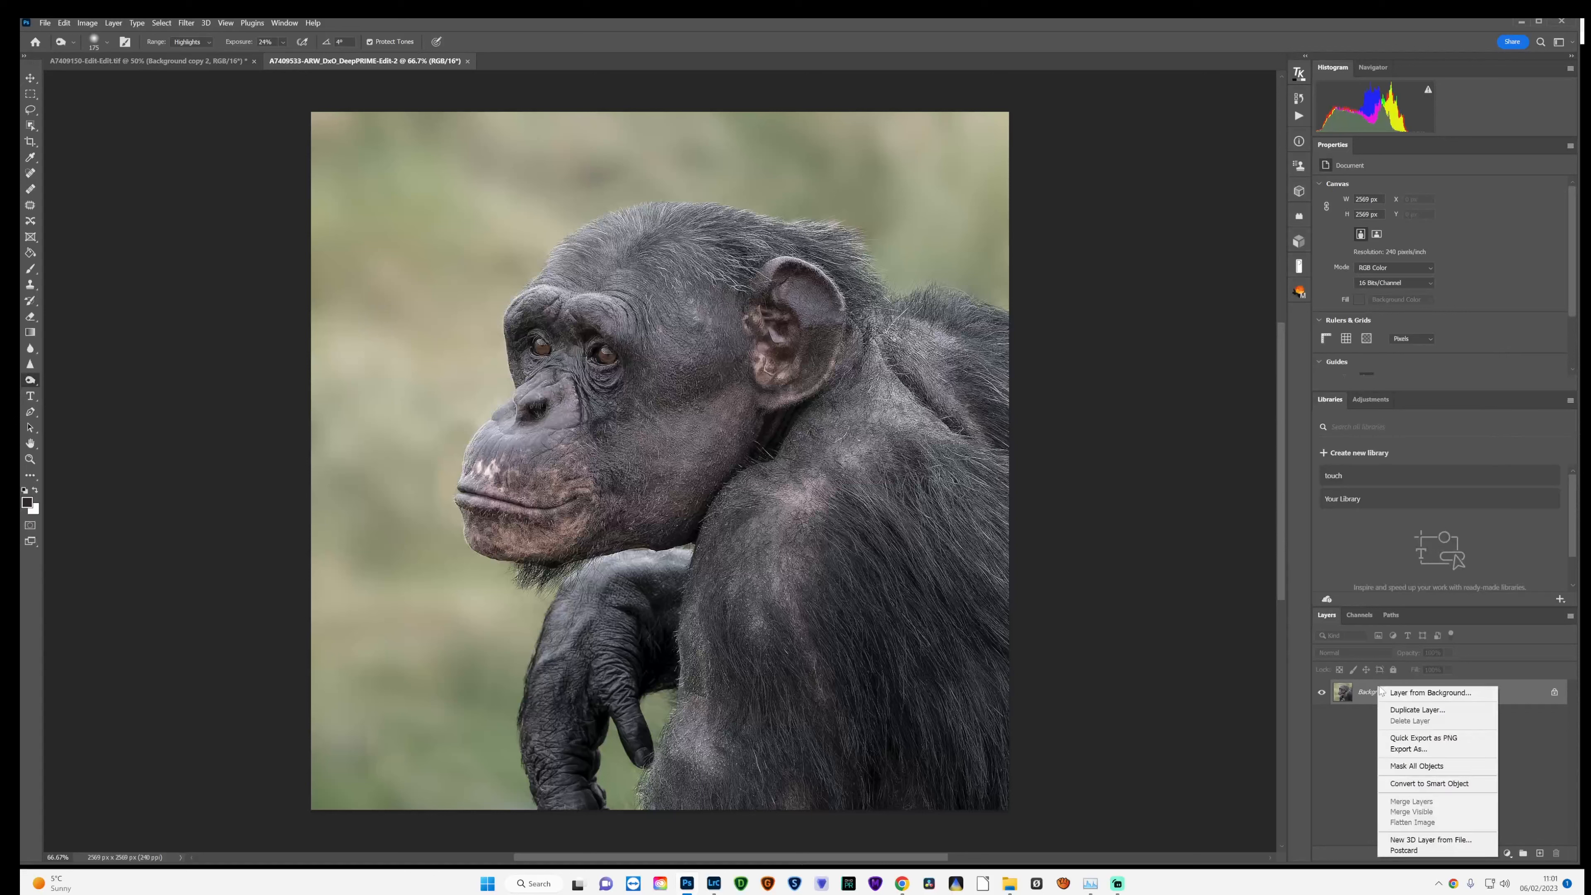
{"action": "left_click", "coordinate": [1413, 712]}
{"action": "left_click", "coordinate": [903, 270]}
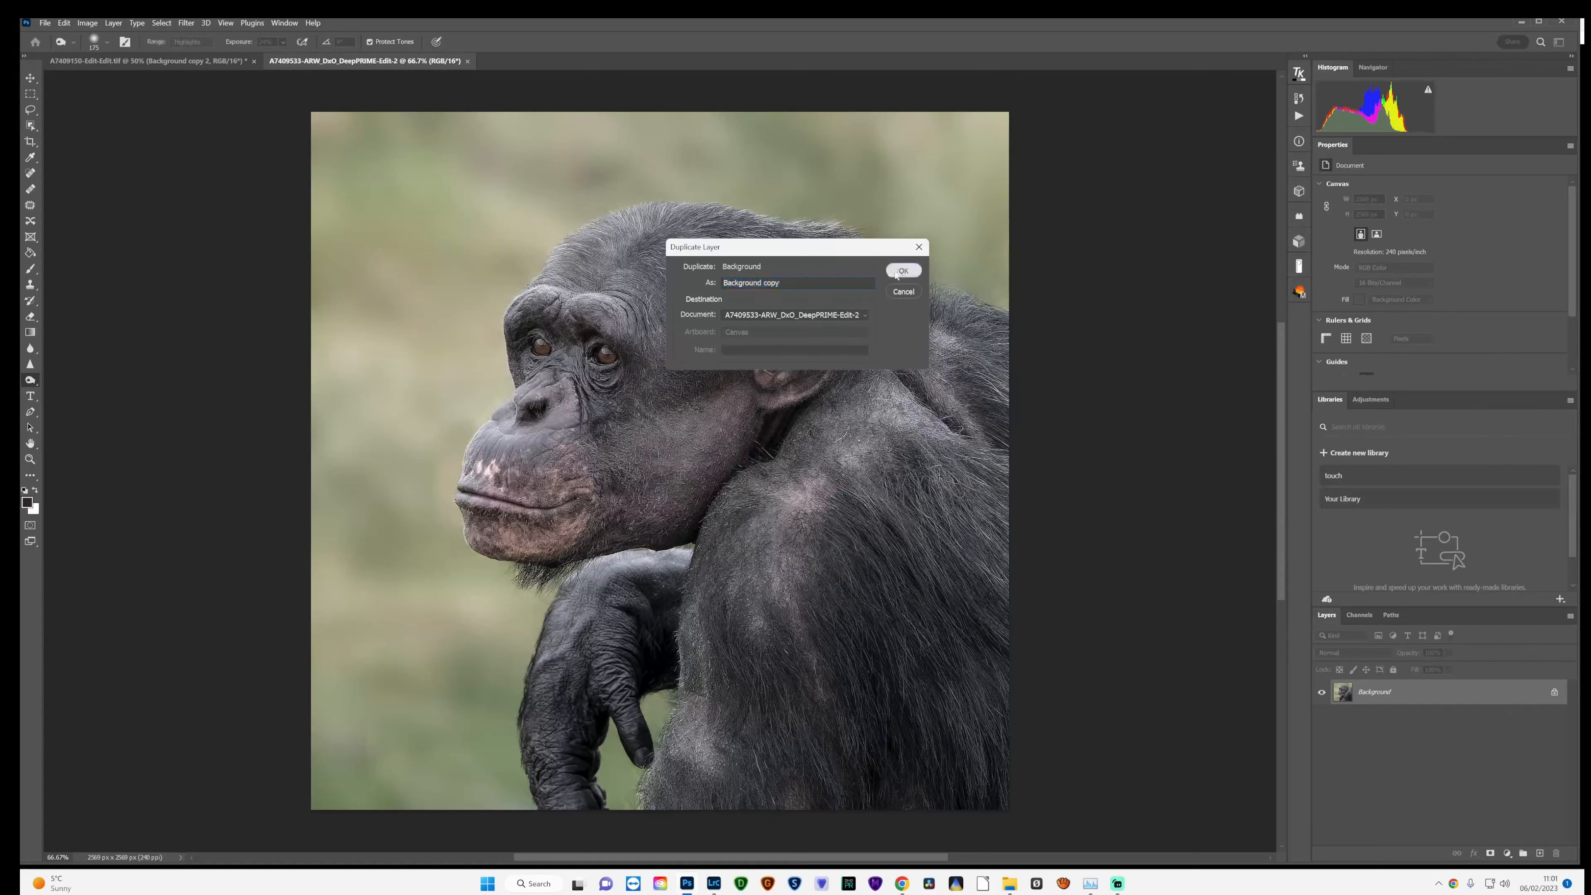
{"action": "left_click", "coordinate": [87, 24]}
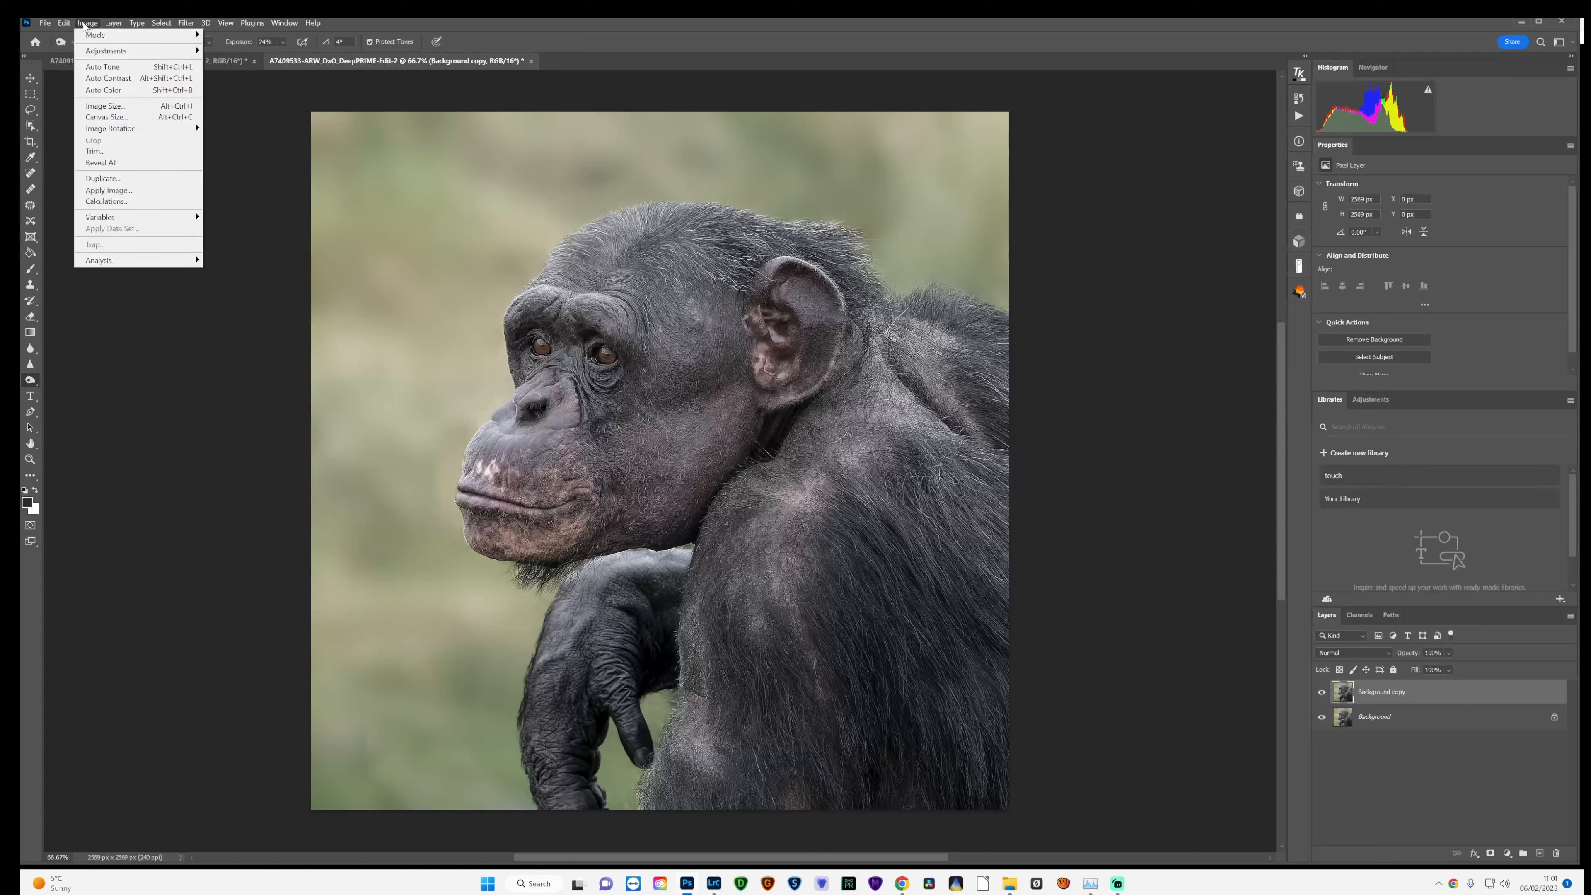
{"action": "left_click", "coordinate": [100, 66]}
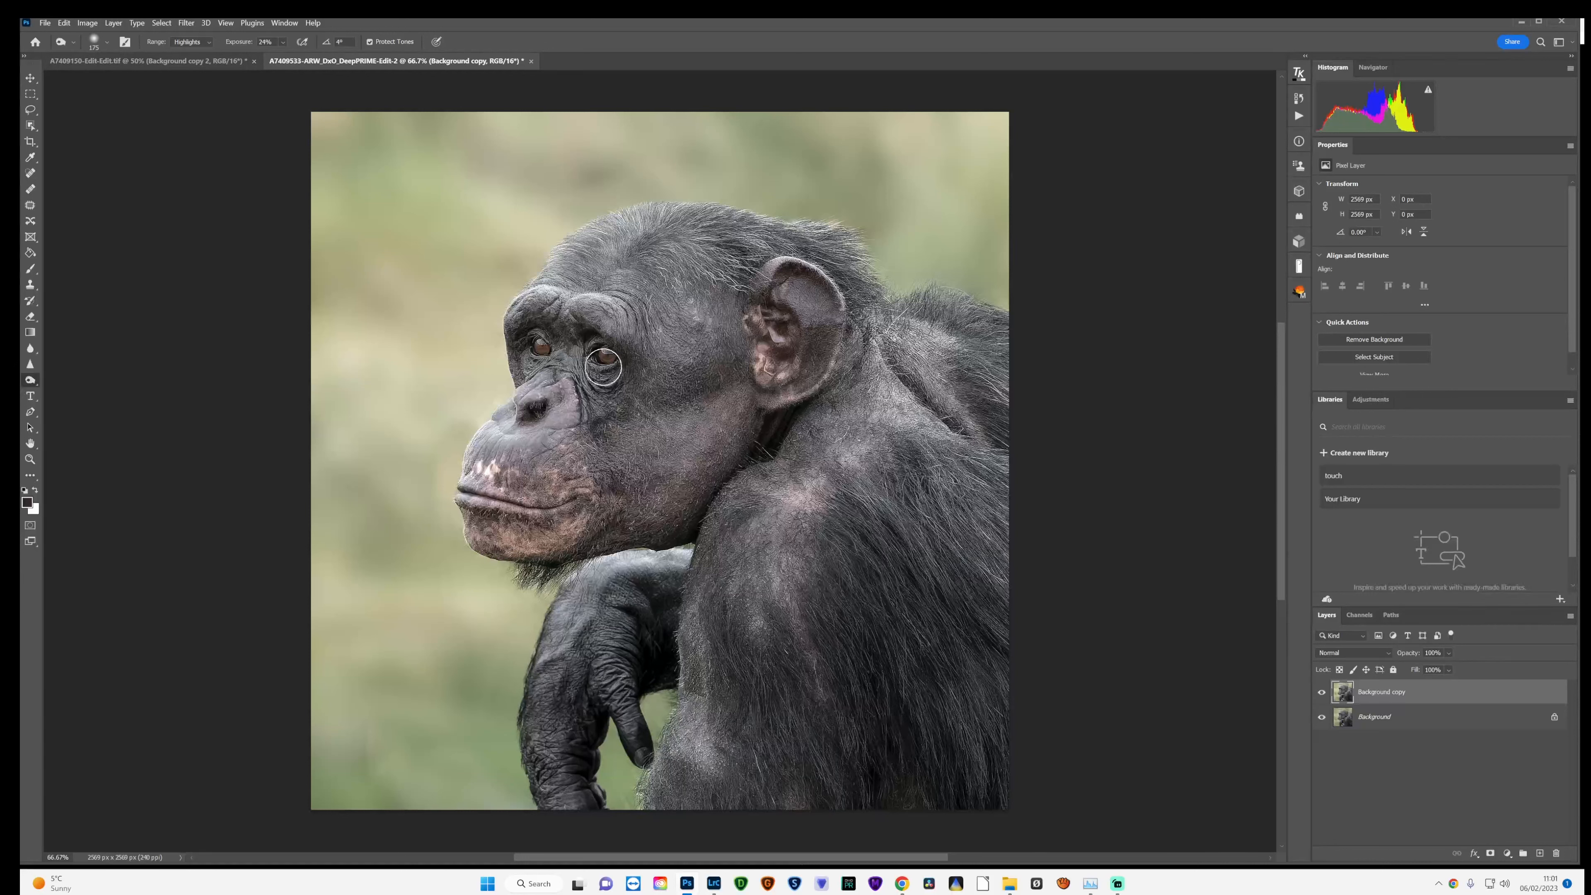
- Brighten both of the chimpanzee's eyes with the Dodge tool
{"action": "right_click", "coordinate": [30, 383]}
{"action": "left_click", "coordinate": [72, 379]}
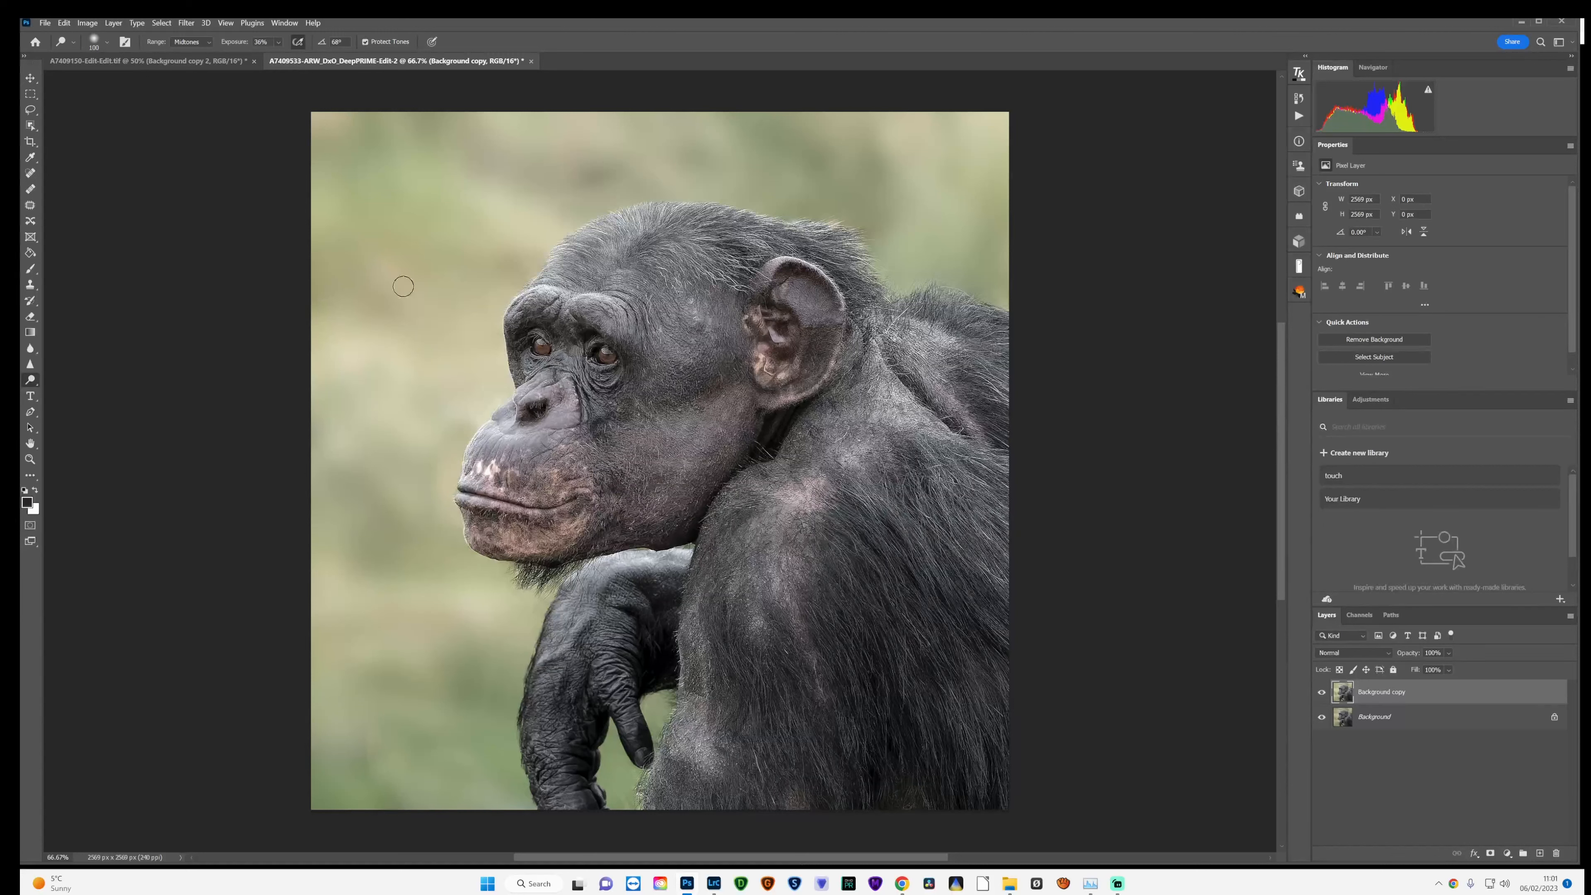
{"action": "left_click", "coordinate": [542, 345]}
{"action": "left_click", "coordinate": [542, 346]}
{"action": "left_click", "coordinate": [606, 355]}
- Duplicate the Background copy layer and sharpen the chimpanzee's muzzle and upper arm on the new copy with the Sharpen tool
{"action": "left_click", "coordinate": [30, 364]}
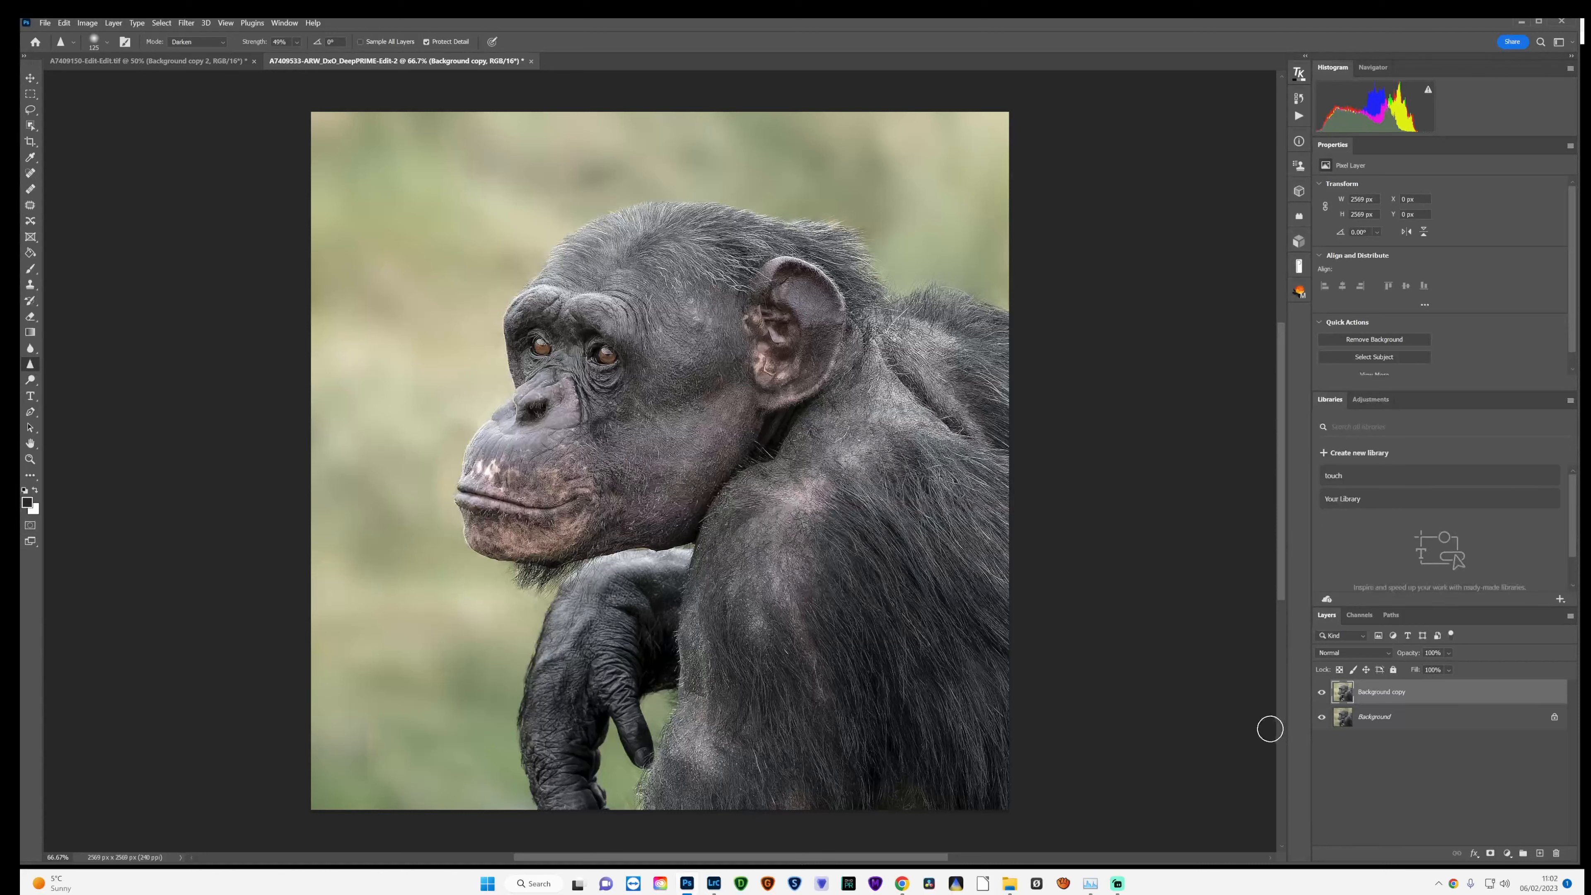
{"action": "right_click", "coordinate": [1381, 702]}
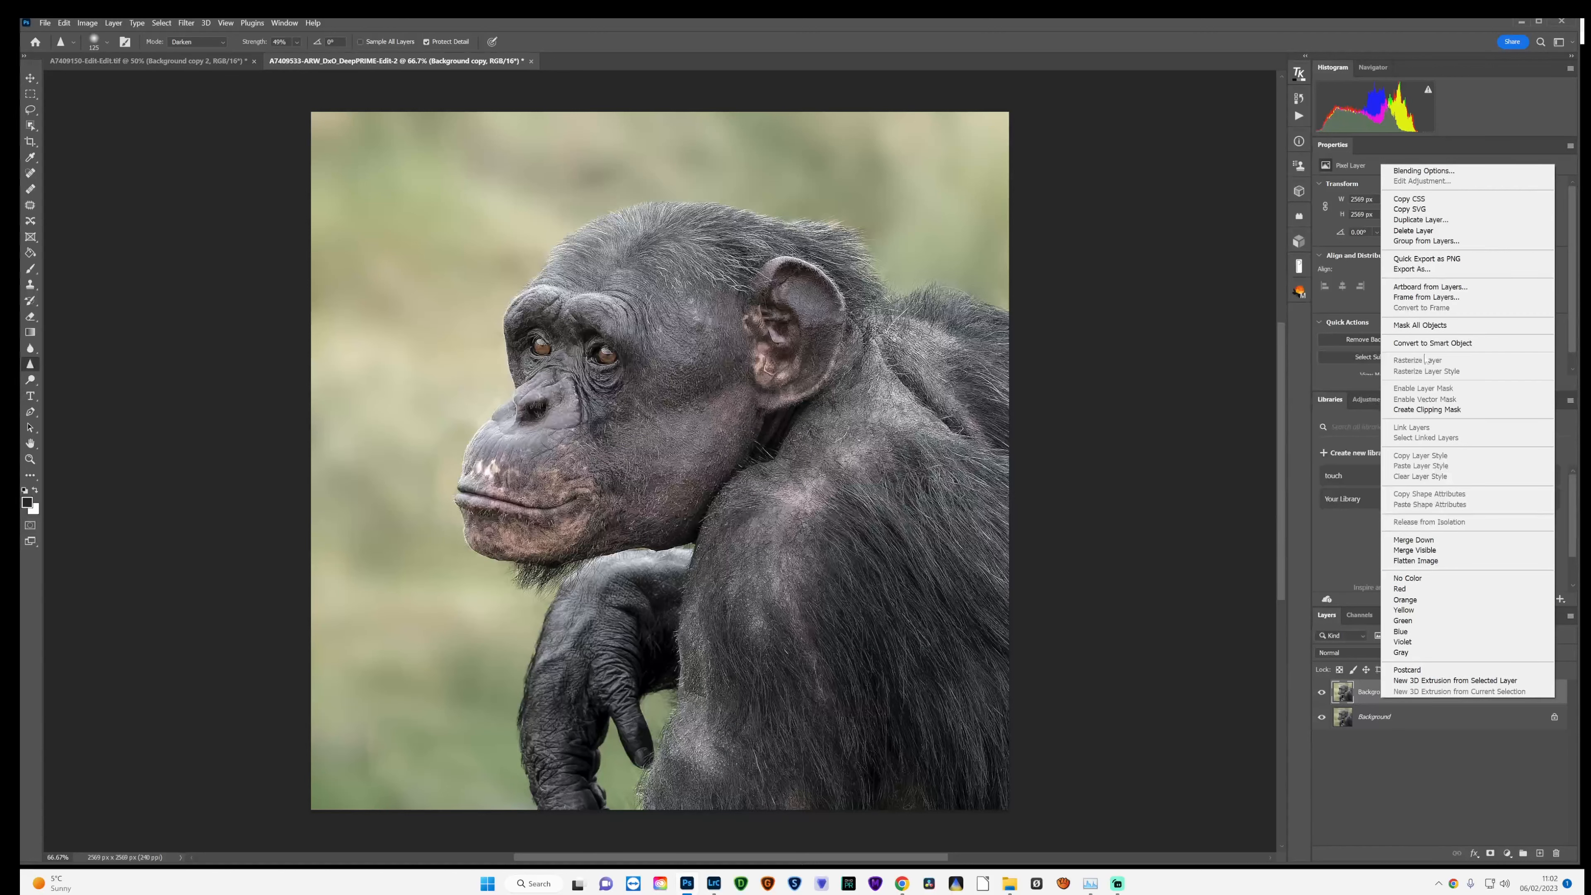
{"action": "left_click", "coordinate": [1422, 220]}
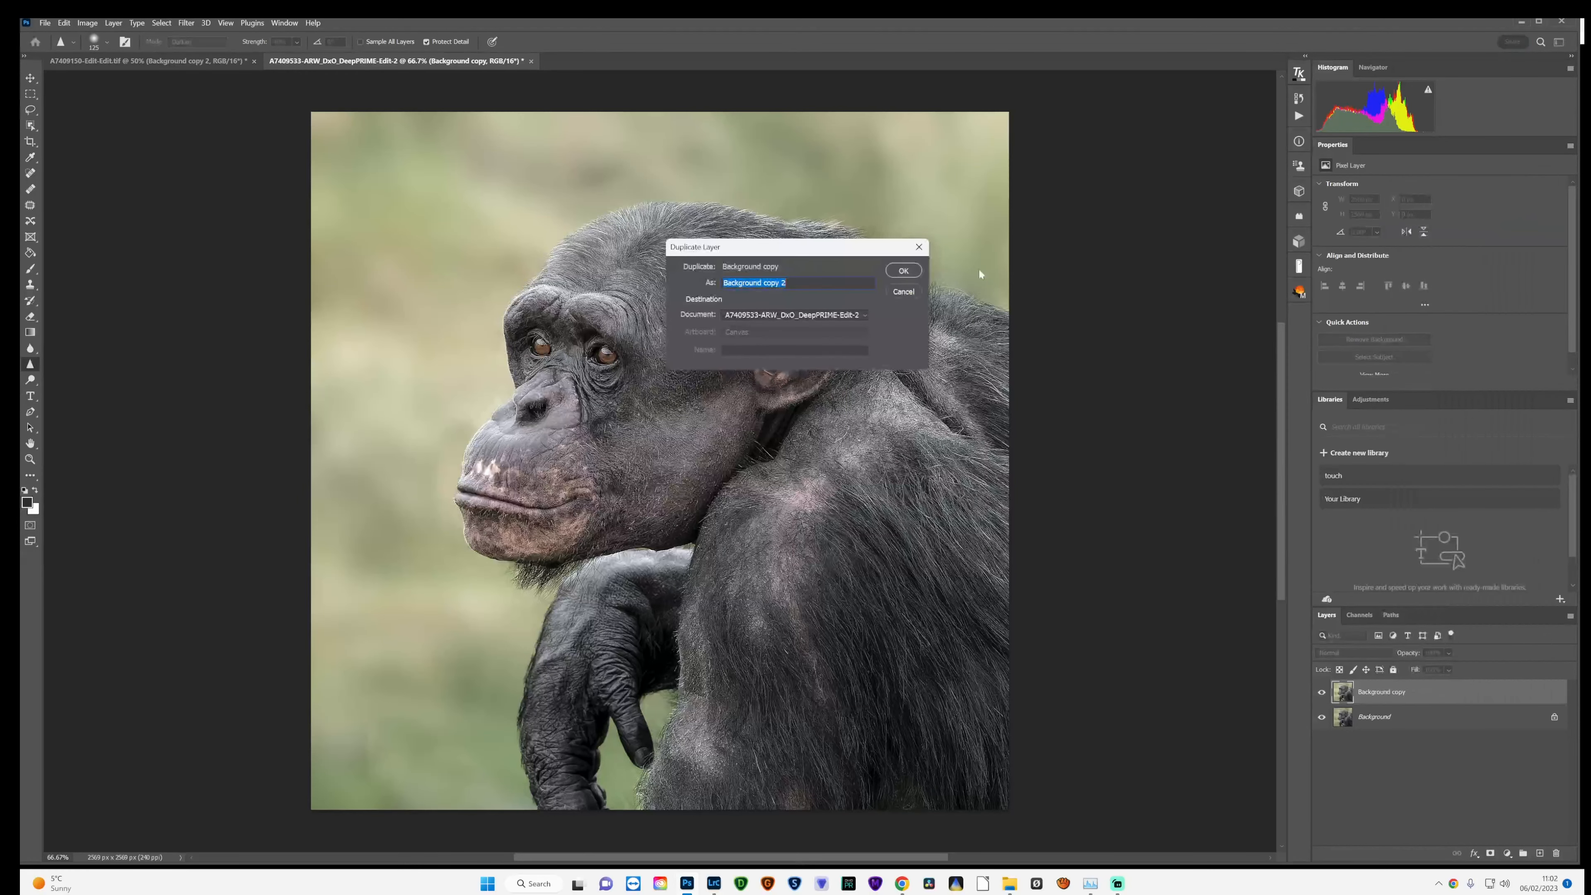
{"action": "left_click", "coordinate": [904, 271]}
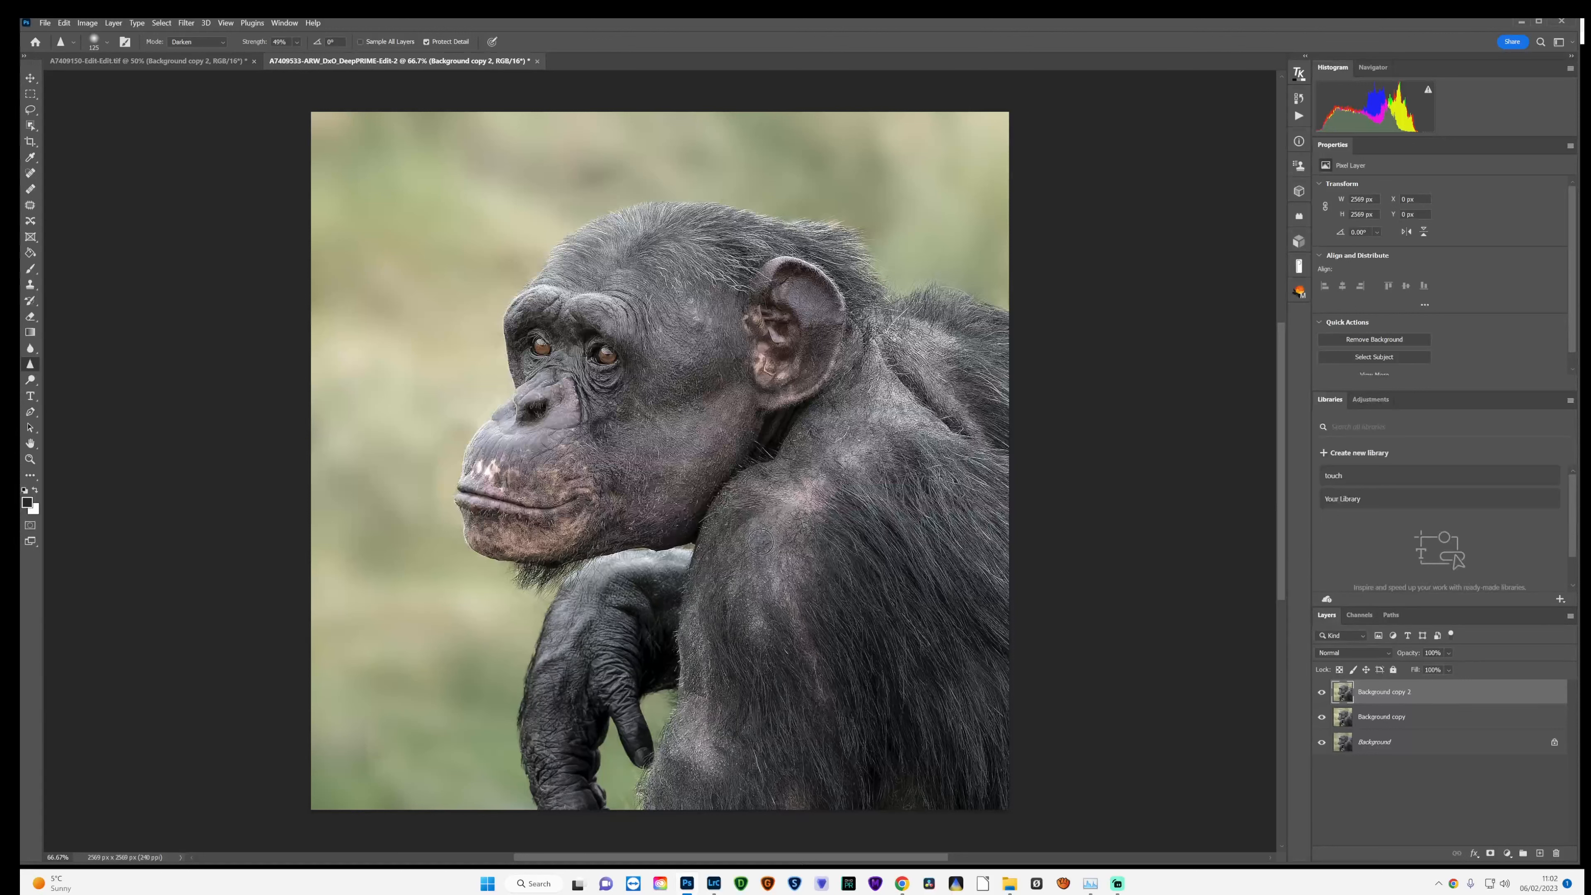
{"action": "left_click_drag", "start_coordinate": [553, 469], "coordinate": [576, 482]}
{"action": "left_click_drag", "start_coordinate": [747, 528], "coordinate": [719, 530]}
- Save the layered photo and switch back to Lightroom Classic
{"action": "left_click", "coordinate": [44, 22]}
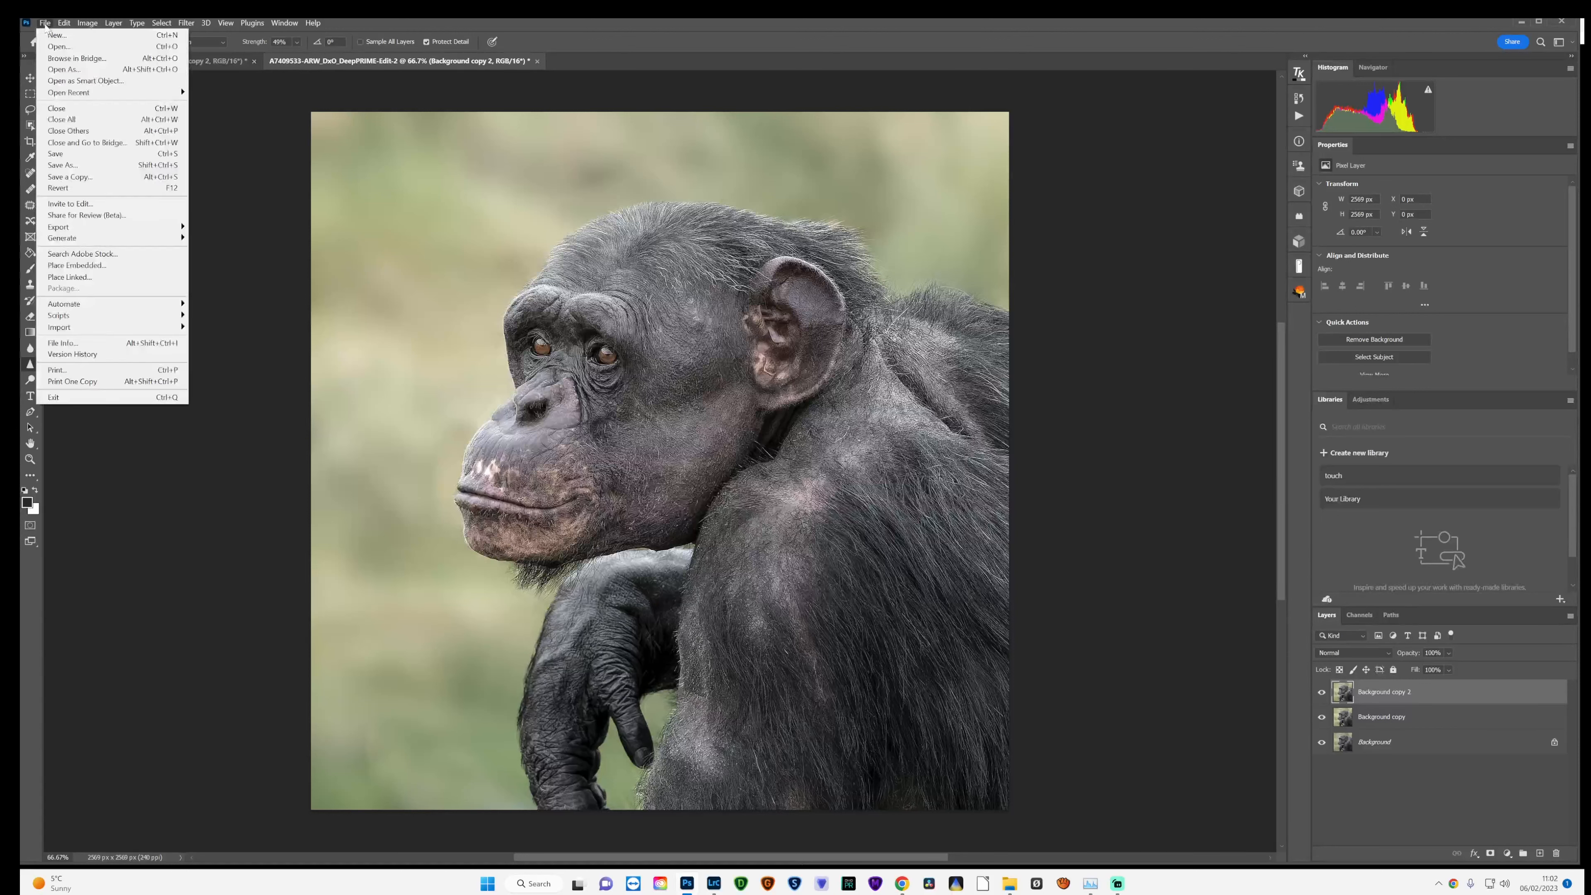
{"action": "left_click", "coordinate": [63, 155]}
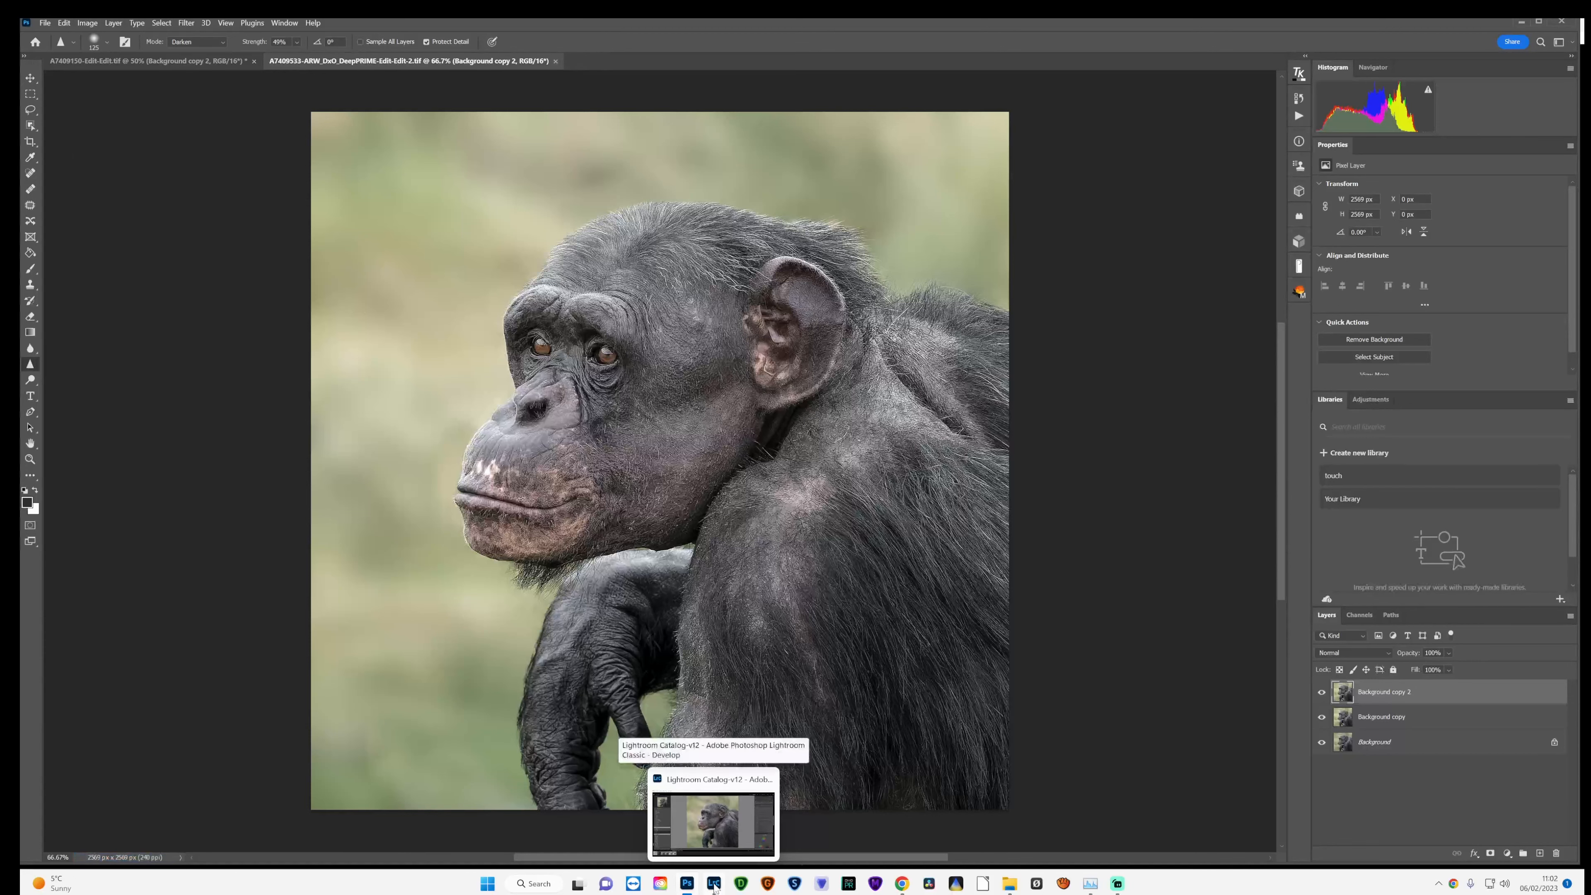
{"action": "left_click", "coordinate": [714, 884]}
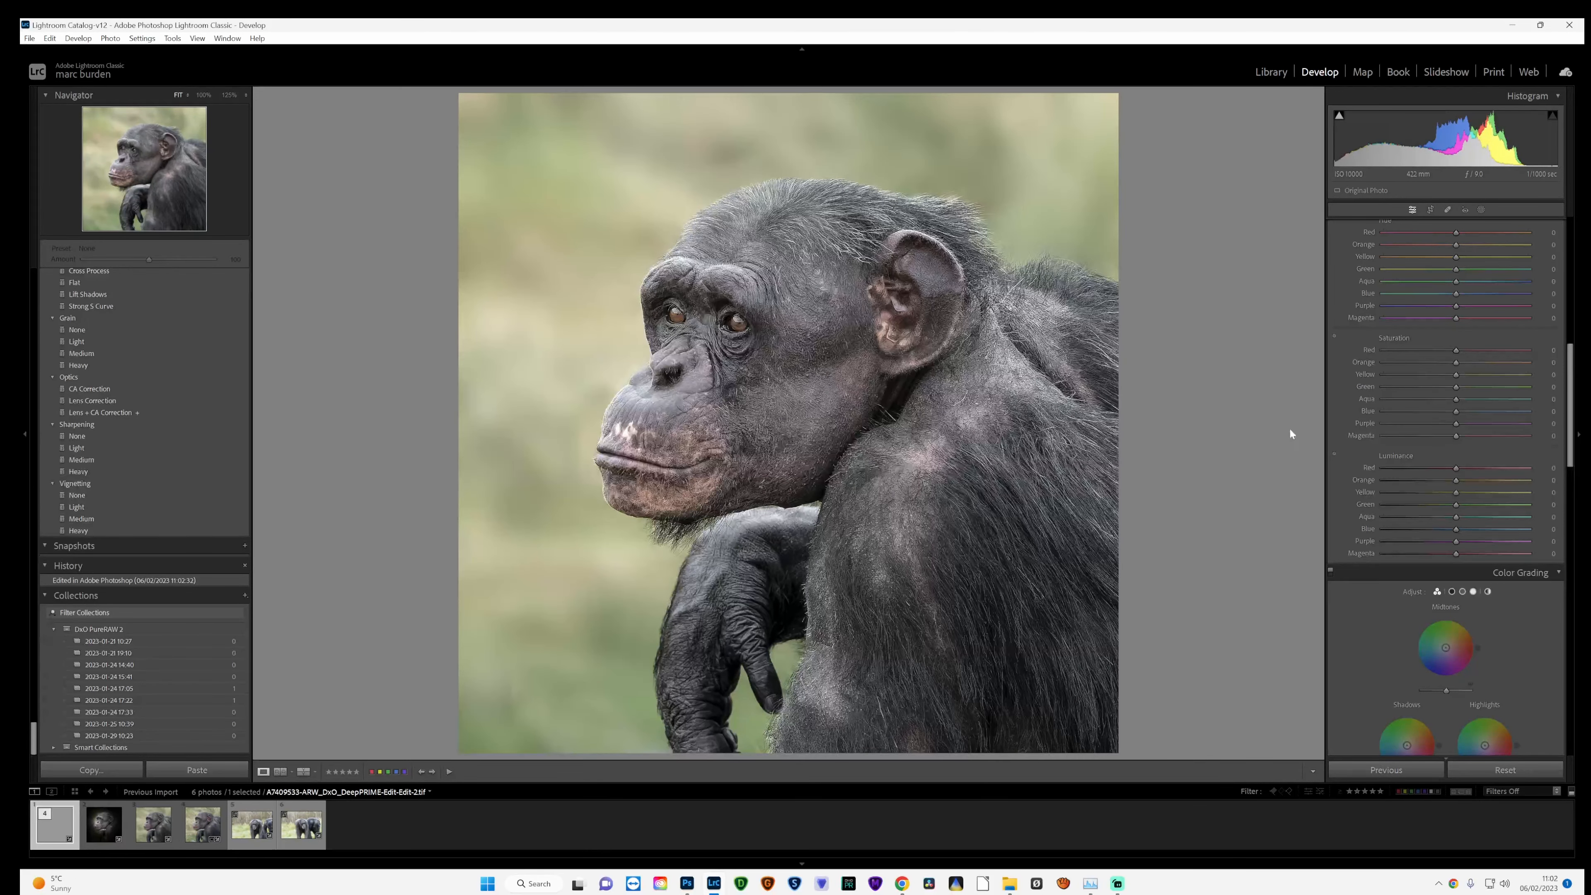
- Raise the Contrast of the newly saved TIFF to about +16
{"action": "scroll", "coordinate": [1436, 432], "scroll_direction": "up", "scroll_amount": 10}
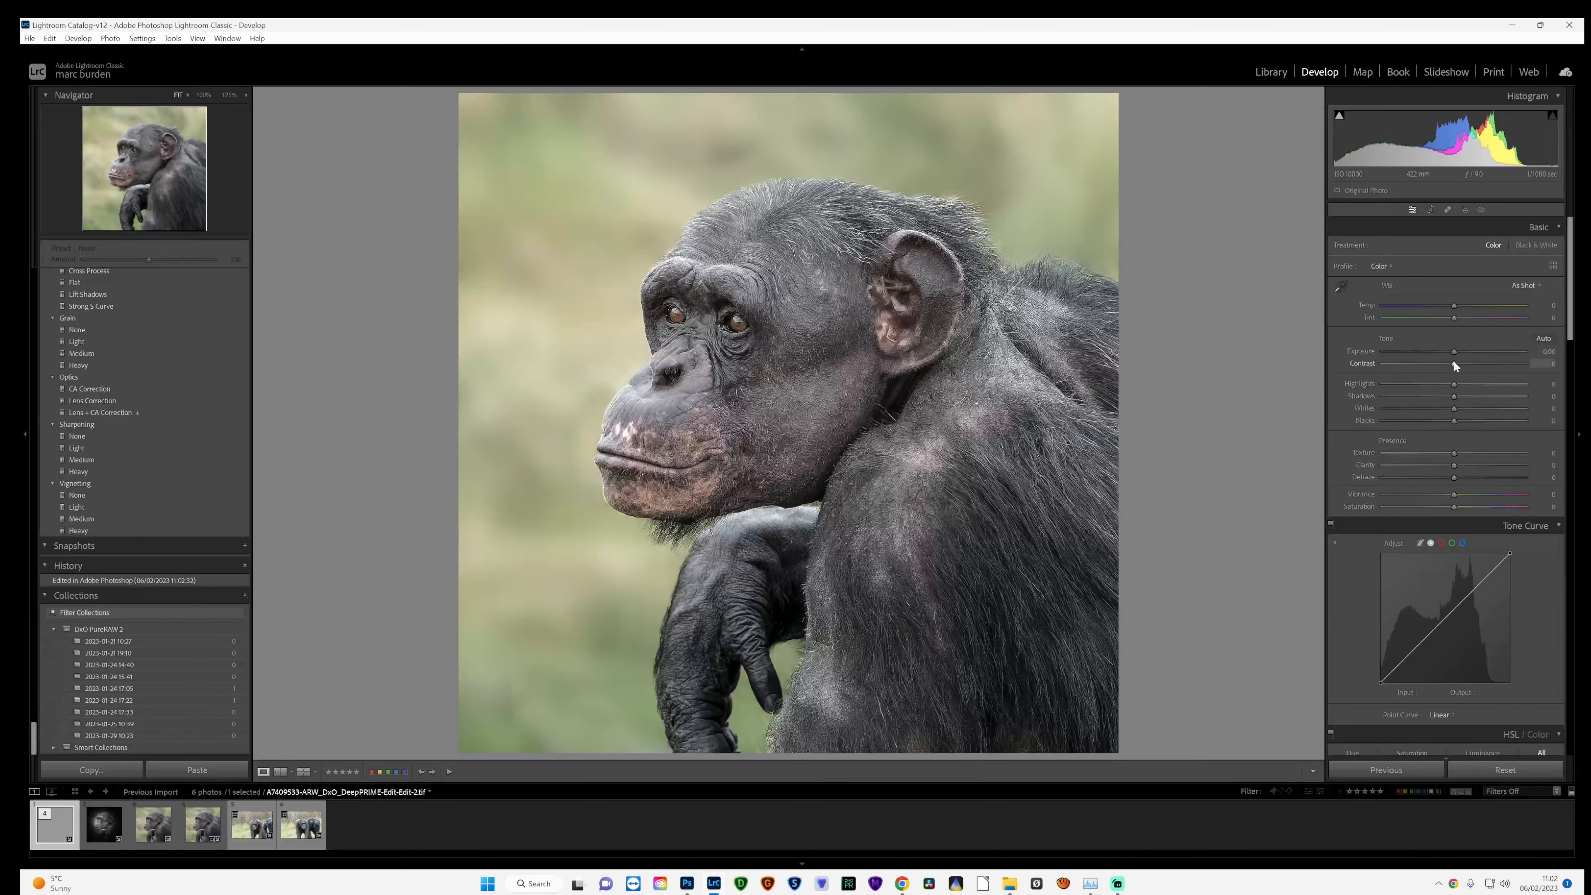
{"action": "left_click_drag", "start_coordinate": [1453, 362], "coordinate": [1466, 364]}
{"action": "left_click_drag", "start_coordinate": [1466, 362], "coordinate": [1466, 362]}
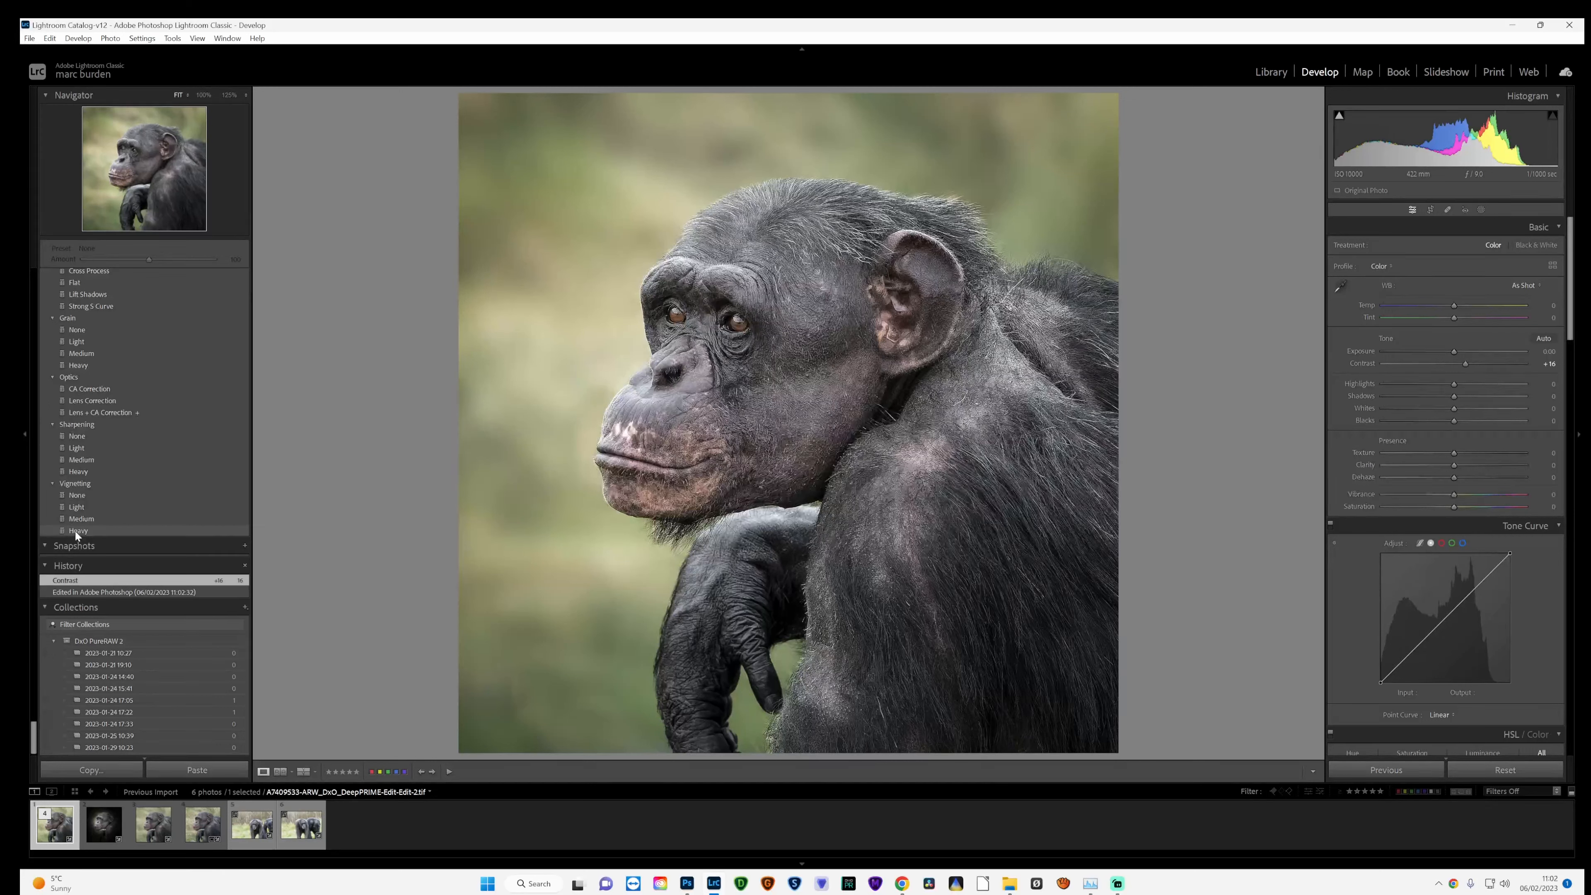
- Apply the Heavy vignetting preset and lower the Blue saturation to about -77
{"action": "left_click", "coordinate": [77, 531]}
{"action": "scroll", "coordinate": [1412, 492], "scroll_direction": "down", "scroll_amount": 10}
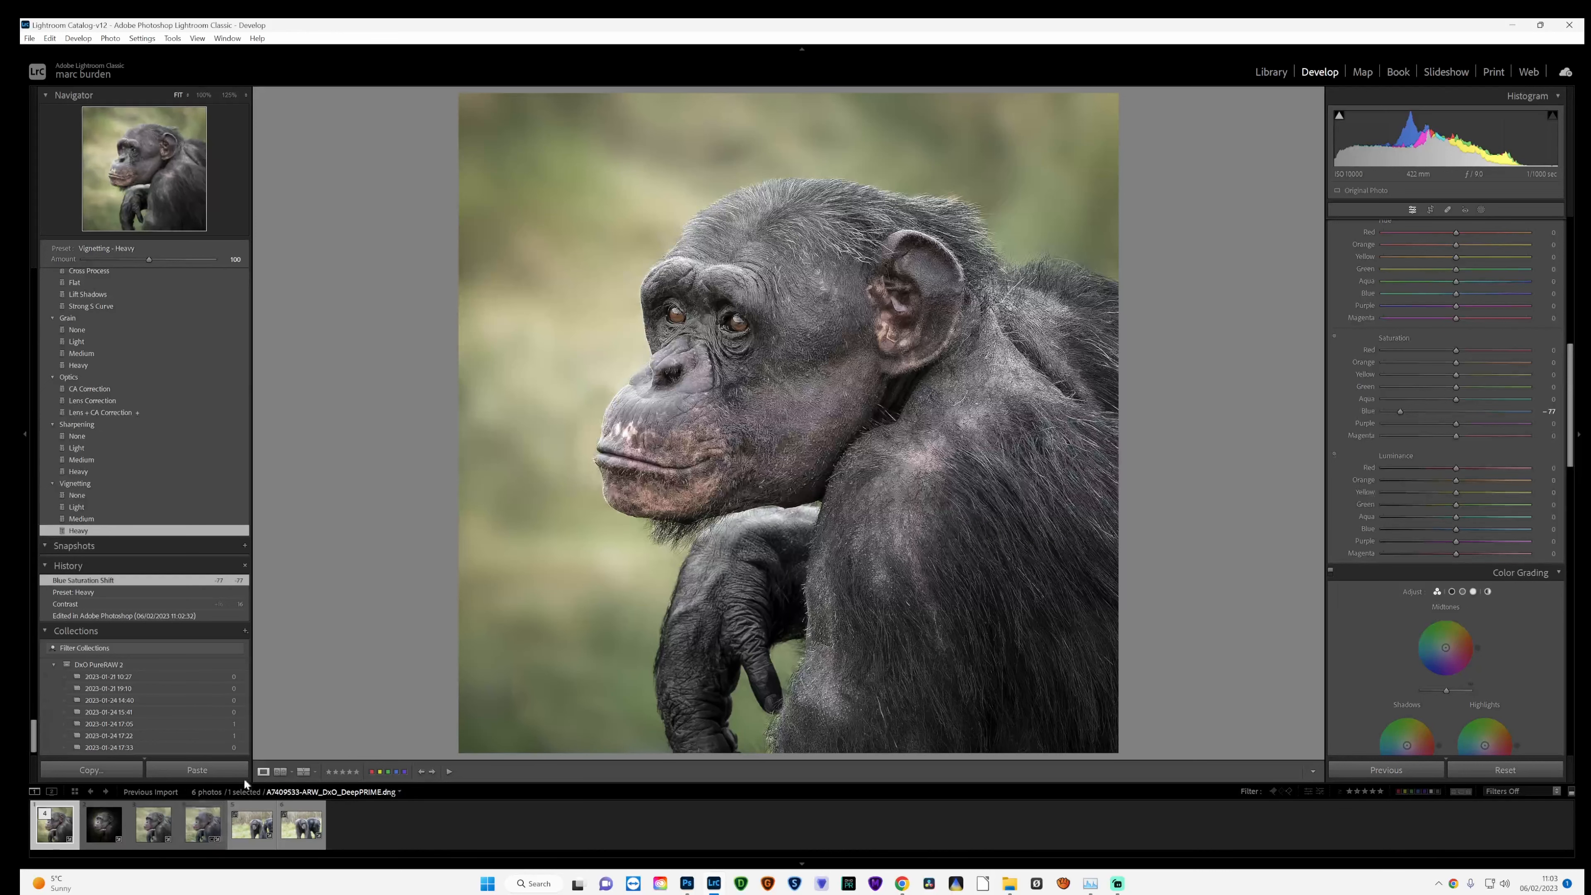
- Compare the edited portrait side by side with the original DNG as the reference photo, then return to the single-photo view
{"action": "left_click", "coordinate": [278, 775]}
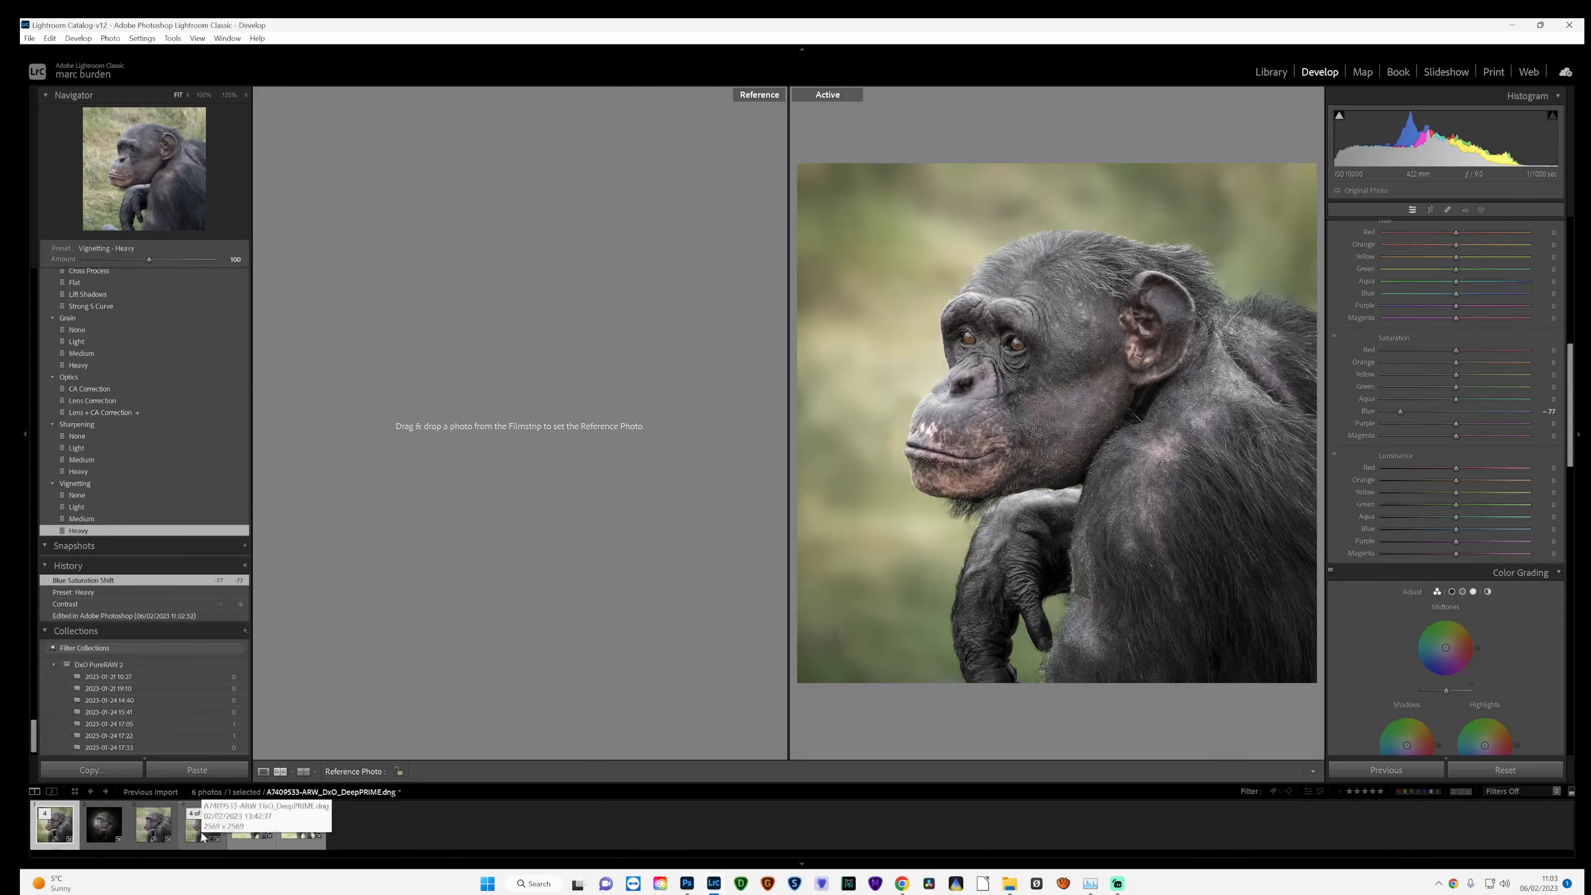
{"action": "left_click_drag", "start_coordinate": [202, 825], "coordinate": [486, 531]}
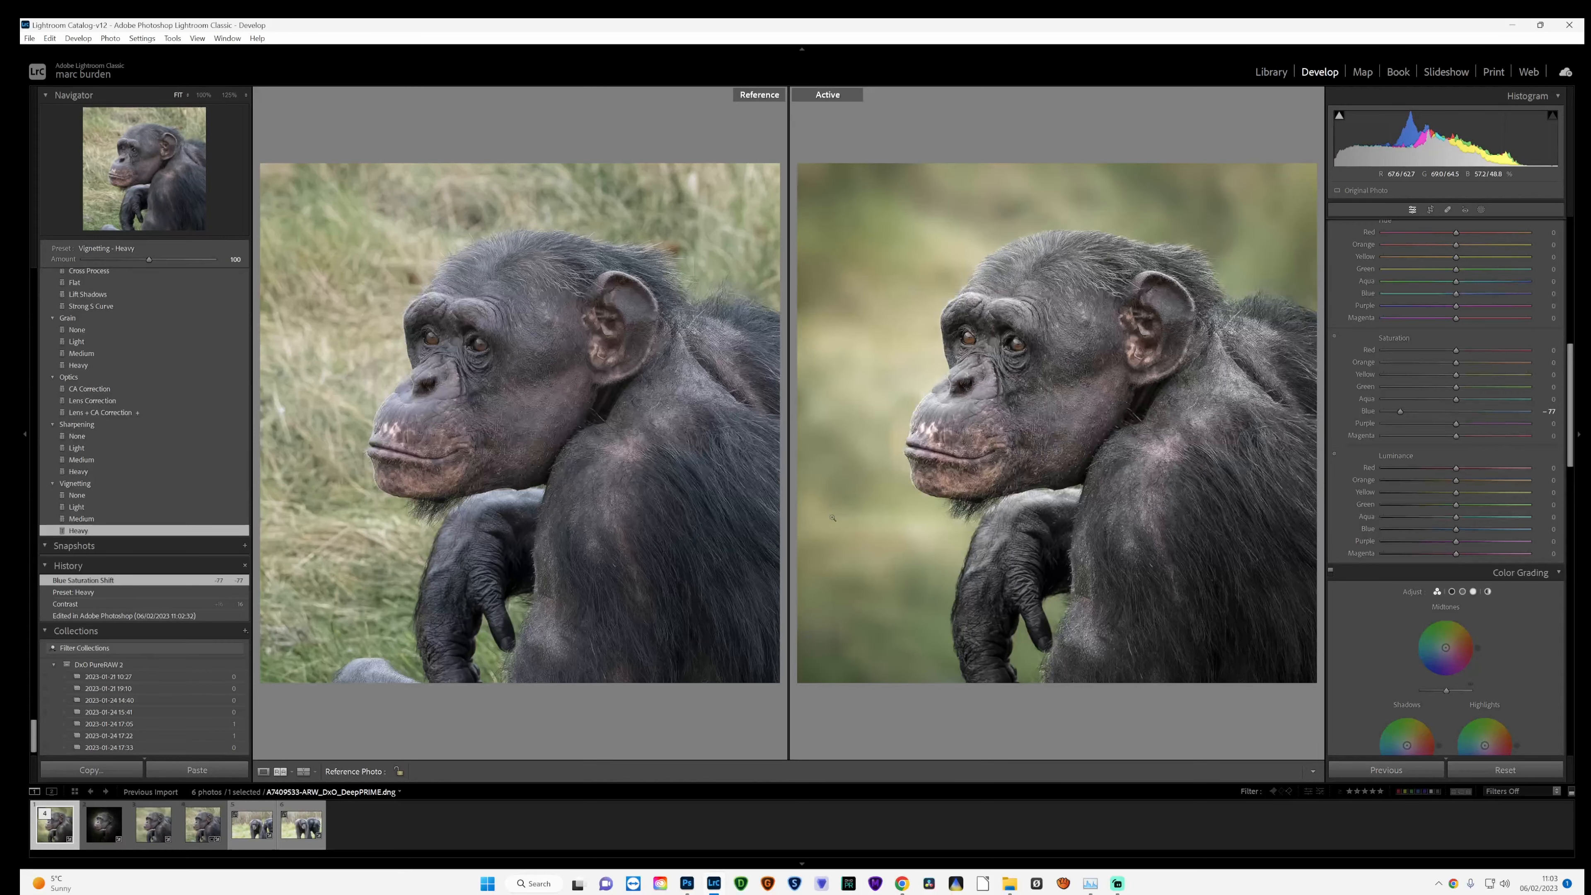
{"action": "left_click", "coordinate": [263, 771]}
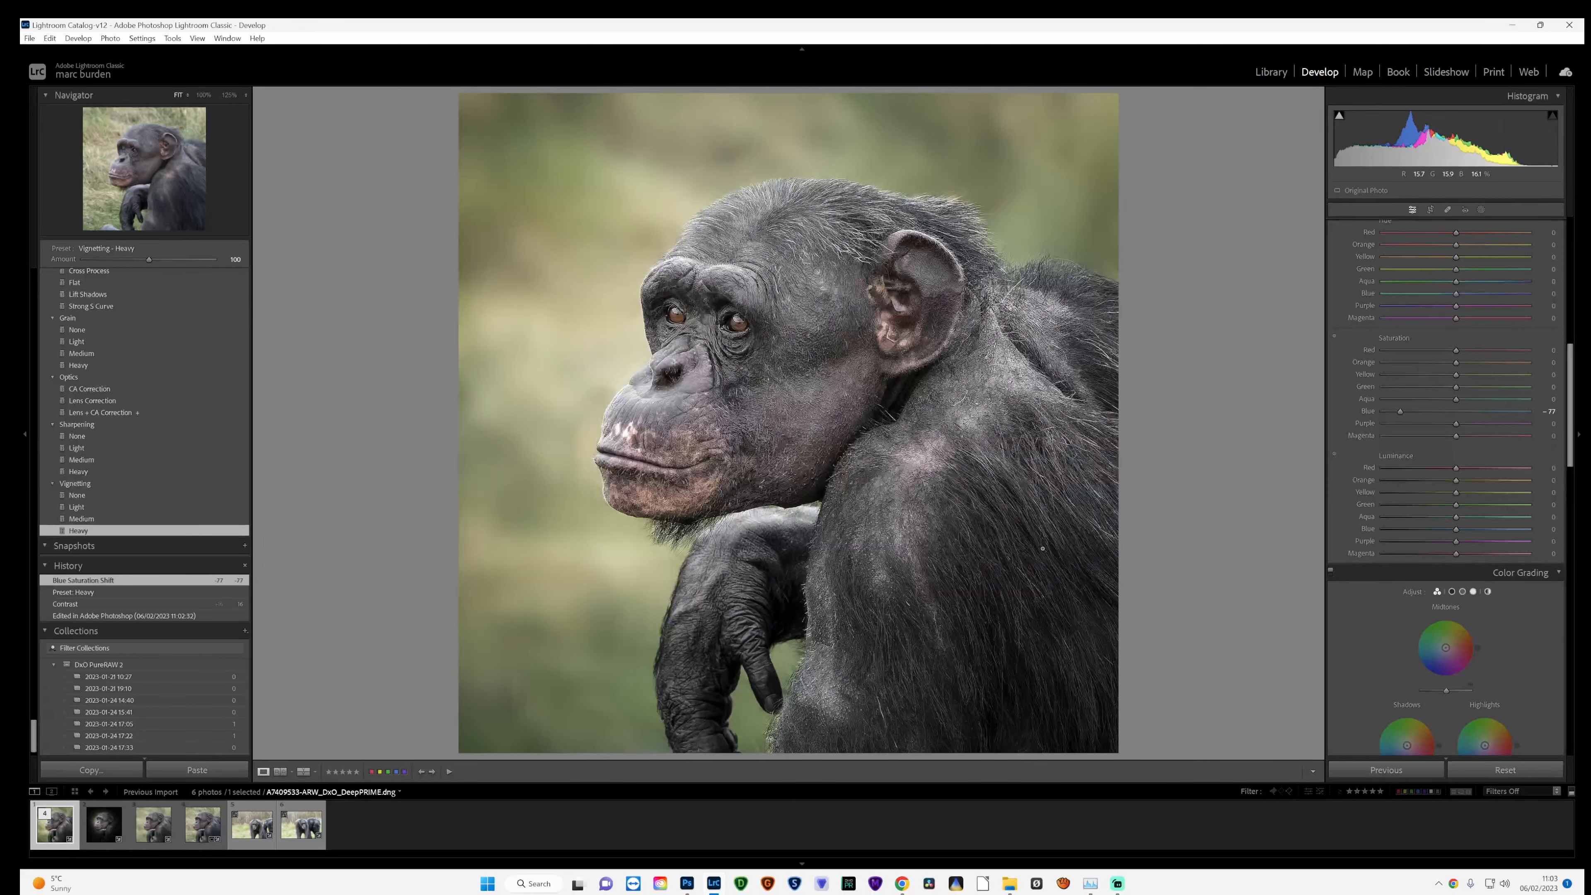
- Balance the portrait's tones with Shadows at about +20, Whites at about +5 and Highlights at about -29
{"action": "scroll", "coordinate": [1396, 477], "scroll_direction": "up", "scroll_amount": 8}
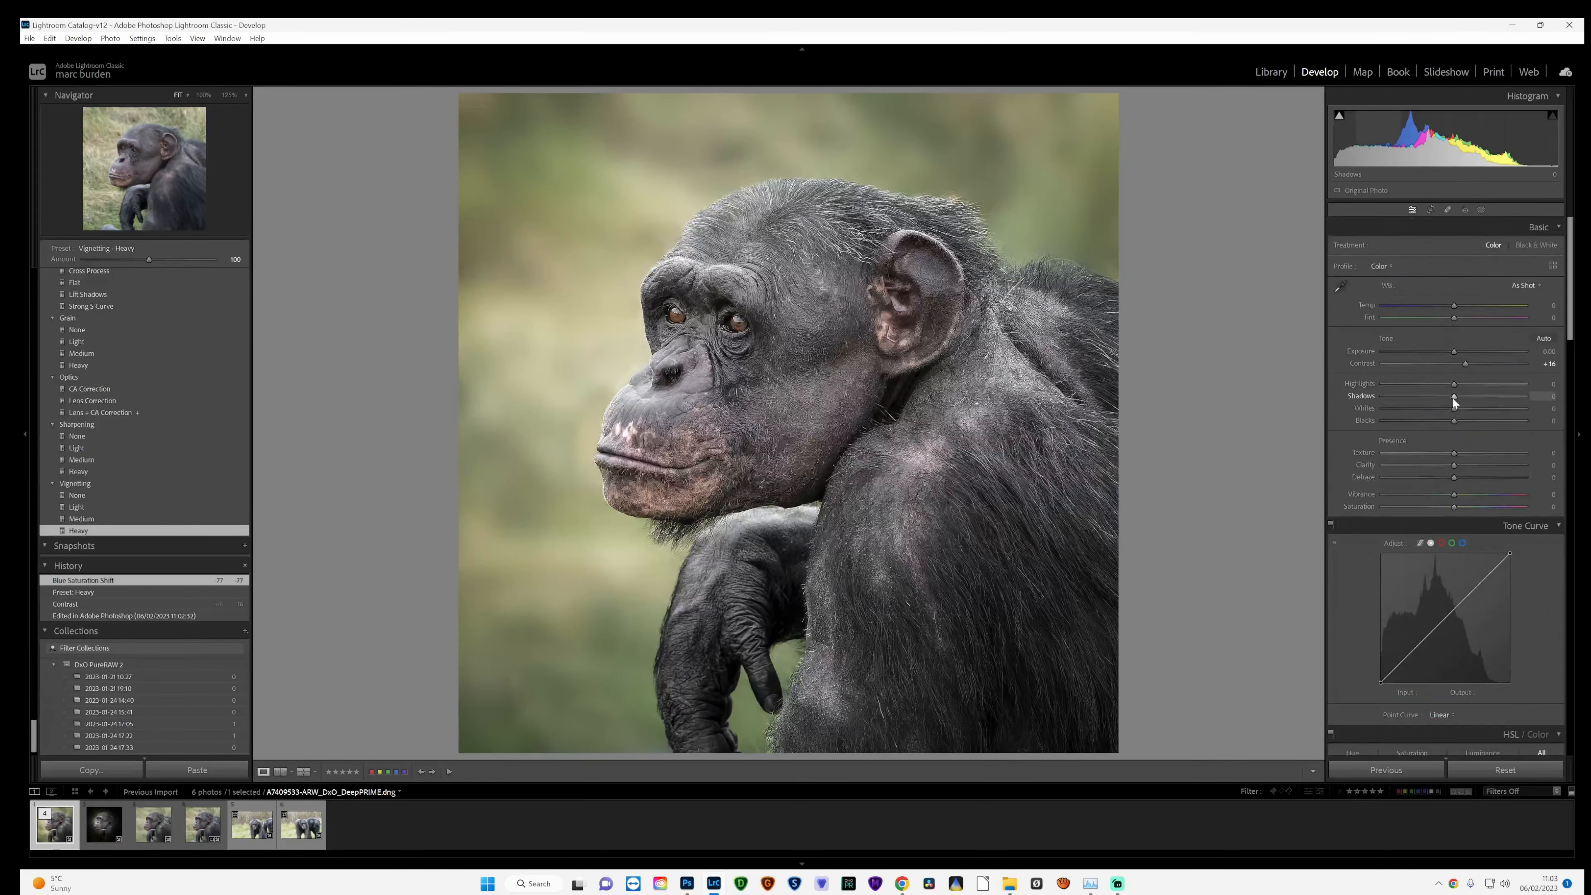
{"action": "left_click_drag", "start_coordinate": [1454, 396], "coordinate": [1468, 391]}
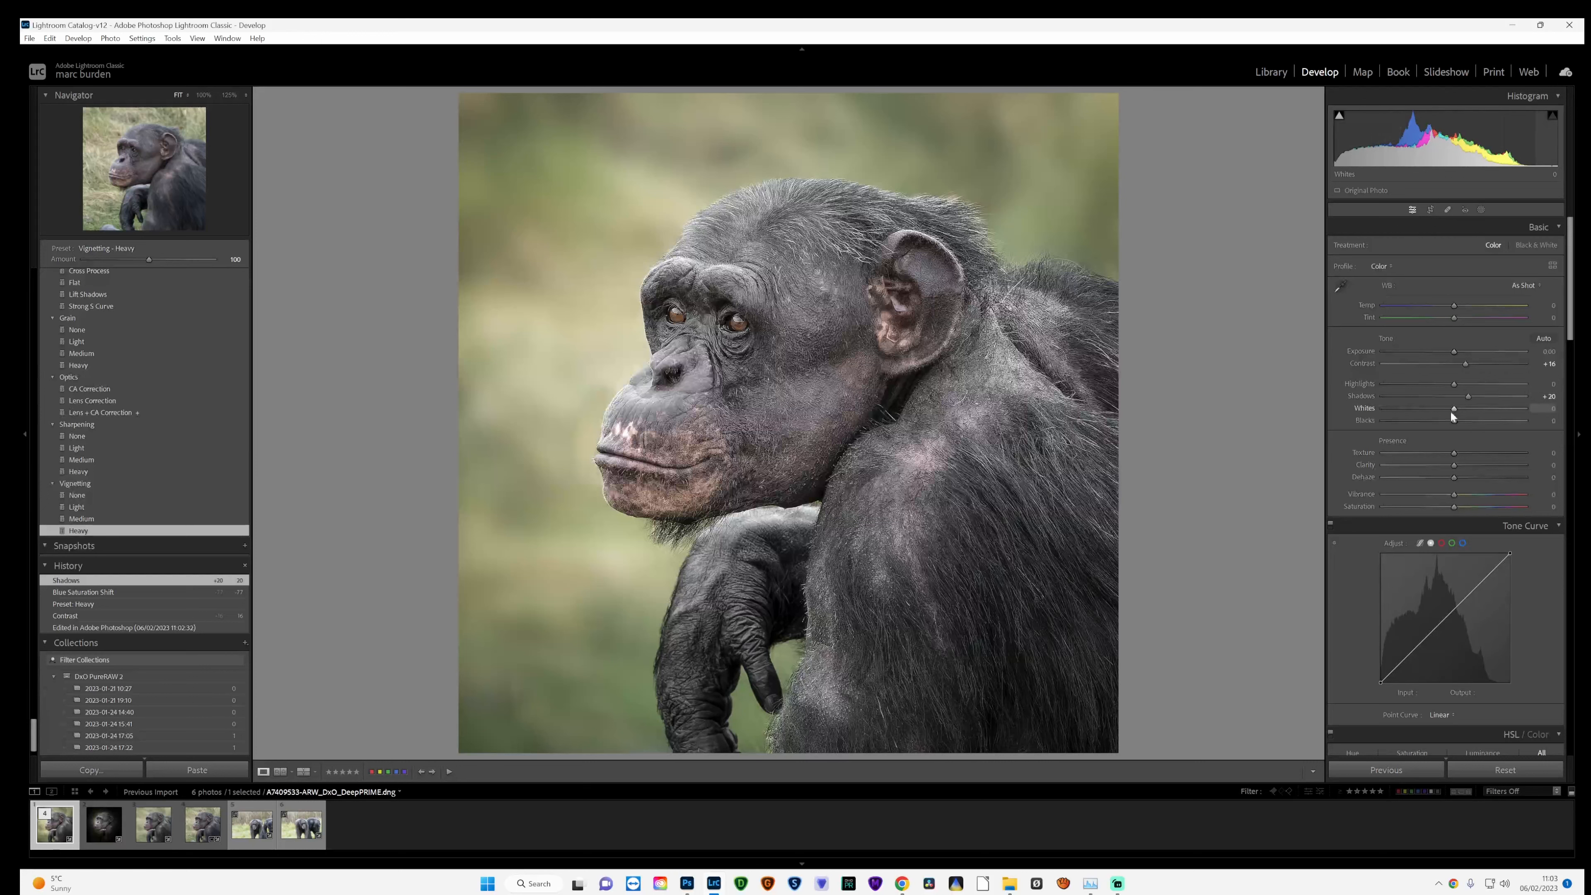
{"action": "mouse_move", "coordinate": [1455, 409]}
{"action": "left_mouse_down"}
{"action": "mouse_move", "coordinate": [1473, 408]}
{"action": "mouse_move", "coordinate": [1436, 384]}
{"action": "left_mouse_up"}
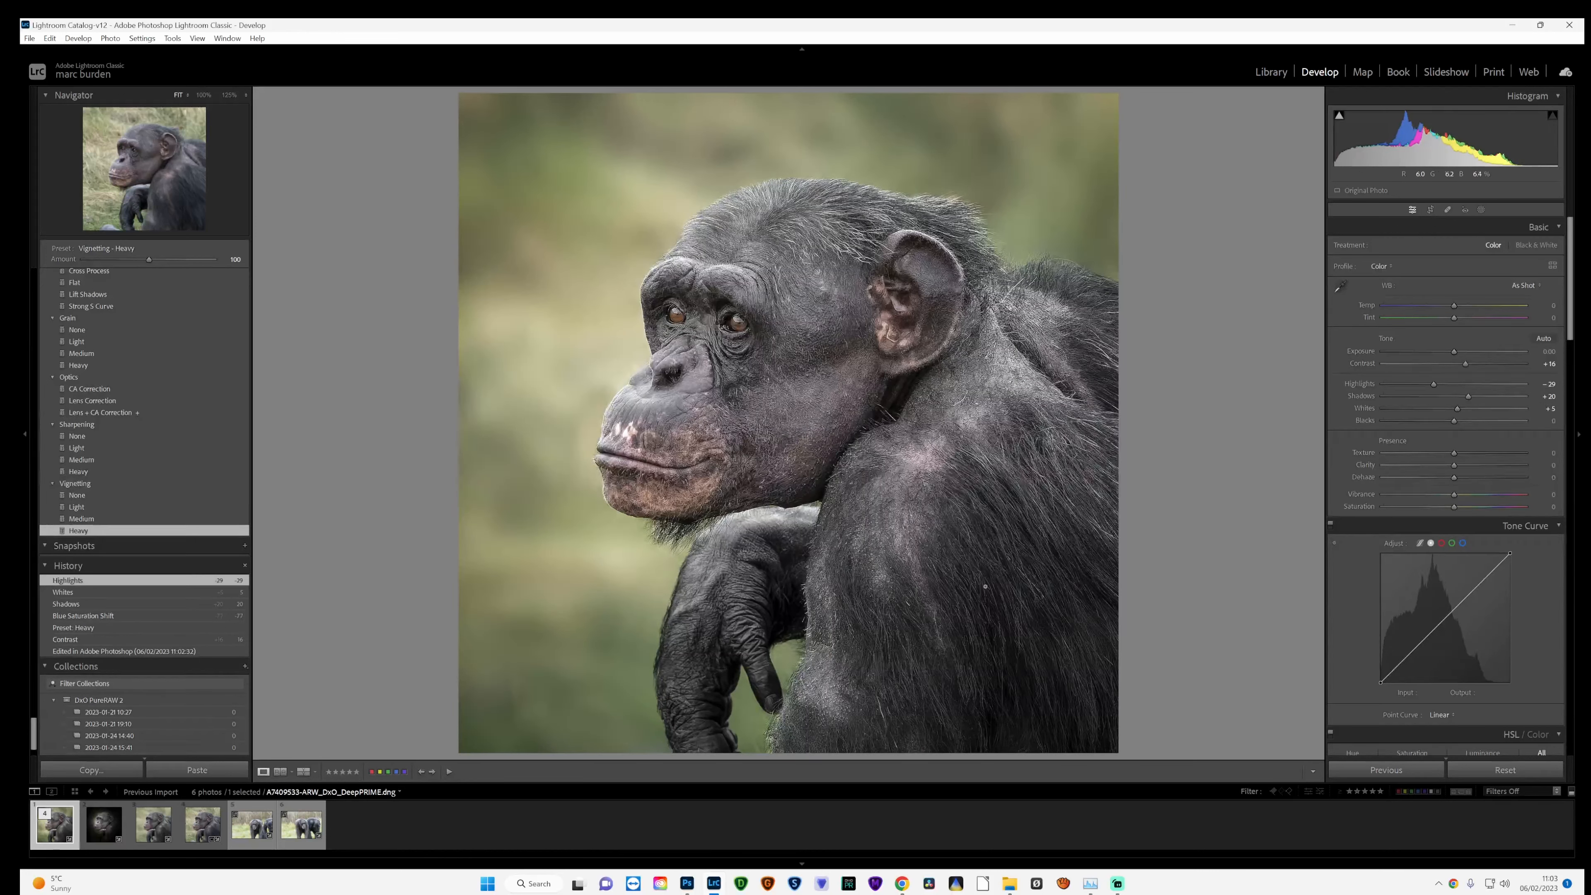
- Export the portrait to the hard drive with both the final and instagram presets
{"action": "left_click", "coordinate": [30, 39]}
{"action": "left_click", "coordinate": [76, 215]}
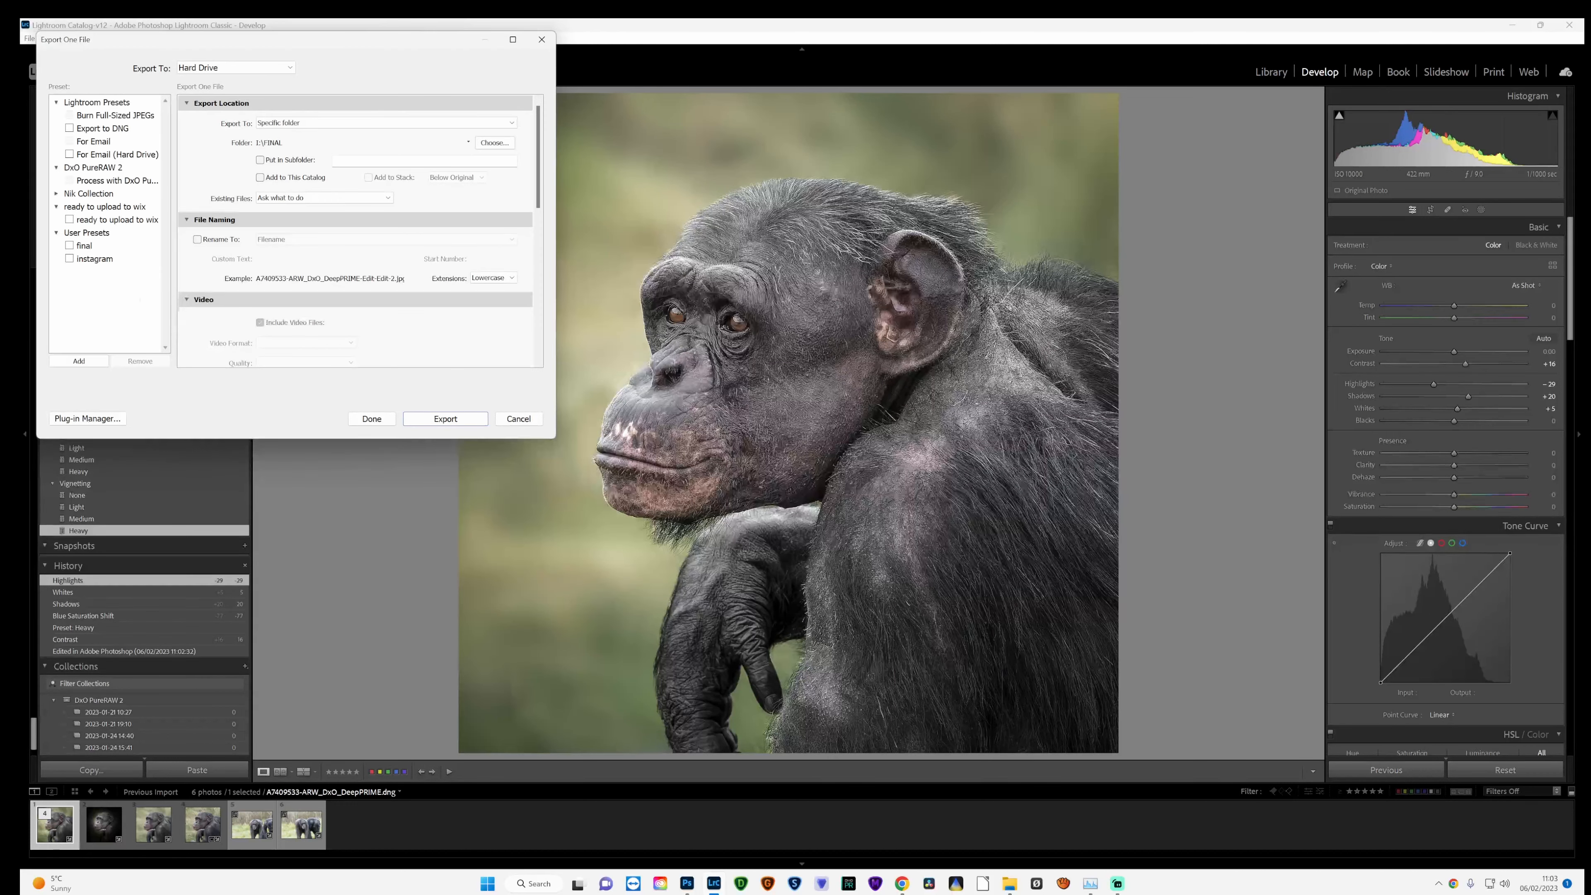
{"action": "left_click", "coordinate": [416, 420]}
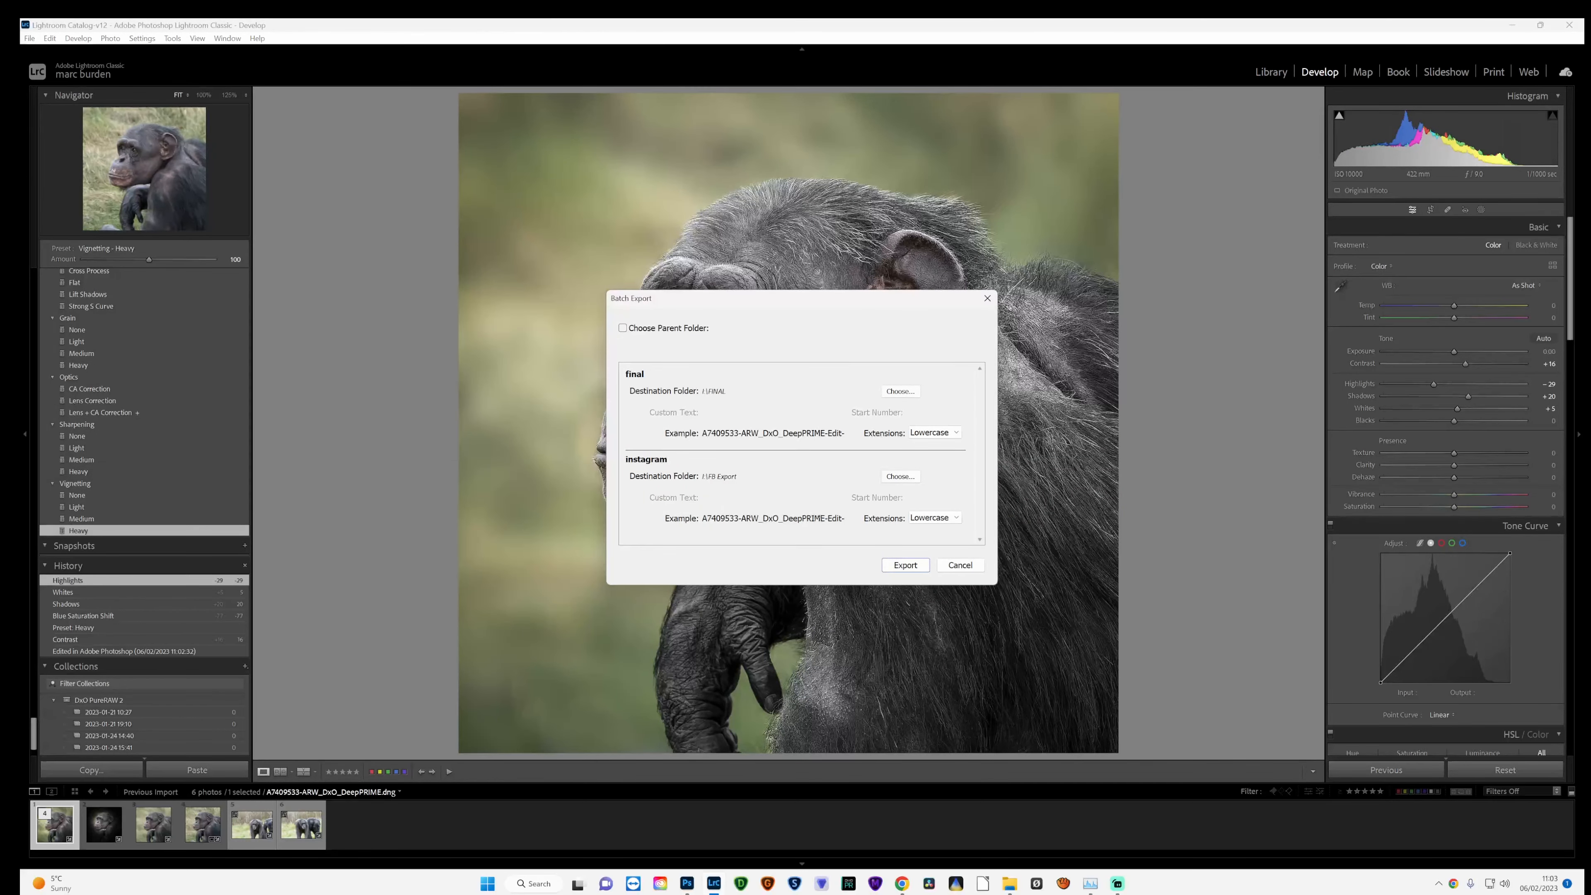
{"action": "left_click", "coordinate": [906, 564]}
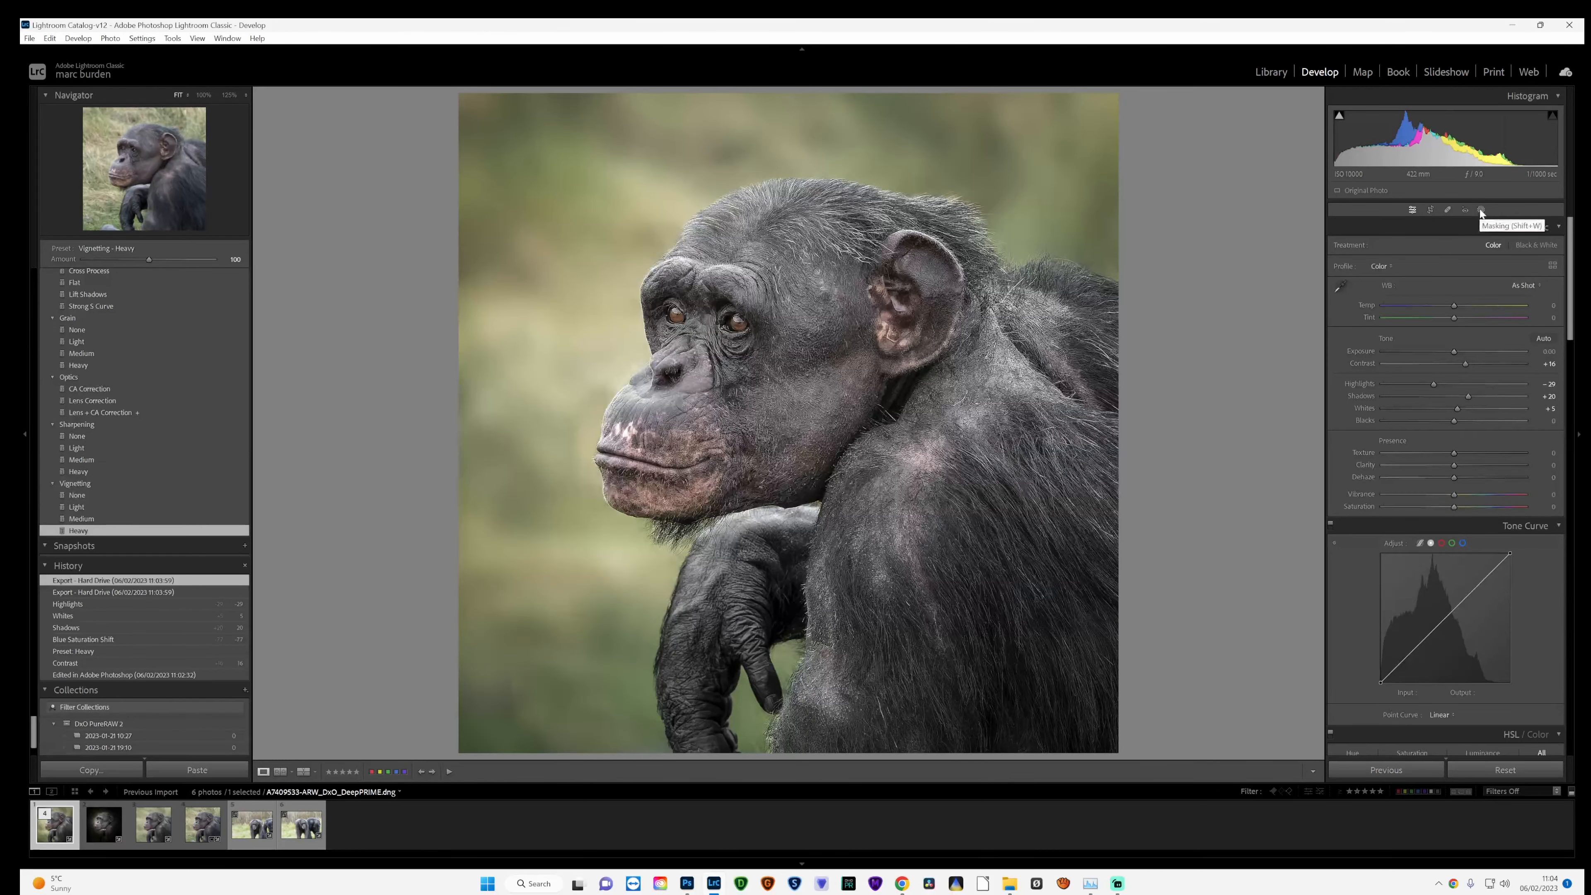
- Add a large radial gradient mask centred on the chimpanzee's head, invert it to affect the surroundings, and hide its overlay
{"action": "left_click", "coordinate": [1481, 210]}
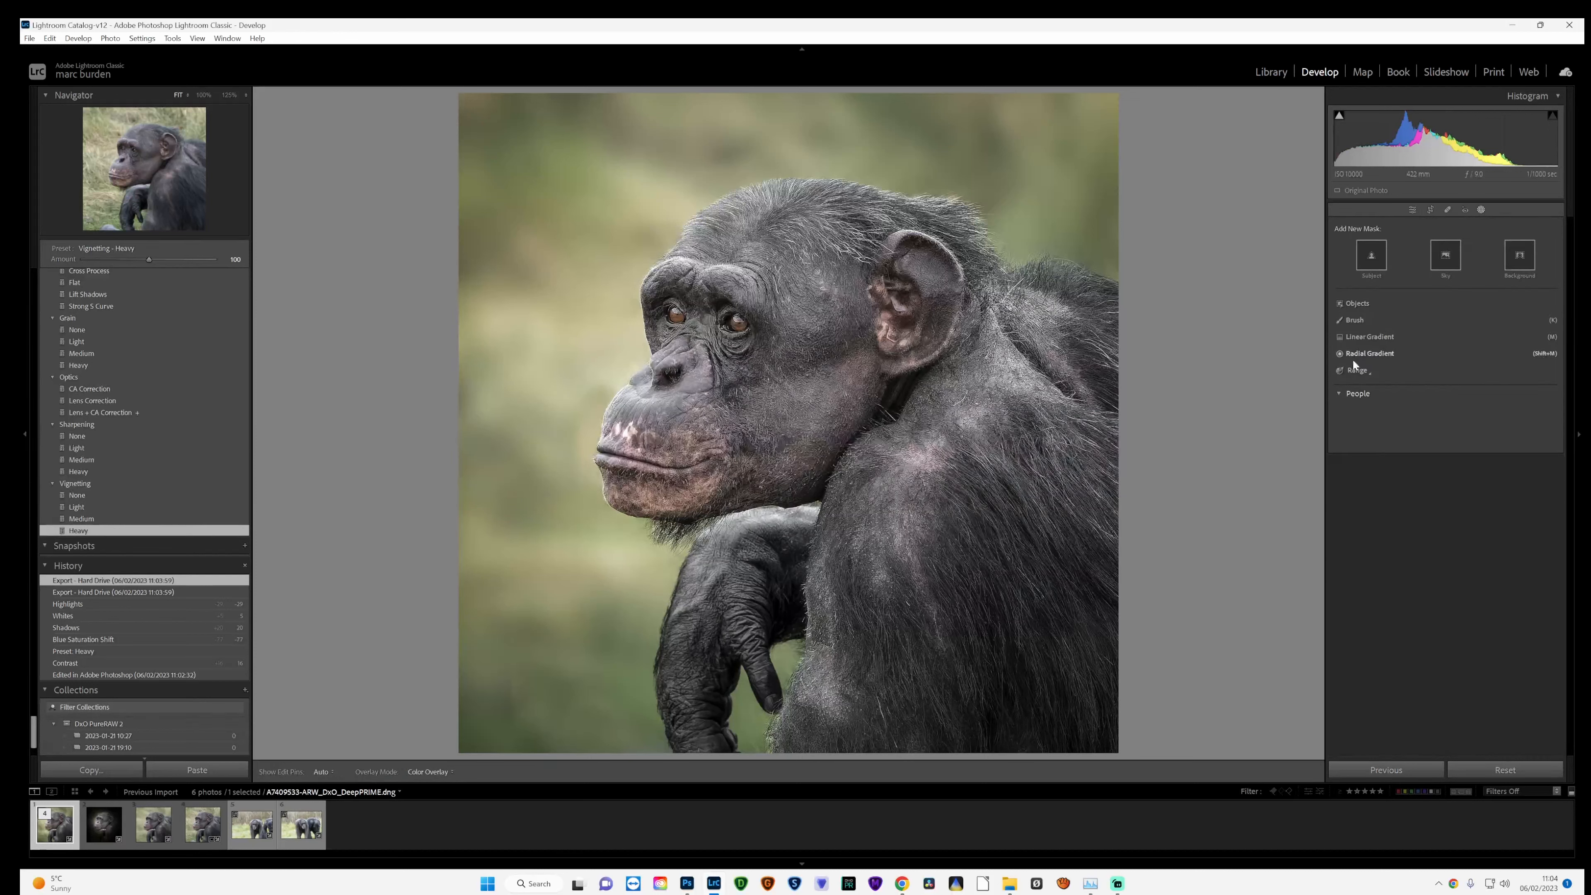
{"action": "left_click", "coordinate": [1364, 354]}
{"action": "left_click_drag", "start_coordinate": [764, 388], "coordinate": [1152, 761]}
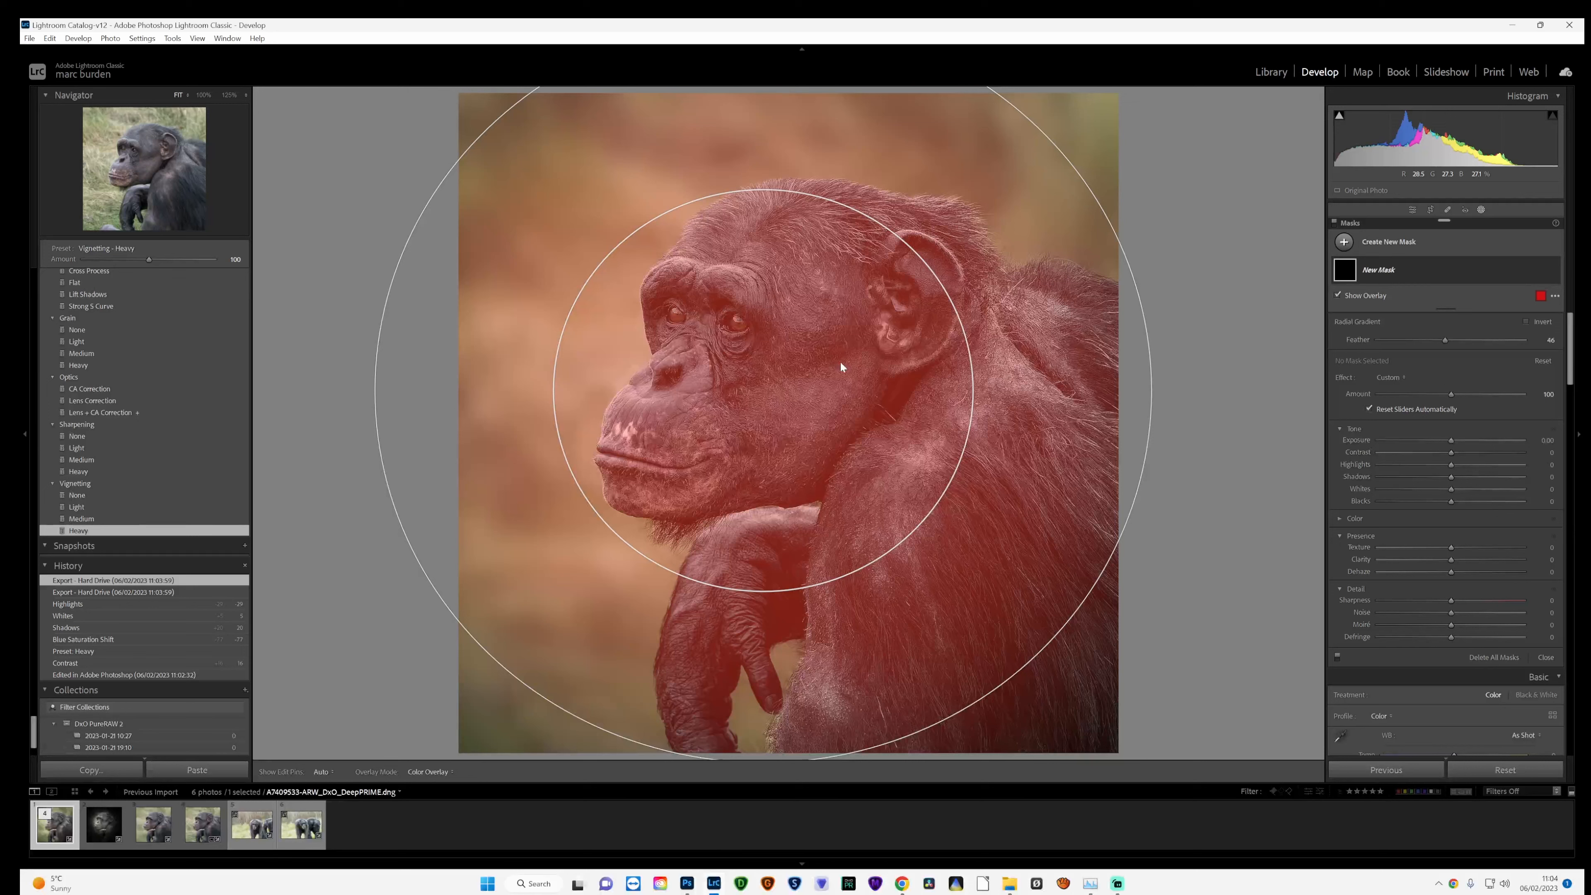
{"action": "left_click_drag", "start_coordinate": [805, 375], "coordinate": [822, 361]}
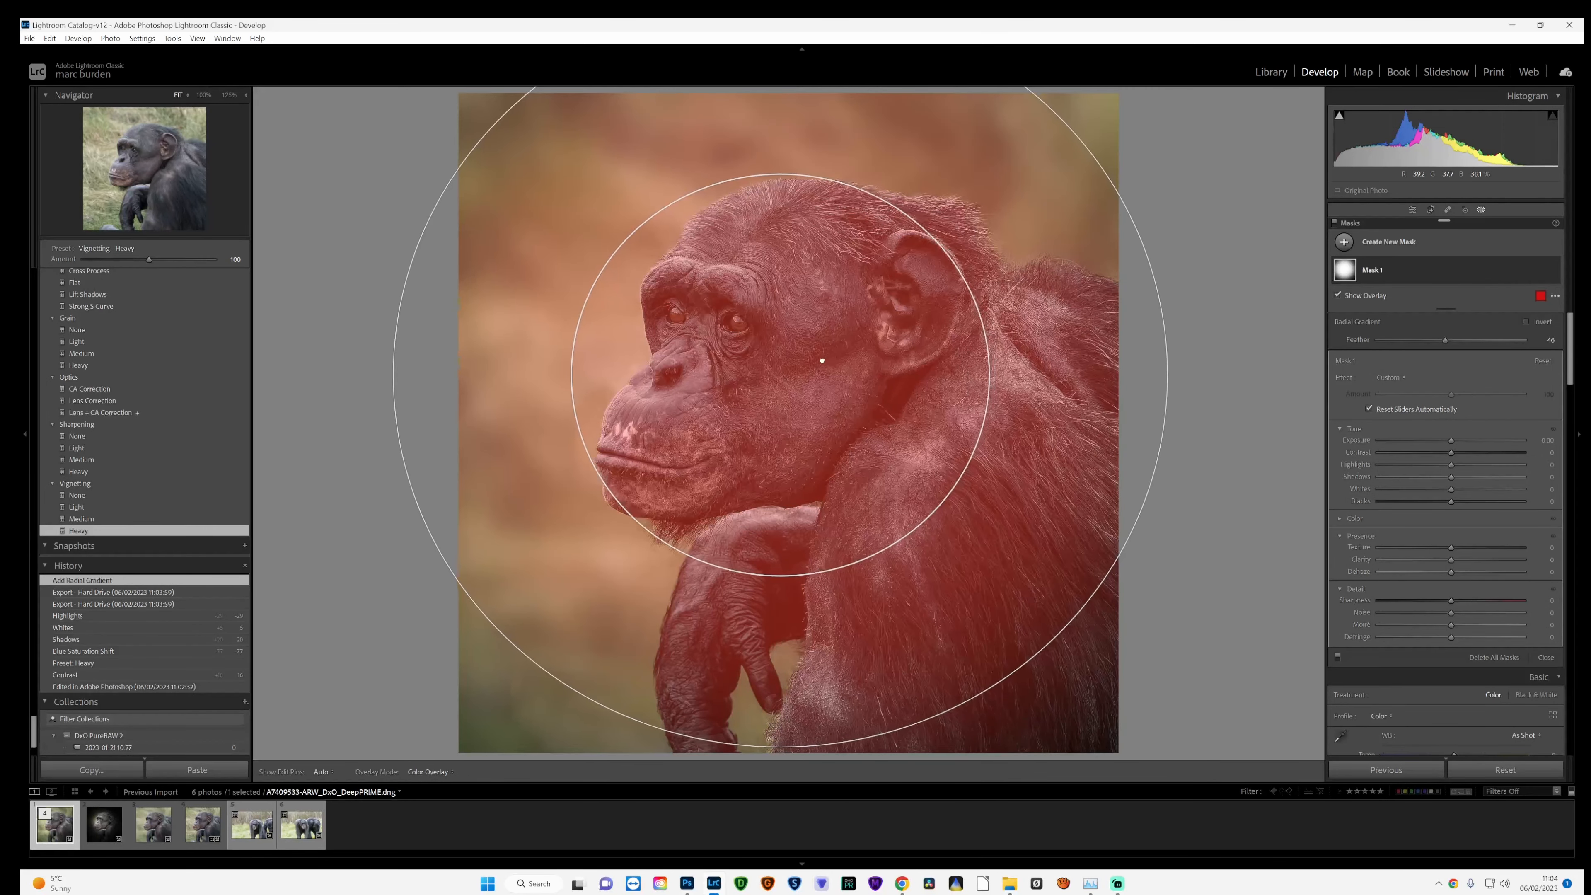
{"action": "left_click", "coordinate": [1526, 321]}
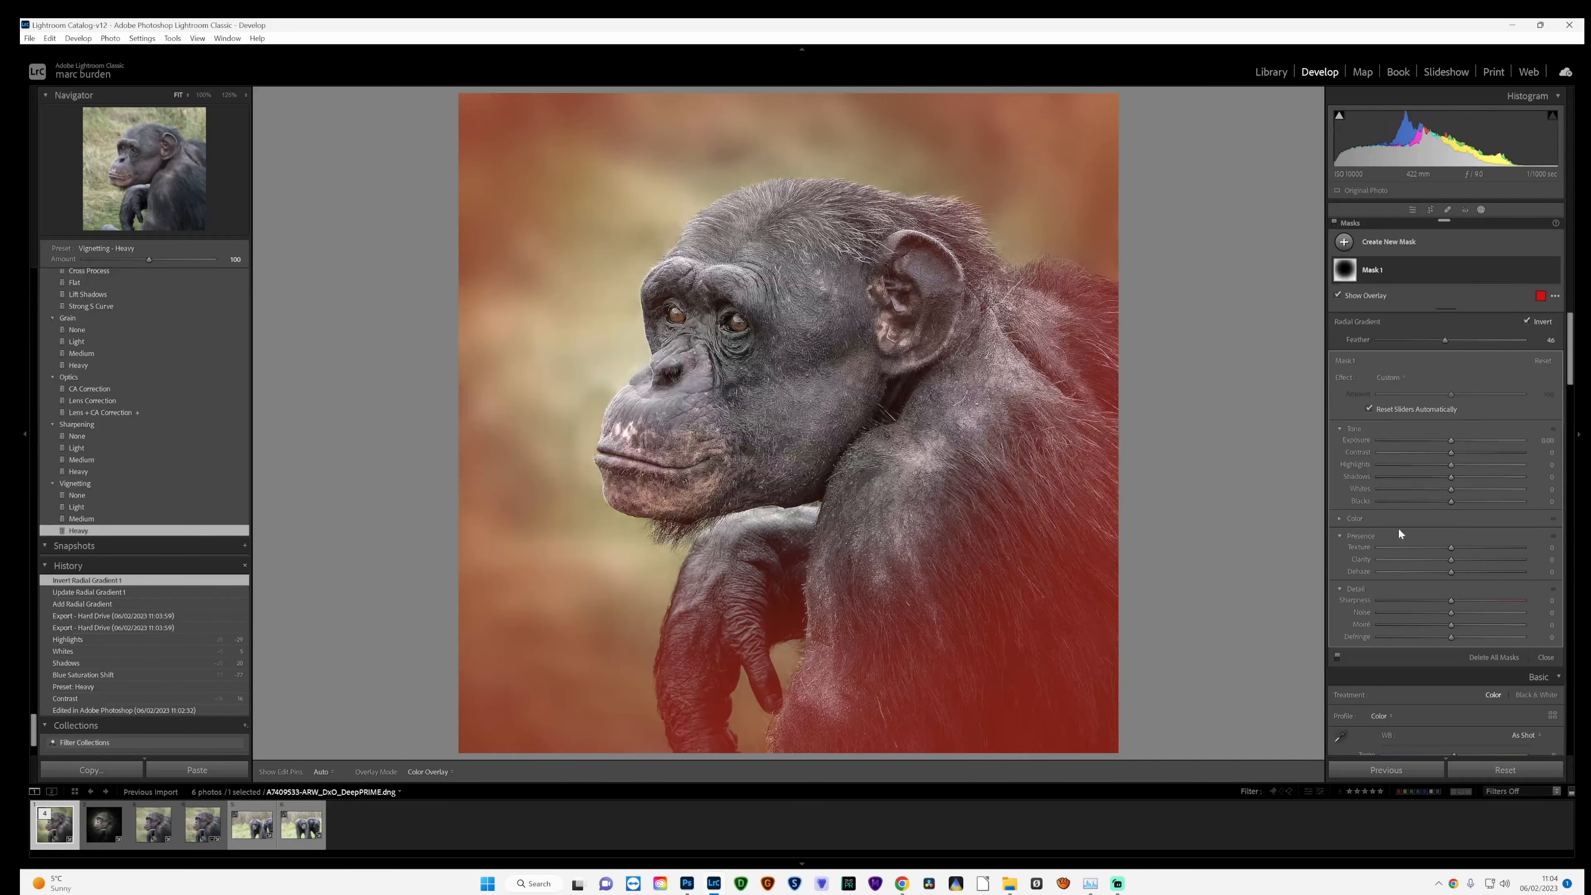
{"action": "key", "text": "o"}
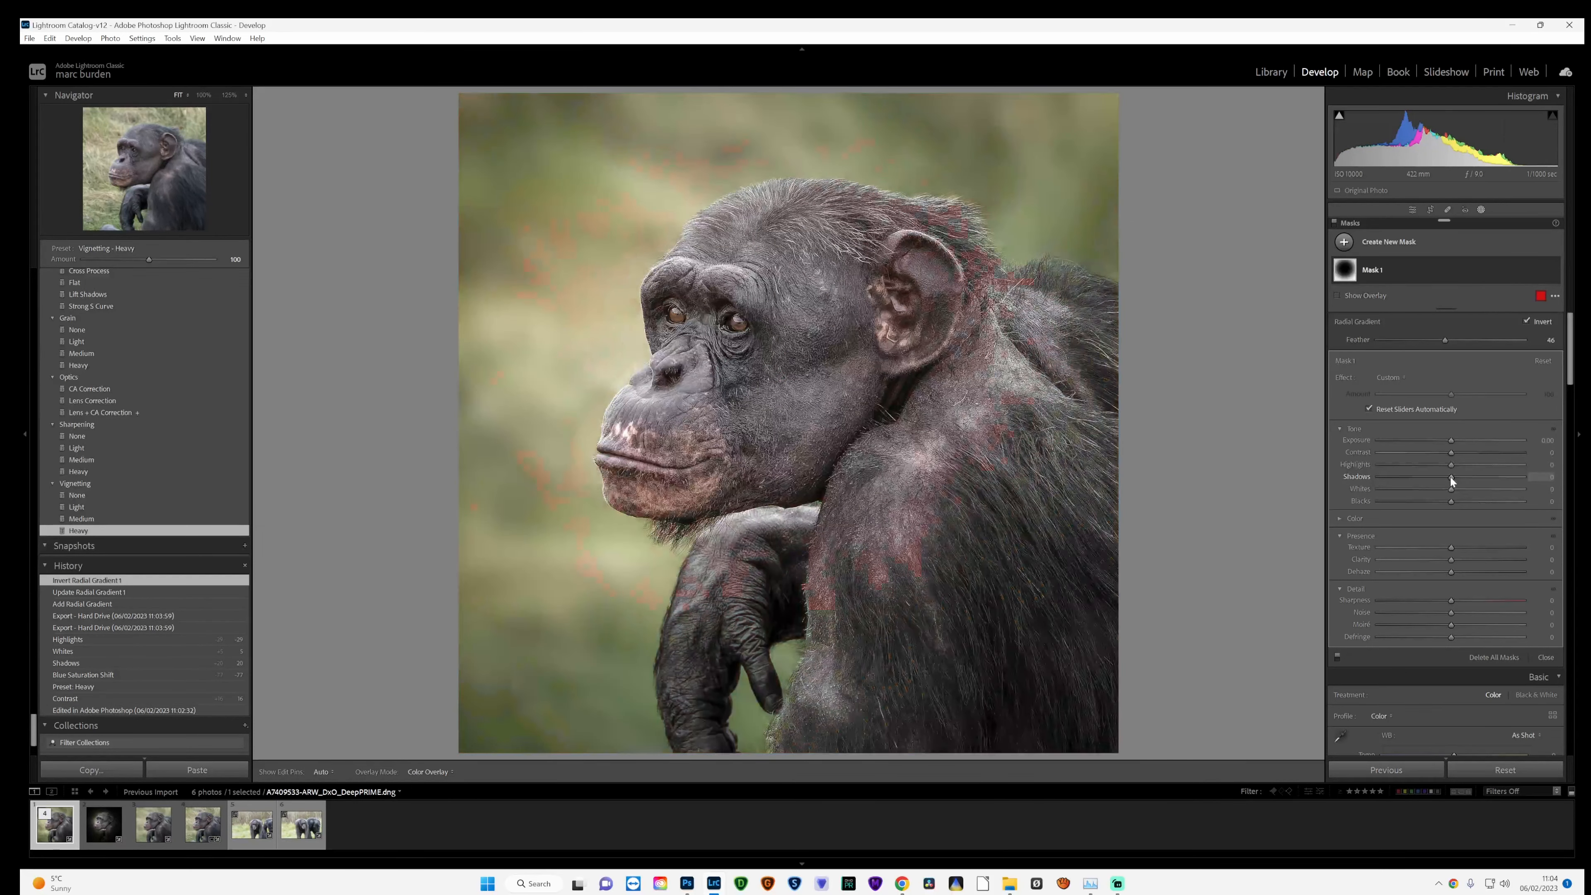
- Darken the masked surroundings with Shadows at -100 and Exposure at about -2.66
{"action": "left_click_drag", "start_coordinate": [1499, 471], "coordinate": [1371, 475]}
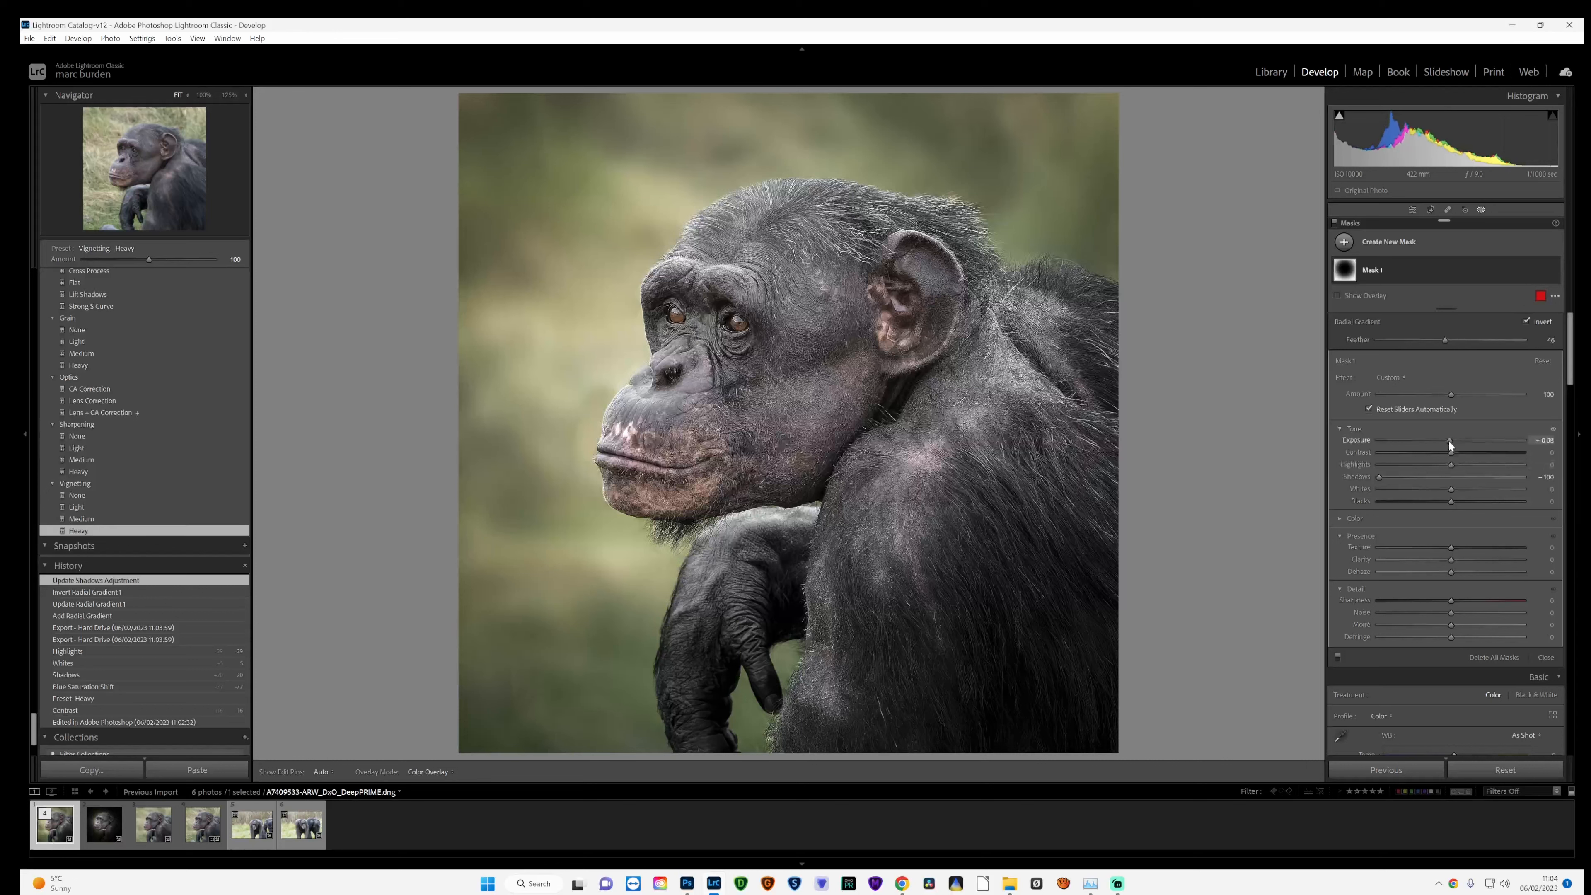
{"action": "left_click_drag", "start_coordinate": [1448, 440], "coordinate": [1416, 441]}
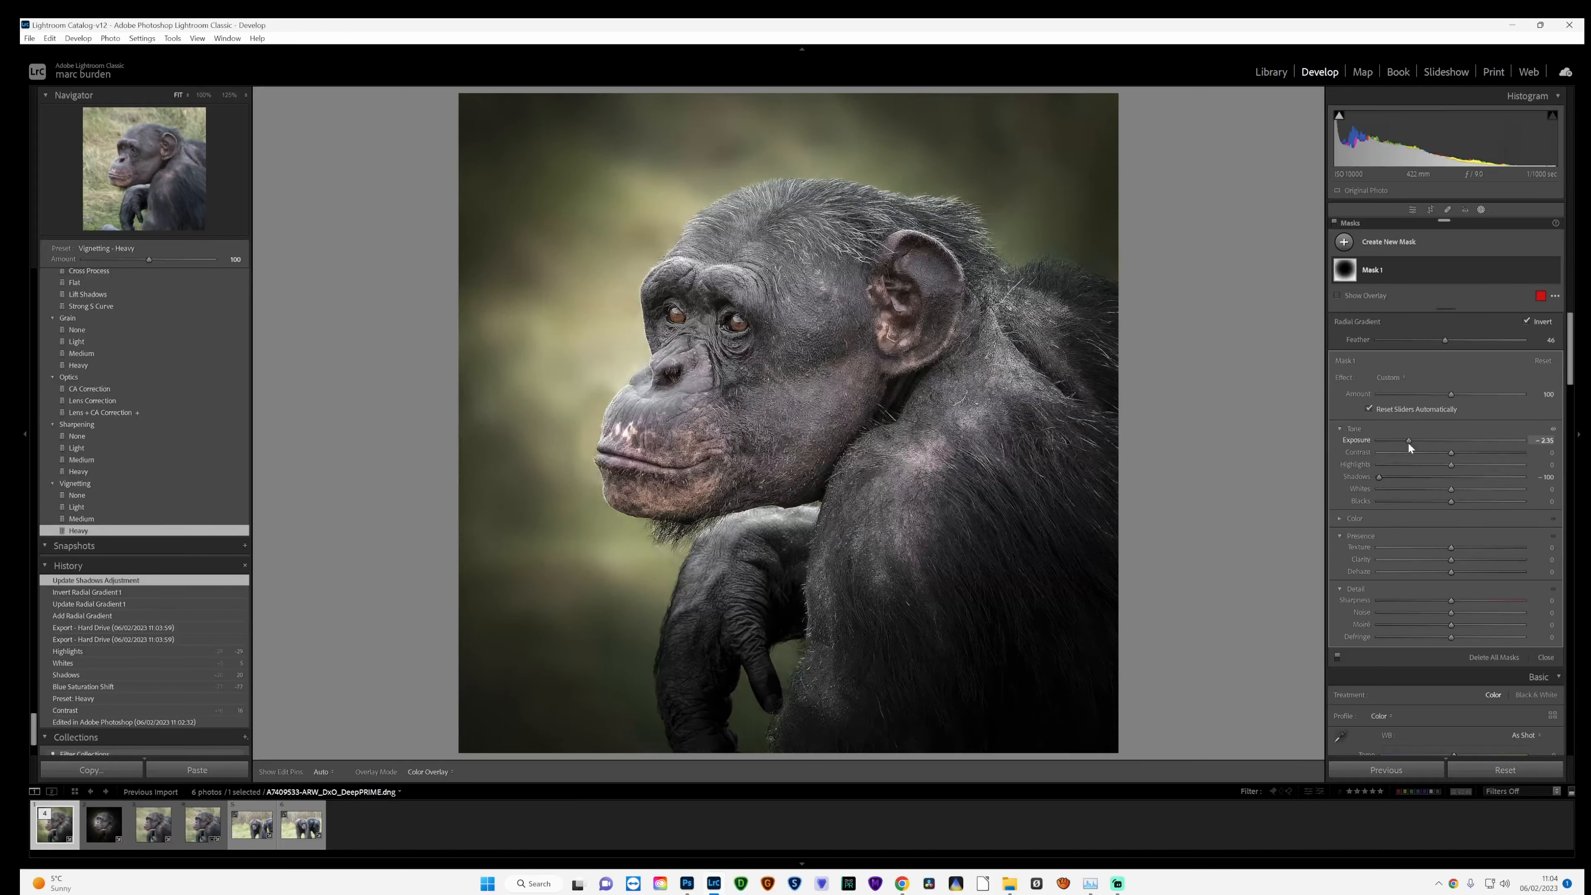
{"action": "left_click_drag", "start_coordinate": [1409, 443], "coordinate": [1407, 444]}
{"action": "left_click_drag", "start_coordinate": [1402, 442], "coordinate": [1403, 441]}
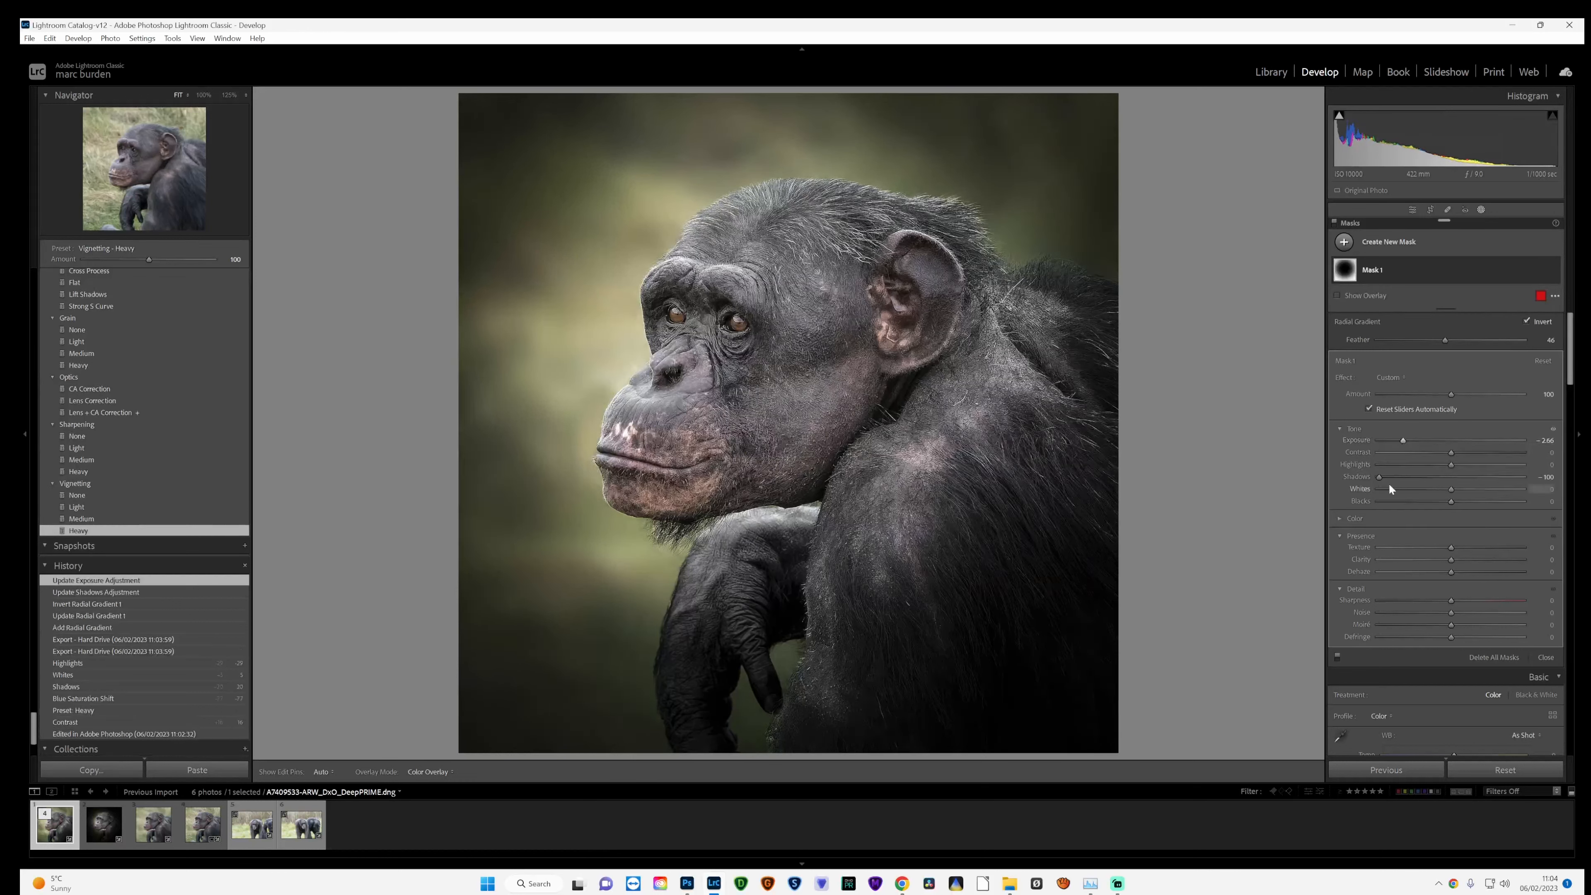
- Reduce the Green saturation to about -67 and warm the portrait with Temp at +4
{"action": "scroll", "coordinate": [1396, 516], "scroll_direction": "down", "scroll_amount": 4}
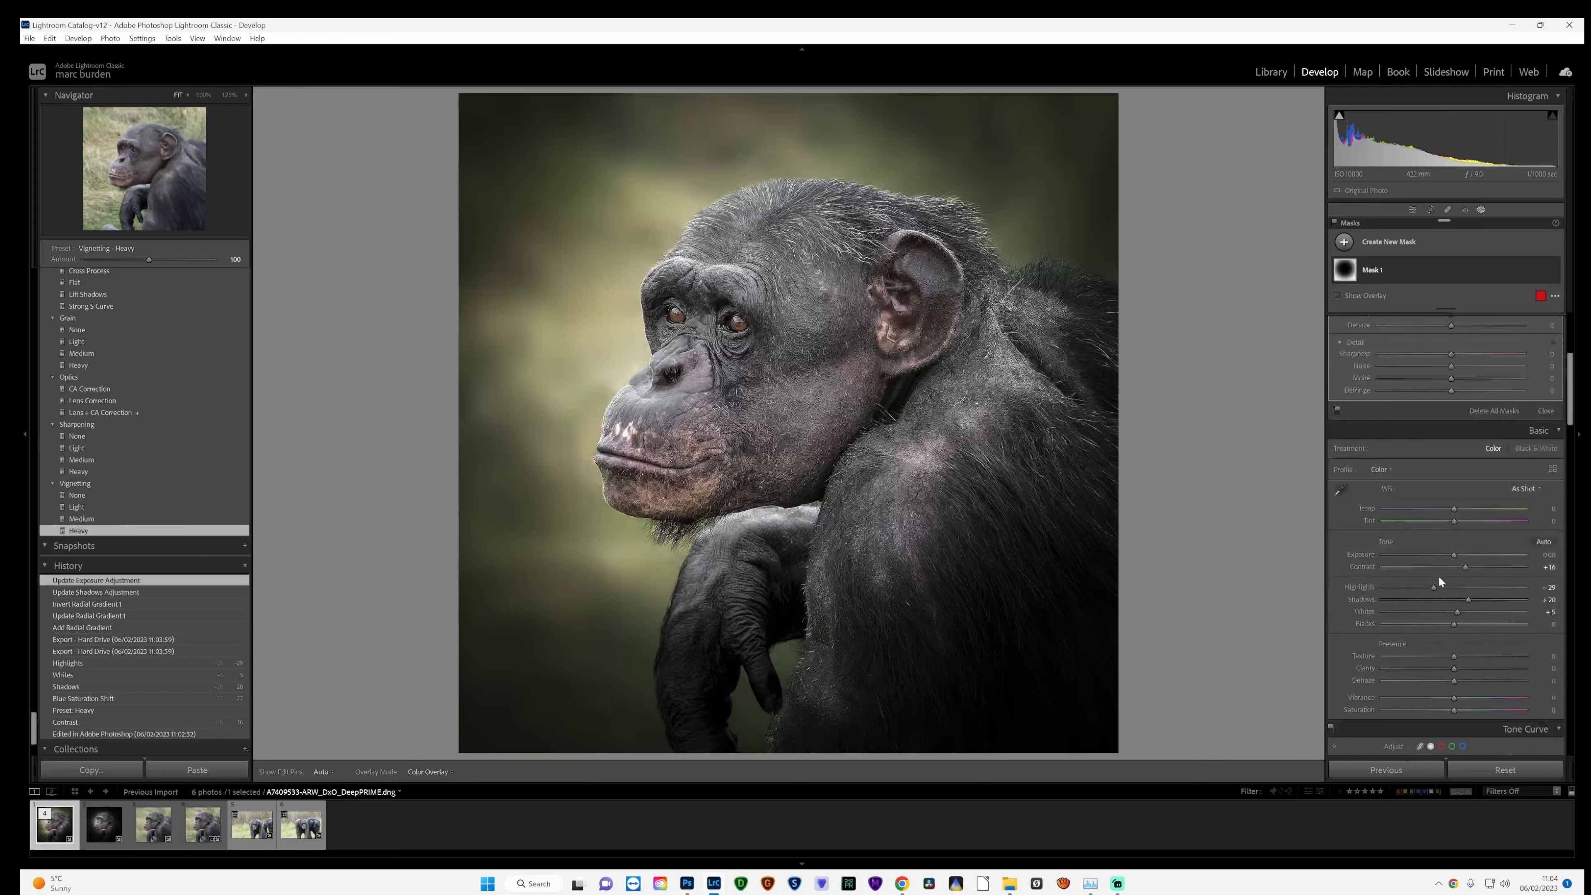
{"action": "scroll", "coordinate": [1438, 576], "scroll_direction": "down", "scroll_amount": 10}
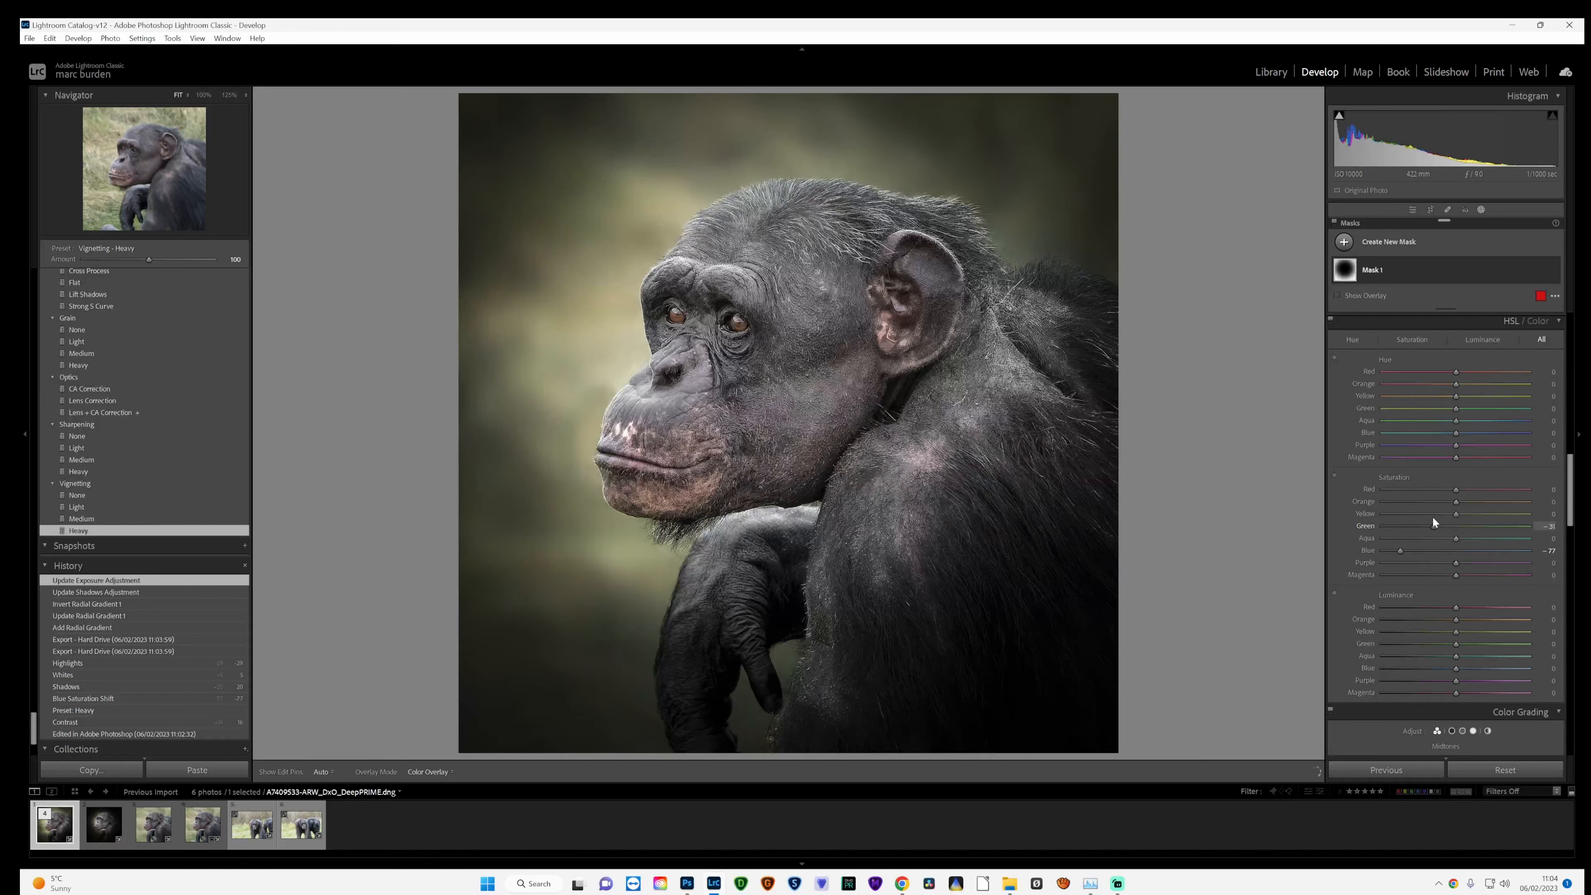
{"action": "mouse_move", "coordinate": [1433, 518]}
{"action": "left_mouse_down"}
{"action": "mouse_move", "coordinate": [1365, 514]}
{"action": "mouse_move", "coordinate": [1452, 512]}
{"action": "mouse_move", "coordinate": [1407, 511]}
{"action": "left_mouse_up"}
{"action": "scroll", "coordinate": [1422, 508], "scroll_direction": "up", "scroll_amount": 10}
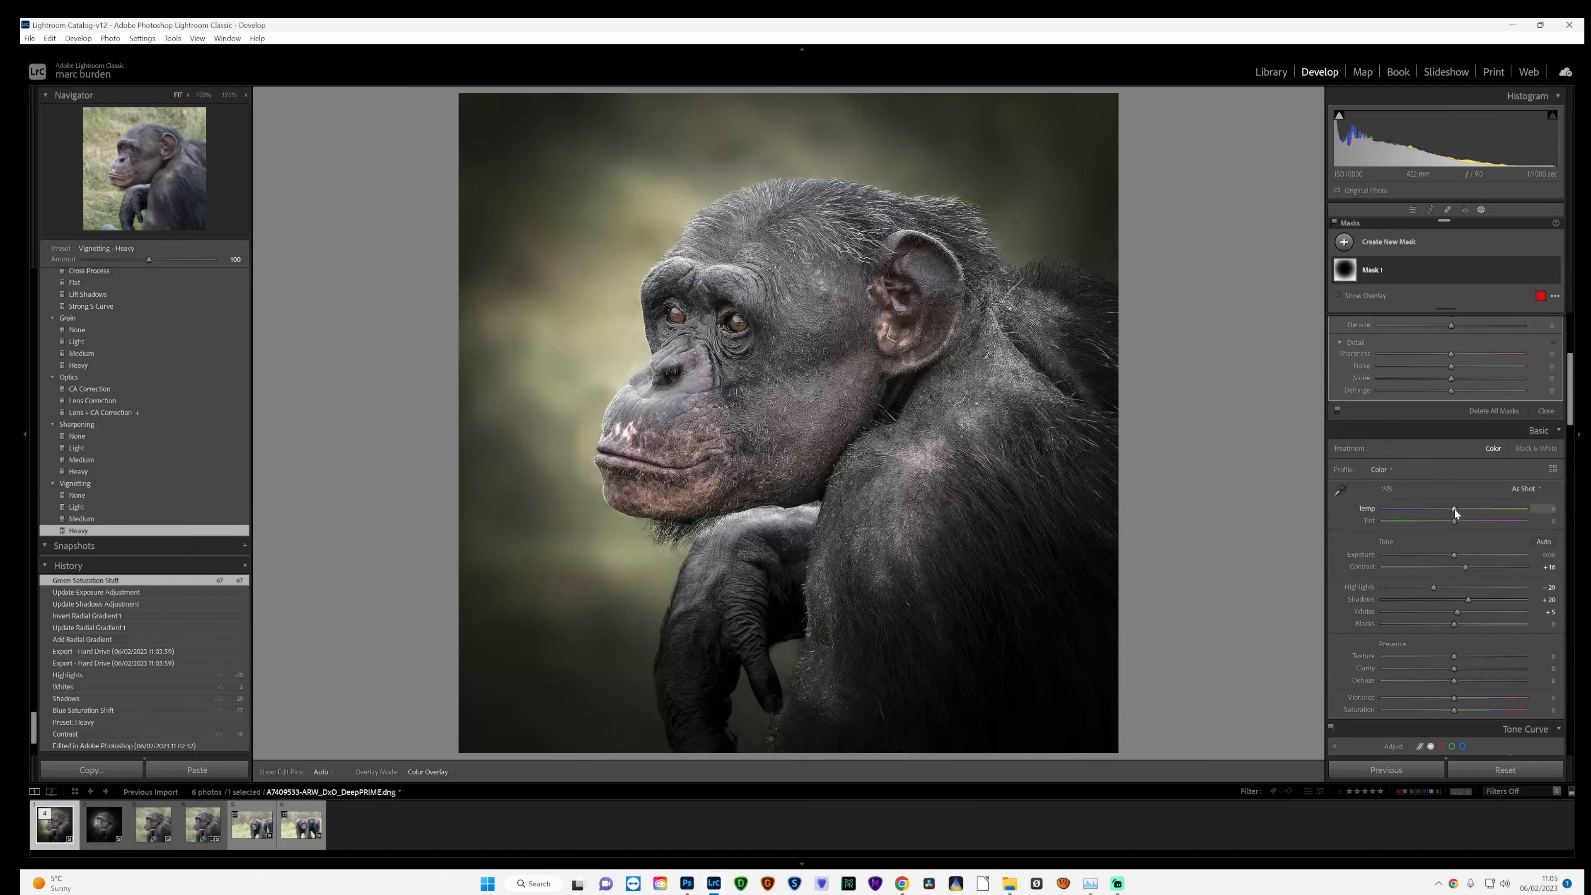
{"action": "left_click_drag", "start_coordinate": [1455, 510], "coordinate": [1460, 509]}
{"action": "left_click_drag", "start_coordinate": [1457, 509], "coordinate": [1457, 509]}
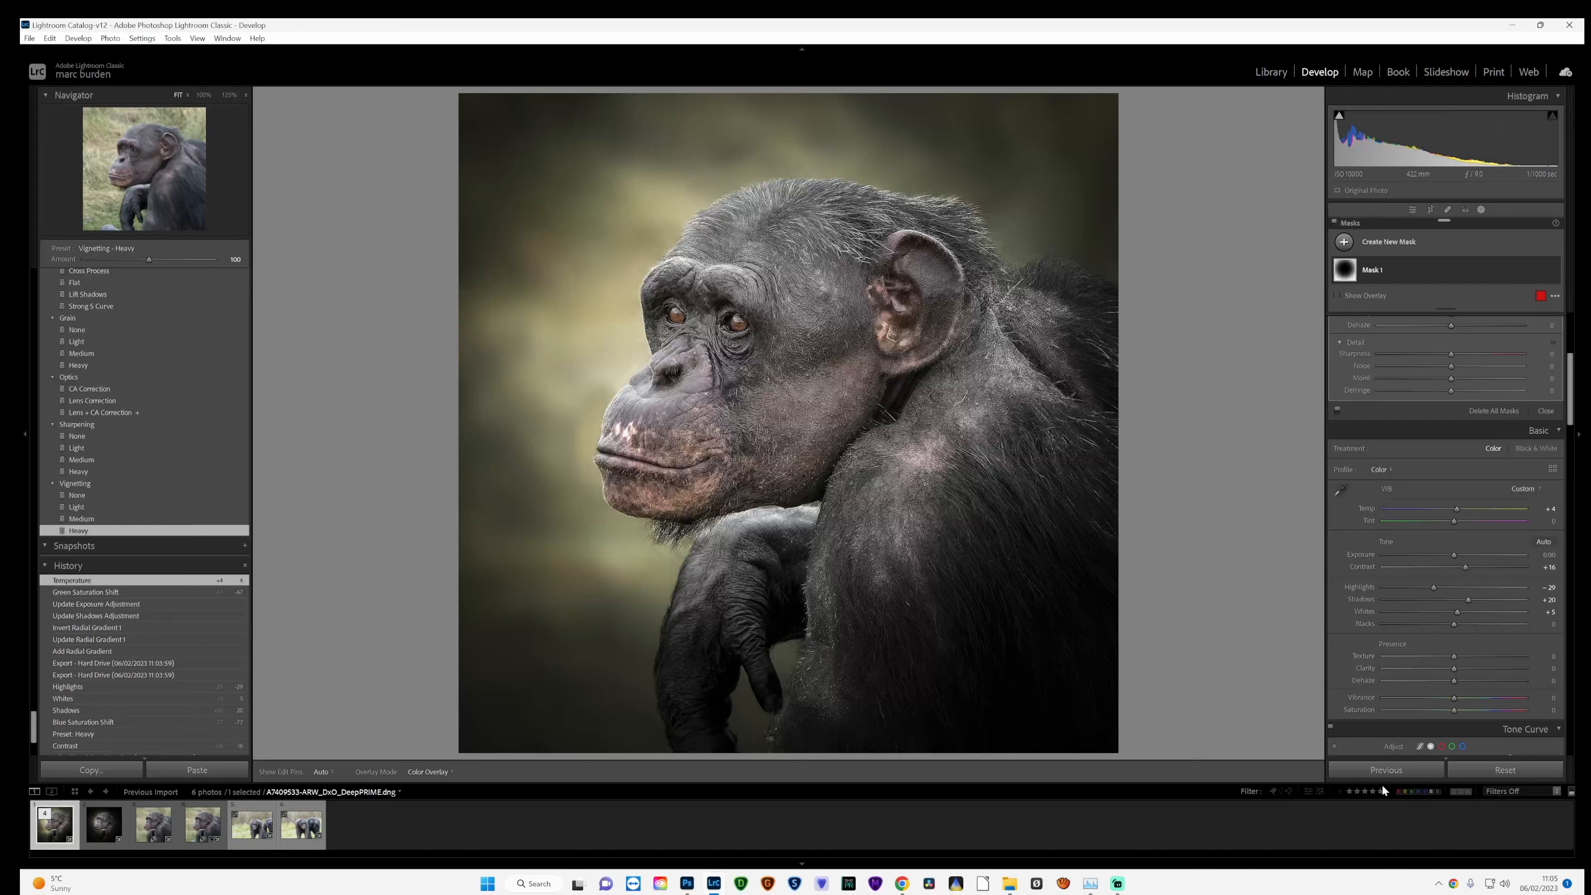
- Leave masking and adjust the whole portrait's Presence with Texture at about -22 and Clarity at about +7
{"action": "left_click", "coordinate": [1412, 211]}
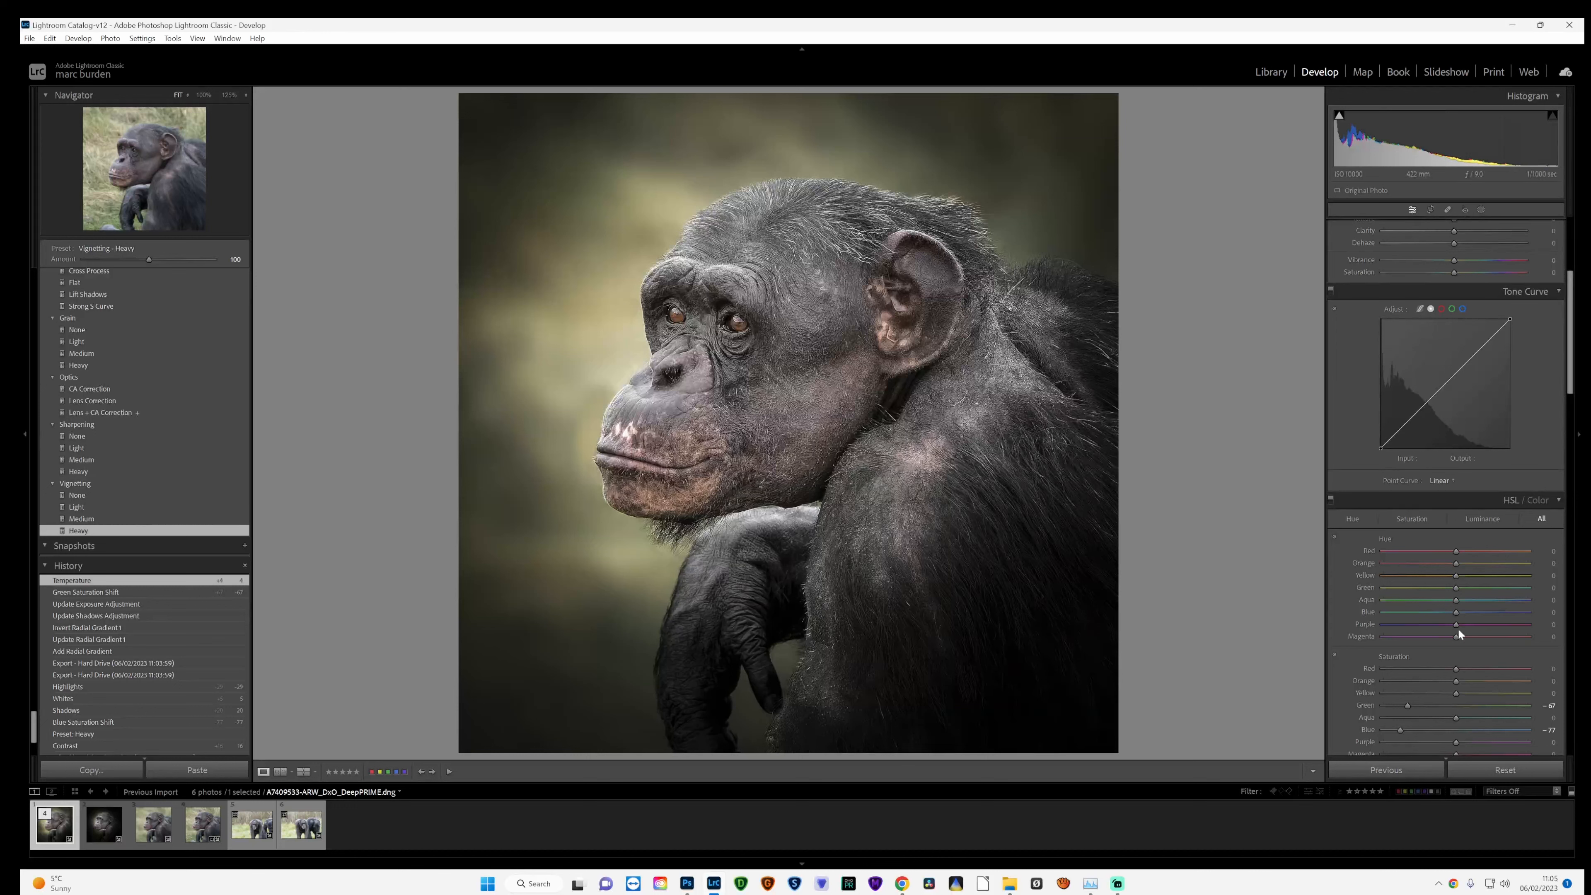
{"action": "scroll", "coordinate": [1459, 628], "scroll_direction": "up", "scroll_amount": 4}
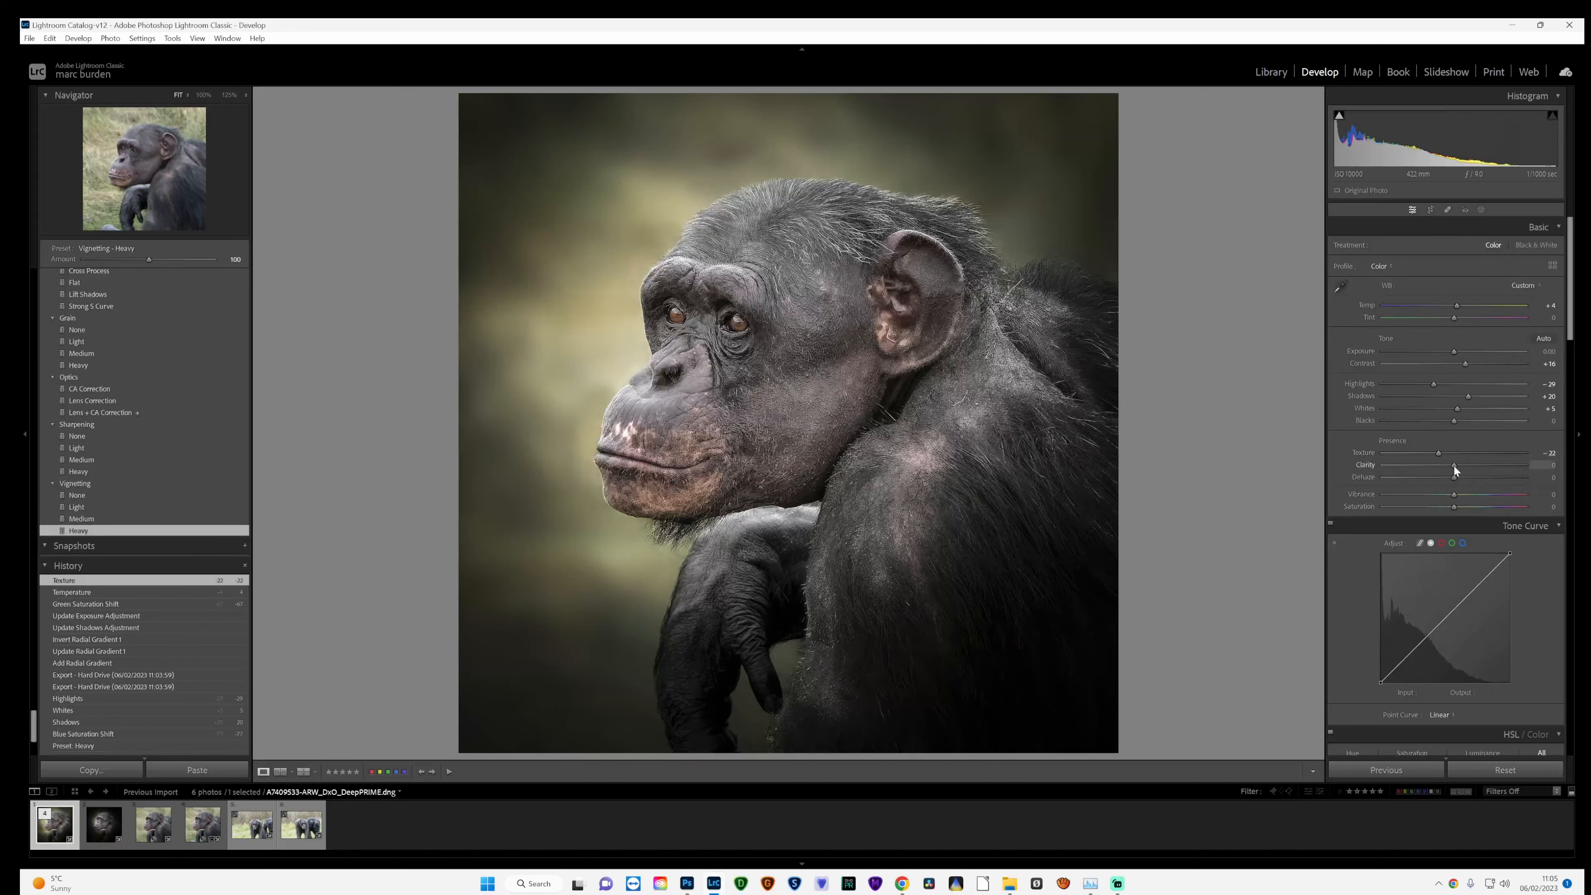
{"action": "left_click_drag", "start_coordinate": [1459, 464], "coordinate": [1466, 464]}
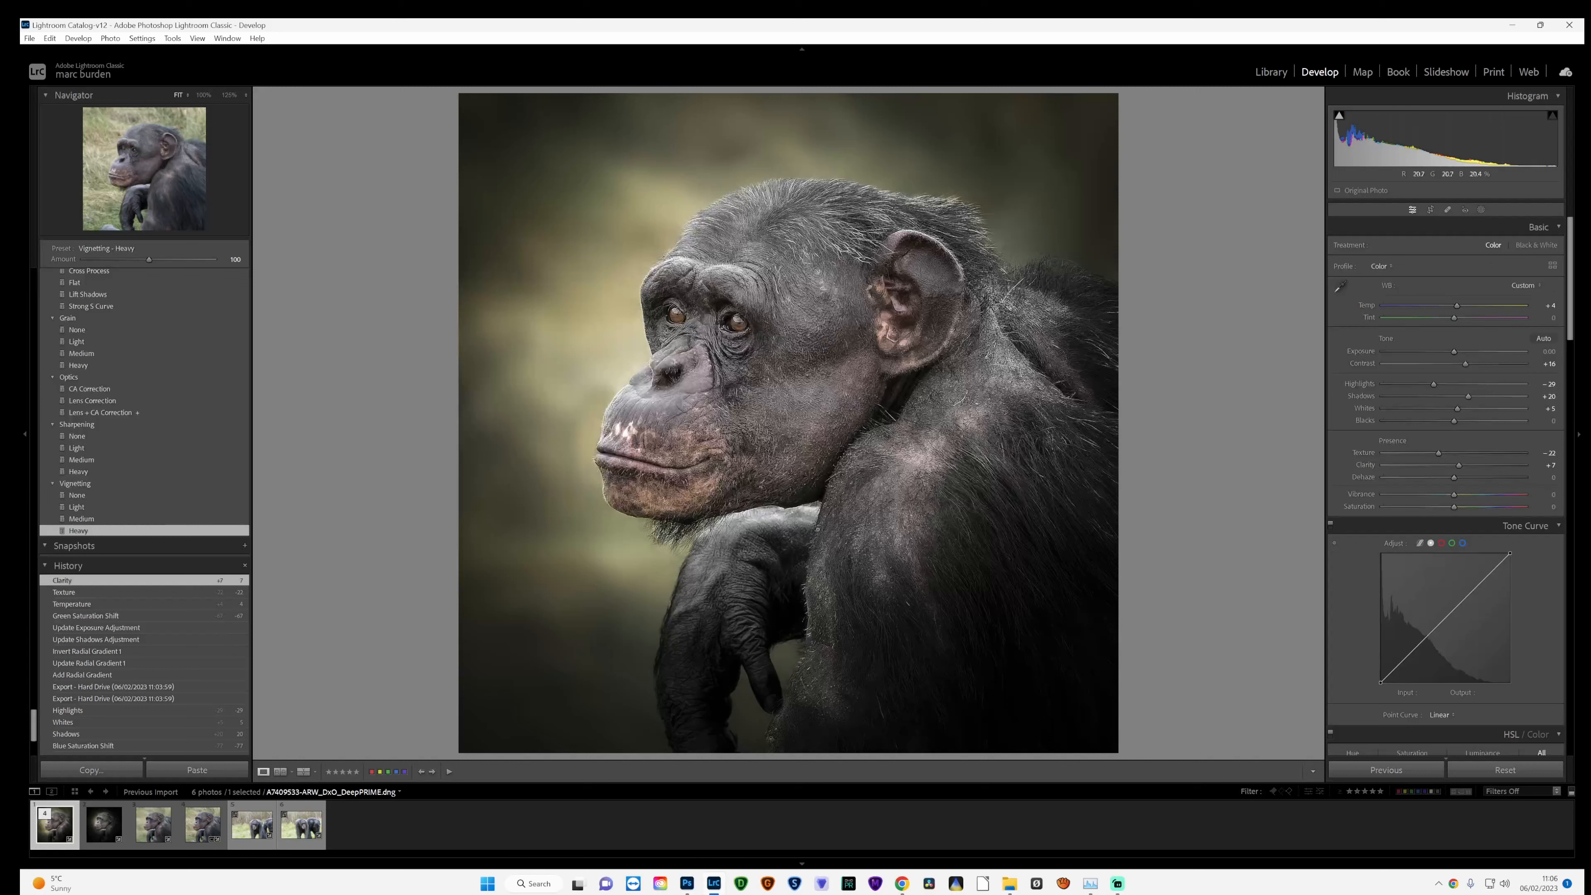
- Add a small radial gradient mask over the bright hand below the chin, with Exposure at about -0.24 and Highlights at about -46
{"action": "left_click", "coordinate": [1481, 210]}
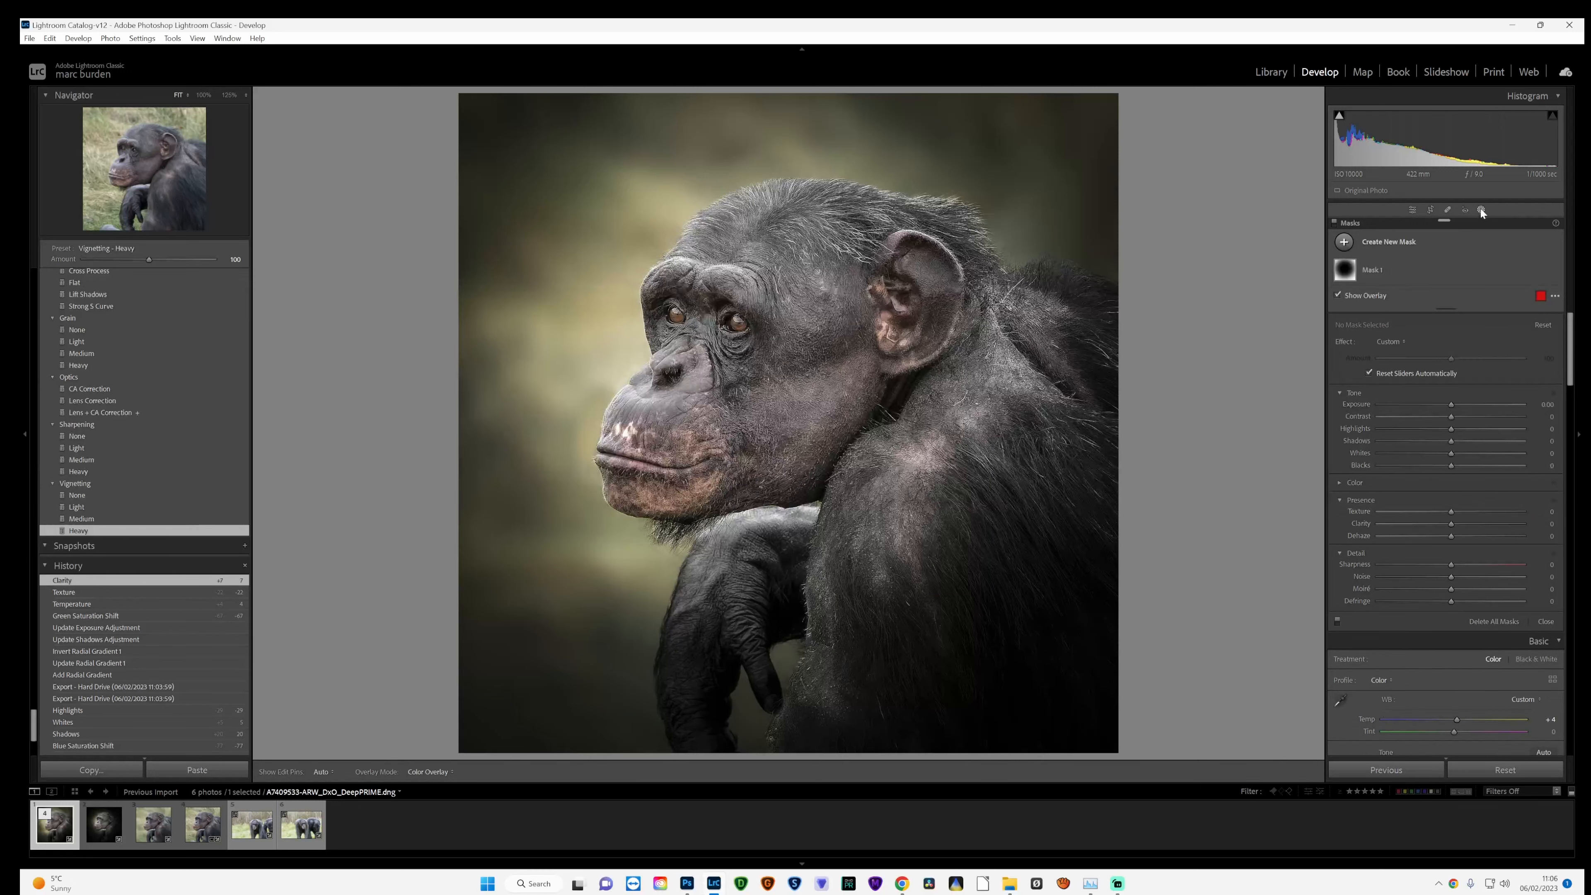
{"action": "left_click", "coordinate": [1344, 243]}
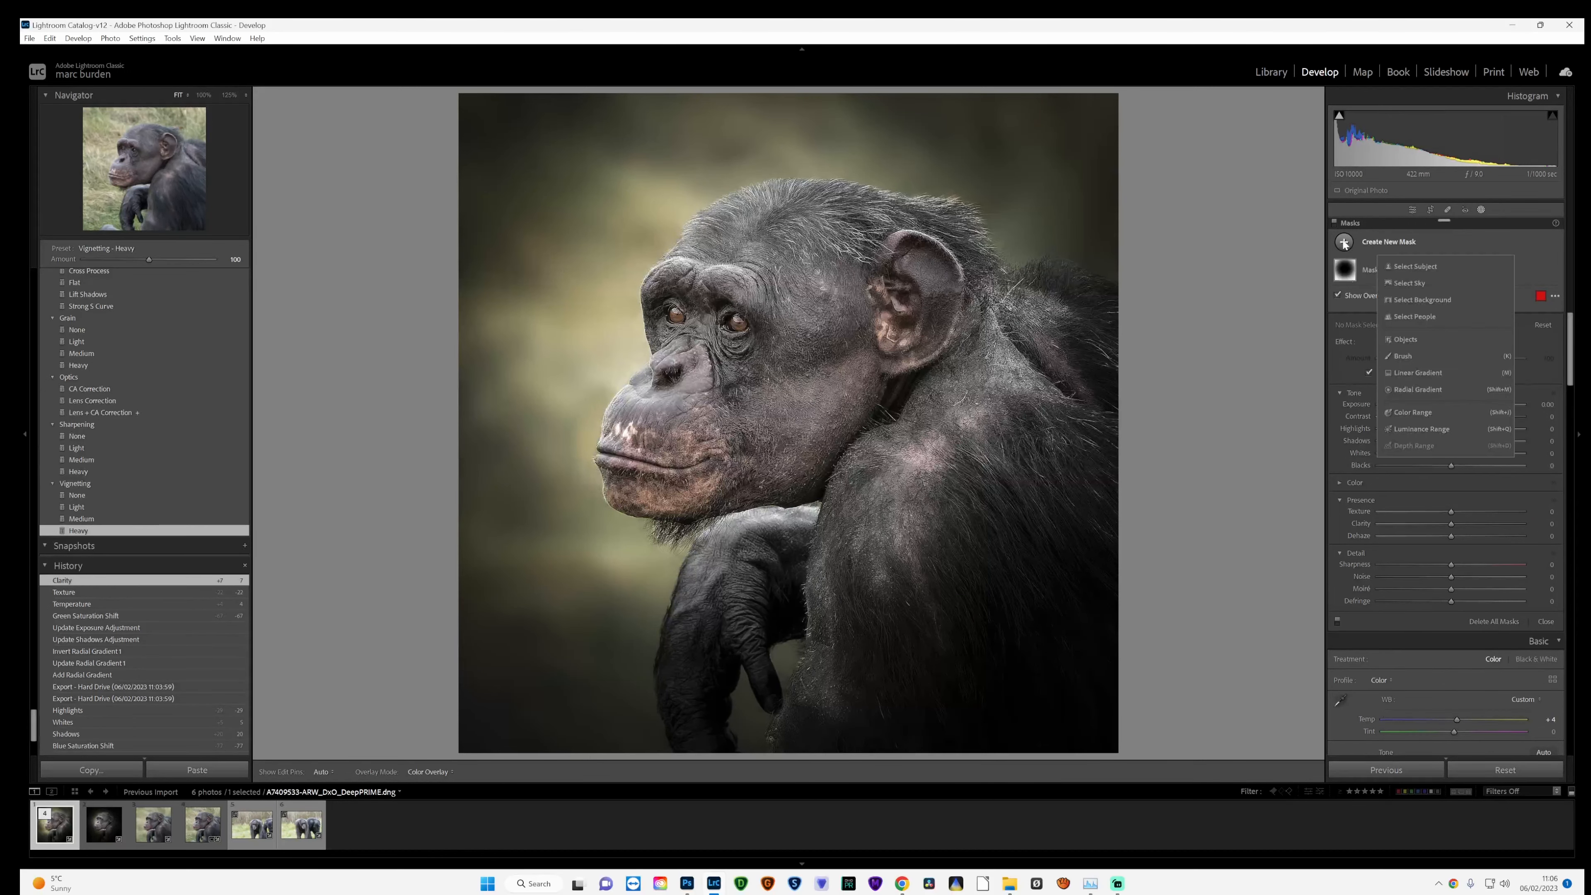
{"action": "left_click", "coordinate": [1403, 390]}
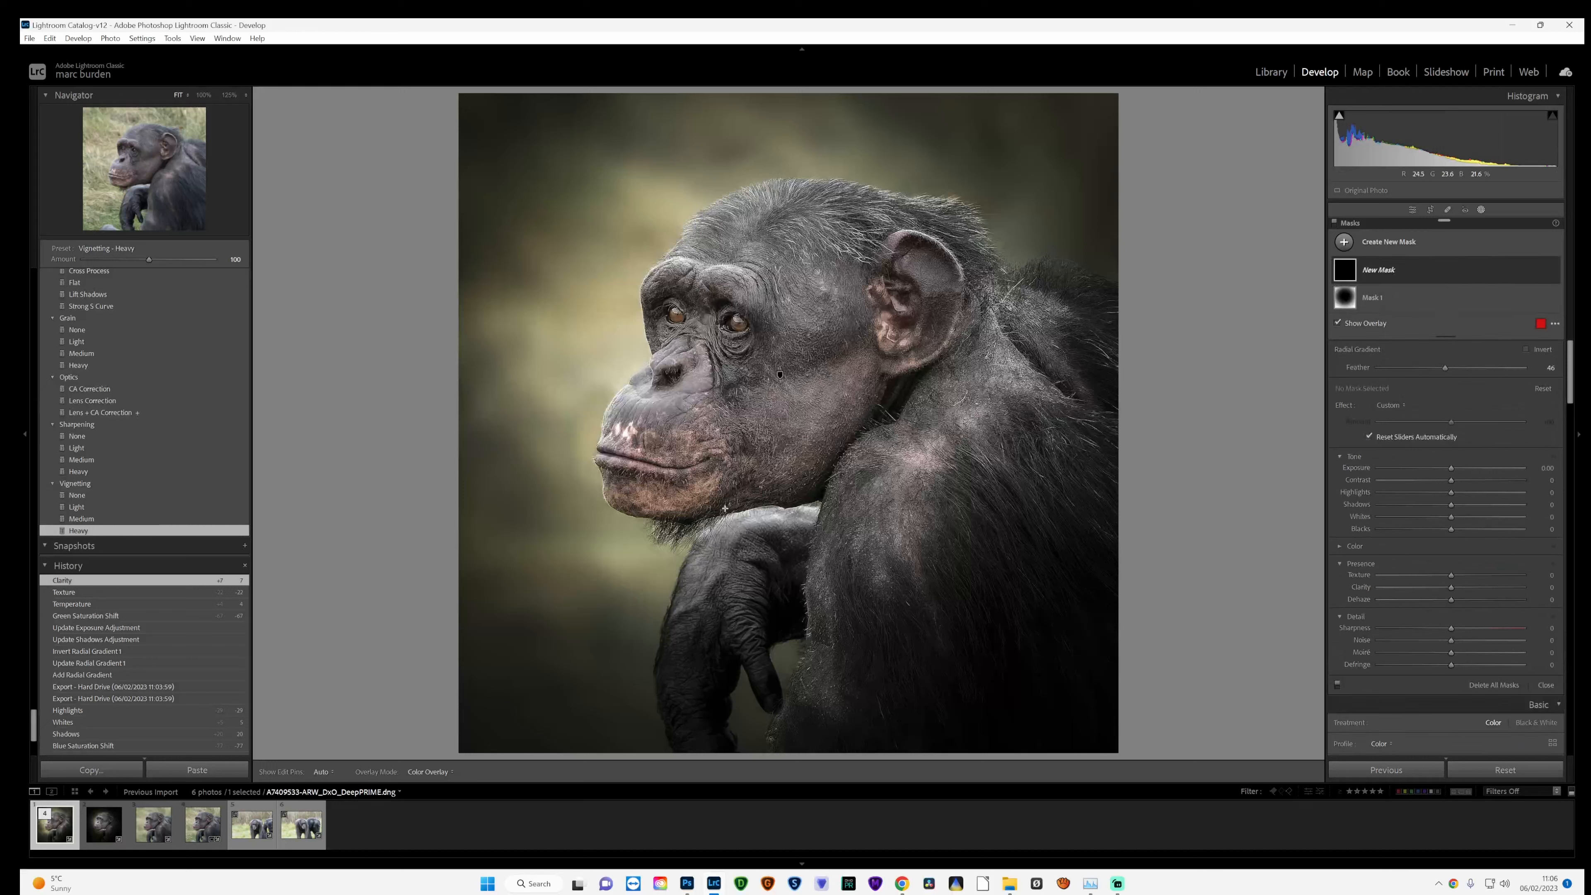
{"action": "left_click_drag", "start_coordinate": [765, 516], "coordinate": [685, 556]}
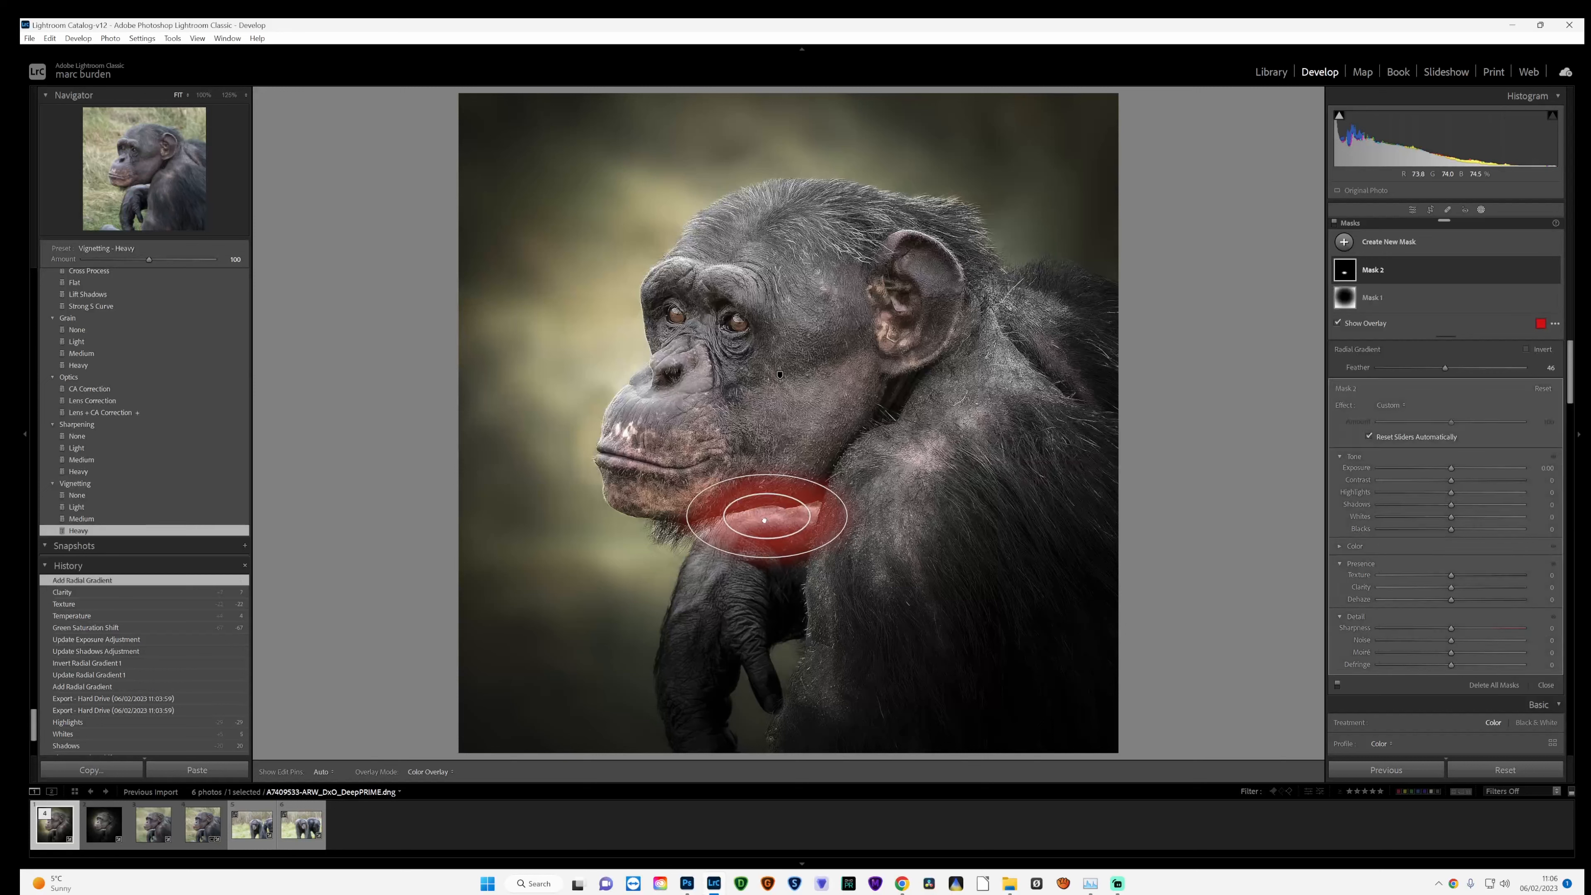
{"action": "left_click_drag", "start_coordinate": [766, 516], "coordinate": [768, 520]}
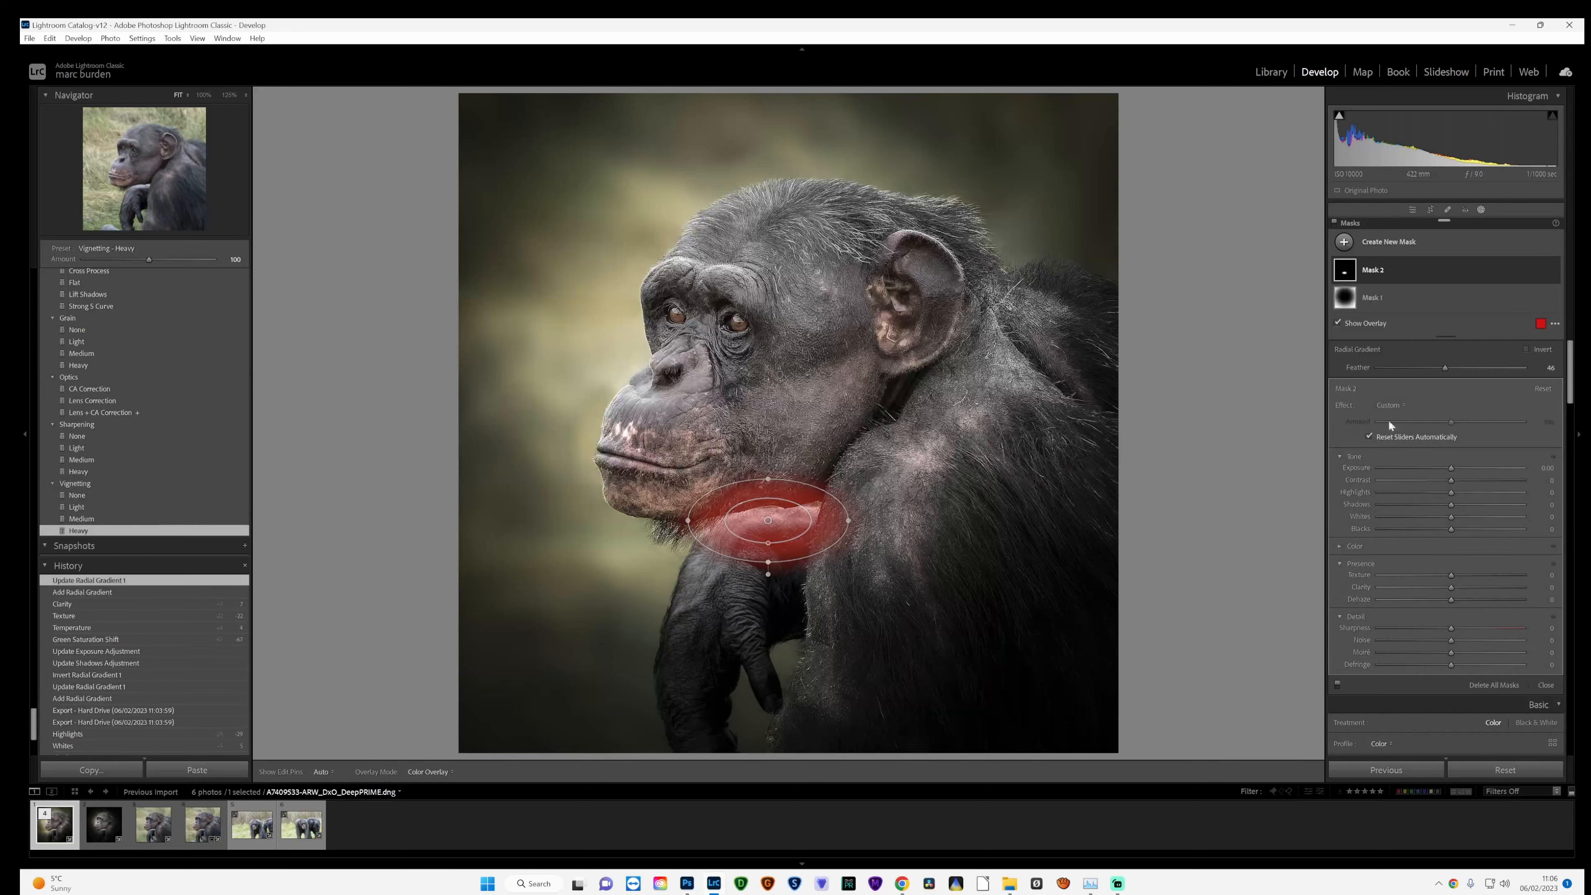
{"action": "left_click_drag", "start_coordinate": [1448, 468], "coordinate": [1419, 493]}
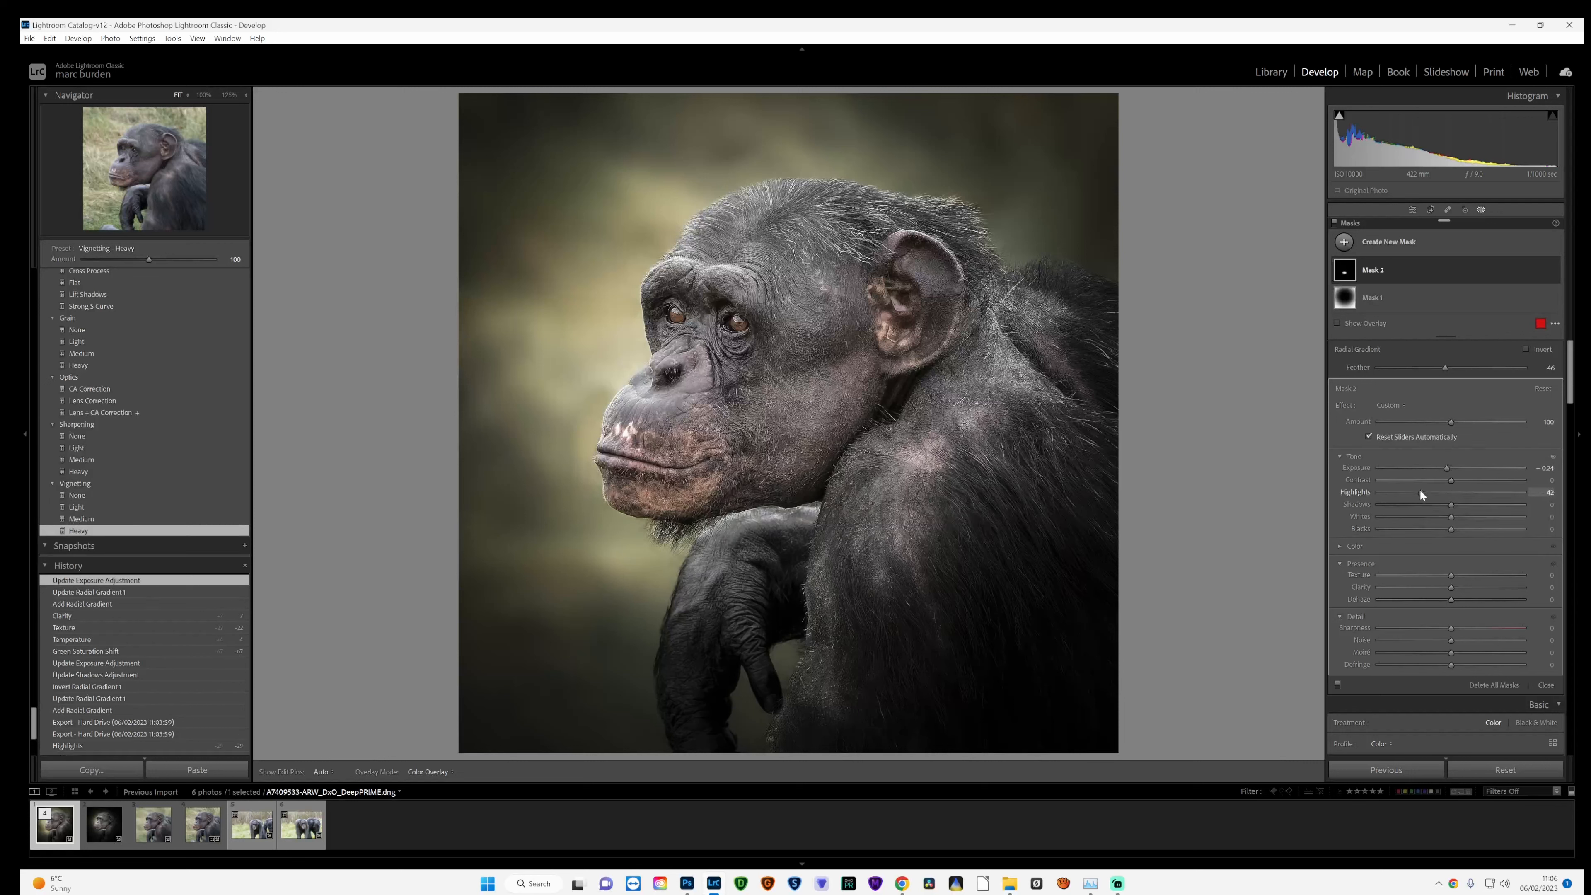
{"action": "left_click_drag", "start_coordinate": [1418, 489], "coordinate": [1418, 489]}
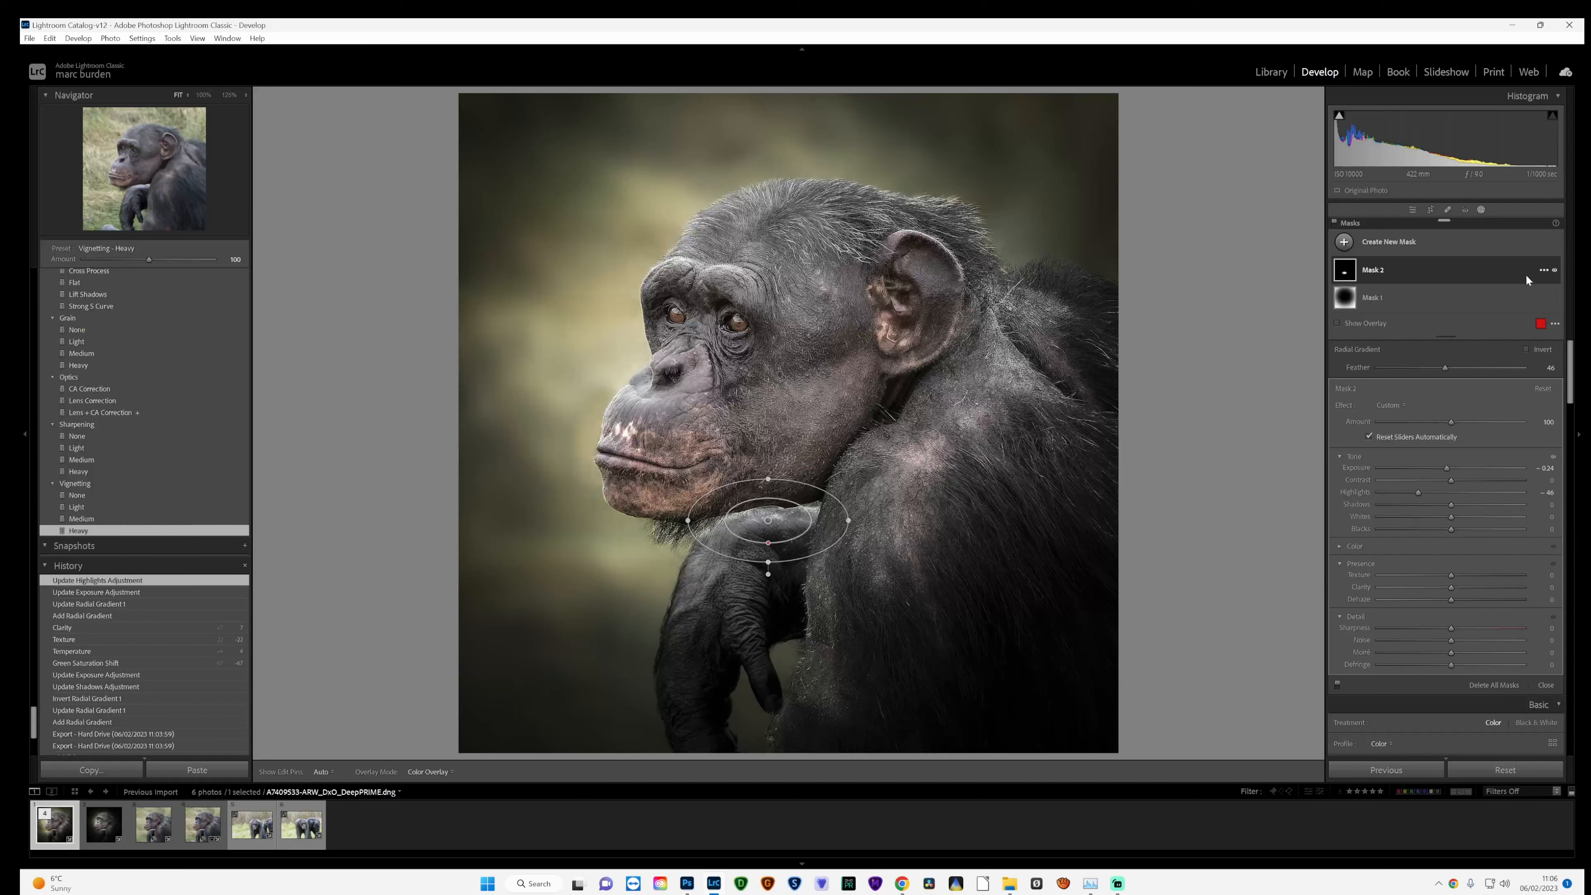
- Compare the portrait with and without Mask 2 by repeatedly hiding and showing it
{"action": "left_click", "coordinate": [1555, 270]}
{"action": "left_click", "coordinate": [1555, 270]}
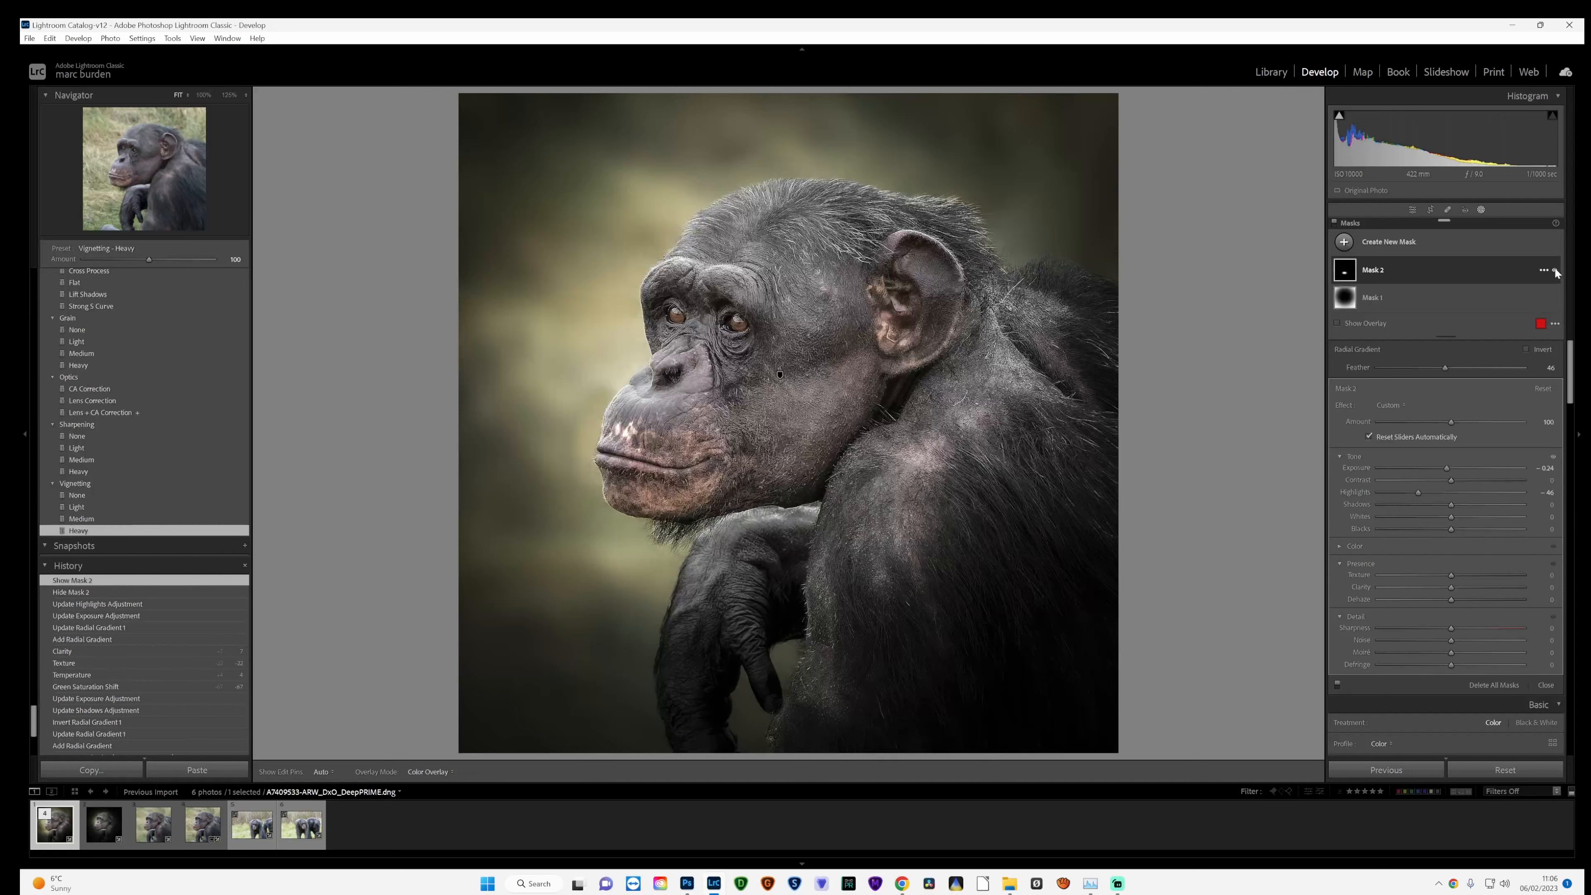
{"action": "left_click", "coordinate": [1555, 270]}
{"action": "left_click", "coordinate": [1555, 270]}
{"action": "left_click", "coordinate": [1555, 270]}
{"action": "left_click", "coordinate": [1555, 270]}
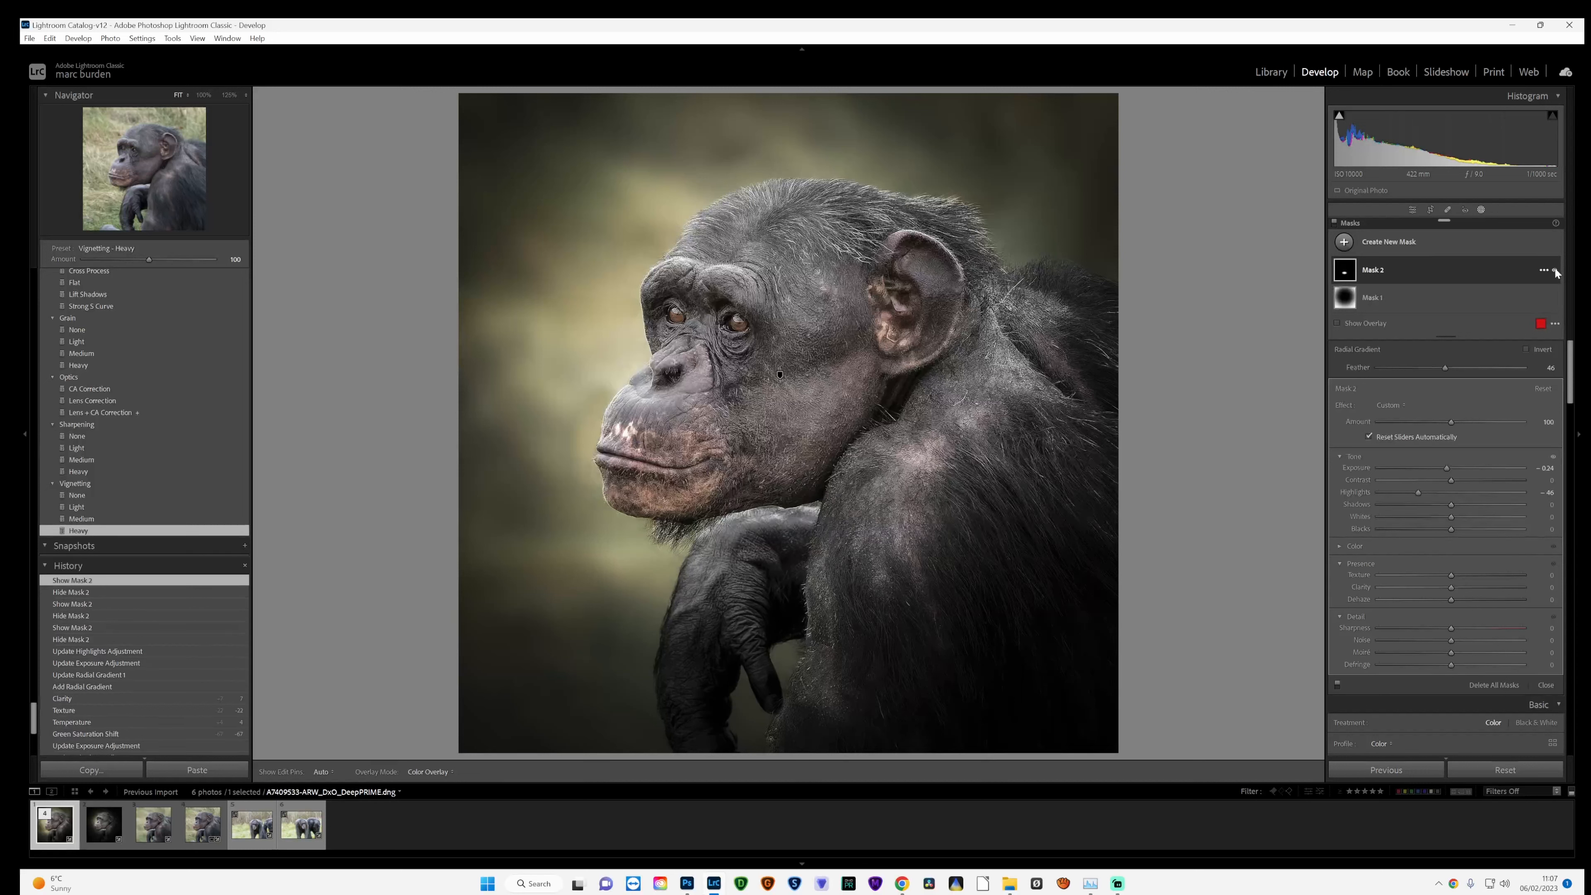
{"action": "left_click", "coordinate": [1555, 270]}
{"action": "left_click", "coordinate": [1555, 270]}
{"action": "left_click", "coordinate": [1555, 271]}
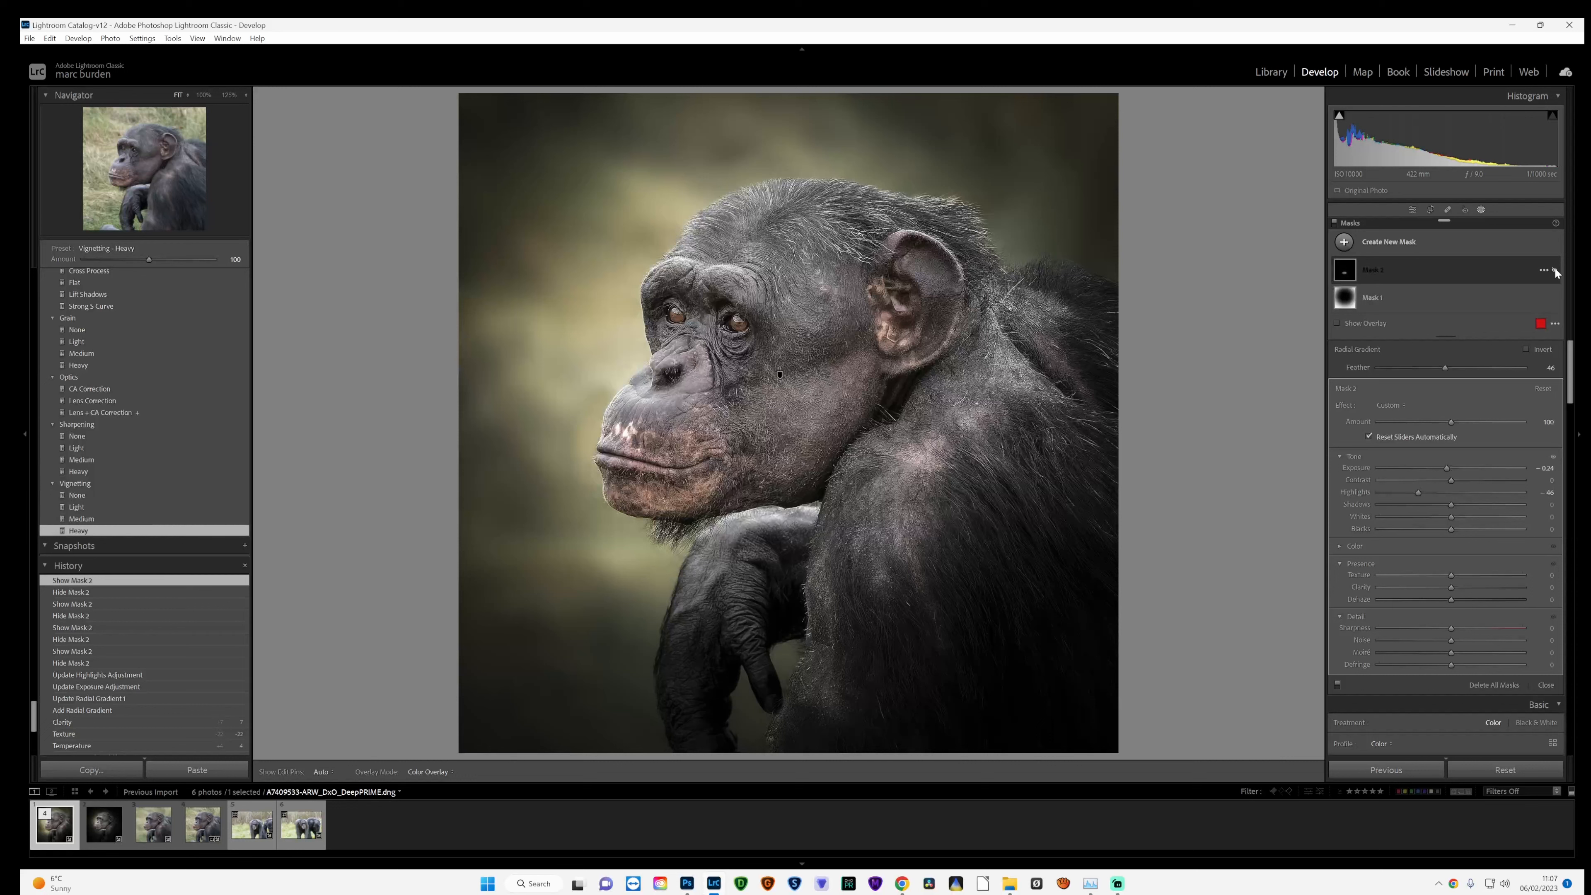
- Subtract a brush stroke along the underside of the chin from Mask 2 and close masking
{"action": "left_click", "coordinate": [1418, 269]}
{"action": "left_click", "coordinate": [1502, 310]}
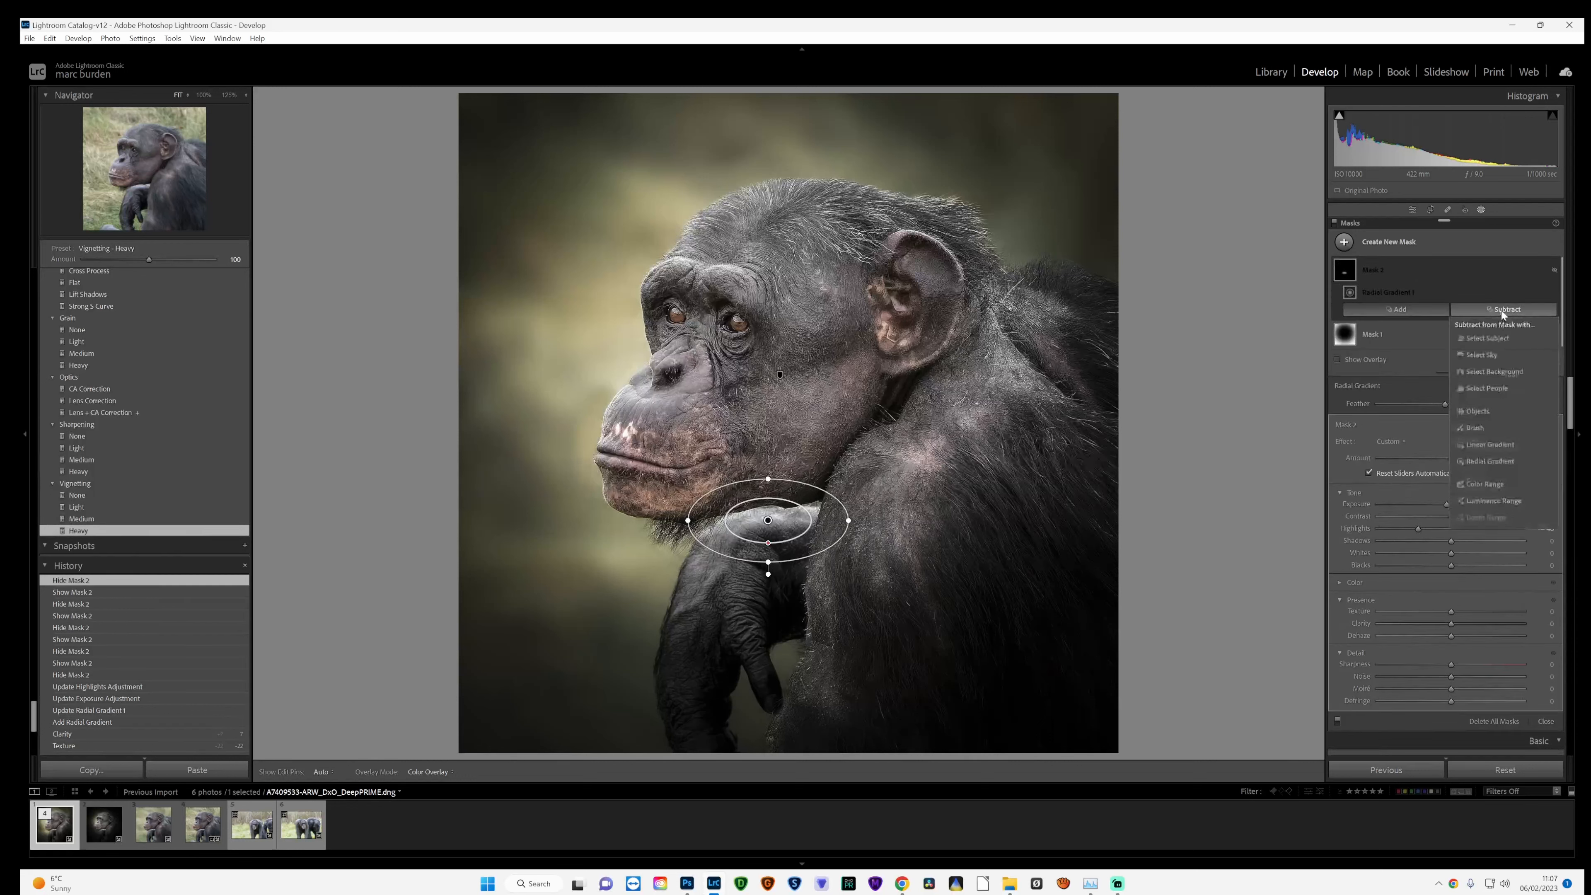
{"action": "left_click", "coordinate": [1479, 429]}
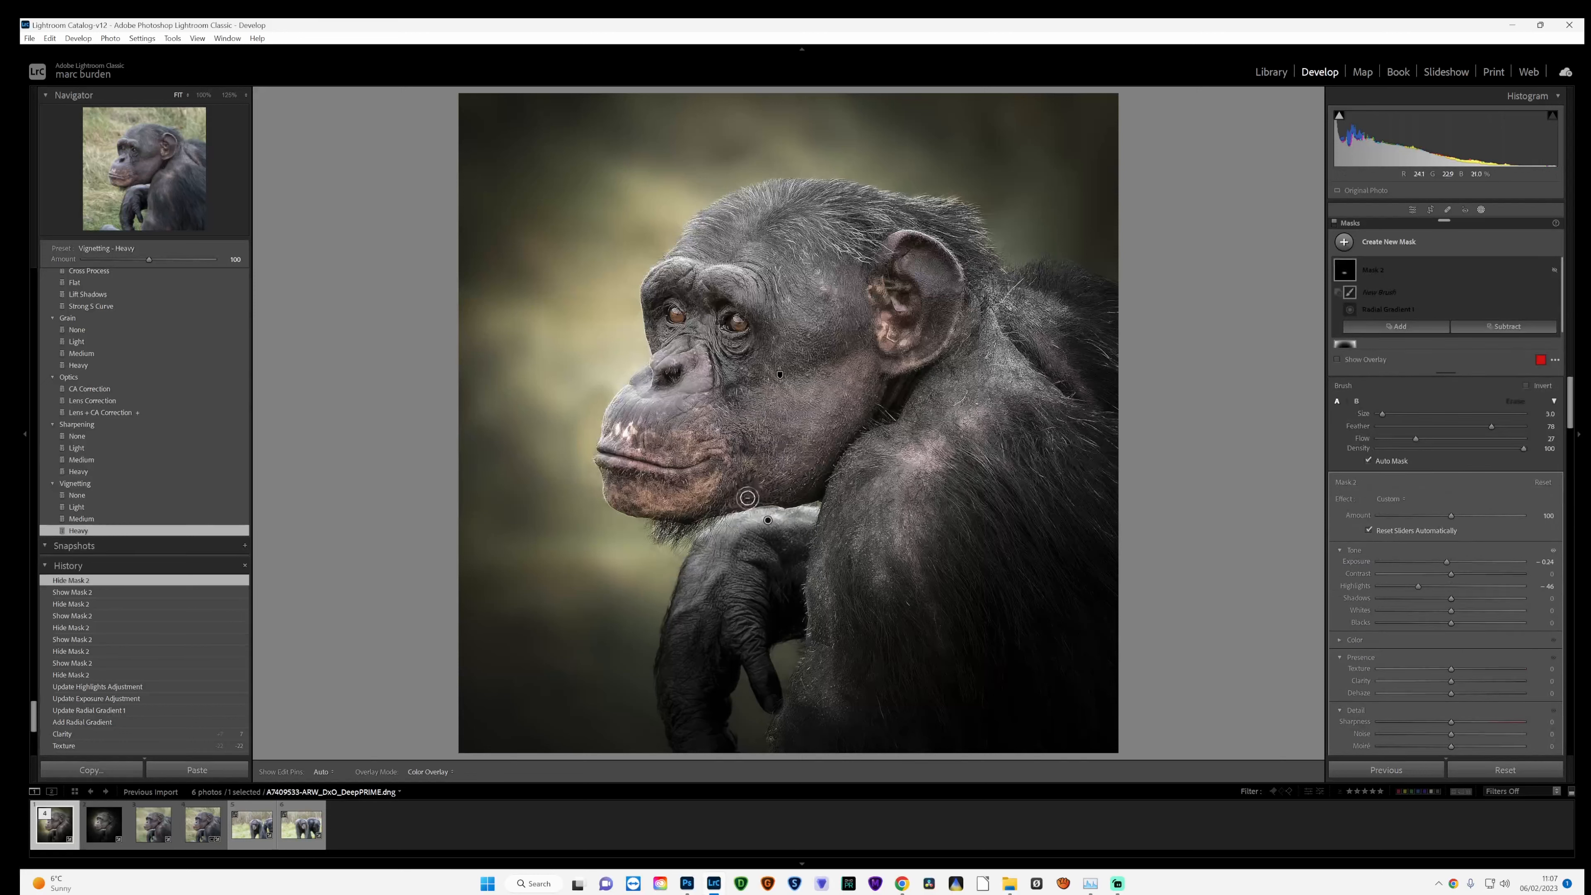
{"action": "mouse_move", "coordinate": [732, 504]}
{"action": "left_mouse_down"}
{"action": "mouse_move", "coordinate": [802, 493]}
{"action": "mouse_move", "coordinate": [718, 504]}
{"action": "mouse_move", "coordinate": [792, 495]}
{"action": "left_mouse_up"}
{"action": "key", "text": "0"}
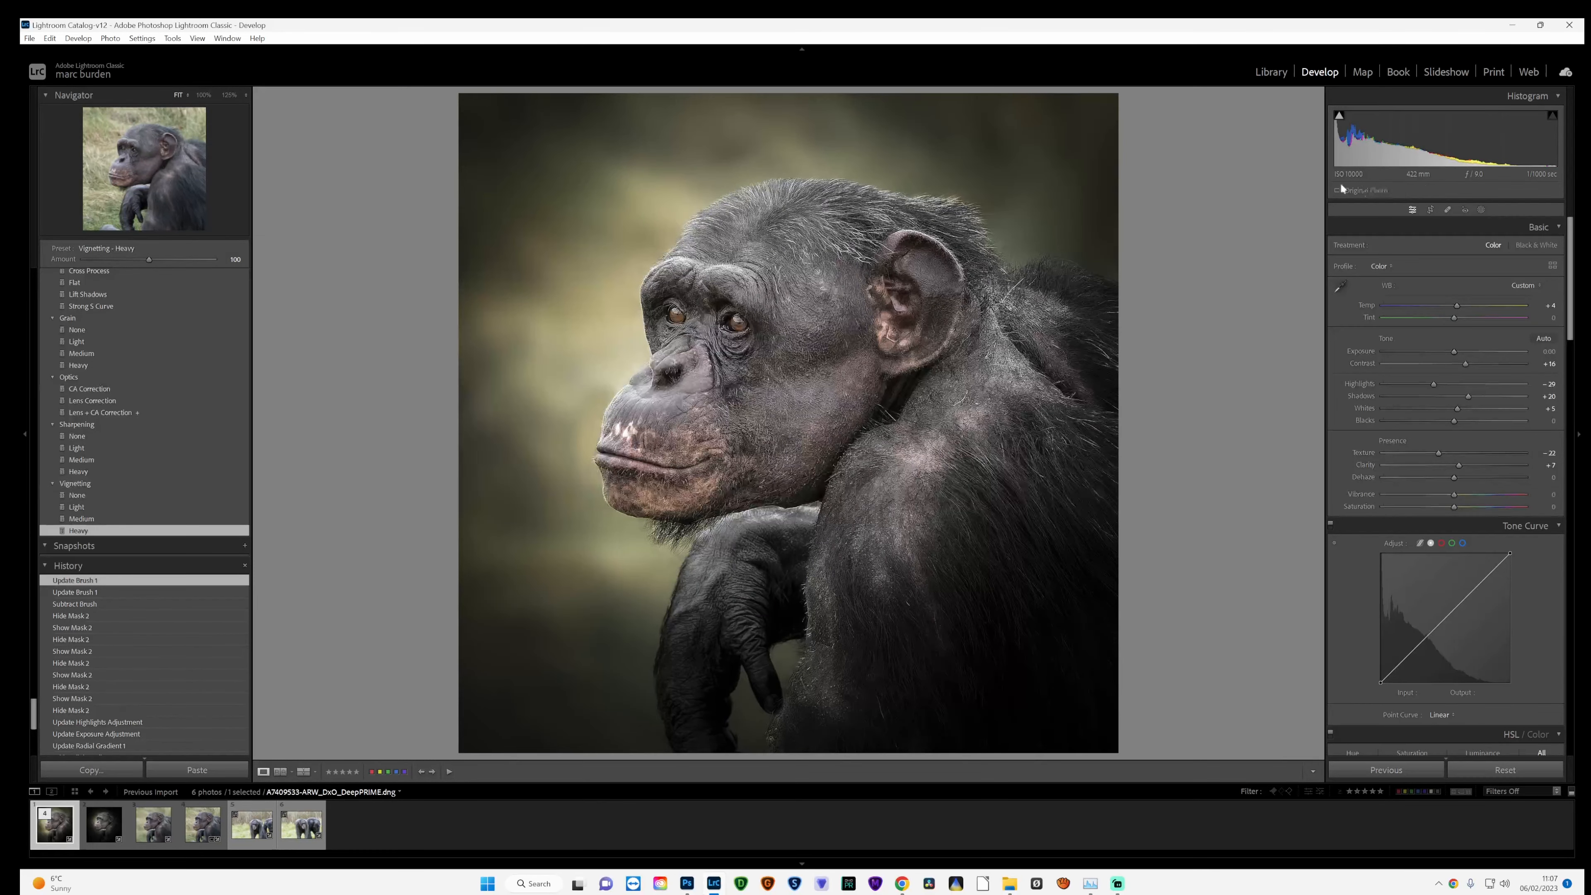
- Send the edited portrait to Topaz DeNoise AI for external editing
{"action": "right_click", "coordinate": [774, 277]}
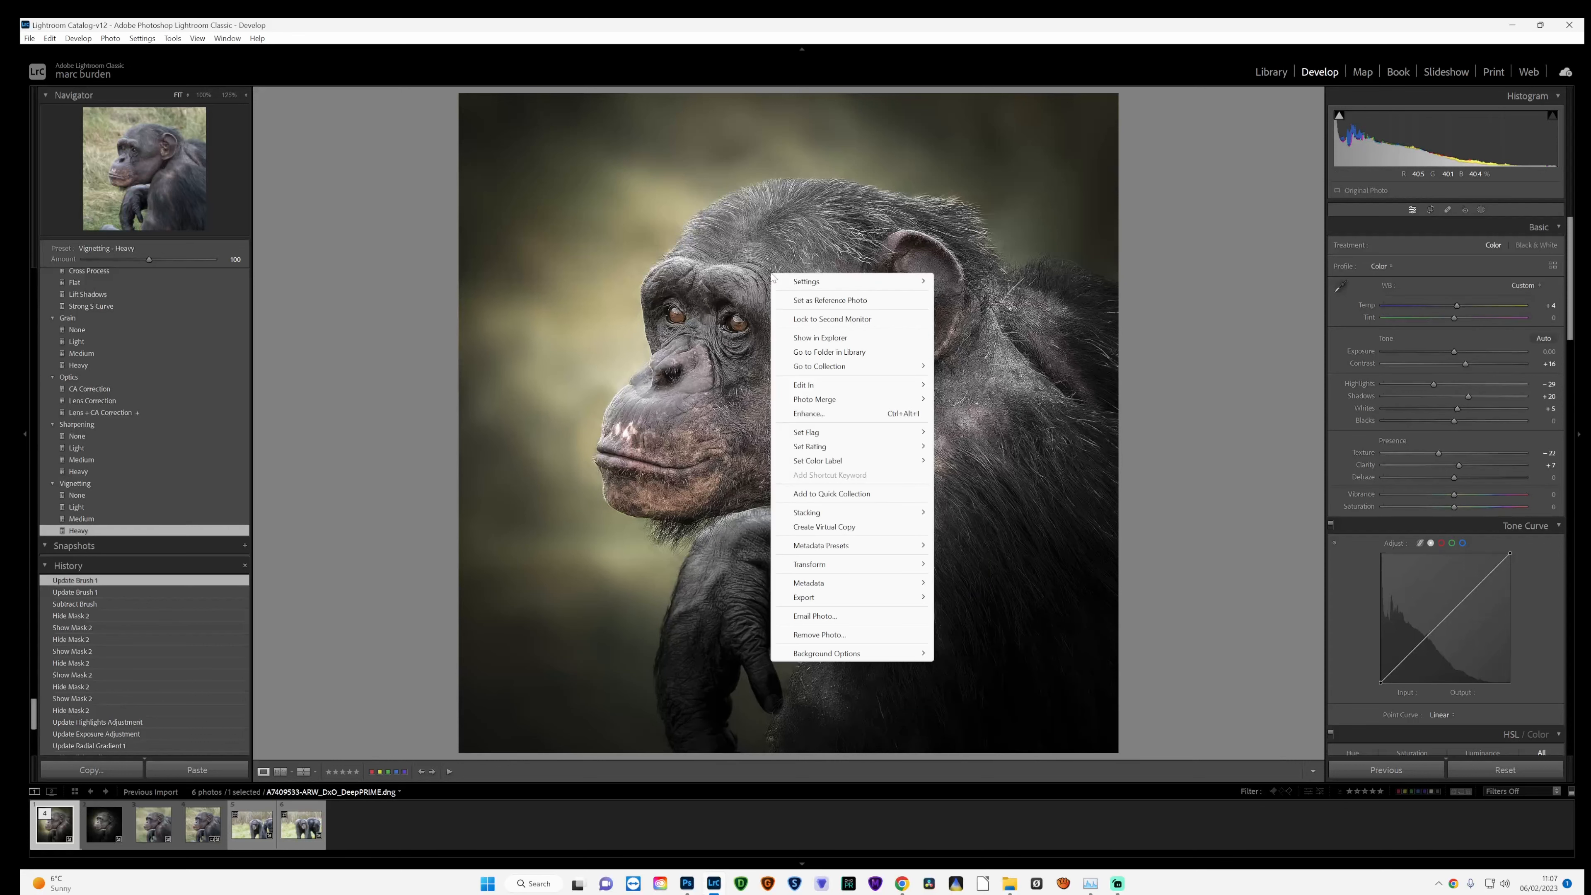
{"action": "mouse_move", "coordinate": [826, 390]}
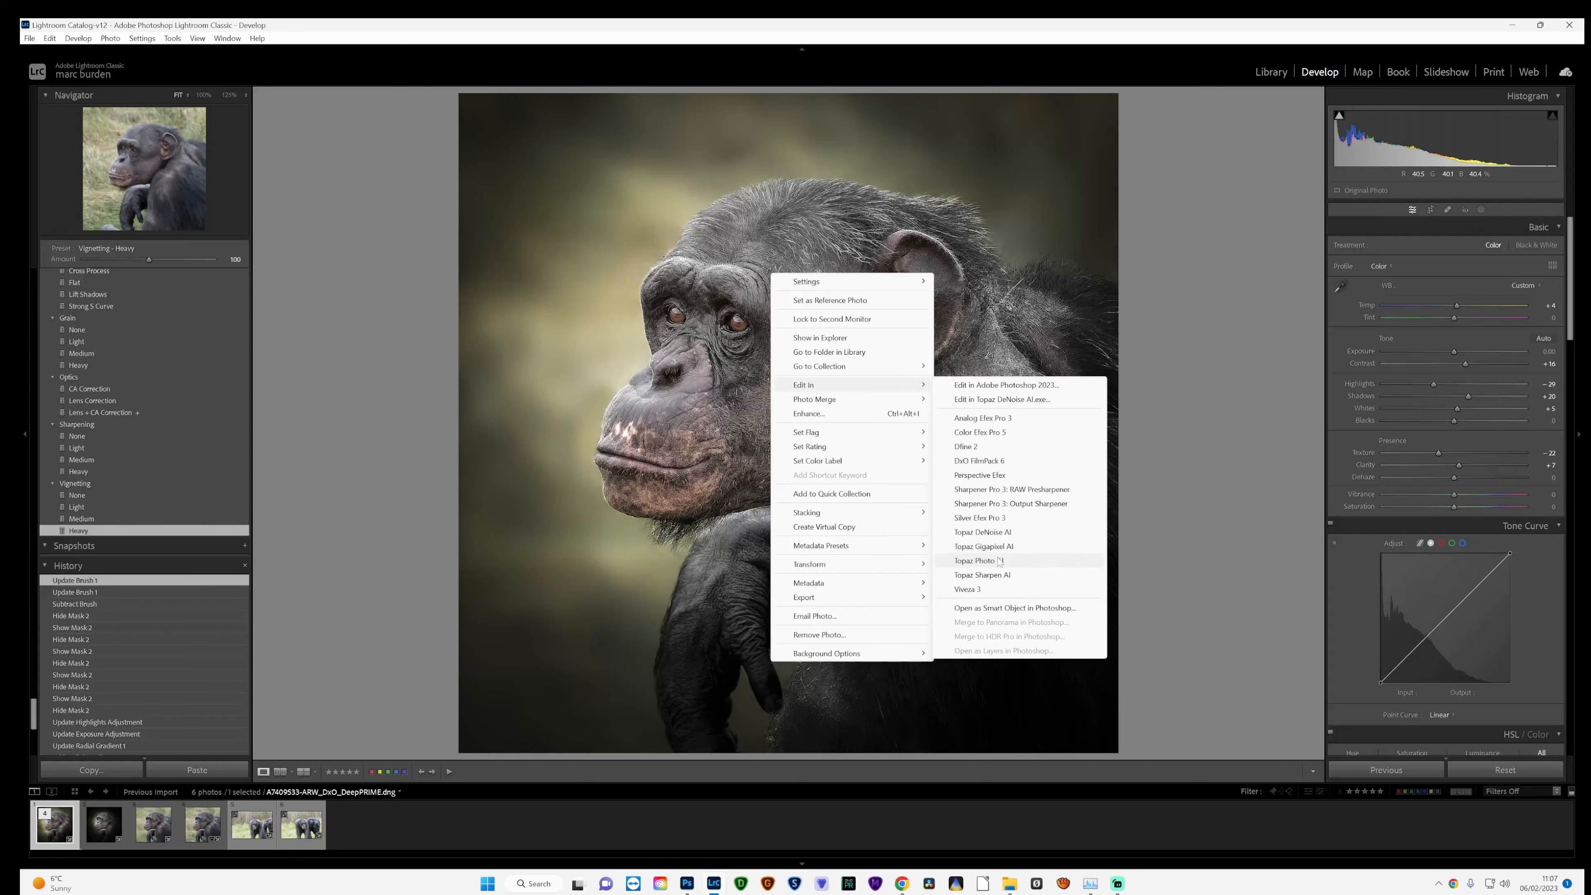
{"action": "left_click", "coordinate": [1008, 533]}
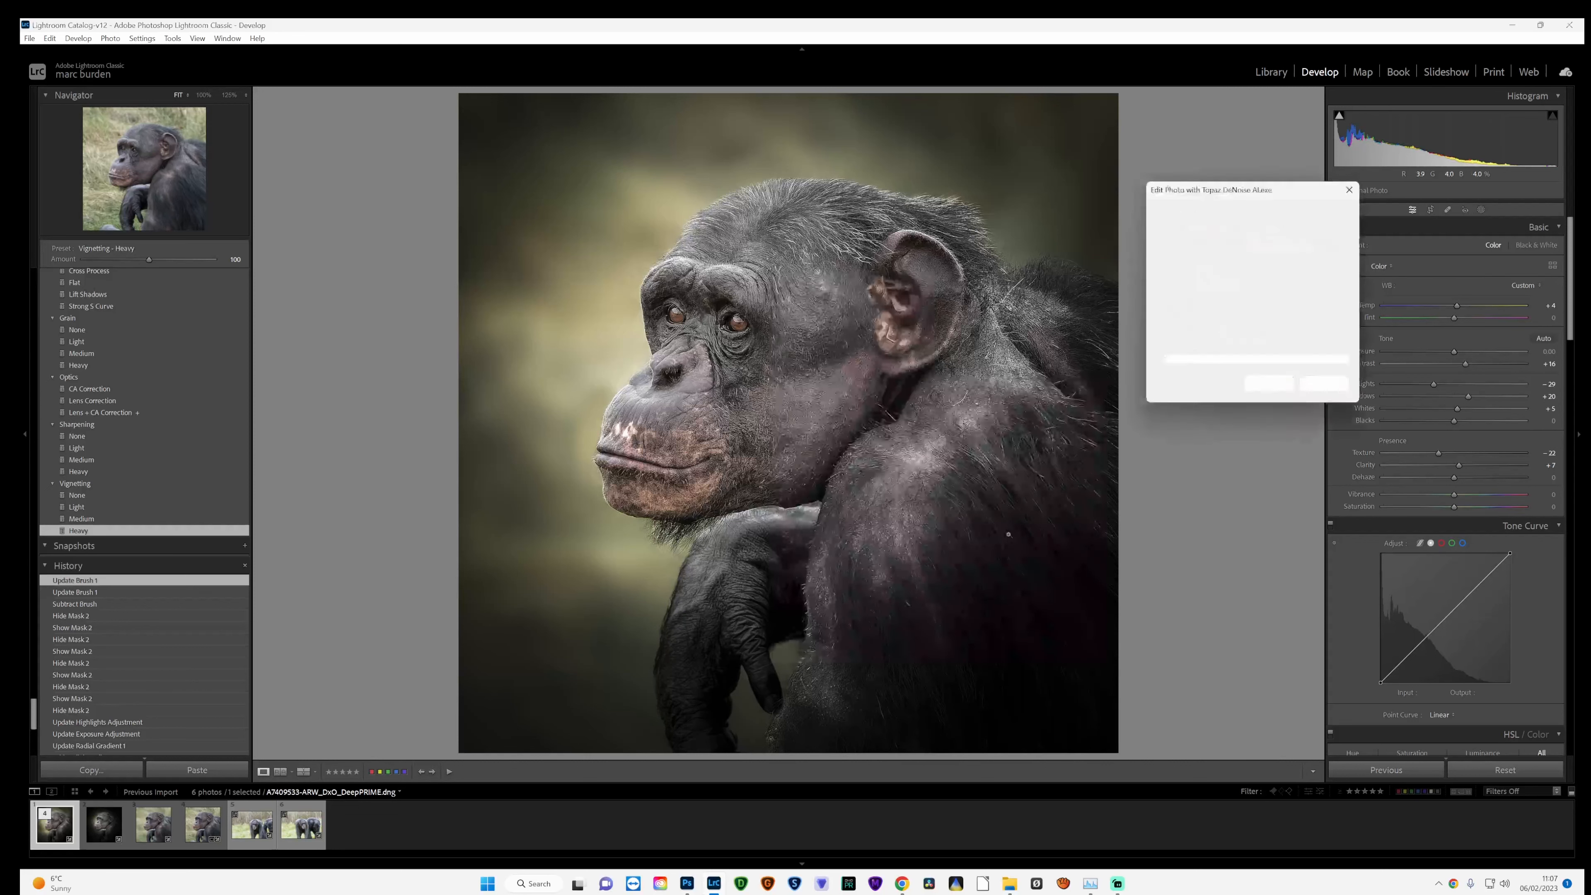
{"action": "left_click", "coordinate": [1248, 385]}
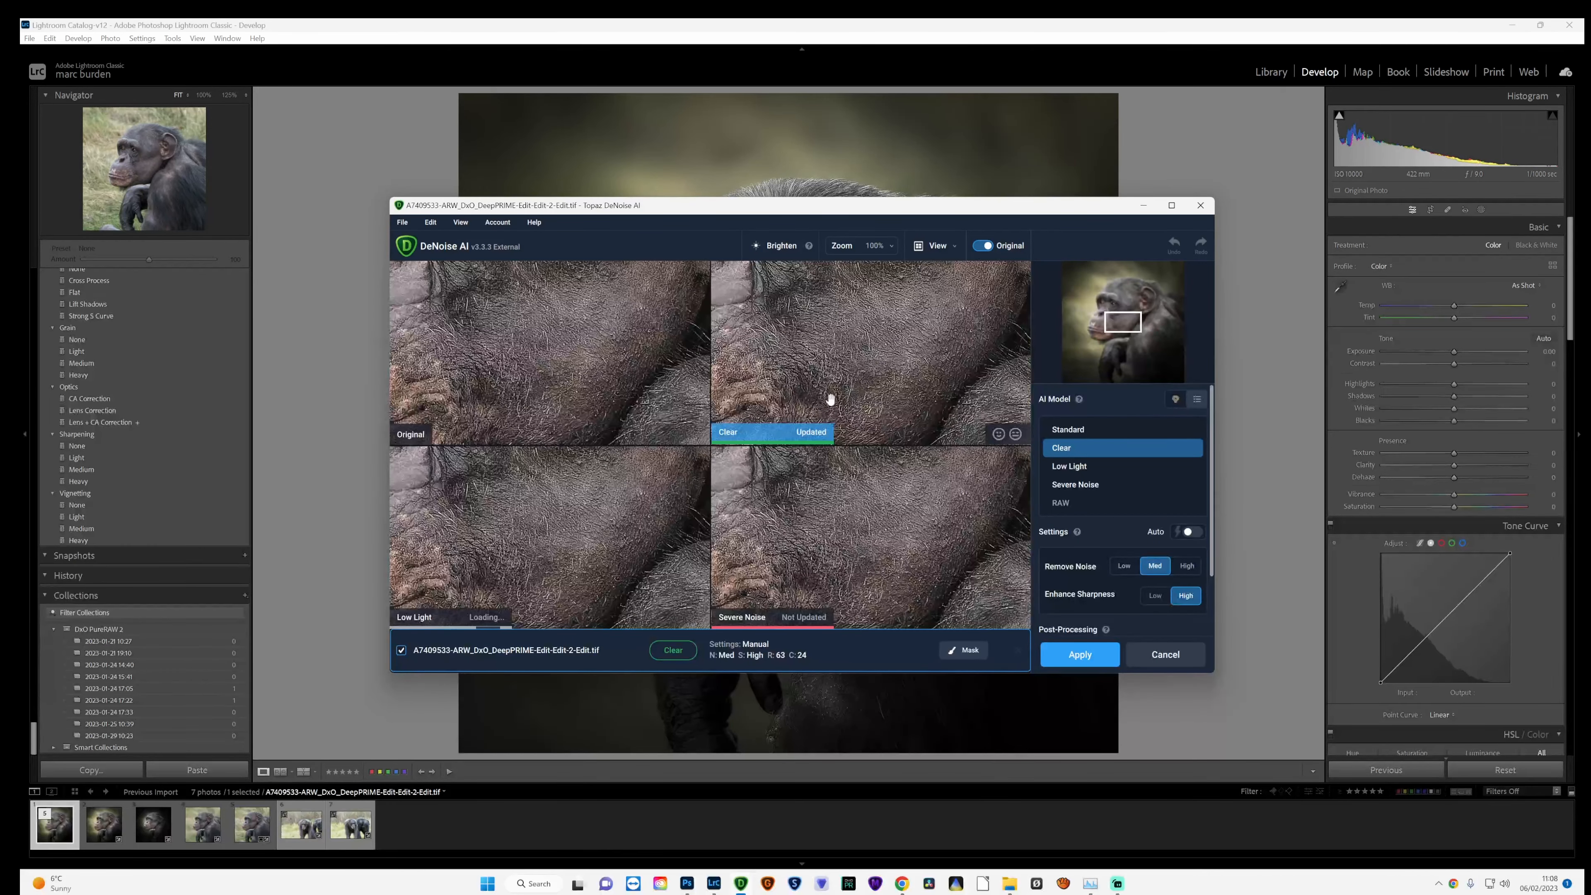
- Denoise the portrait with the Low Light model and Enhance Sharpness at about 18, and apply the result
{"action": "left_click", "coordinate": [1076, 467]}
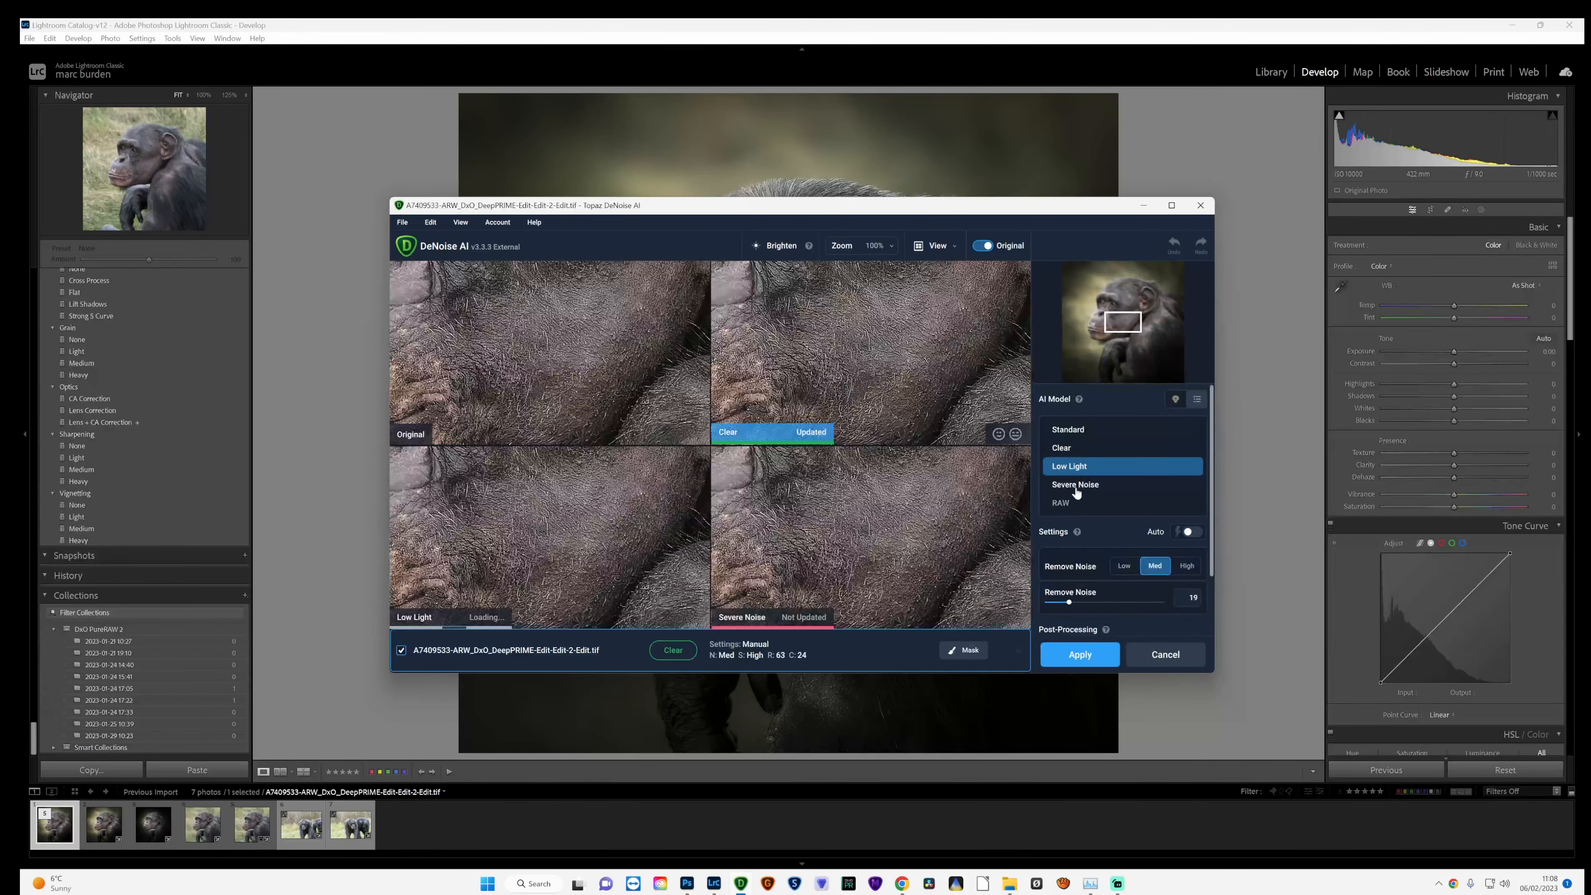
{"action": "scroll", "coordinate": [1076, 492], "scroll_direction": "down", "scroll_amount": 2}
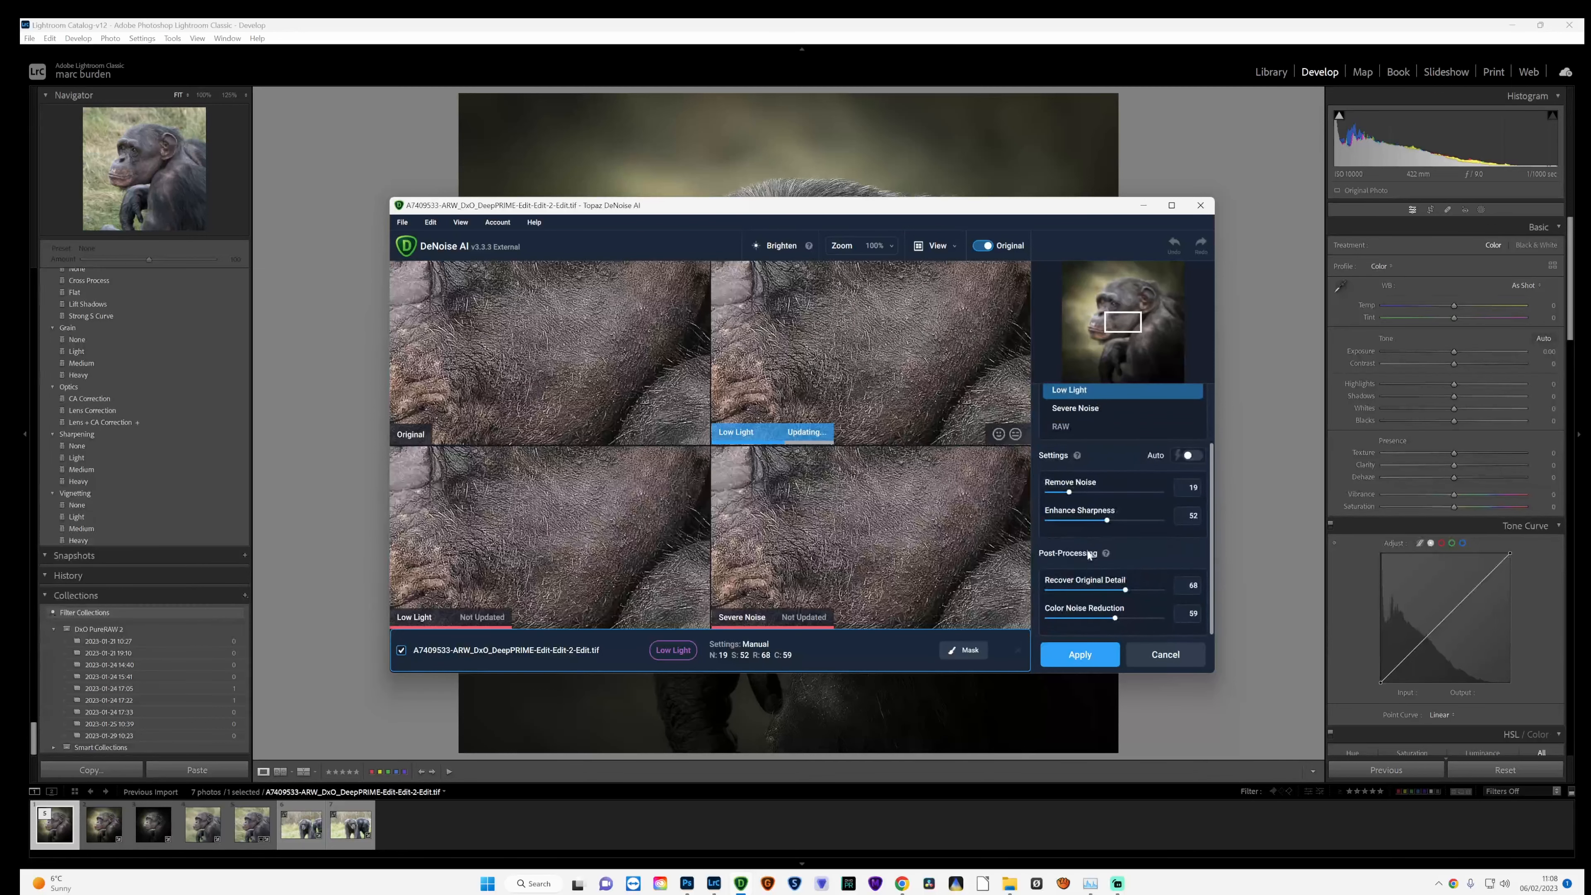
{"action": "left_click_drag", "start_coordinate": [1098, 520], "coordinate": [1069, 520]}
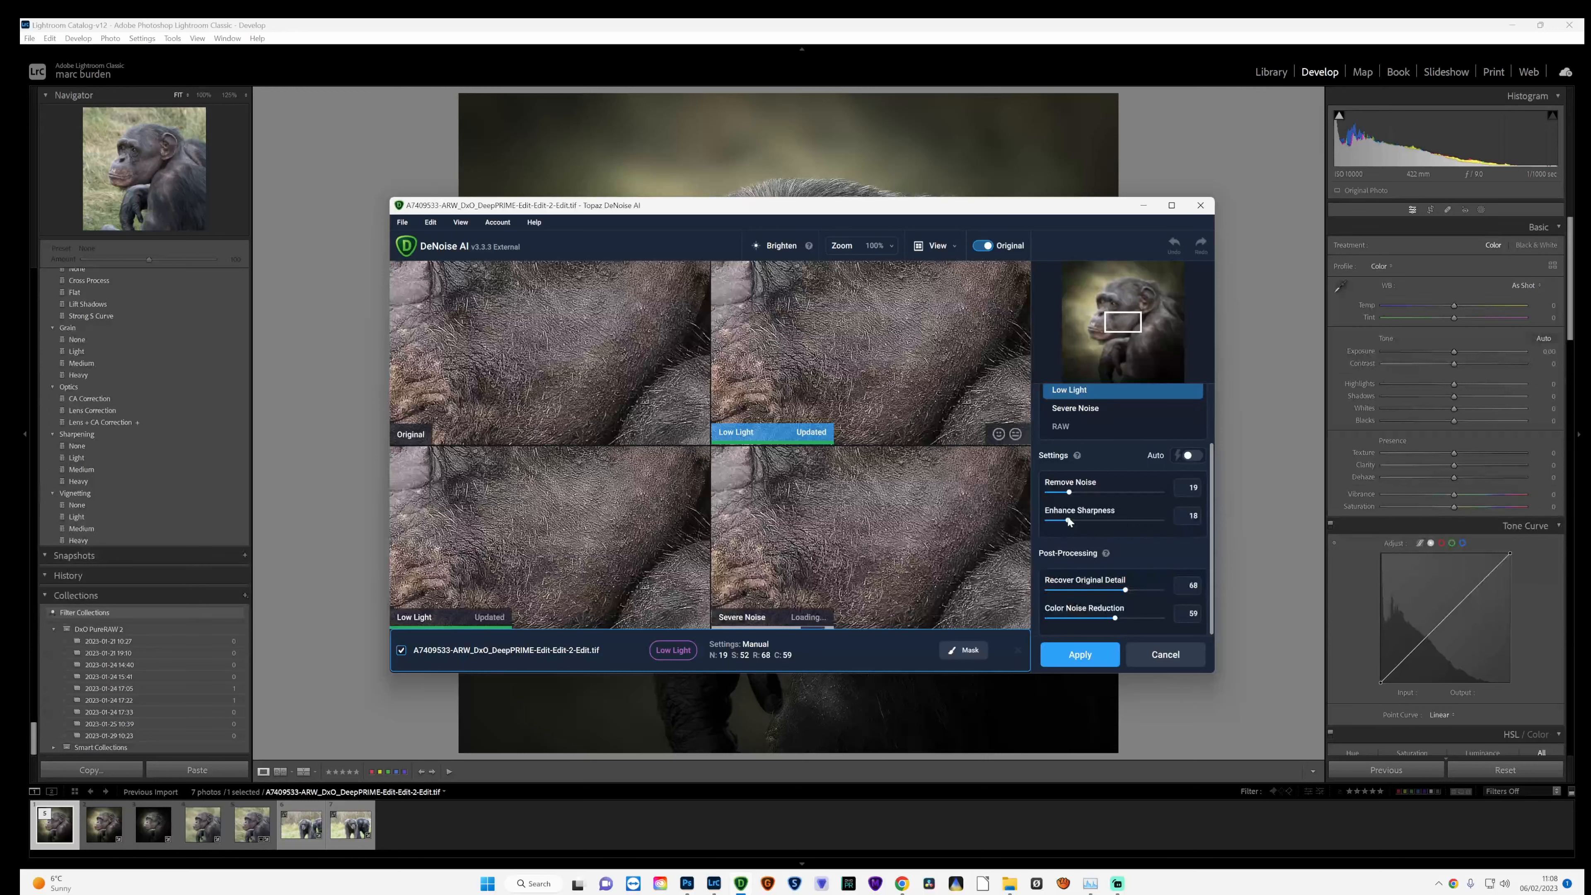
{"action": "left_click", "coordinate": [1080, 653]}
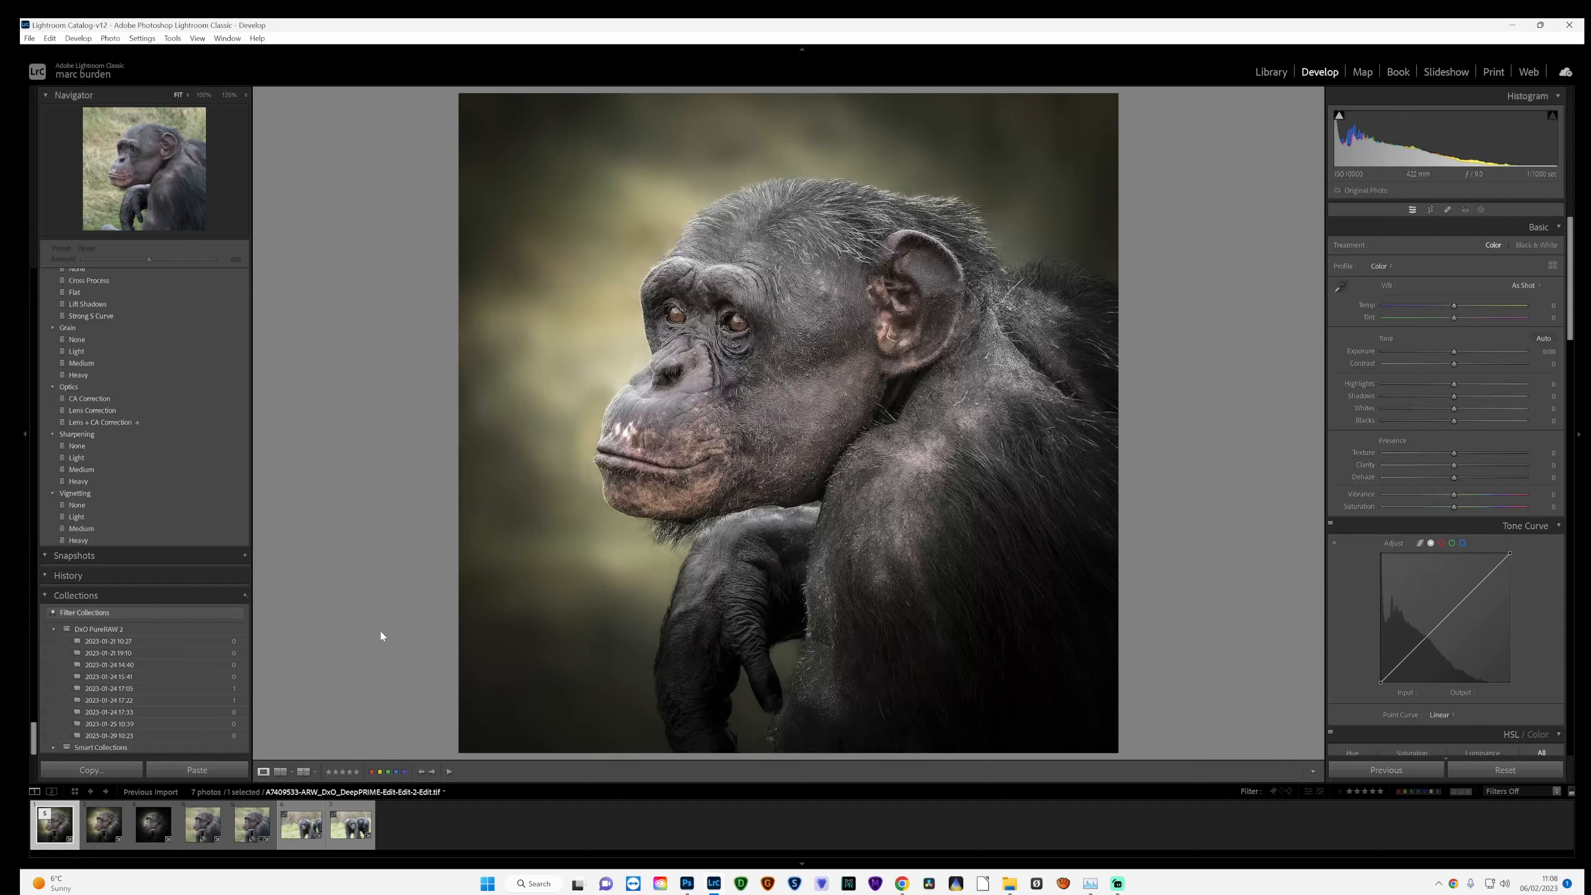
- Try a colour tint in the portrait's shadows with Color Grading
{"action": "scroll", "coordinate": [146, 505], "scroll_direction": "up", "scroll_amount": 5}
{"action": "scroll", "coordinate": [145, 510], "scroll_direction": "up", "scroll_amount": 5}
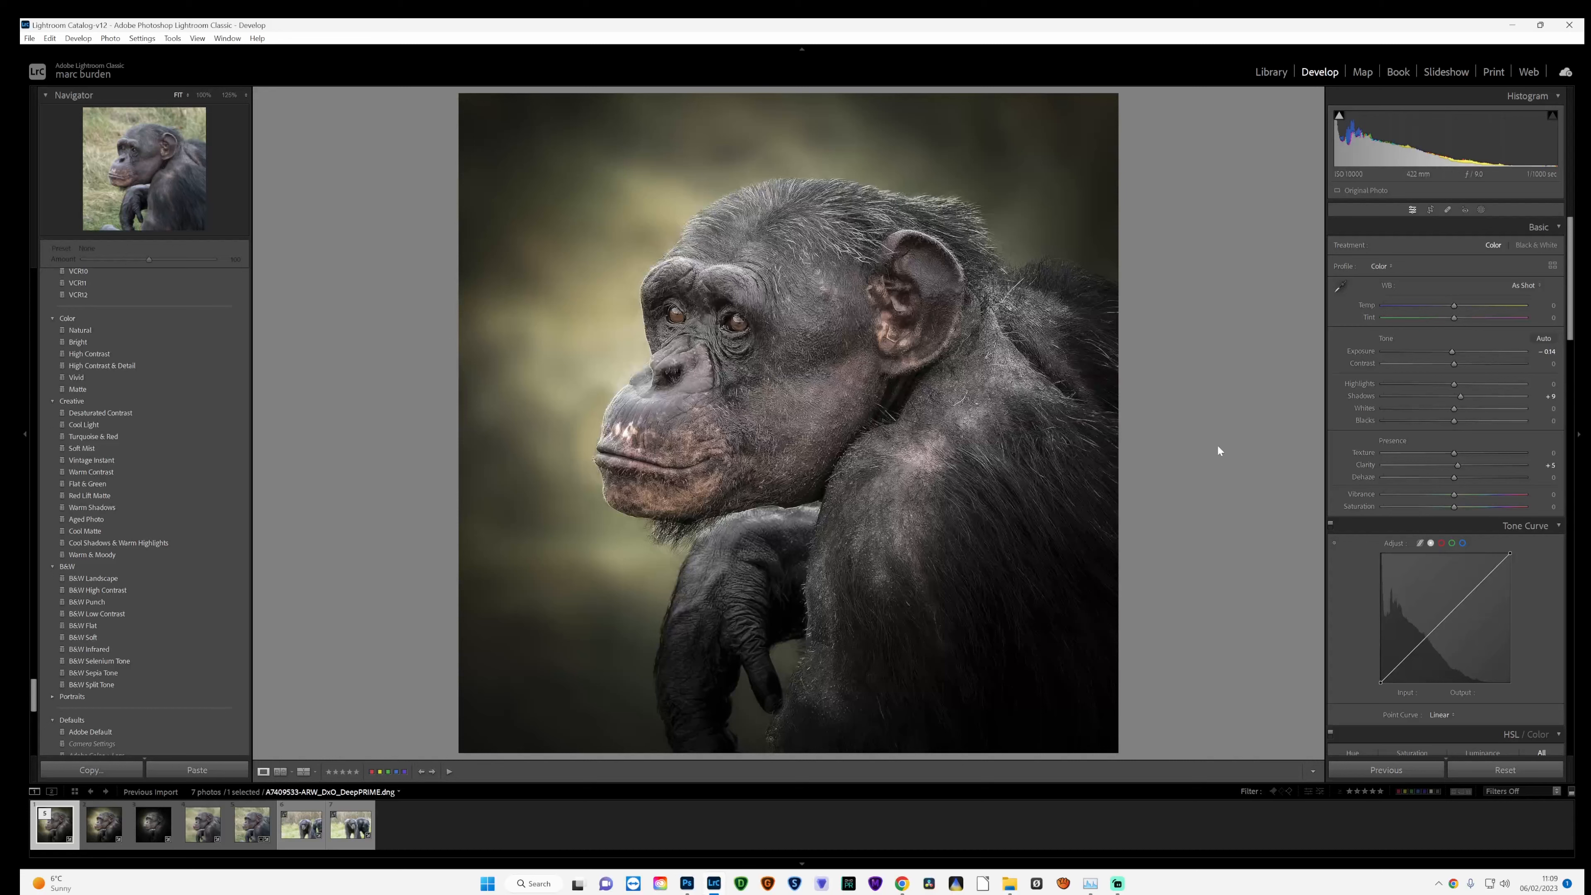
{"action": "scroll", "coordinate": [1401, 489], "scroll_direction": "down", "scroll_amount": 10}
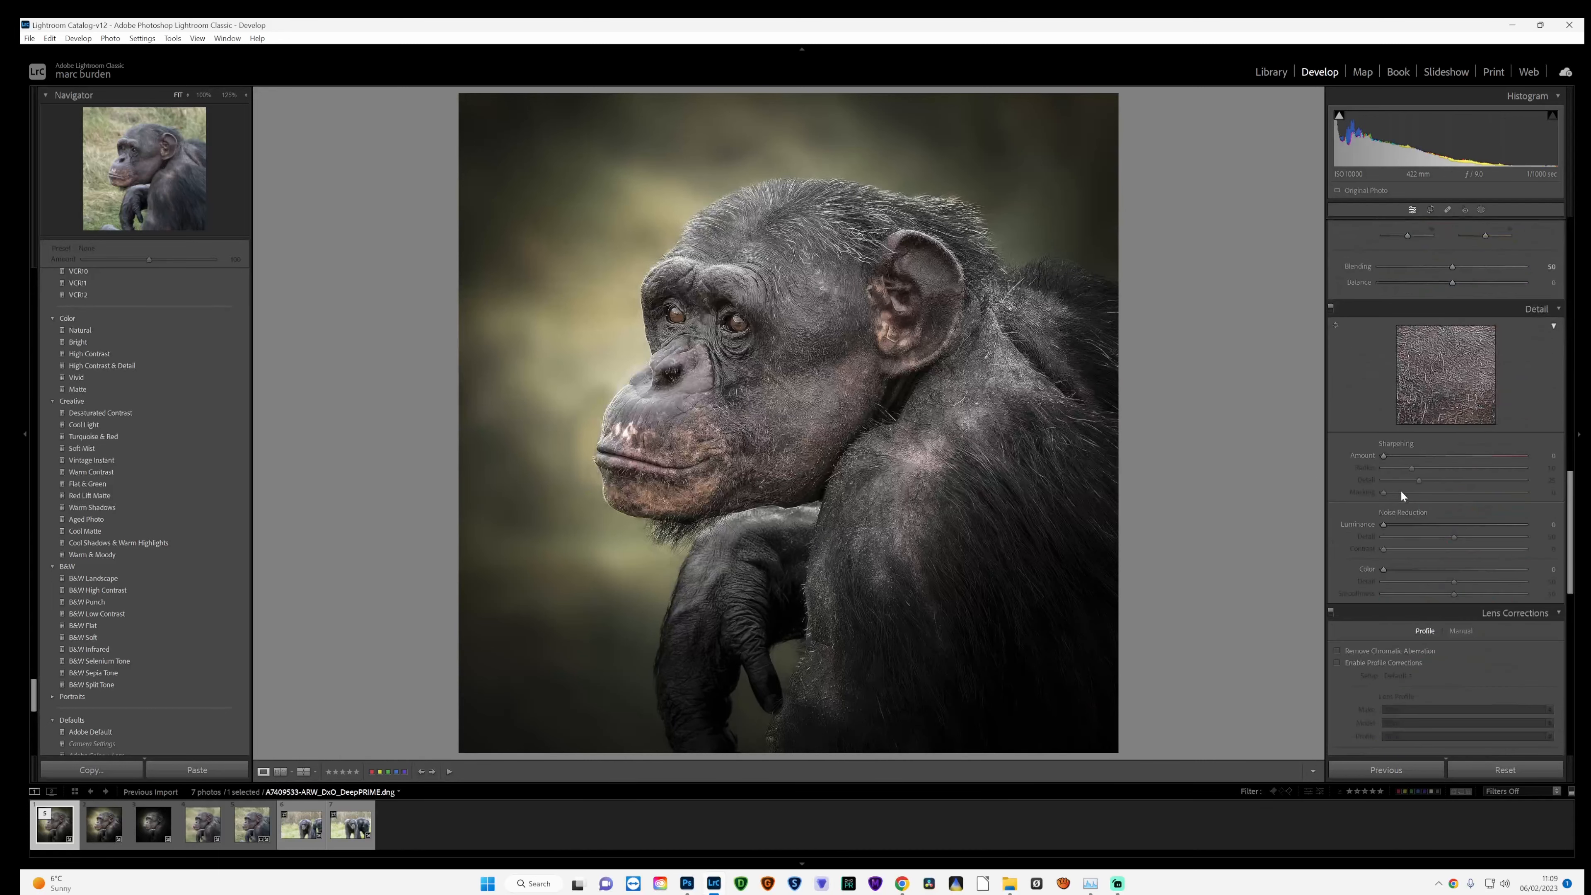
{"action": "scroll", "coordinate": [1434, 454], "scroll_direction": "up", "scroll_amount": 3}
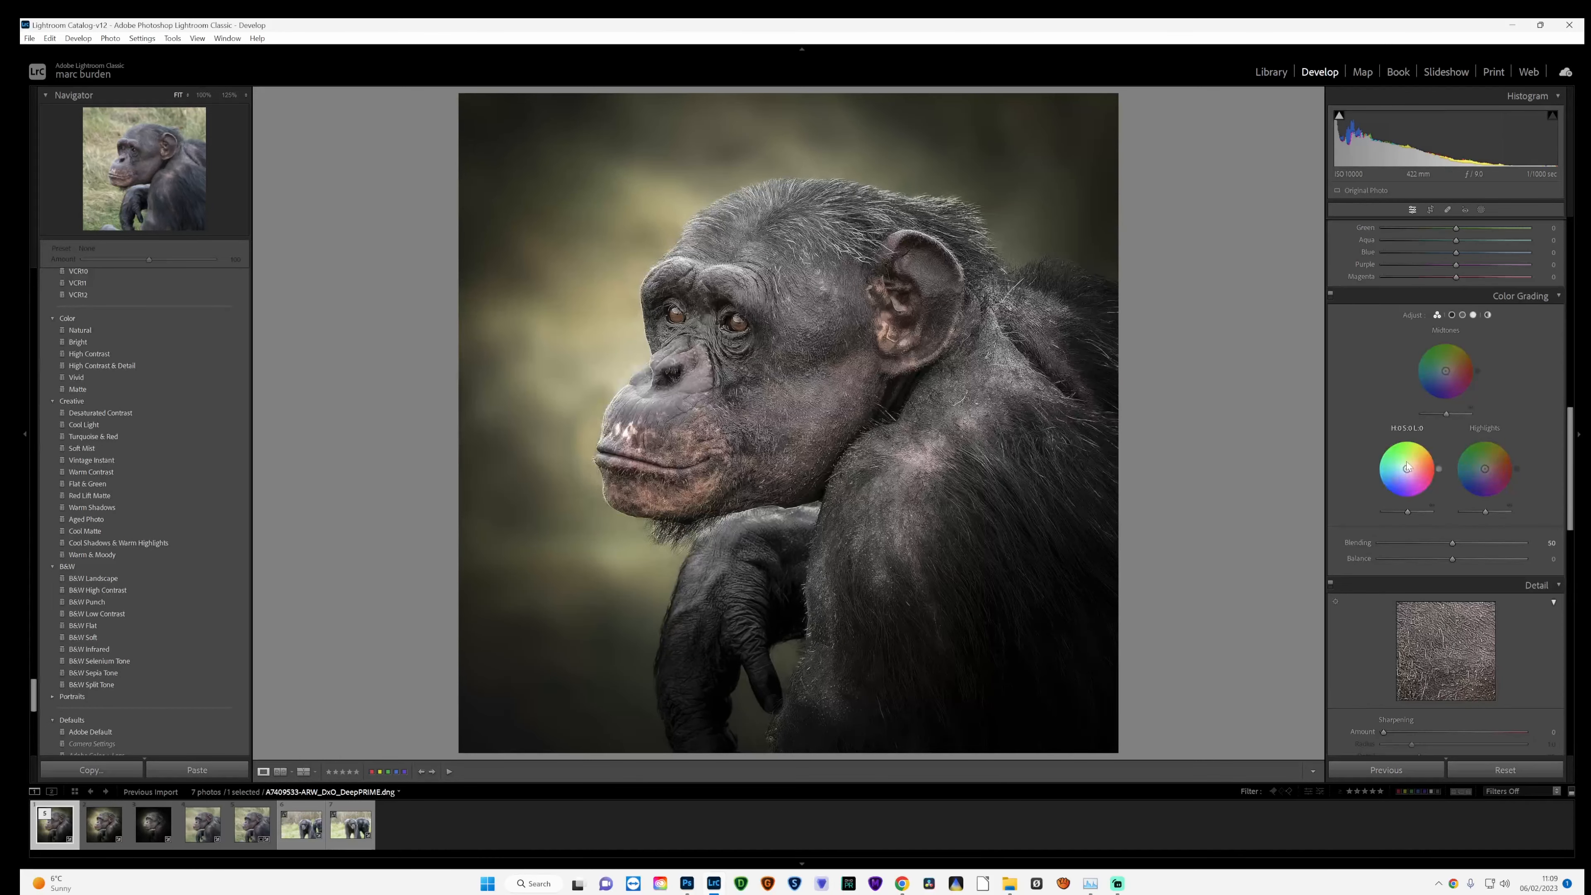
{"action": "left_click_drag", "start_coordinate": [1407, 467], "coordinate": [1428, 445]}
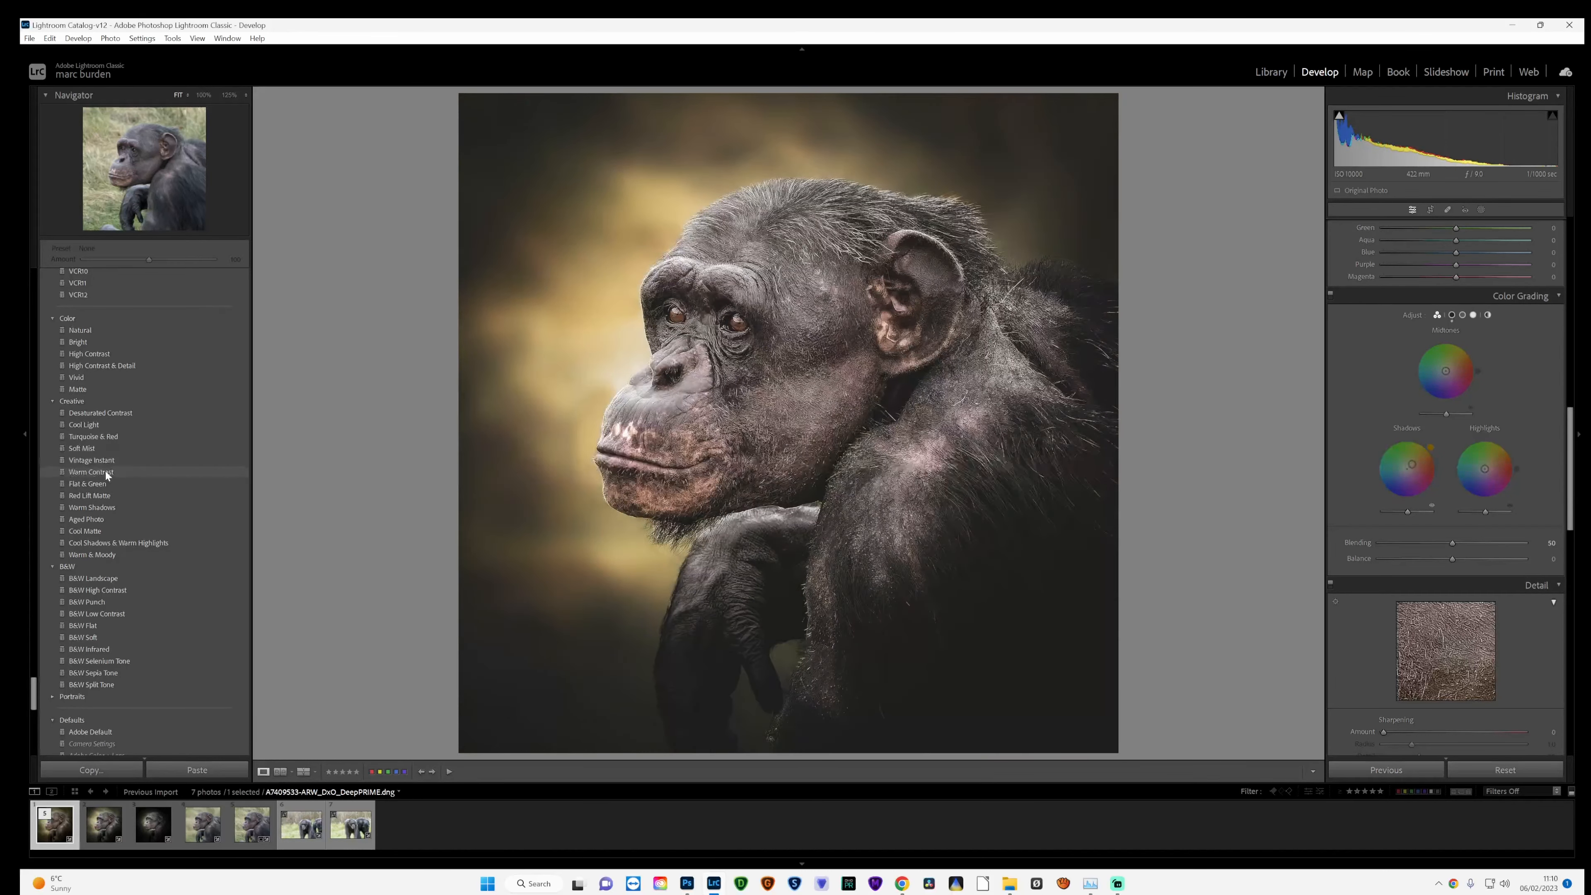
- Apply the Creative preset Warm Contrast to the portrait and reduce its amount to about 38
{"action": "left_click", "coordinate": [105, 471]}
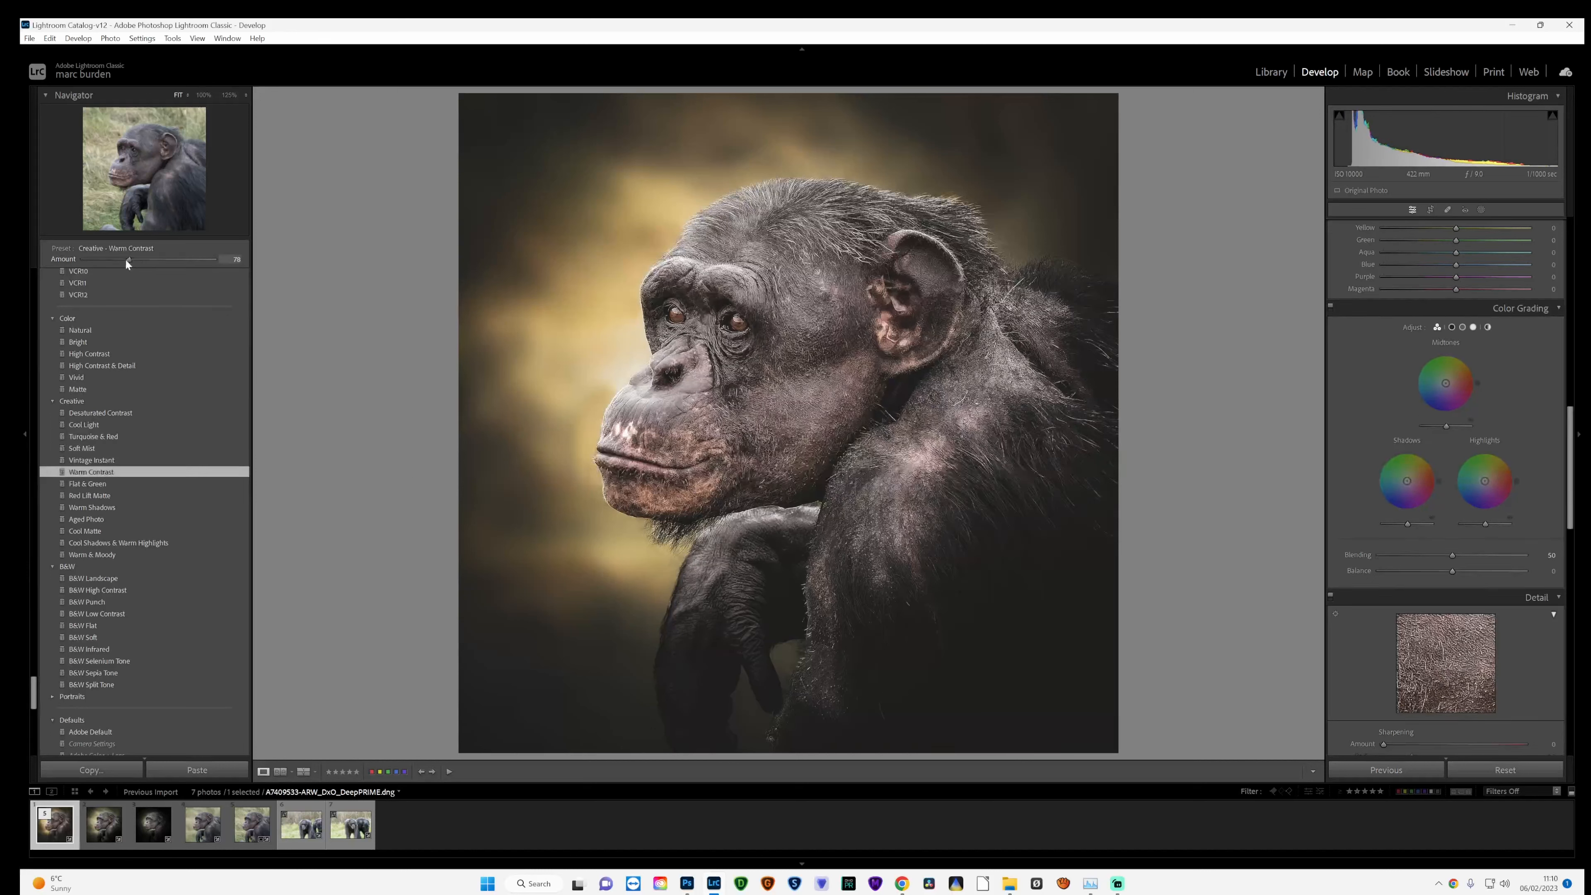
{"action": "left_click_drag", "start_coordinate": [95, 260], "coordinate": [108, 257]}
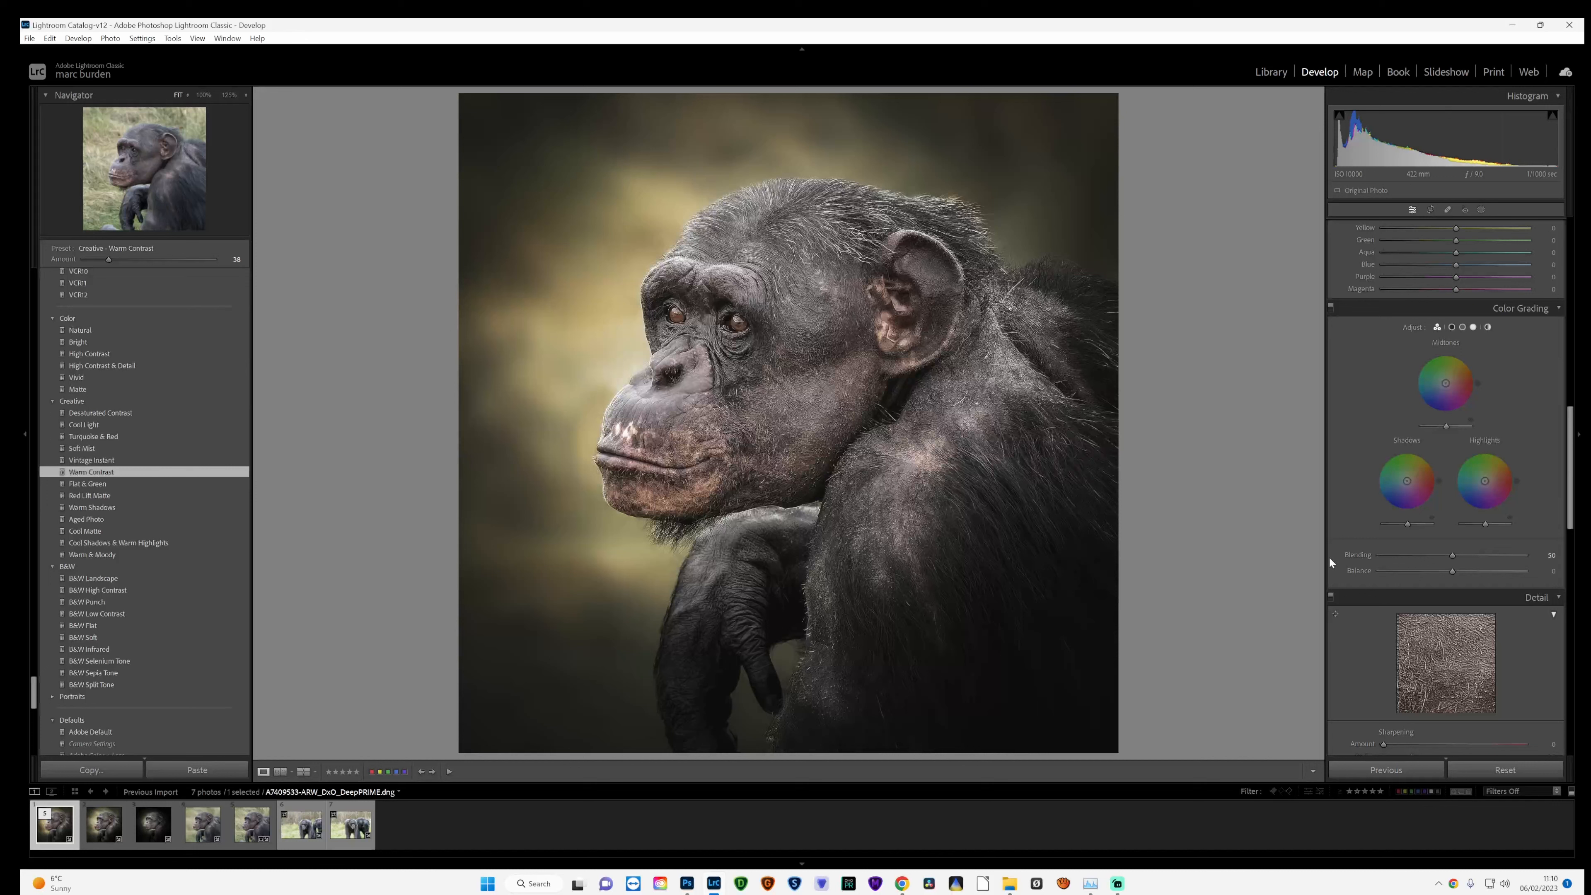
{"action": "scroll", "coordinate": [1441, 502], "scroll_direction": "up", "scroll_amount": 4}
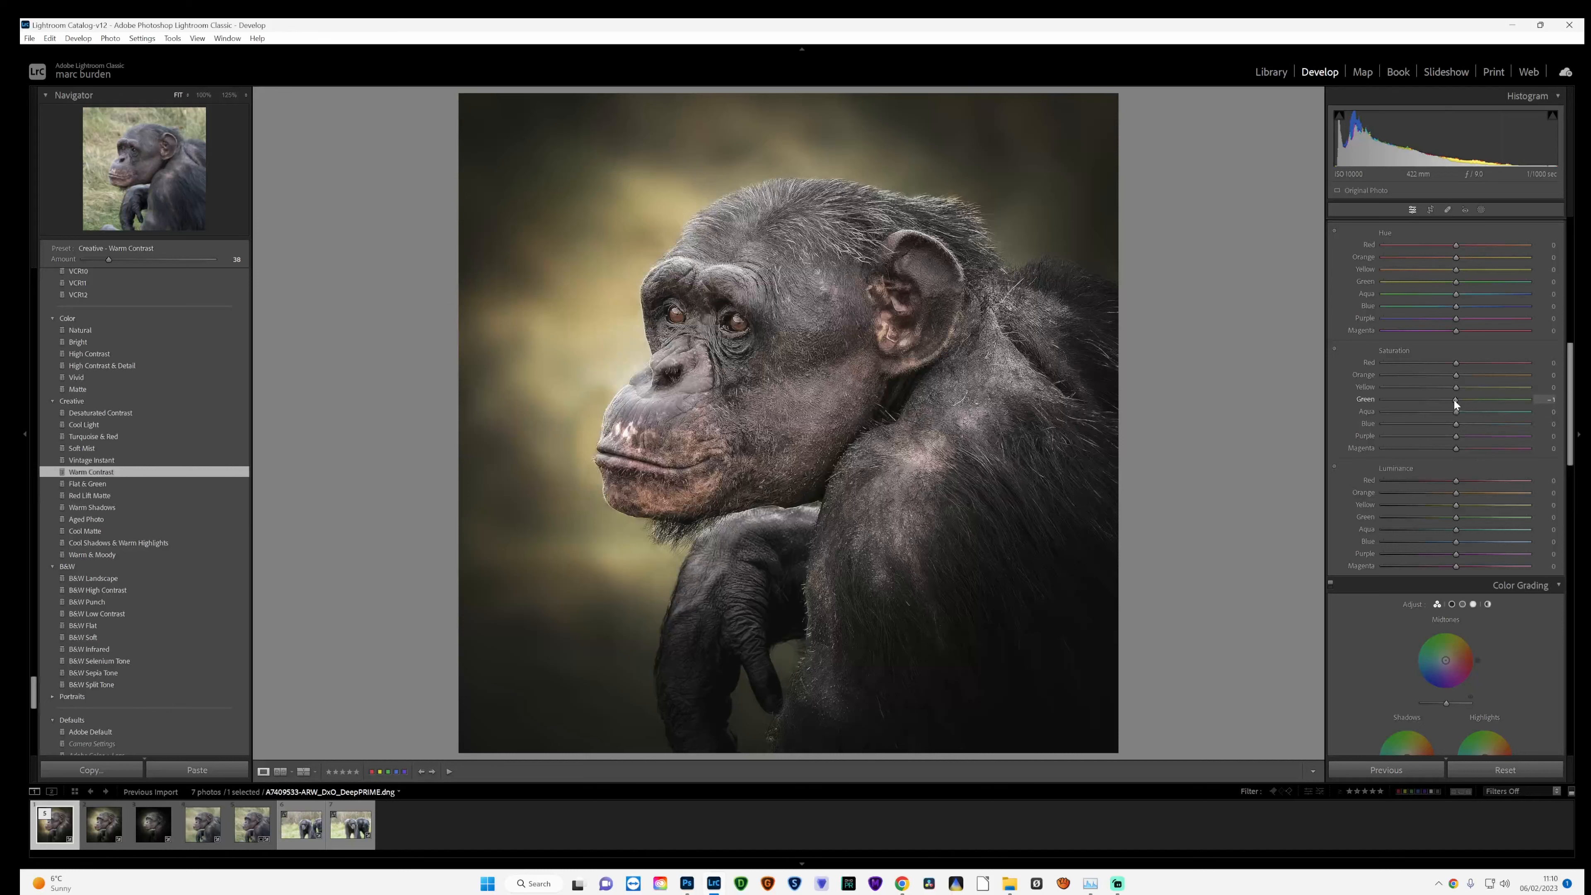
- Set the portrait's Green saturation to -100 and Blue saturation to about -39
{"action": "left_click_drag", "start_coordinate": [1392, 402], "coordinate": [1380, 402]}
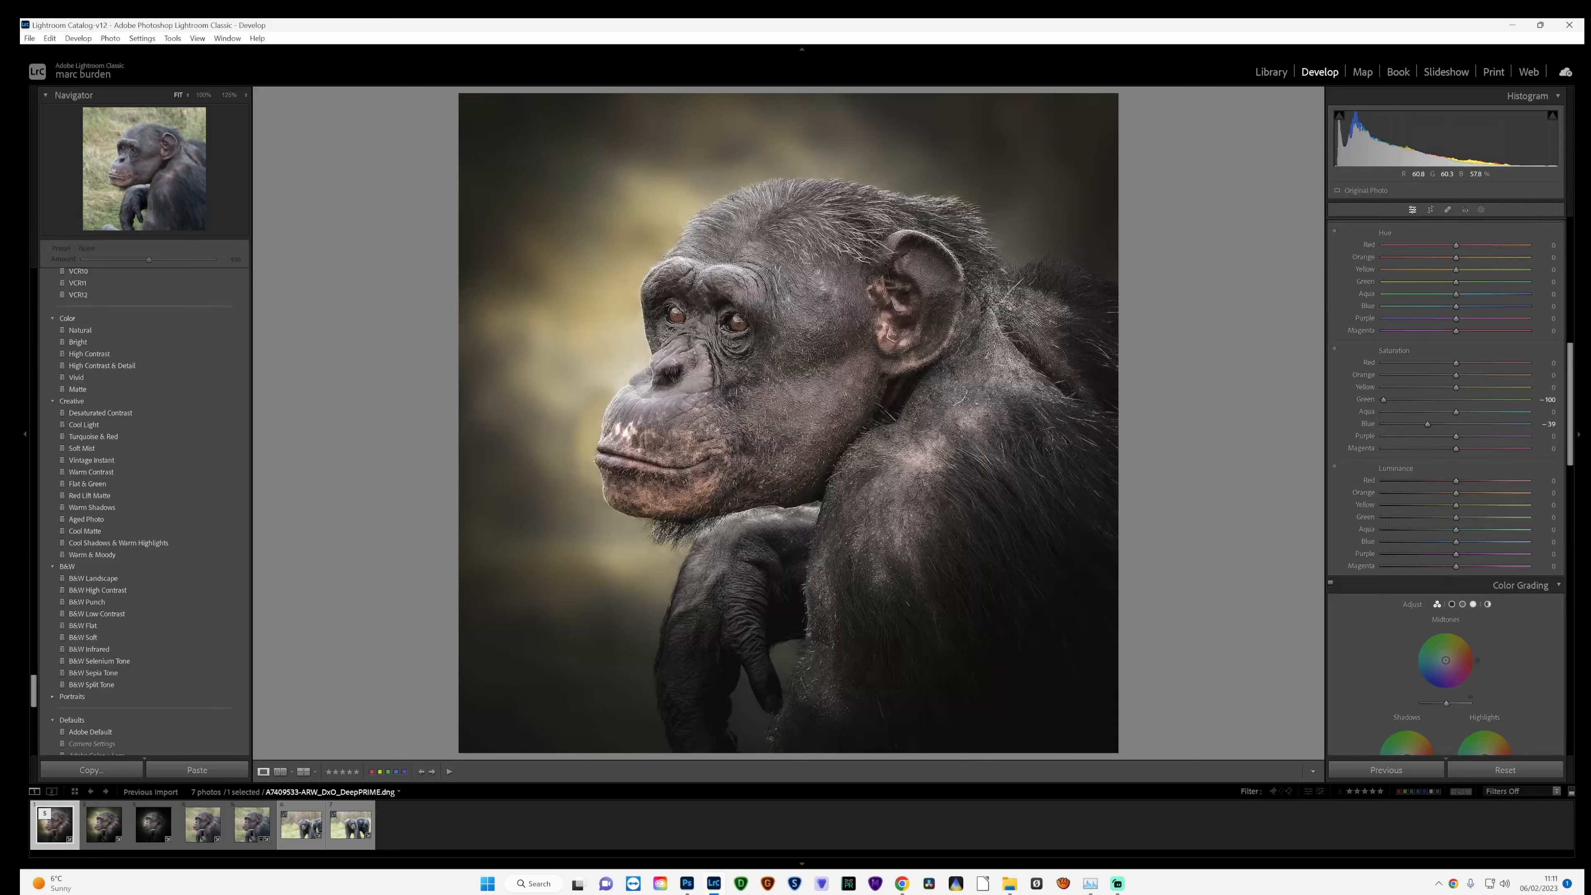
- Switch to Photoshop and close the earlier, unfinished chimpanzee portrait document
{"action": "left_click", "coordinate": [687, 883]}
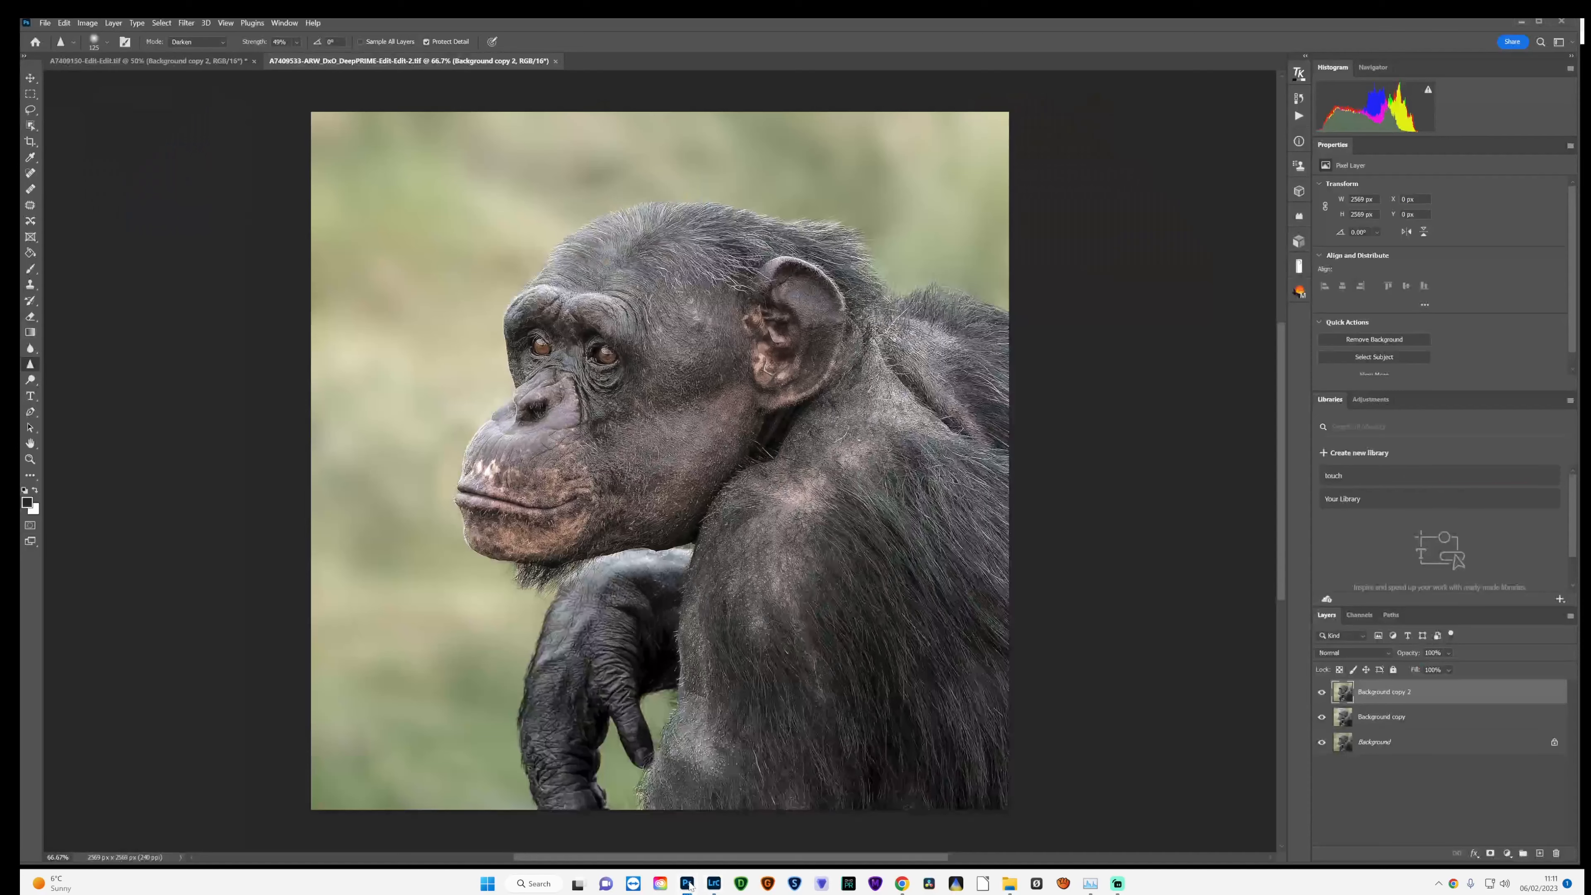
{"action": "left_click", "coordinate": [555, 61]}
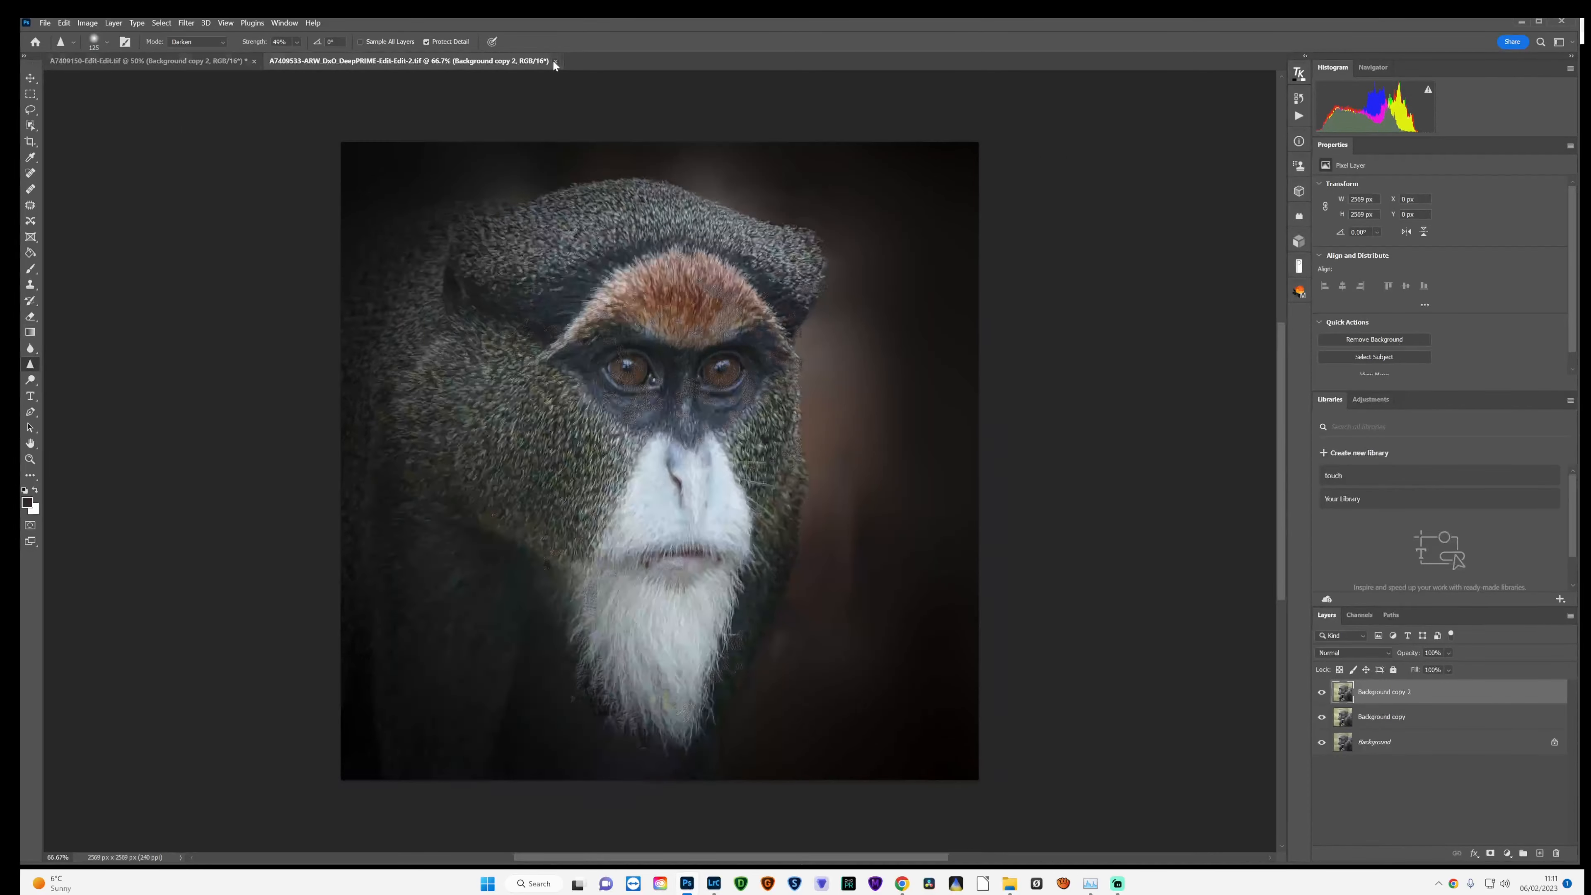
- Return to Lightroom Classic and open the toned portrait in Photoshop 2023 as a copy with Lightroom adjustments
{"action": "left_click", "coordinate": [713, 883]}
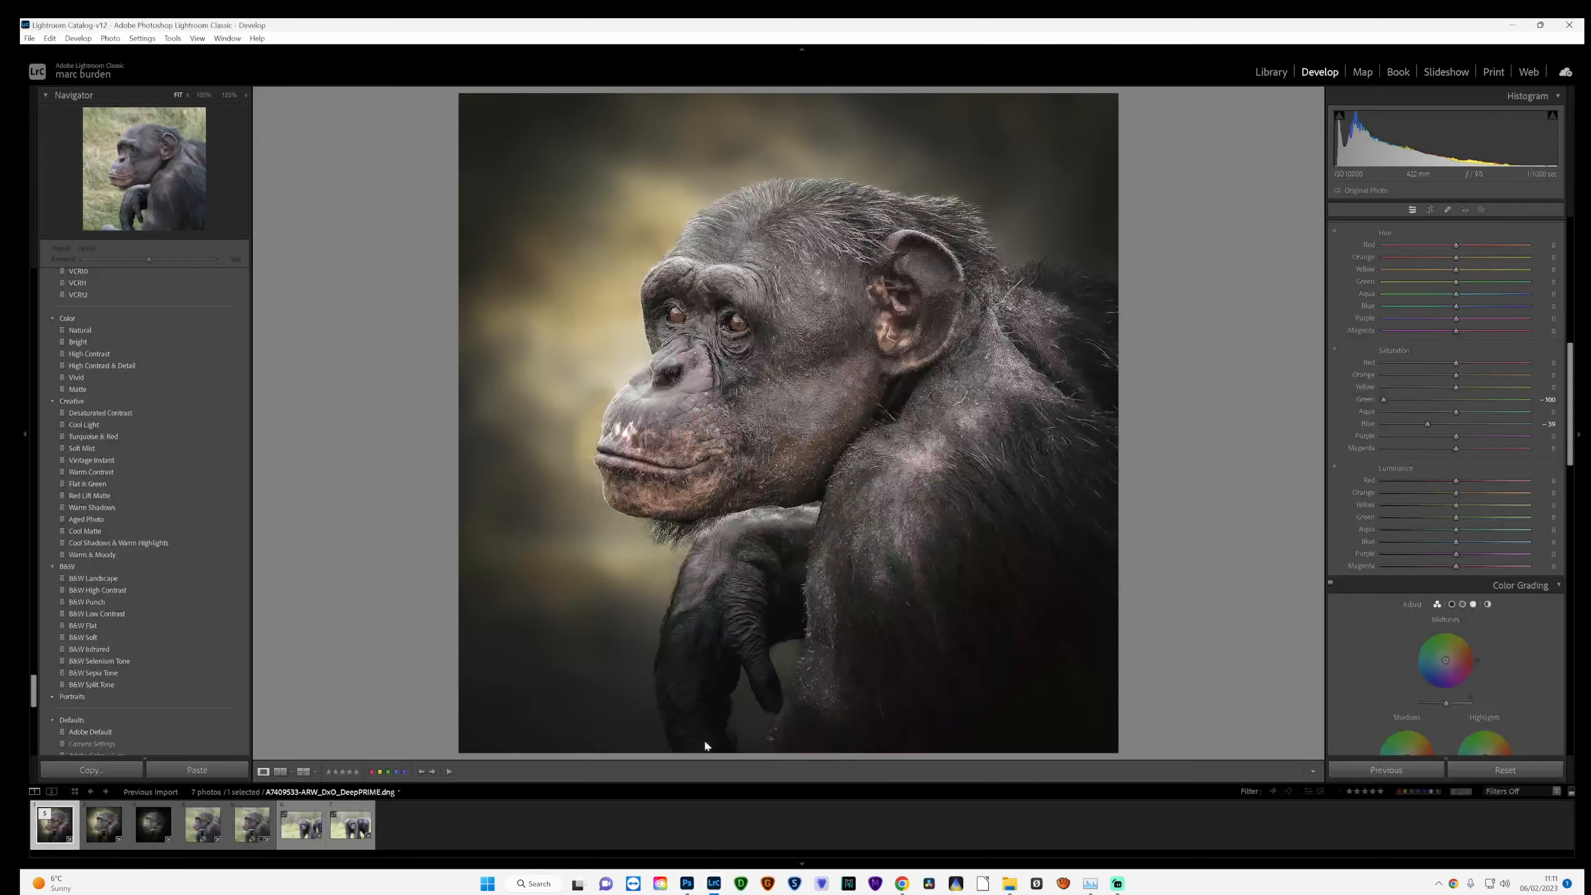
{"action": "right_click", "coordinate": [720, 262]}
{"action": "mouse_move", "coordinate": [808, 370]}
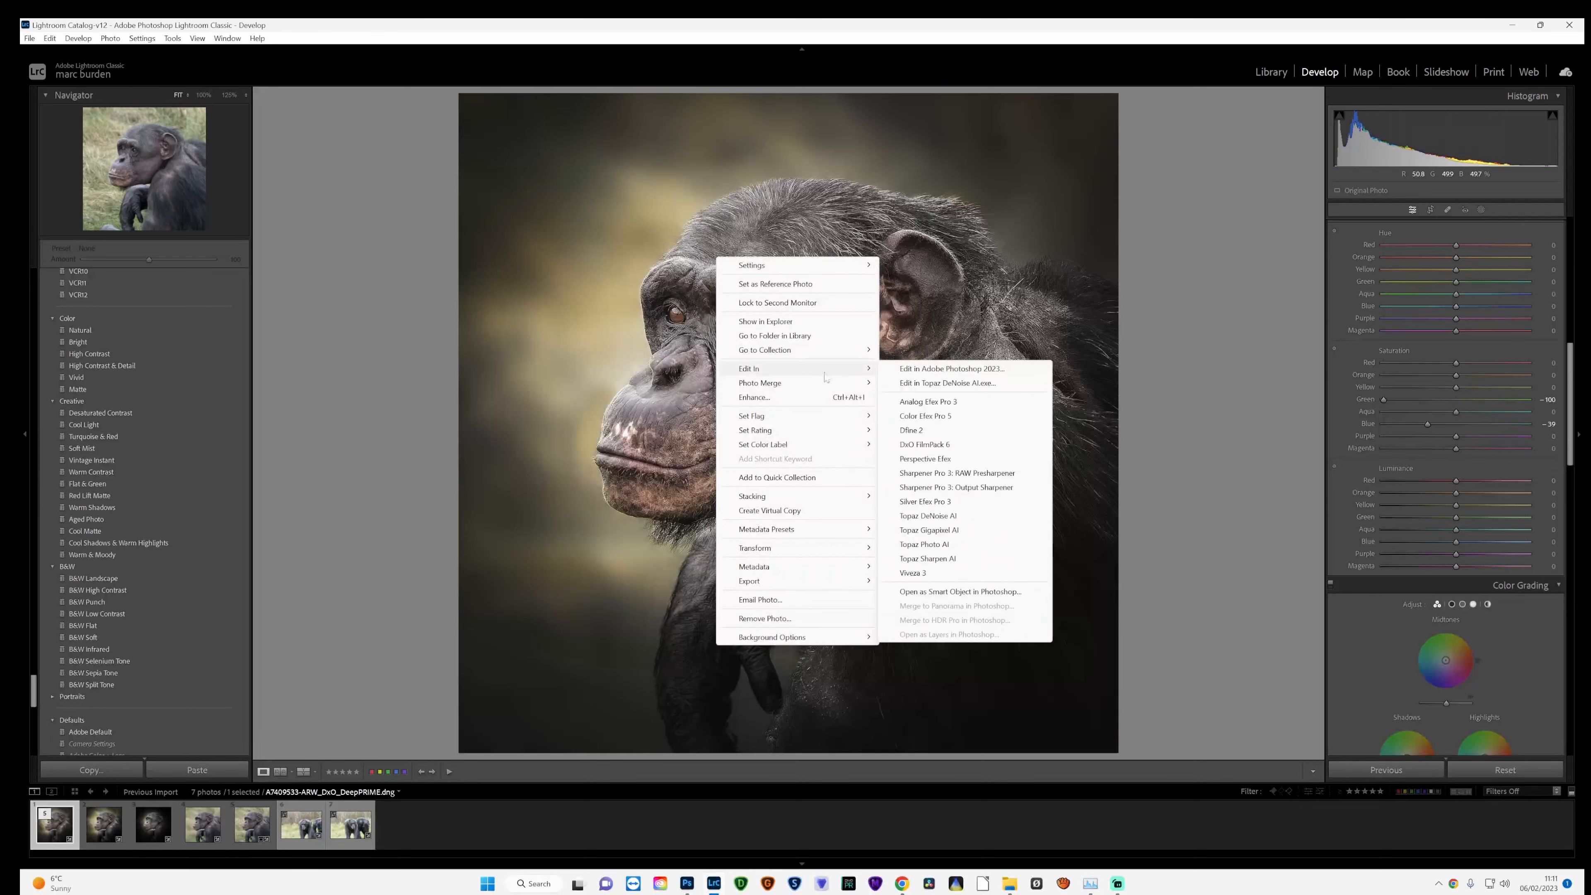
{"action": "left_click", "coordinate": [928, 370]}
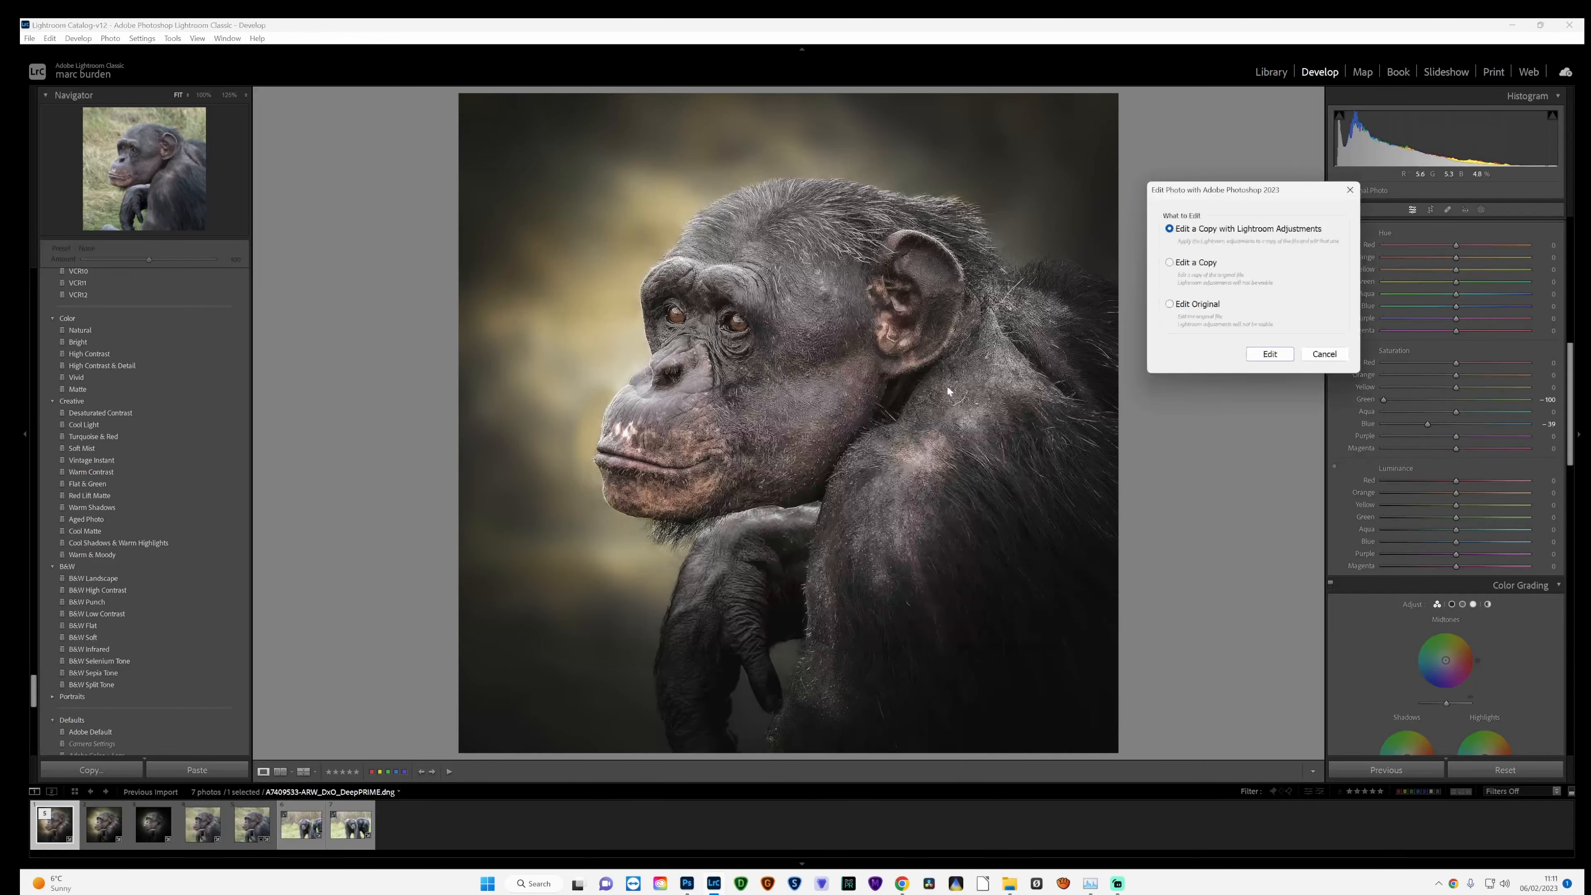
{"action": "left_click", "coordinate": [1282, 355]}
- Duplicate the Background layer, keeping the name Background copy
{"action": "right_click", "coordinate": [1402, 695]}
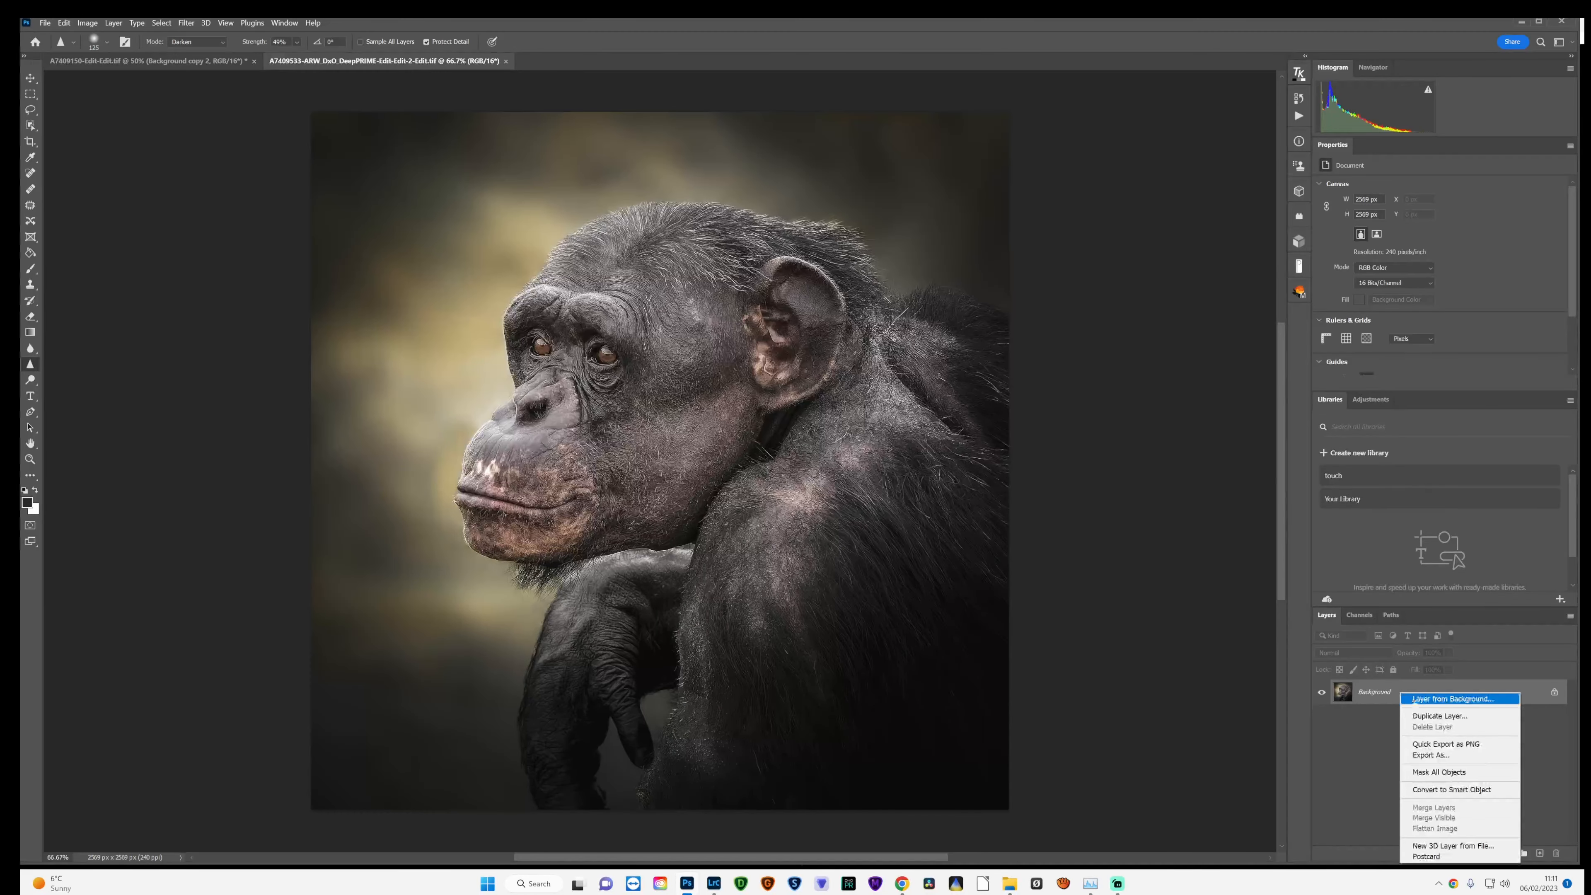
{"action": "left_click", "coordinate": [1428, 717]}
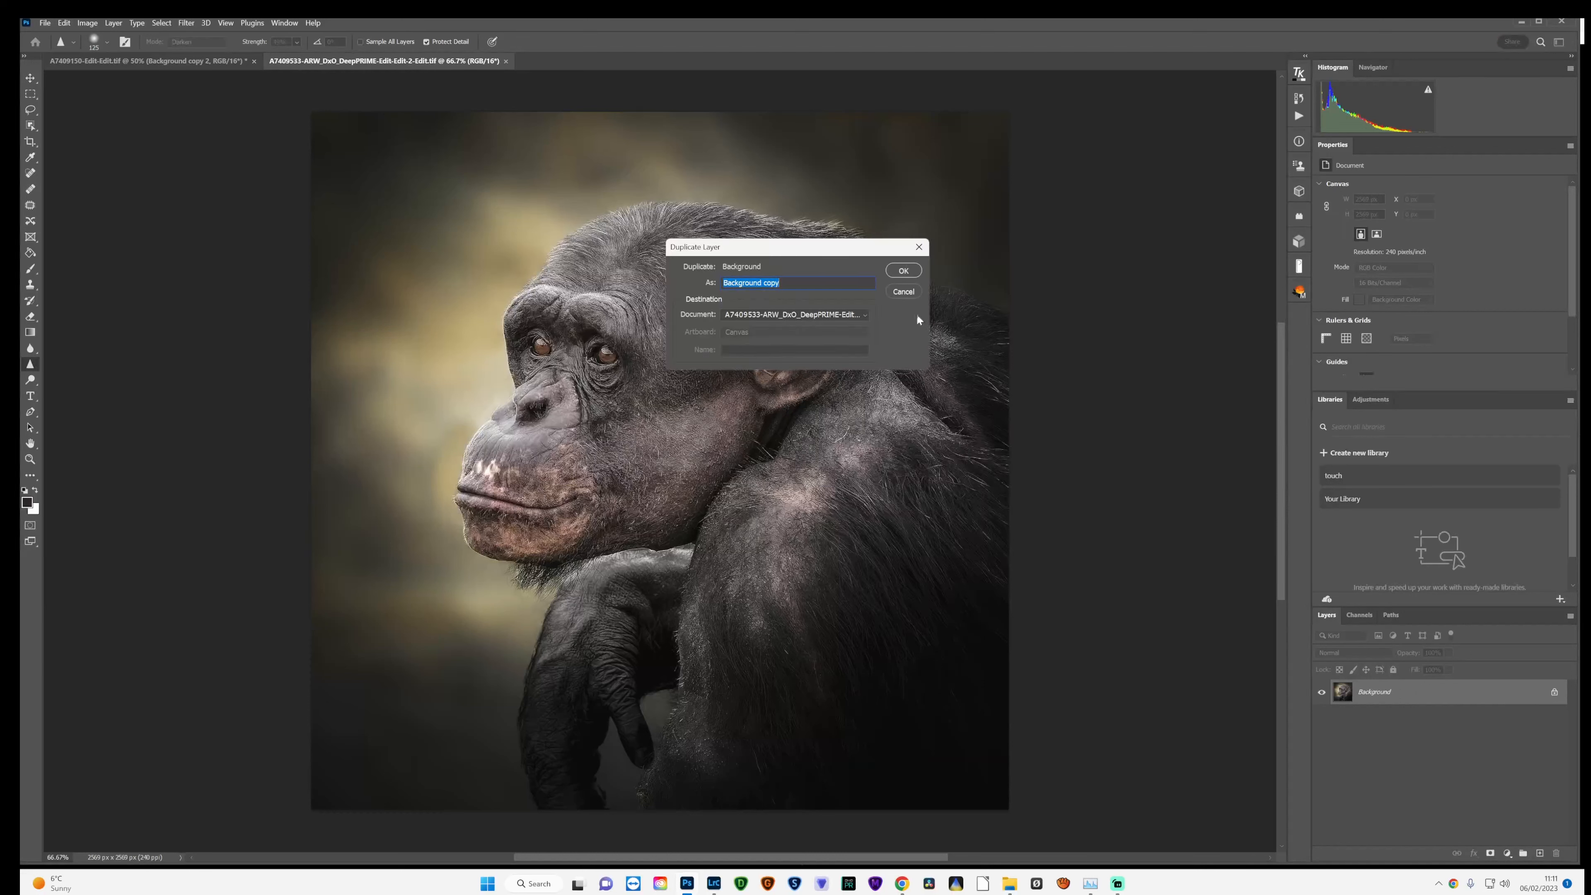
{"action": "left_click", "coordinate": [903, 271]}
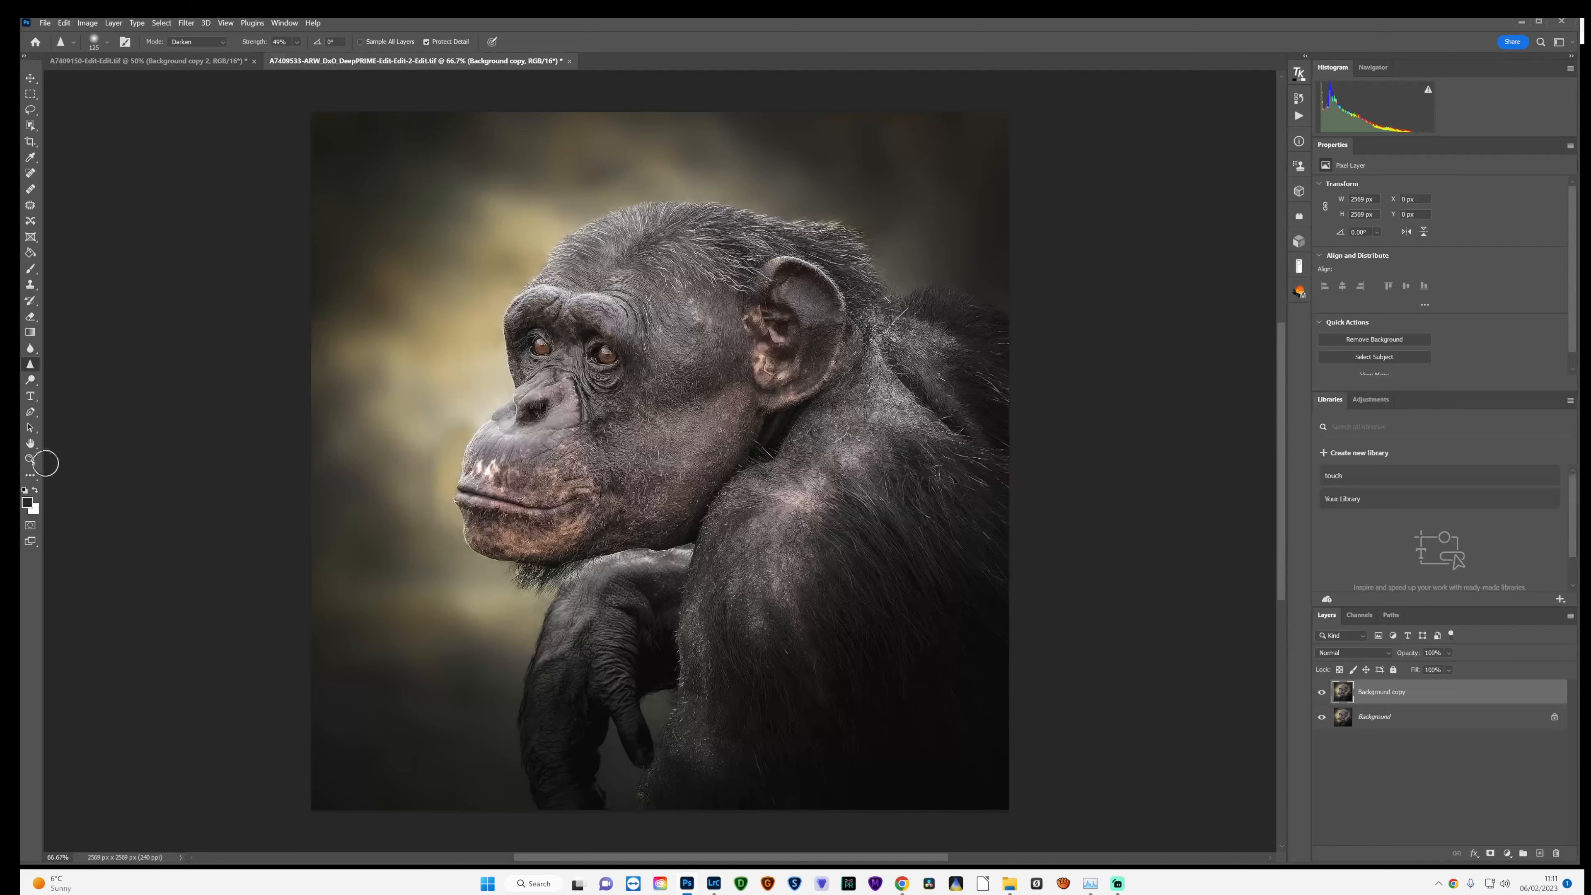
- Set the Clone Stamp tool to Darken mode for retouching the bright edge around the chimpanzee's mouth and jaw
{"action": "left_click", "coordinate": [29, 459]}
{"action": "left_click", "coordinate": [470, 536]}
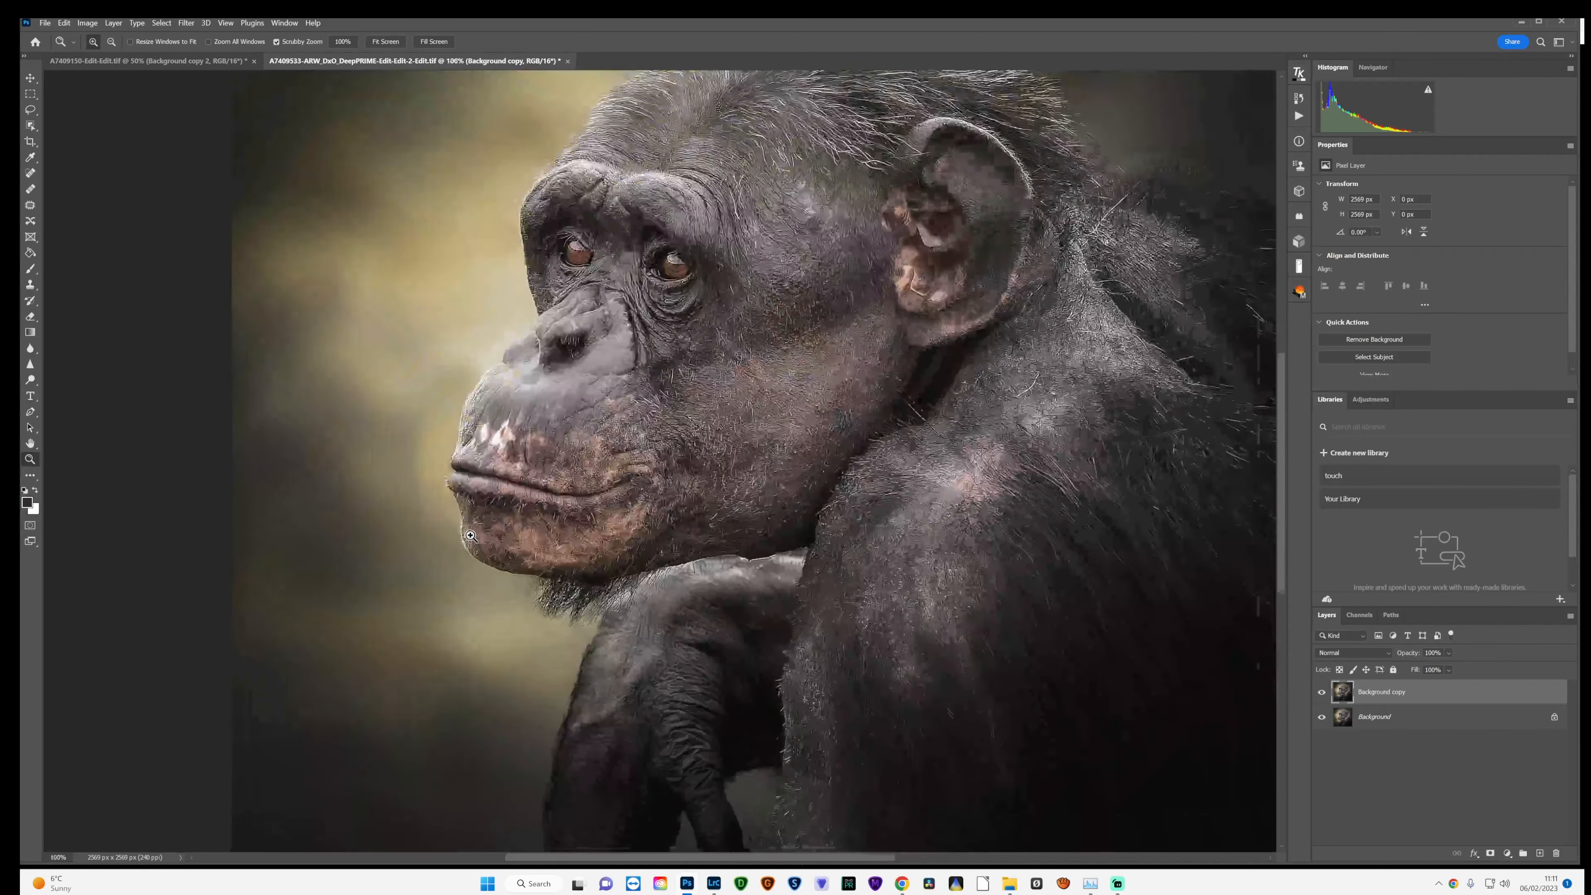
{"action": "left_click", "coordinate": [470, 535]}
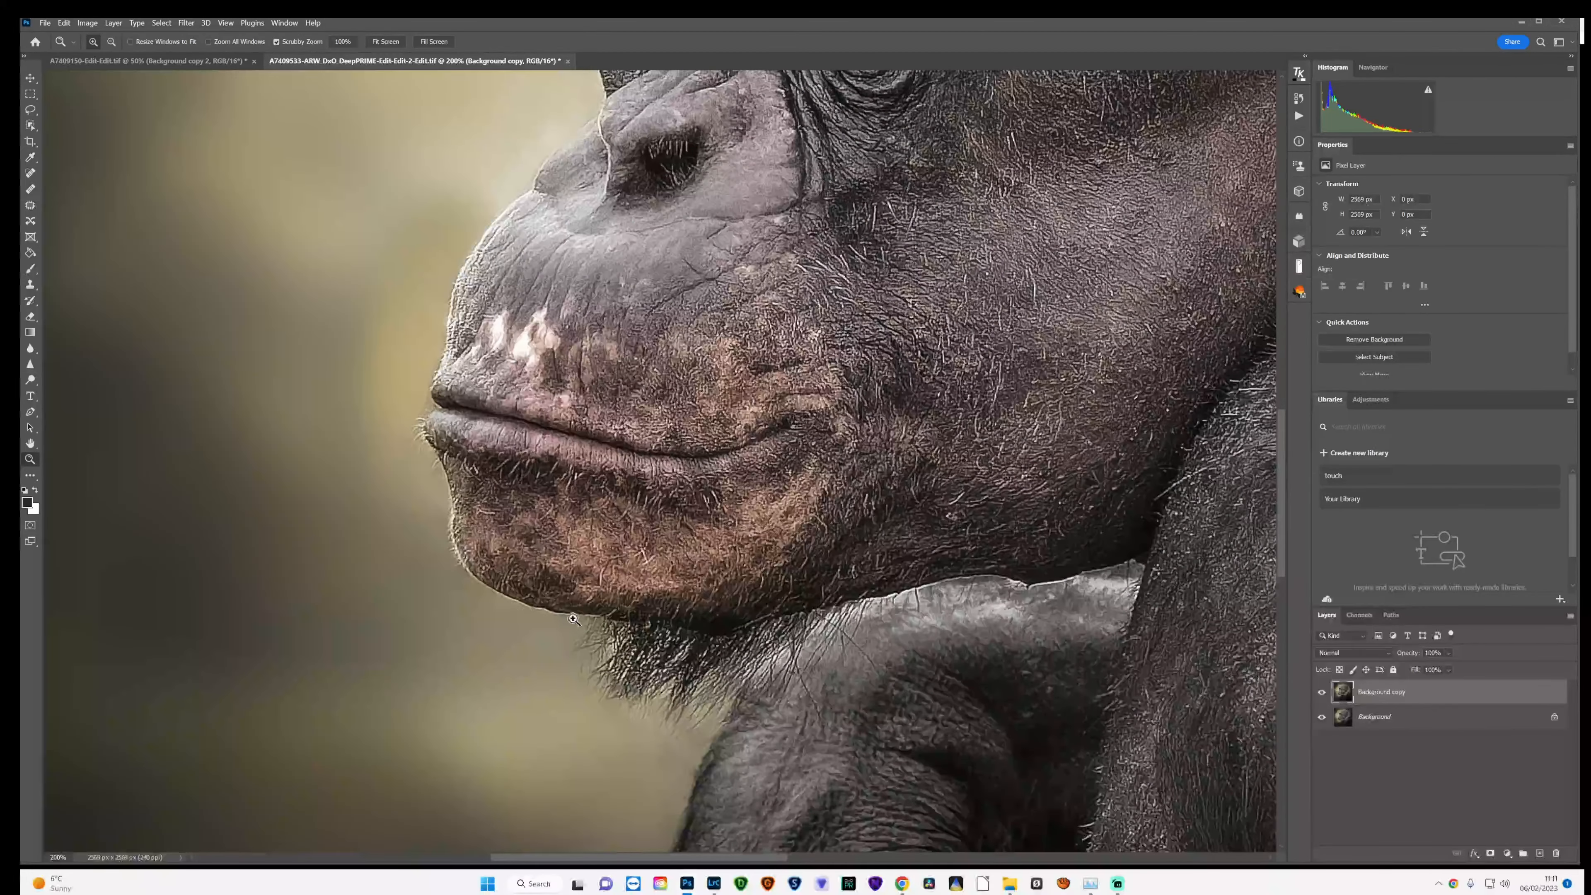
{"action": "left_click_drag", "start_coordinate": [973, 586], "coordinate": [982, 581]}
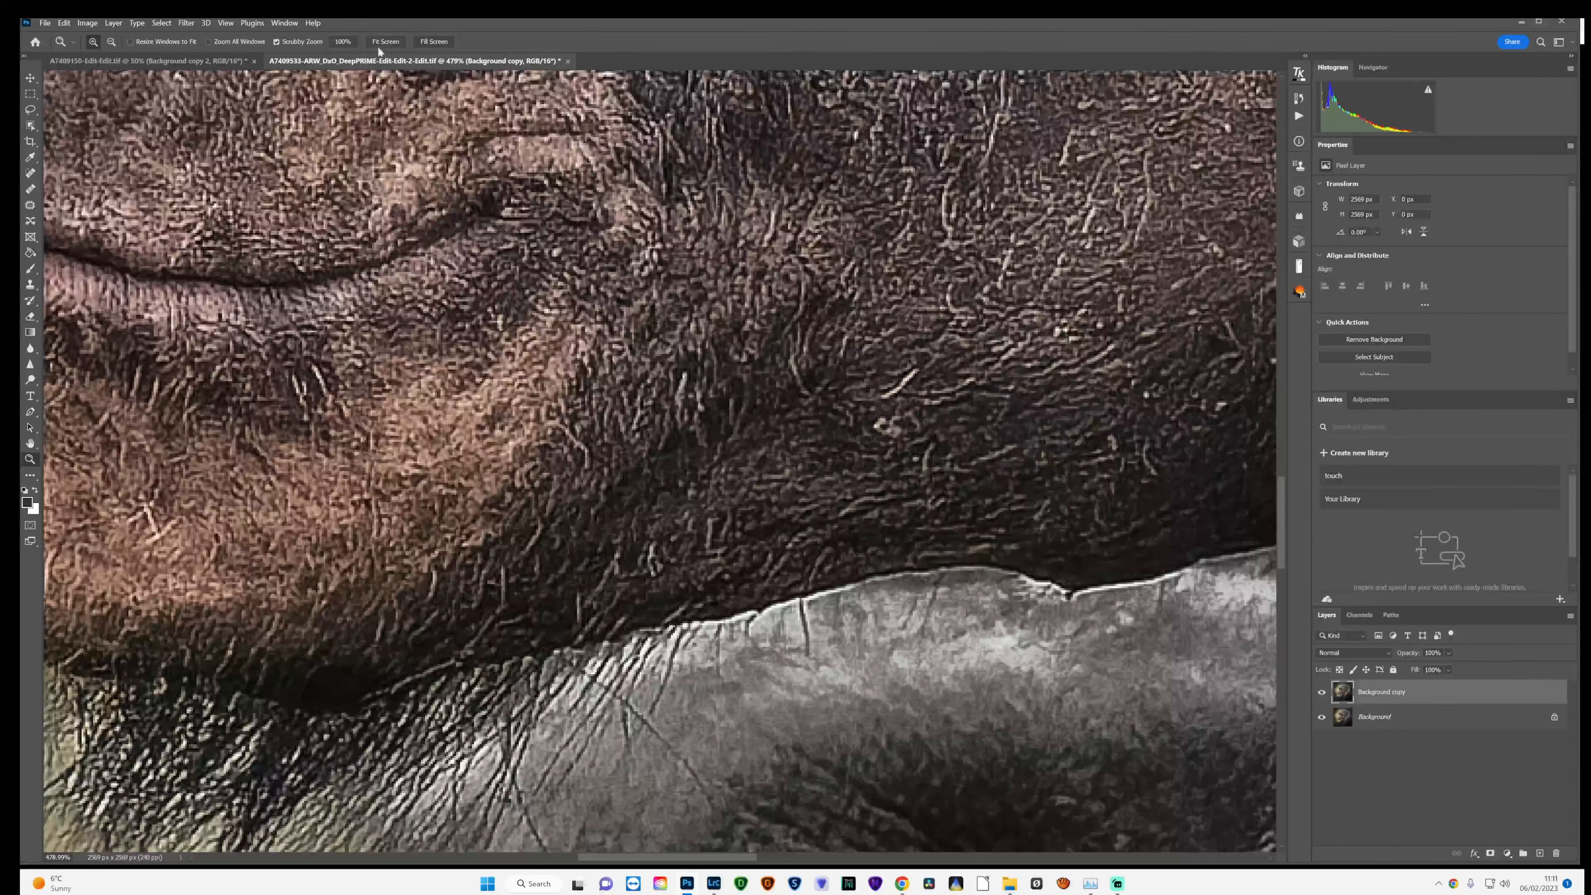
{"action": "left_click", "coordinate": [393, 44]}
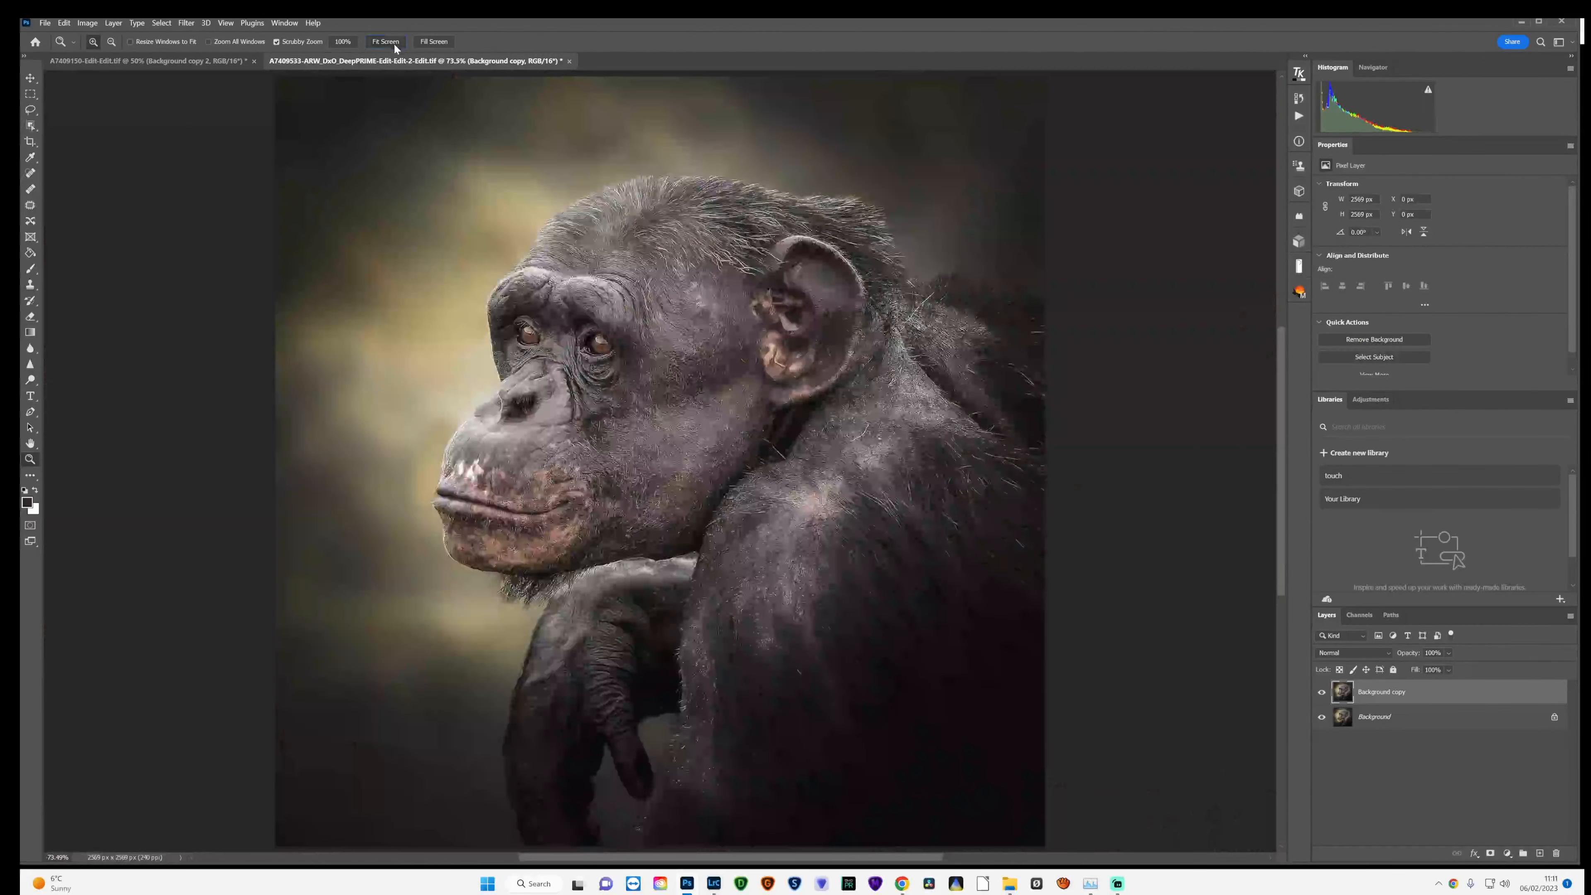
{"action": "left_click", "coordinate": [491, 520]}
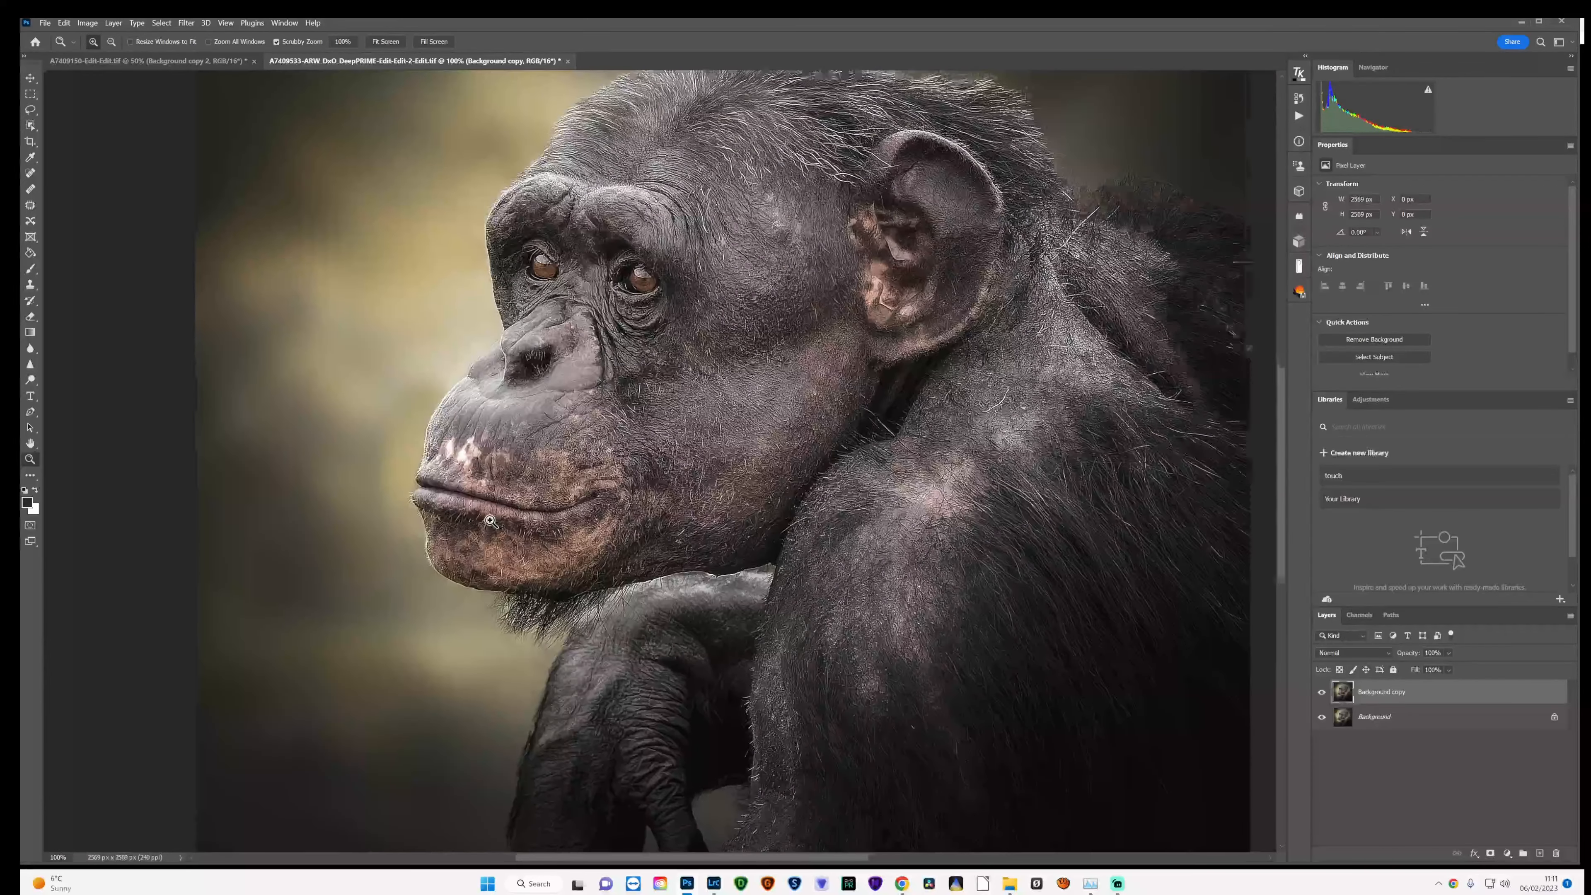
{"action": "left_click", "coordinate": [491, 520]}
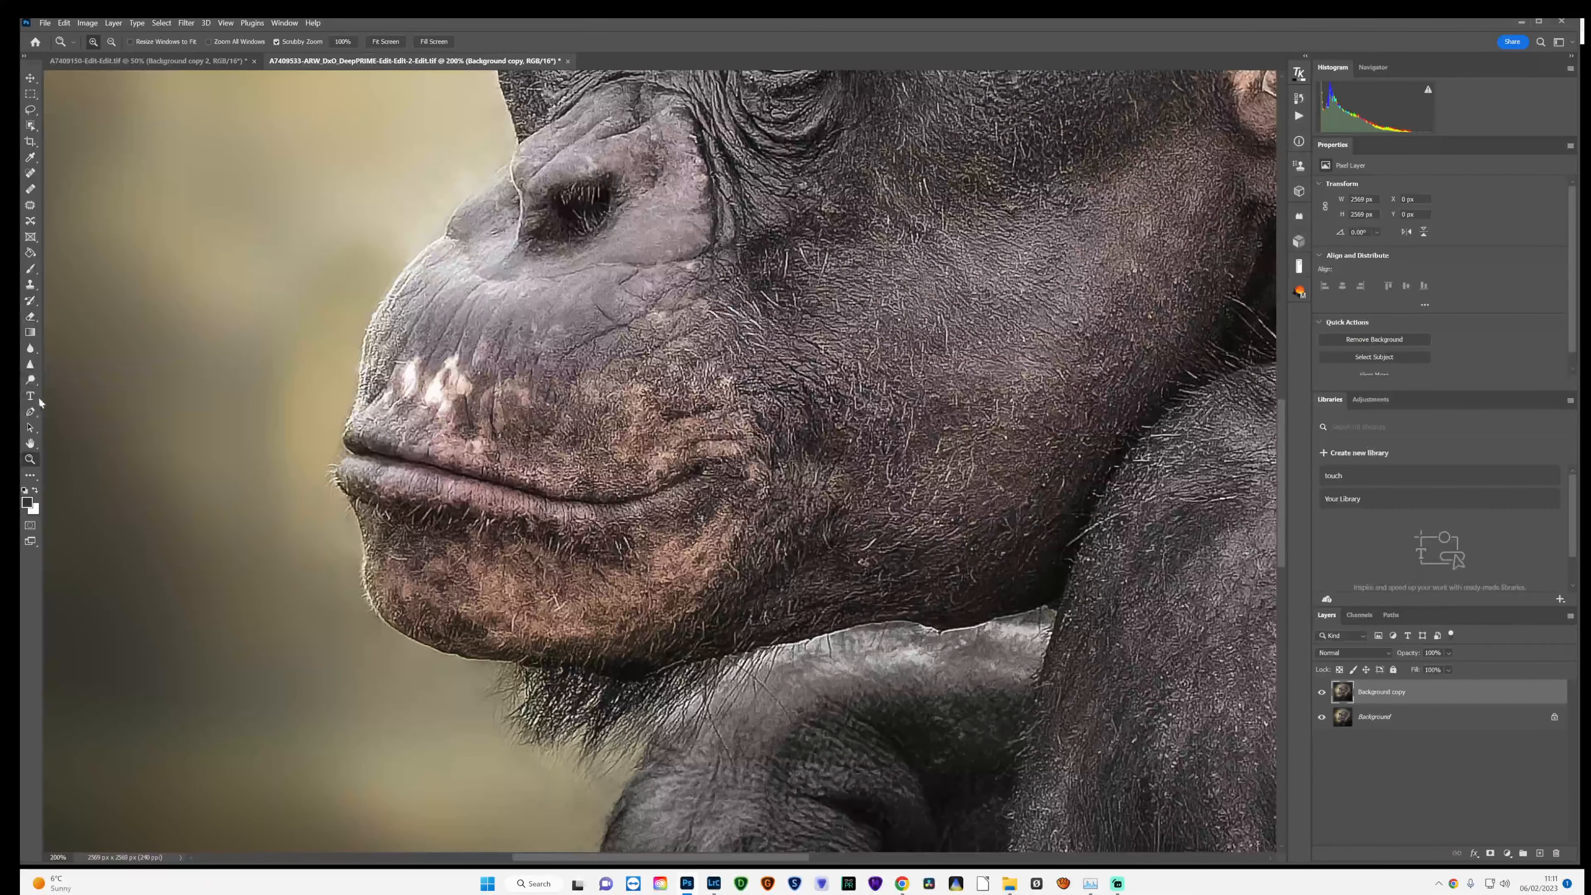
{"action": "left_click", "coordinate": [32, 289]}
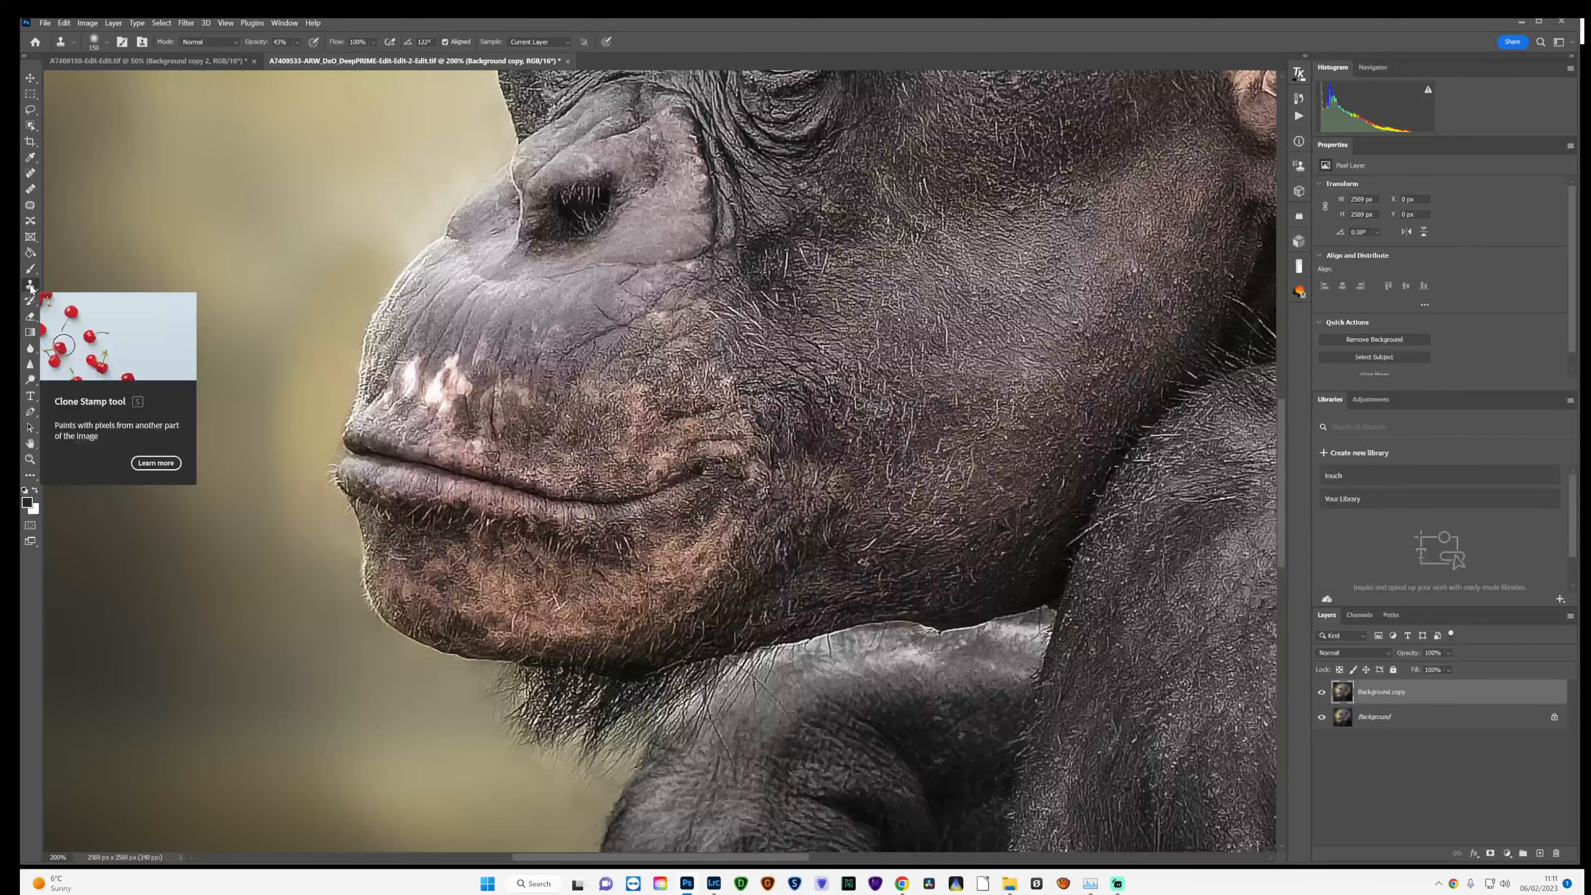
{"action": "left_click", "coordinate": [211, 42]}
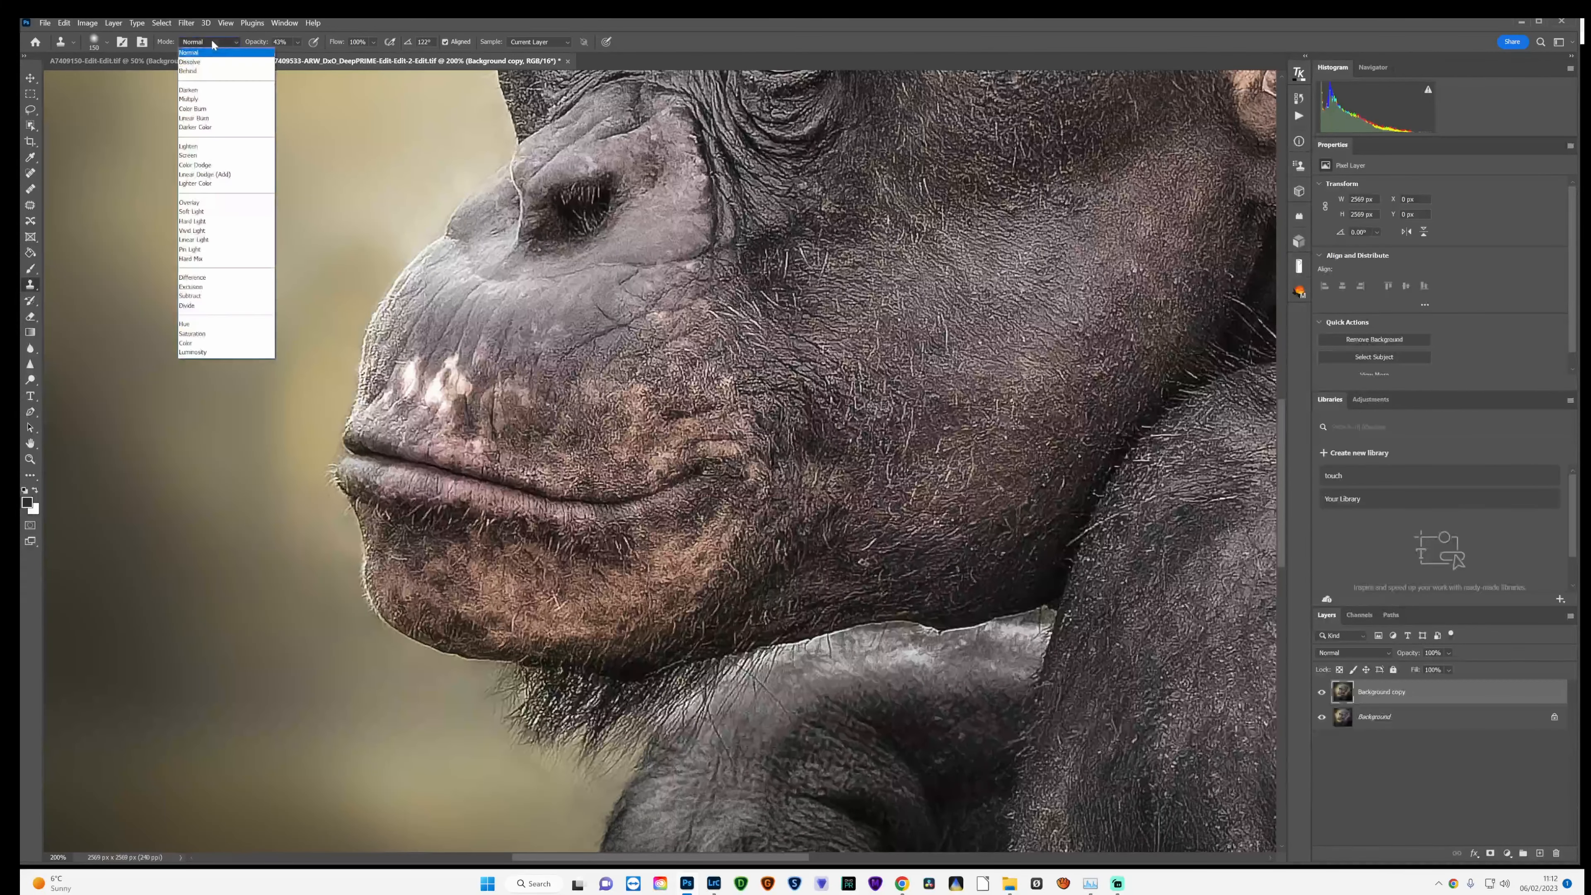
{"action": "left_click", "coordinate": [213, 90]}
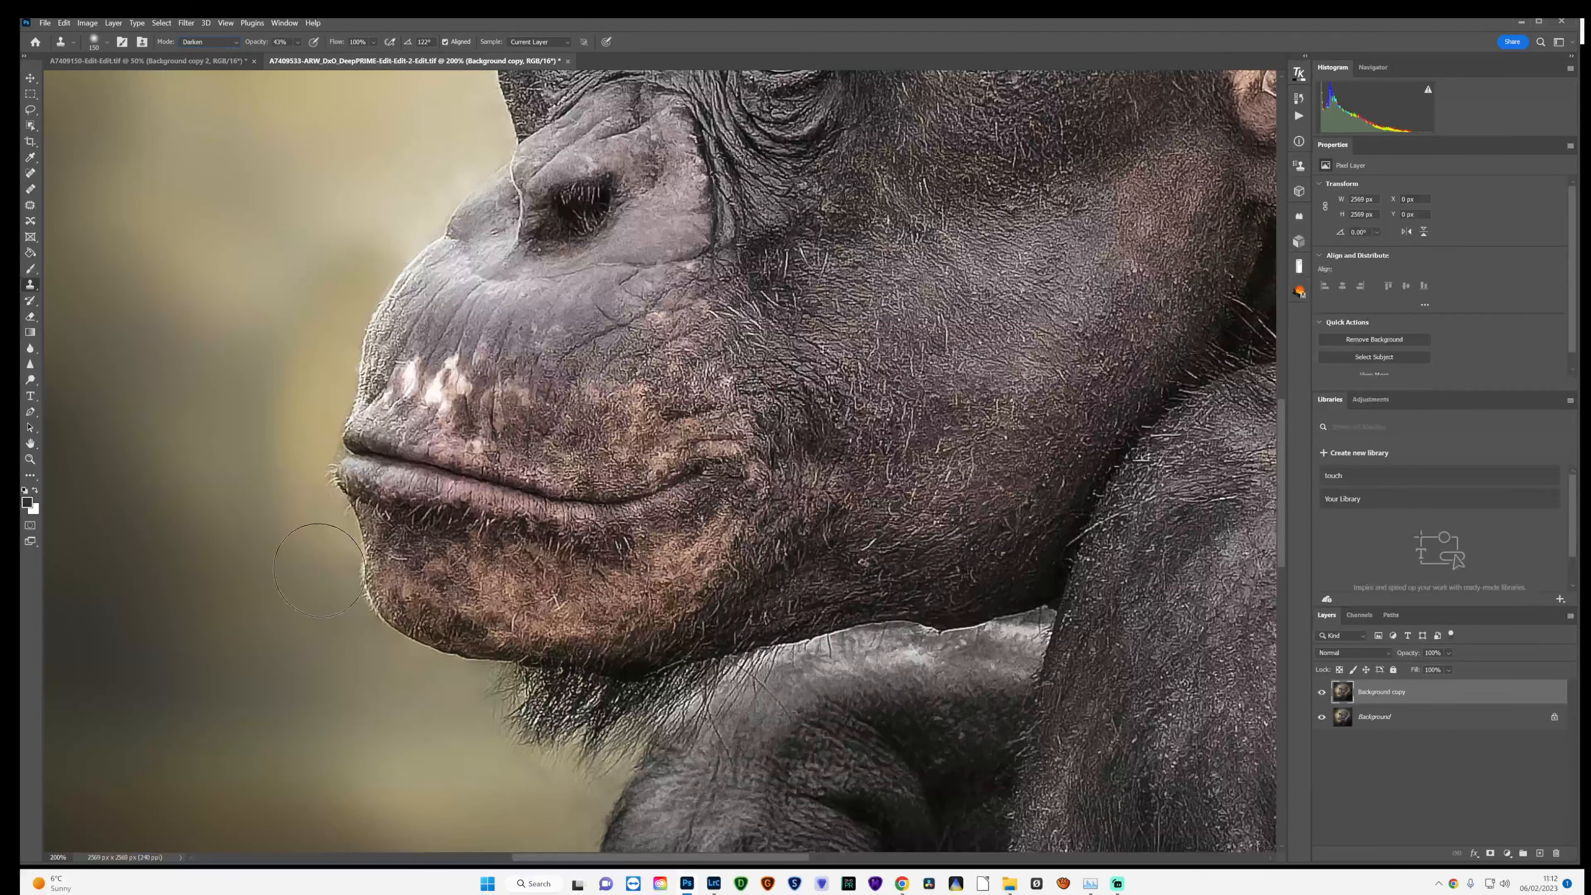
- Shrink the Clone Stamp brush, sample beside the jaw line and try cloning over the bright edge above the hand at 43% opacity
{"action": "left_click", "coordinate": [213, 576]}
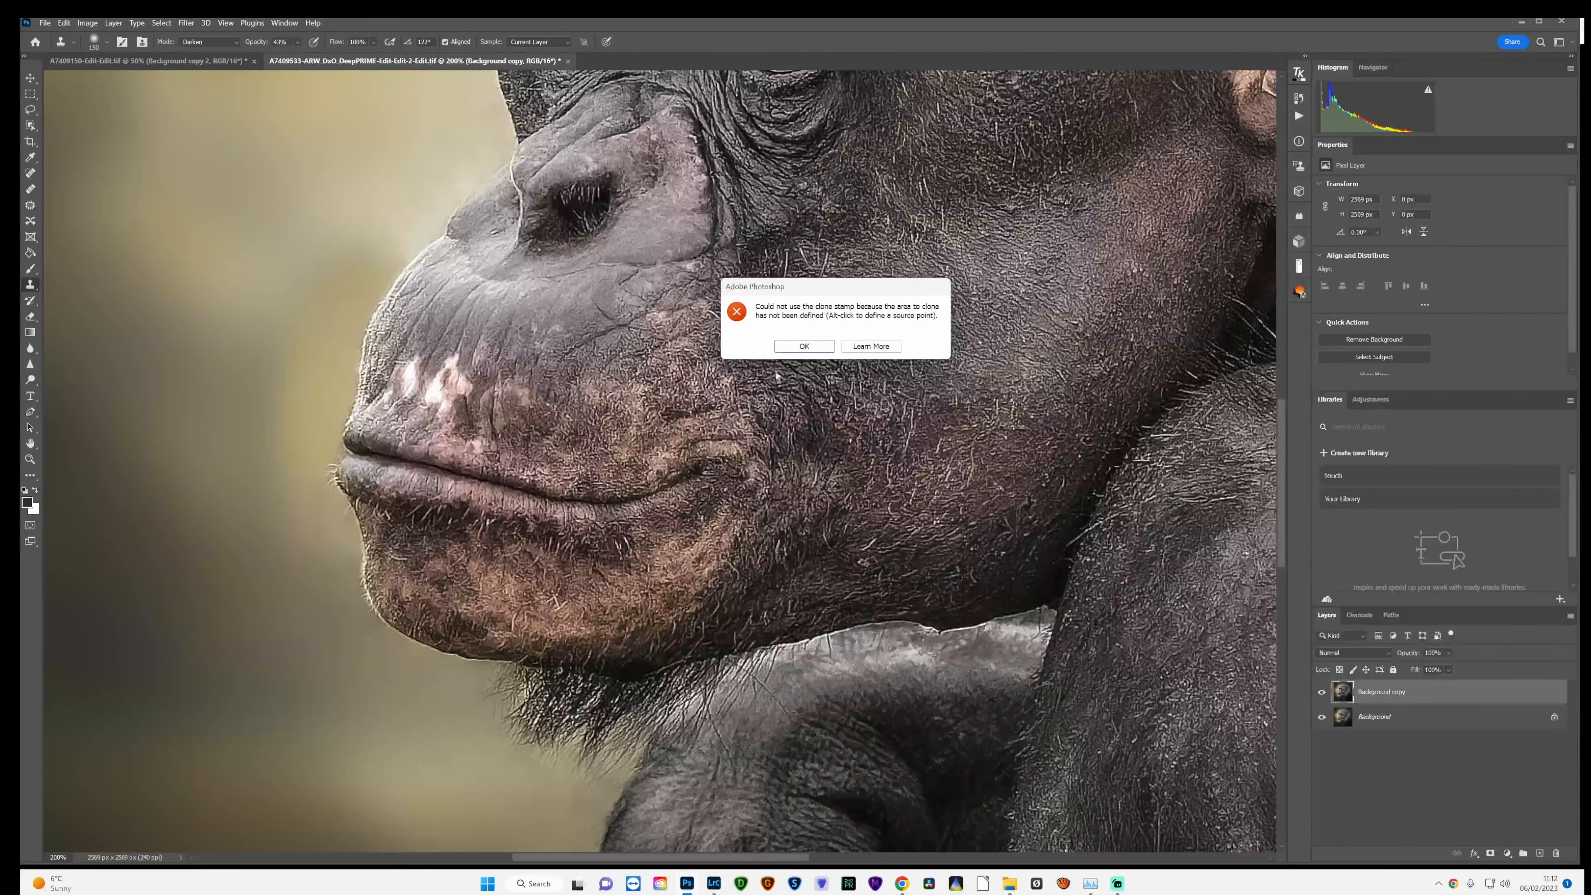
{"action": "left_click", "coordinate": [790, 347]}
{"action": "key", "text": "bracketleft"}
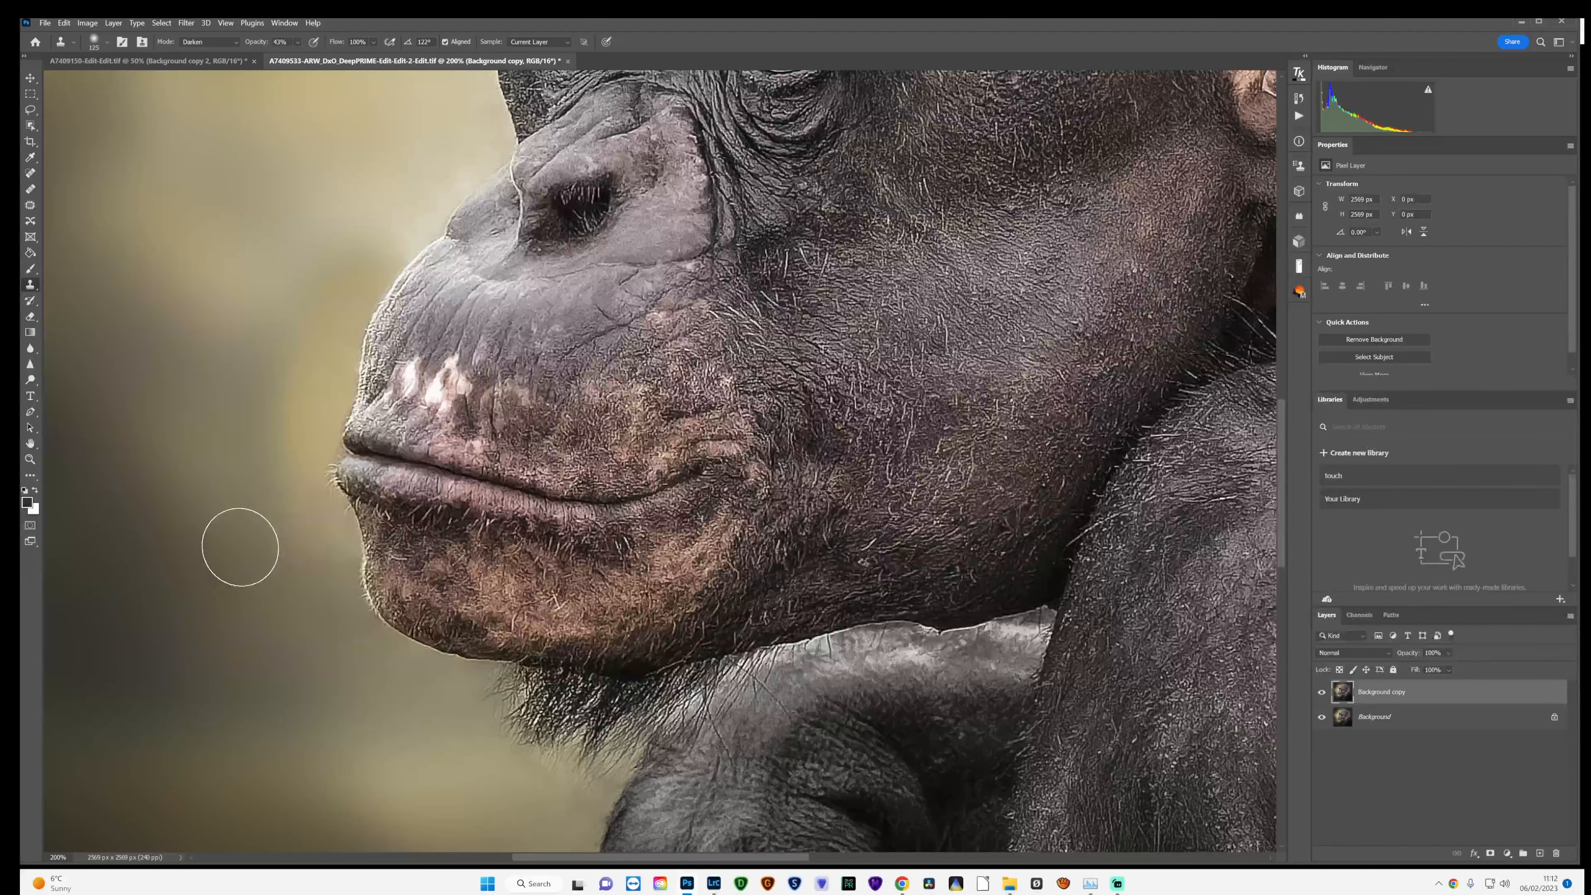
{"action": "key", "text": "bracketleft"}
{"action": "key", "text": "bracketleft"}
{"action": "key", "text": "bracketleft"}
{"action": "key", "text": "bracketleft"}
{"action": "key", "text": "bracketleft"}
{"action": "key", "text": "bracketleft"}
{"action": "key", "text": "bracketleft"}
{"action": "key", "text": "bracketleft"}
{"action": "key", "text": "bracketleft"}
{"action": "key", "text": "bracketleft"}
{"action": "key", "text": "bracketleft"}
{"action": "key", "text": "bracketleft"}
{"action": "key", "text": "bracketleft"}
{"action": "left_click", "coordinate": [961, 622], "text": "alt"}
{"action": "left_click", "coordinate": [947, 623], "text": "alt"}
{"action": "mouse_move", "coordinate": [949, 631]}
{"action": "left_mouse_down"}
{"action": "mouse_move", "coordinate": [979, 625]}
{"action": "mouse_move", "coordinate": [945, 629]}
{"action": "left_mouse_up"}
- Raise the Clone Stamp opacity to 100% and clone dark fur over the bright line along the underside of the jaw
{"action": "left_click_drag", "start_coordinate": [250, 43], "coordinate": [291, 43]}
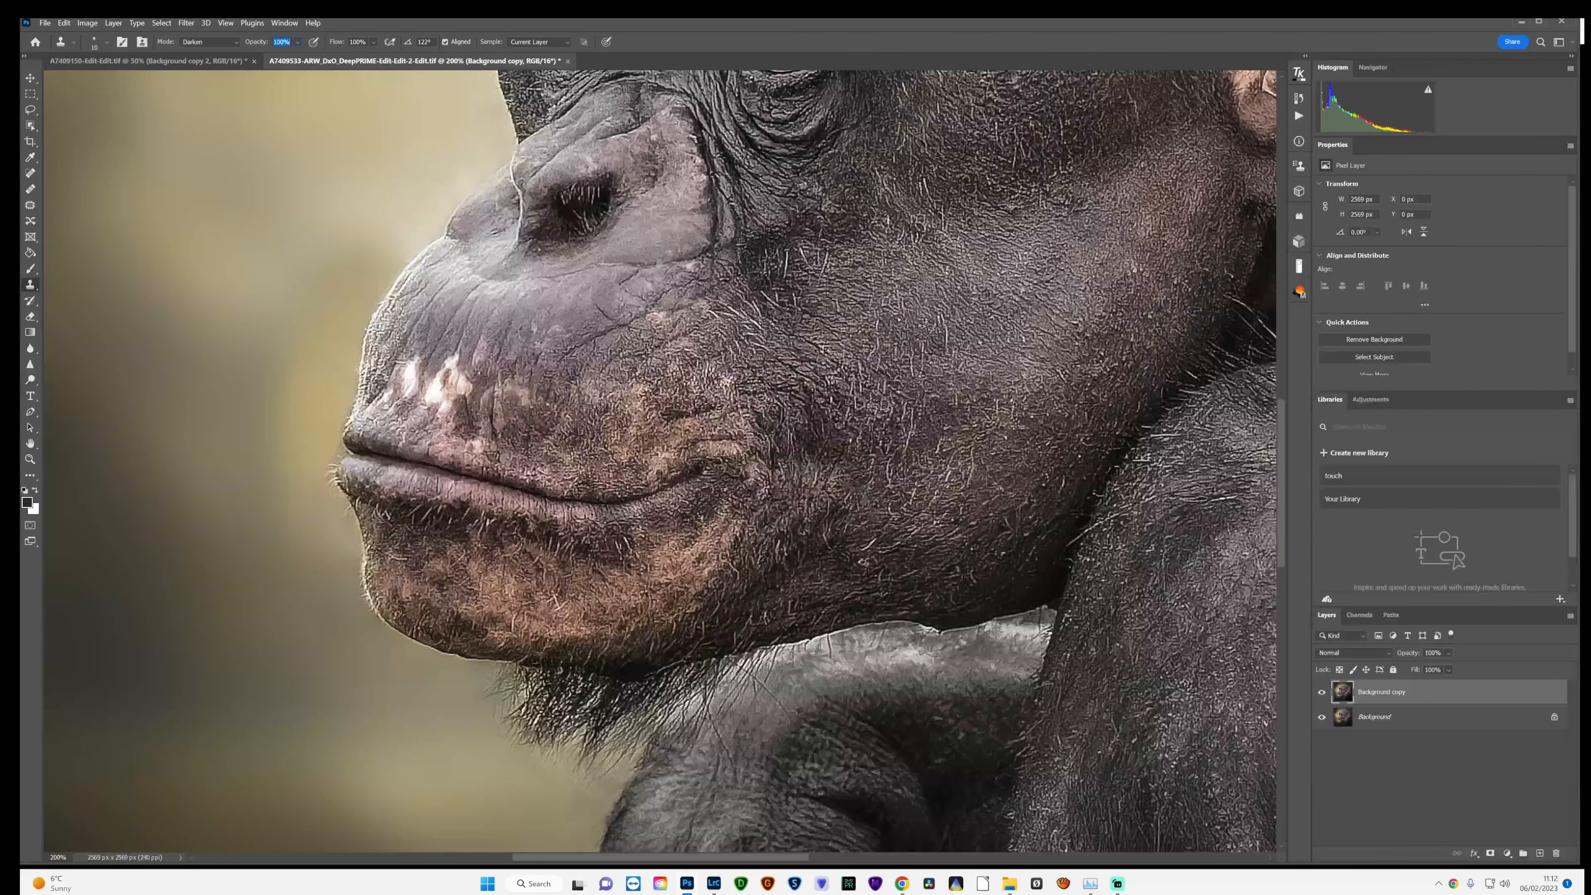
{"action": "left_click", "coordinate": [932, 615], "text": "alt"}
{"action": "mouse_move", "coordinate": [946, 631]}
{"action": "left_mouse_down"}
{"action": "mouse_move", "coordinate": [1056, 605]}
{"action": "mouse_move", "coordinate": [932, 629]}
{"action": "mouse_move", "coordinate": [887, 618]}
{"action": "left_mouse_up"}
{"action": "left_click", "coordinate": [926, 620], "text": "alt"}
{"action": "left_click_drag", "start_coordinate": [835, 632], "coordinate": [749, 649]}
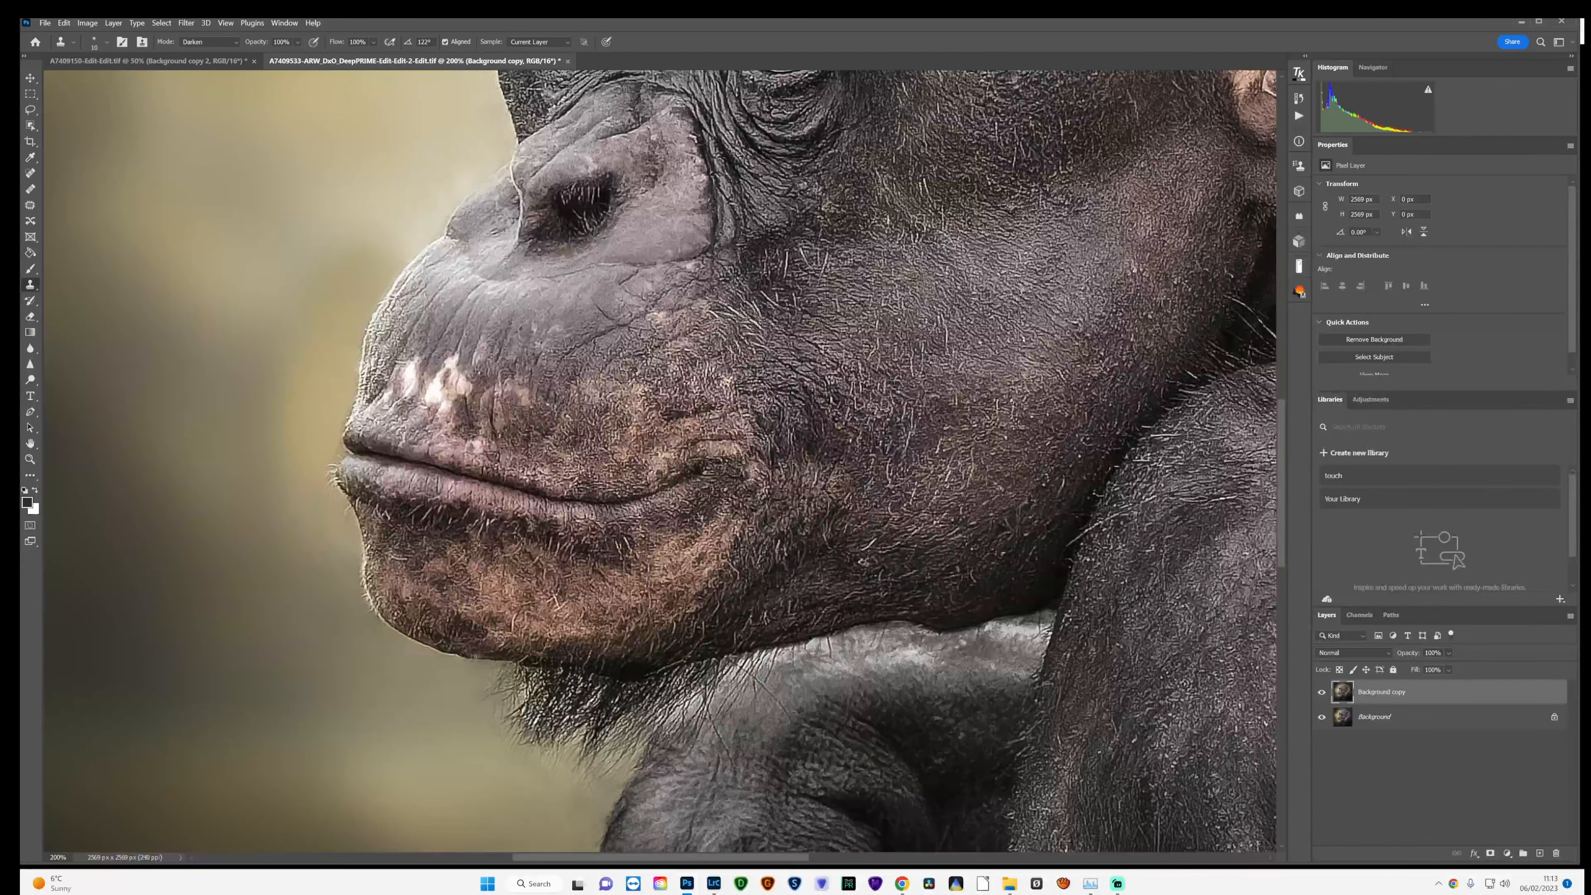
- Lower the Clone Stamp opacity to about 70% and darken the bright outline along the chin, muzzle and nose
{"action": "left_click_drag", "start_coordinate": [257, 45], "coordinate": [240, 44]}
{"action": "left_click_drag", "start_coordinate": [364, 588], "coordinate": [377, 614]}
{"action": "left_click_drag", "start_coordinate": [358, 388], "coordinate": [397, 275]}
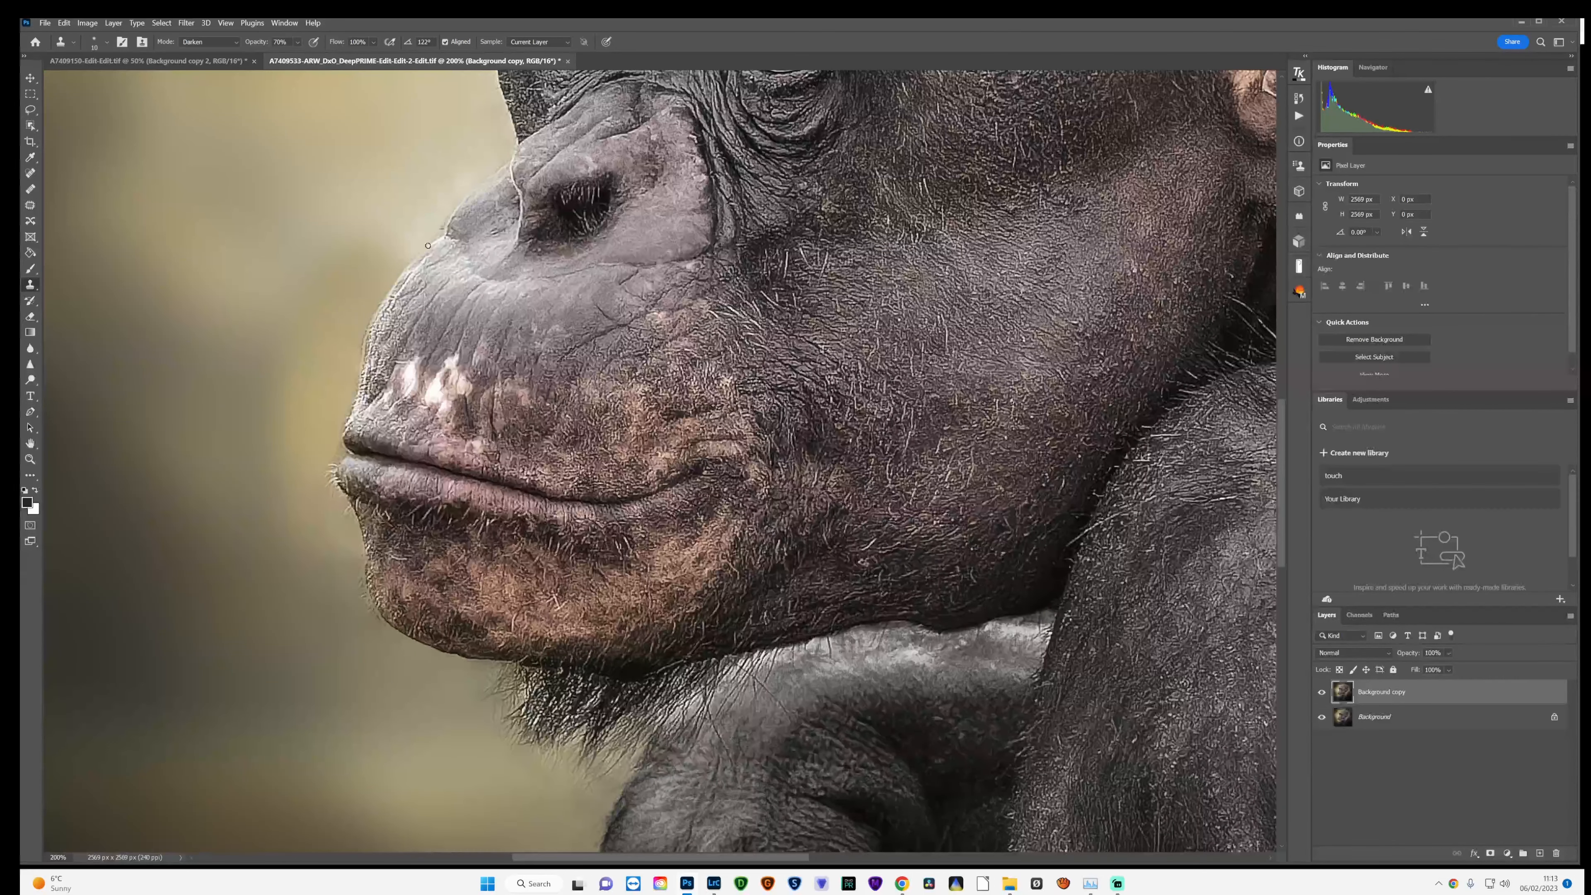
{"action": "left_click_drag", "start_coordinate": [428, 246], "coordinate": [443, 231]}
- Switch the Clone Stamp to Normal mode at about 31% opacity with a slightly larger brush for the facial outline
{"action": "scroll", "coordinate": [490, 245], "scroll_direction": "up", "scroll_amount": 2}
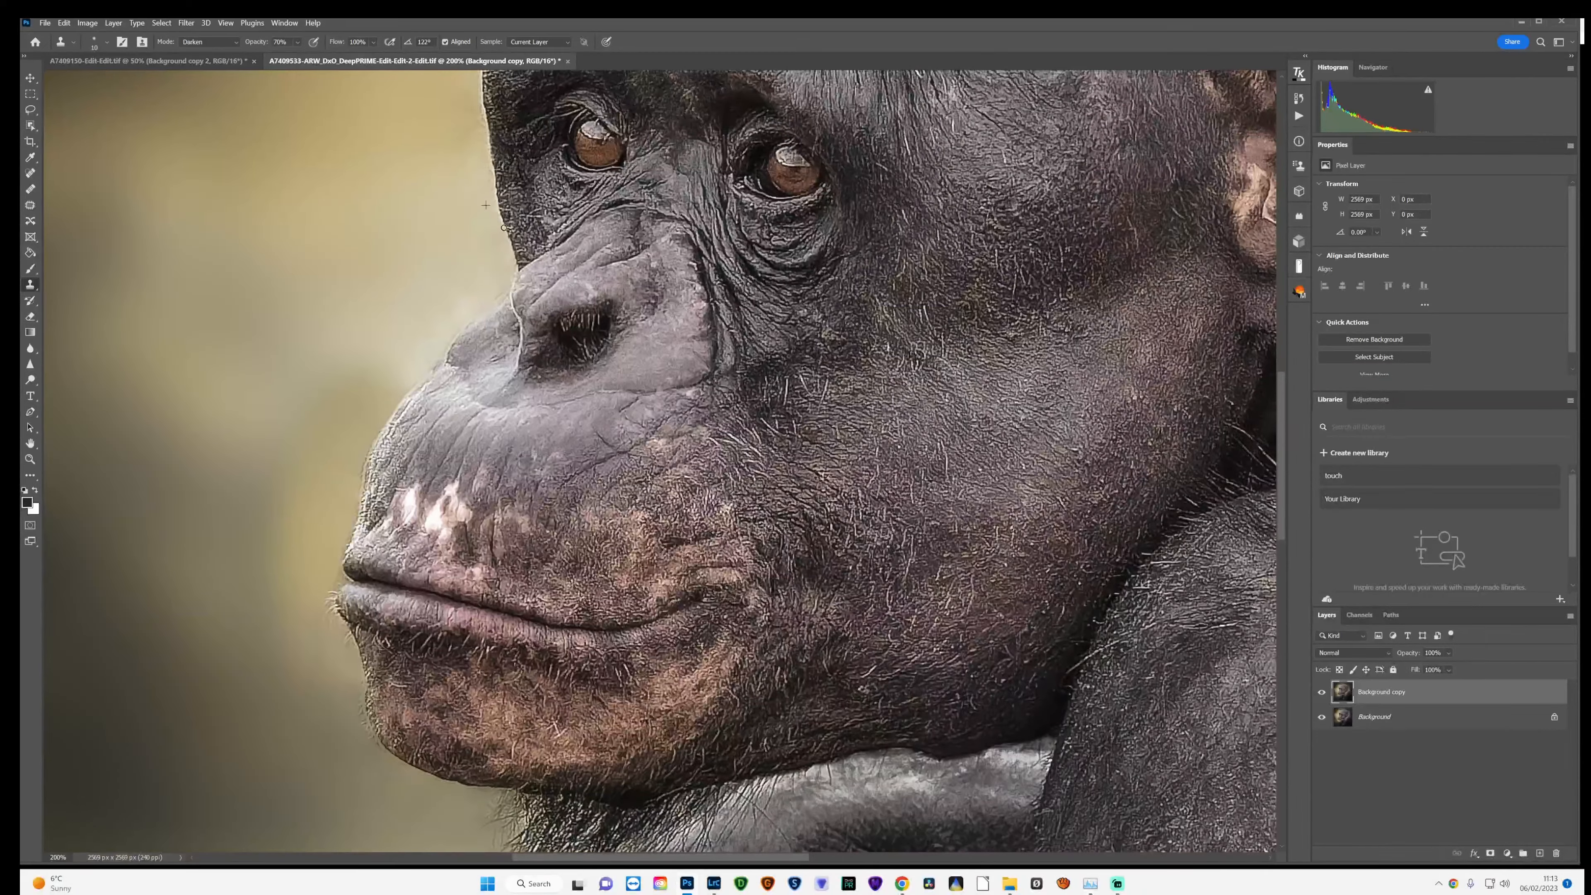
{"action": "scroll", "coordinate": [505, 227], "scroll_direction": "up", "scroll_amount": 2}
{"action": "scroll", "coordinate": [495, 244], "scroll_direction": "up", "scroll_amount": 2}
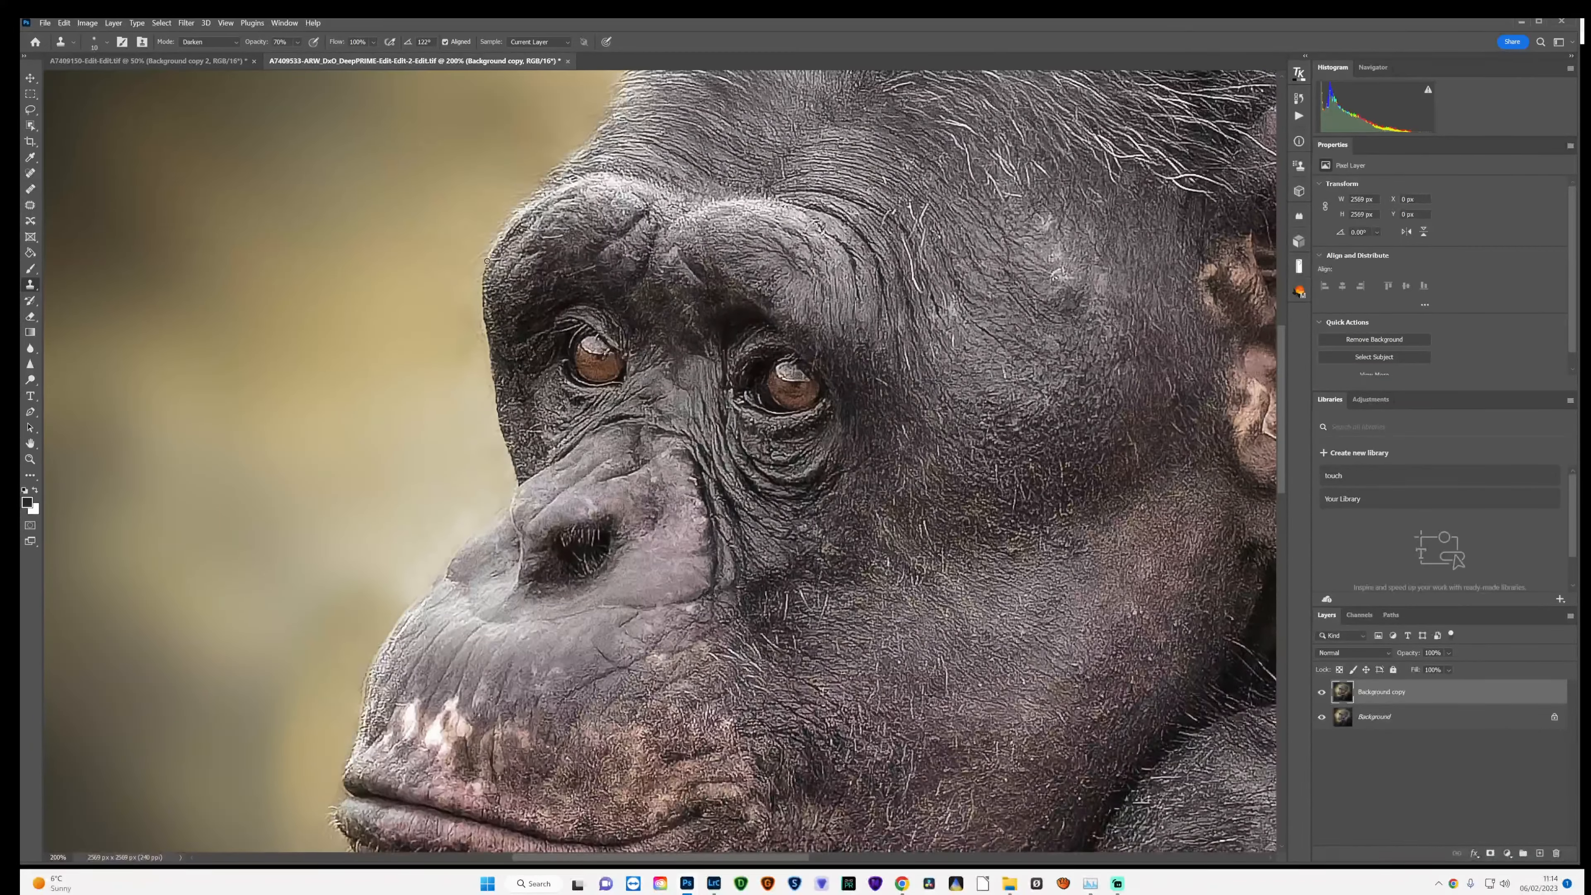
{"action": "scroll", "coordinate": [487, 261], "scroll_direction": "up", "scroll_amount": 1}
{"action": "scroll", "coordinate": [488, 261], "scroll_direction": "down", "scroll_amount": 3}
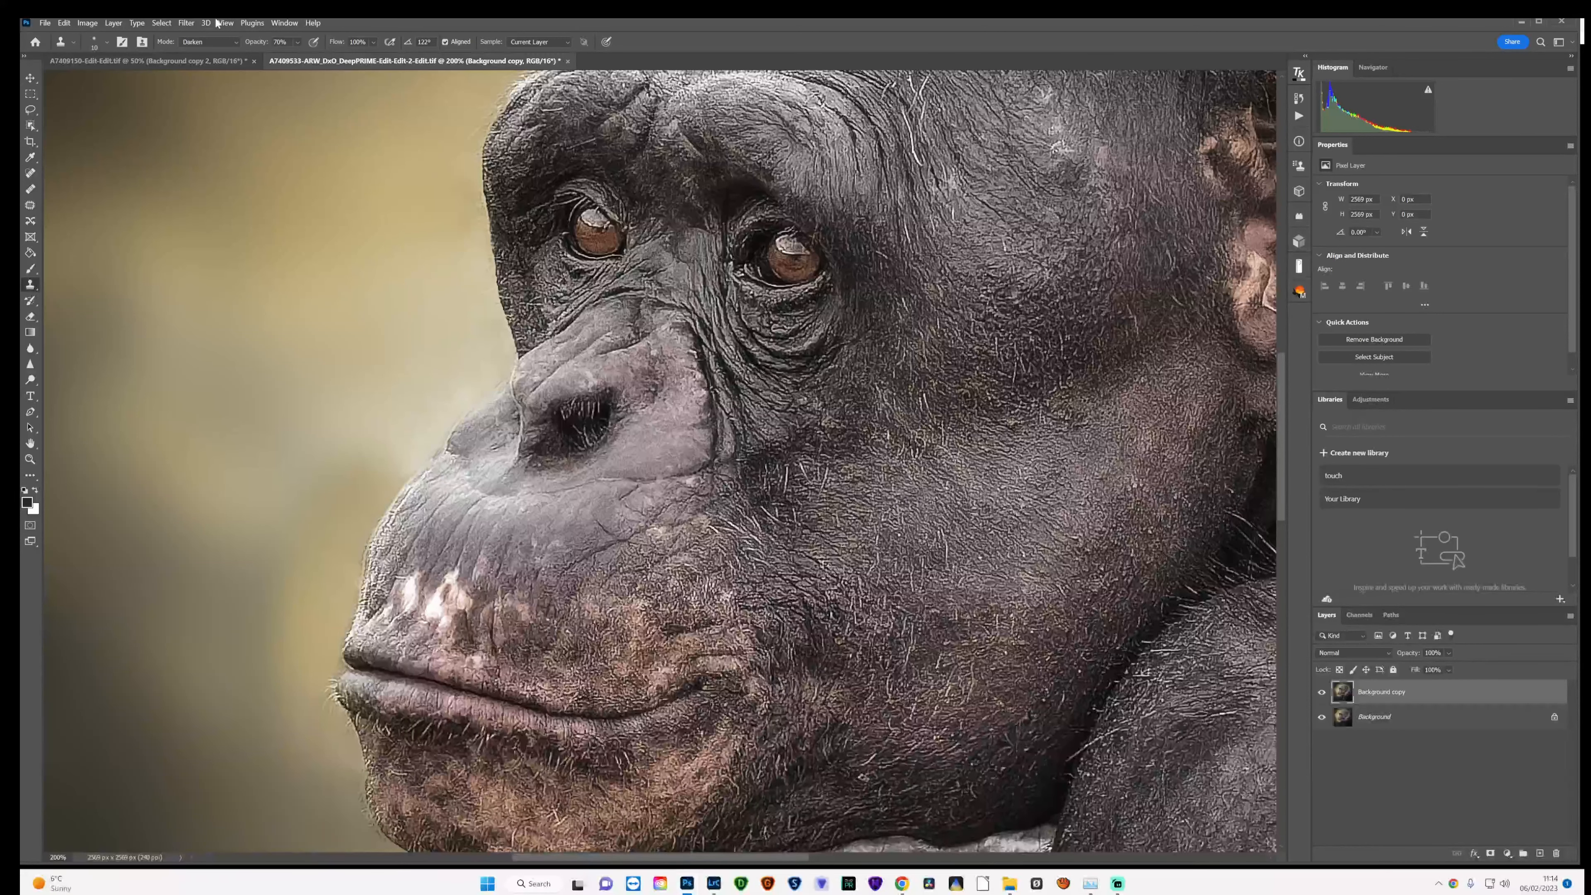
{"action": "left_click", "coordinate": [208, 41]}
{"action": "left_click", "coordinate": [261, 52]}
{"action": "left_click_drag", "start_coordinate": [259, 45], "coordinate": [238, 44]}
{"action": "key", "text": "bracketright"}
{"action": "key", "text": "bracketright"}
{"action": "scroll", "coordinate": [462, 173], "scroll_direction": "down", "scroll_amount": 3}
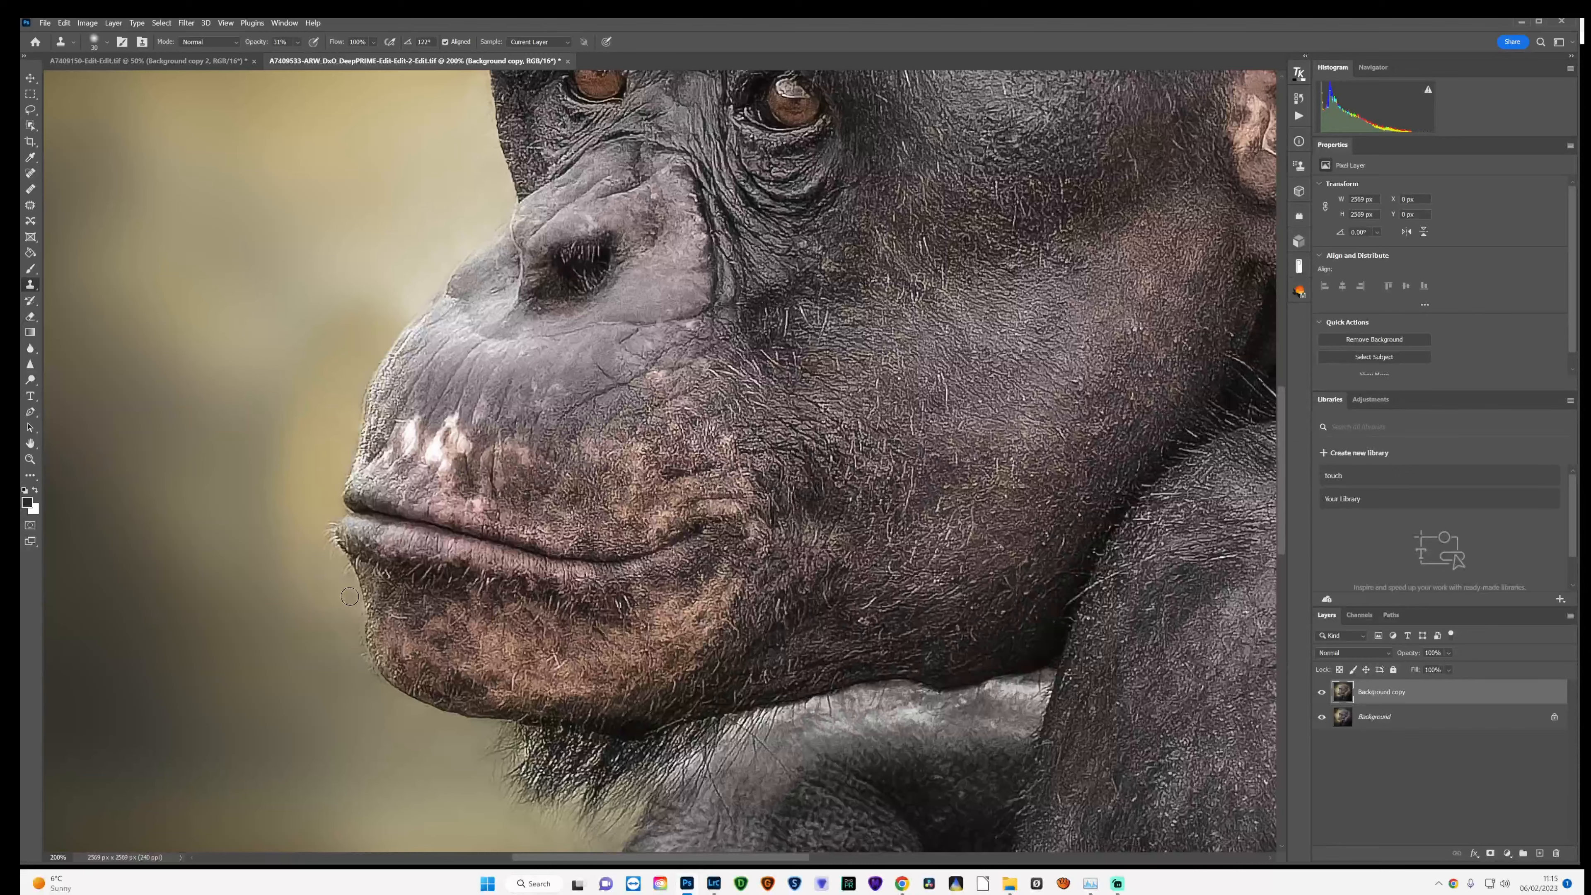
{"action": "scroll", "coordinate": [295, 590], "scroll_direction": "down", "scroll_amount": 2}
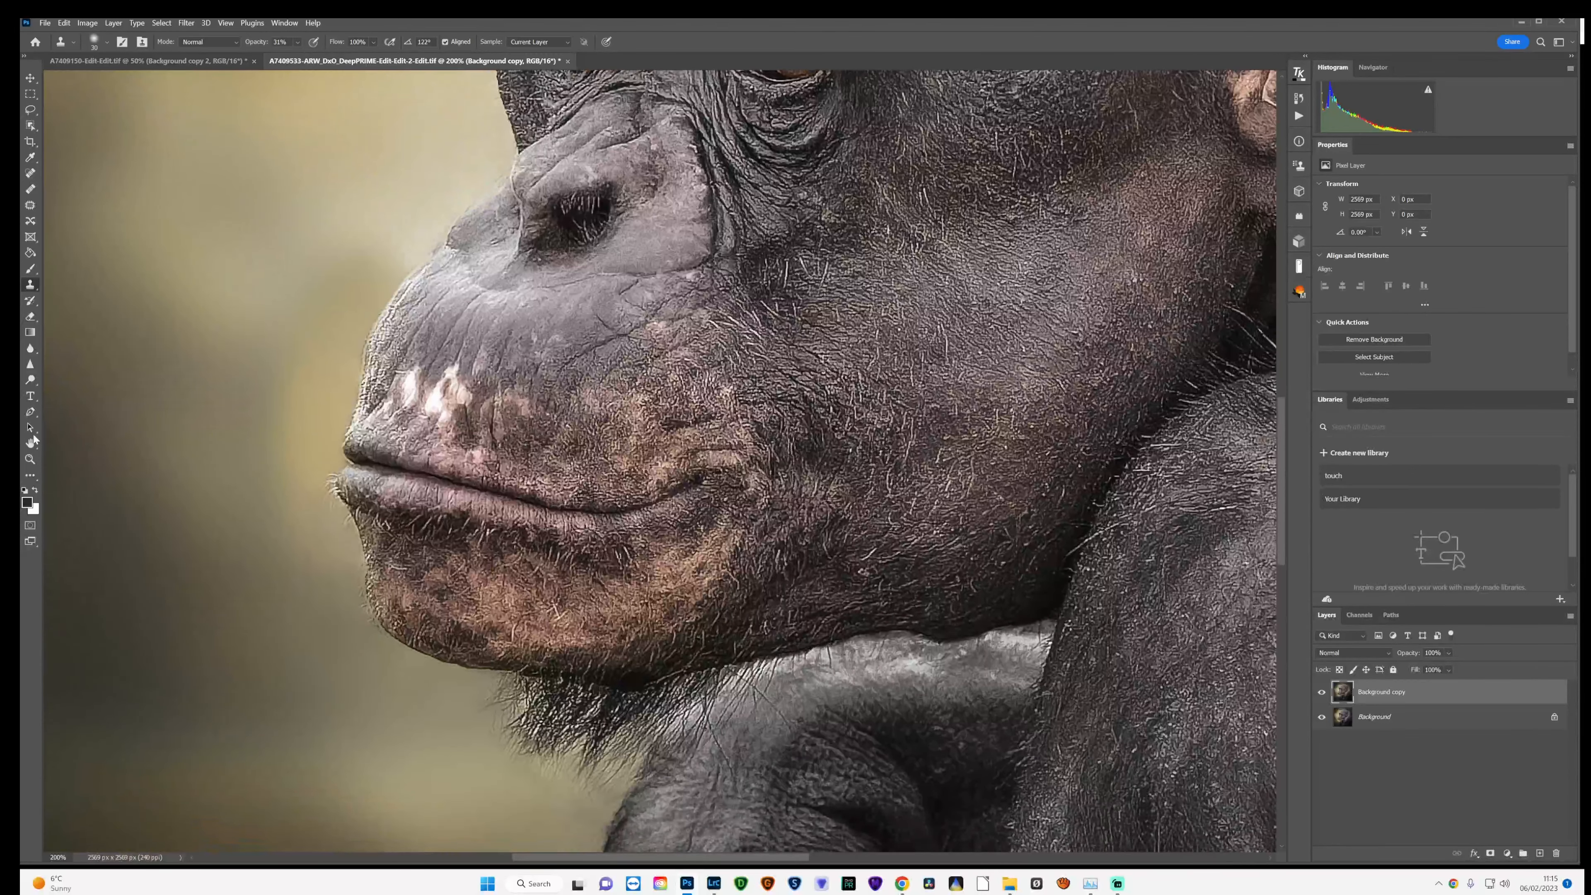
- Clone background over the remaining bright fringe at the edge of the upper lip and muzzle at close zoom, and return to the full portrait
{"action": "left_click", "coordinate": [29, 459]}
{"action": "left_click", "coordinate": [471, 693]}
{"action": "left_click", "coordinate": [470, 693]}
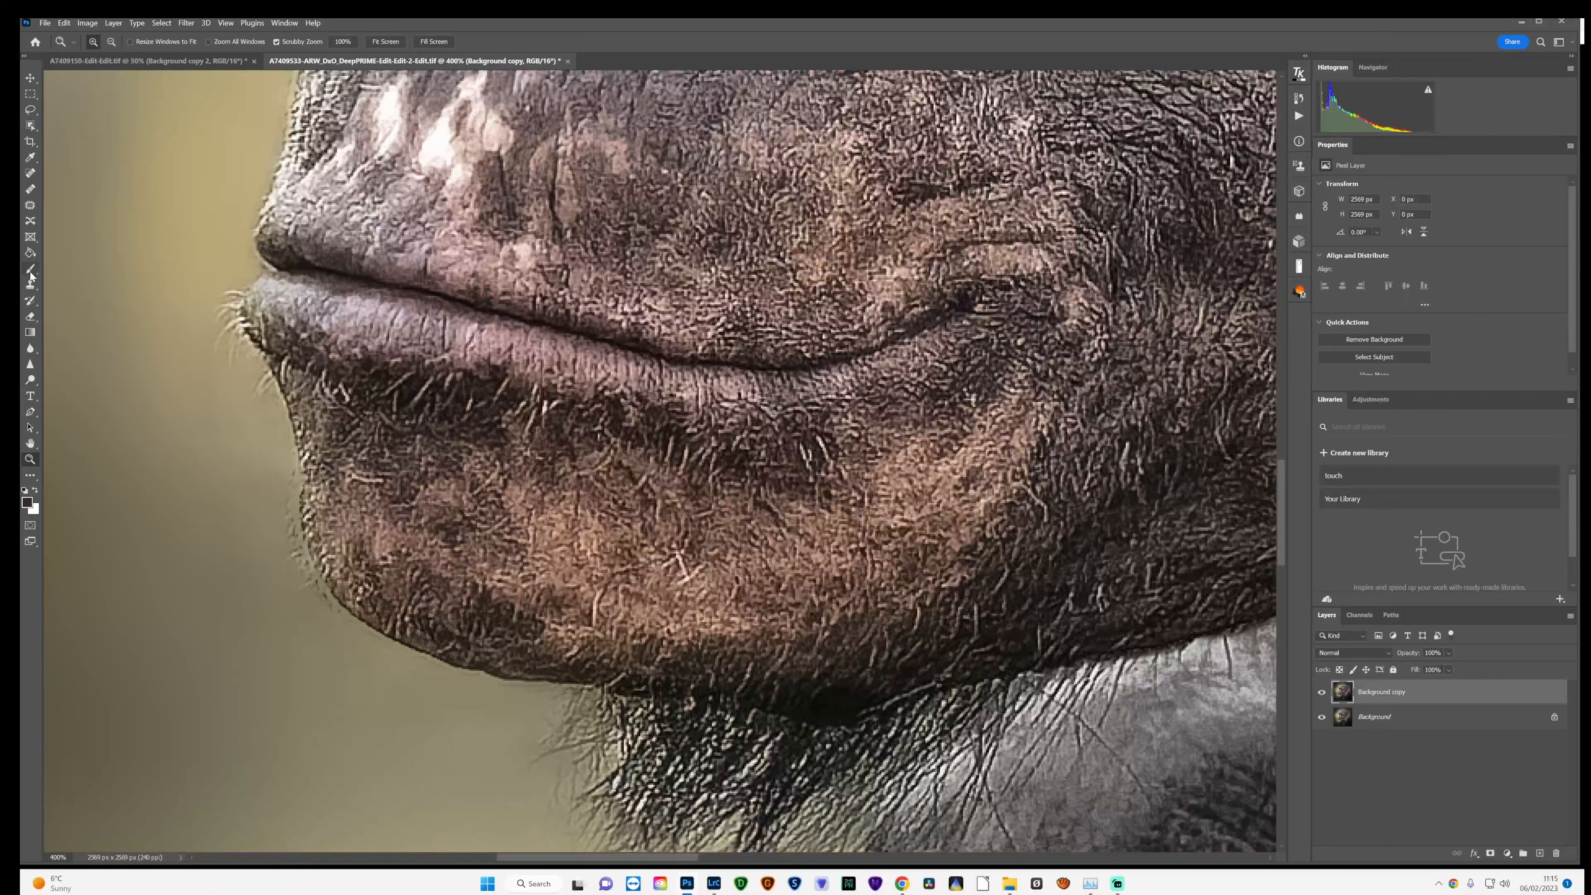
{"action": "left_click", "coordinate": [31, 285]}
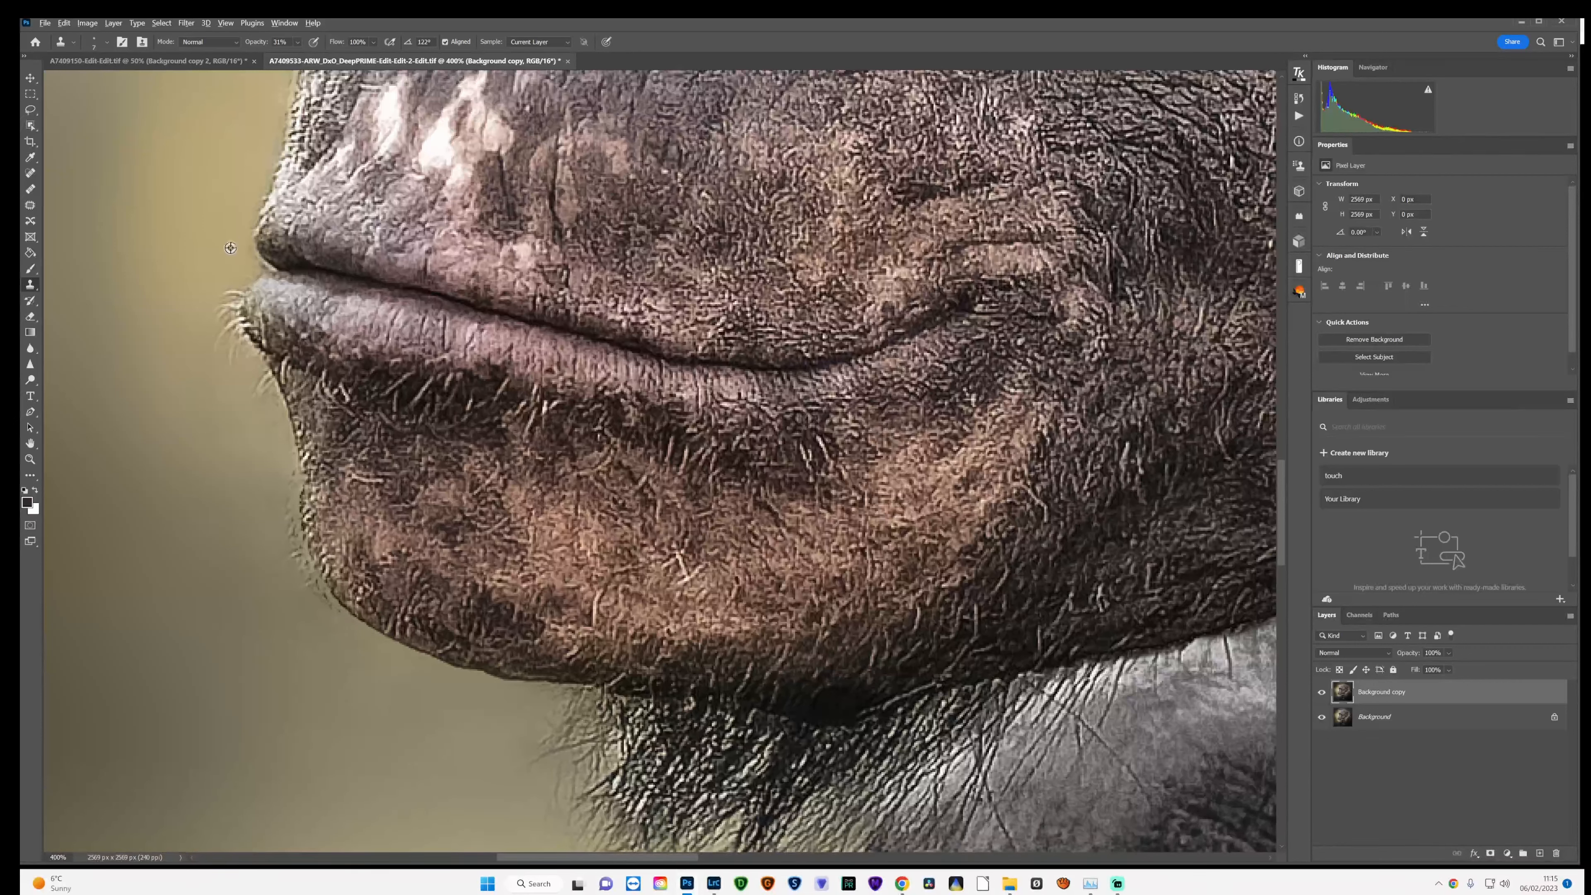
{"action": "left_click_drag", "start_coordinate": [249, 243], "coordinate": [248, 249]}
{"action": "scroll", "coordinate": [248, 243], "scroll_direction": "up", "scroll_amount": 2}
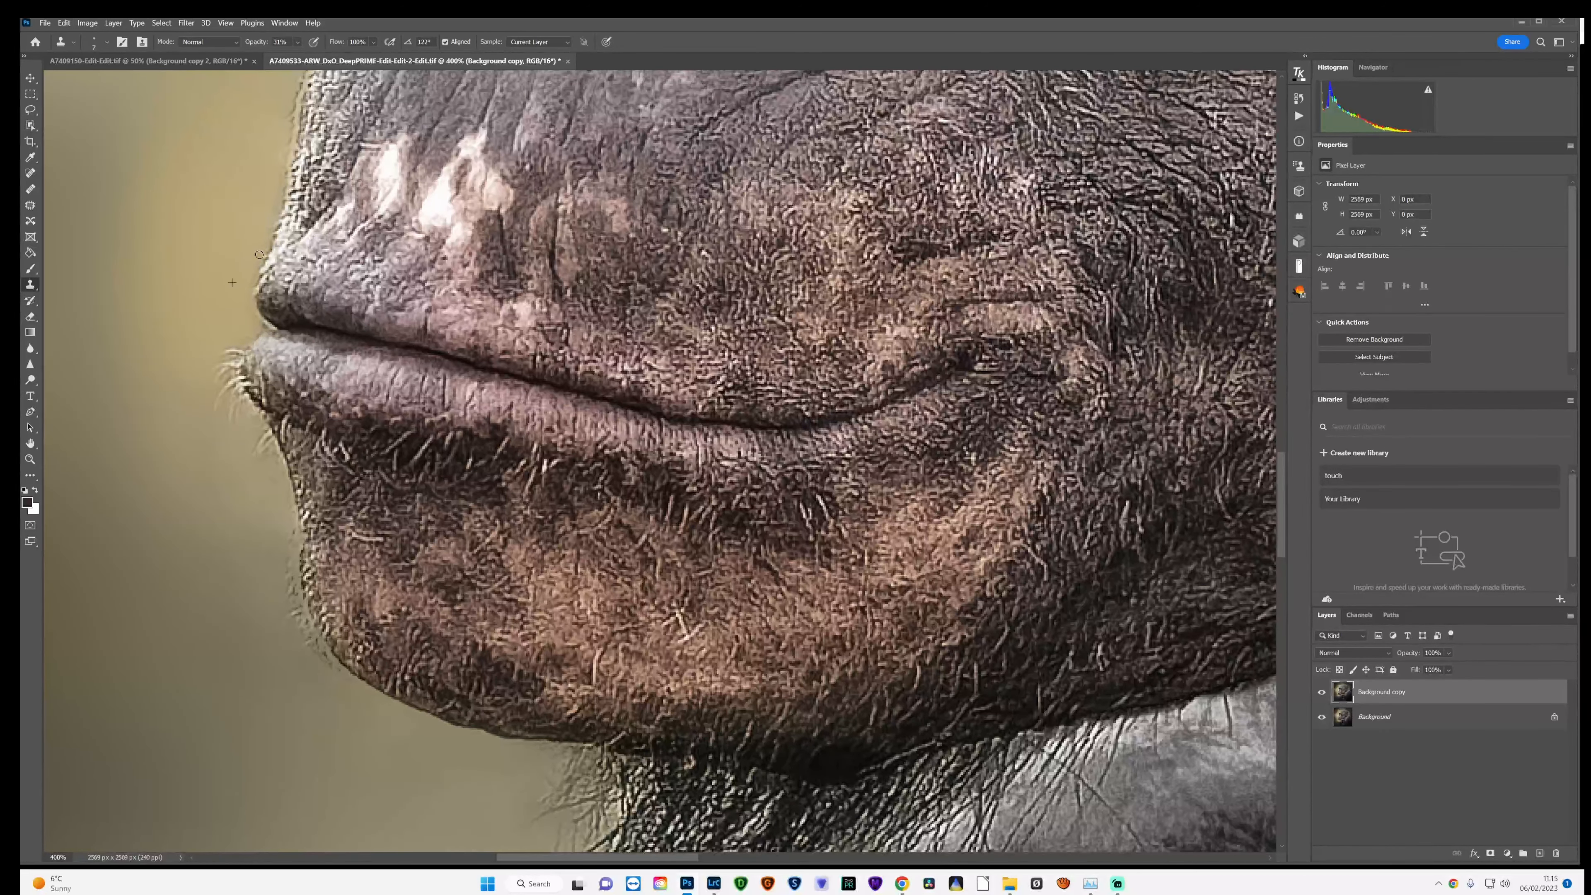
{"action": "scroll", "coordinate": [278, 168], "scroll_direction": "up", "scroll_amount": 2}
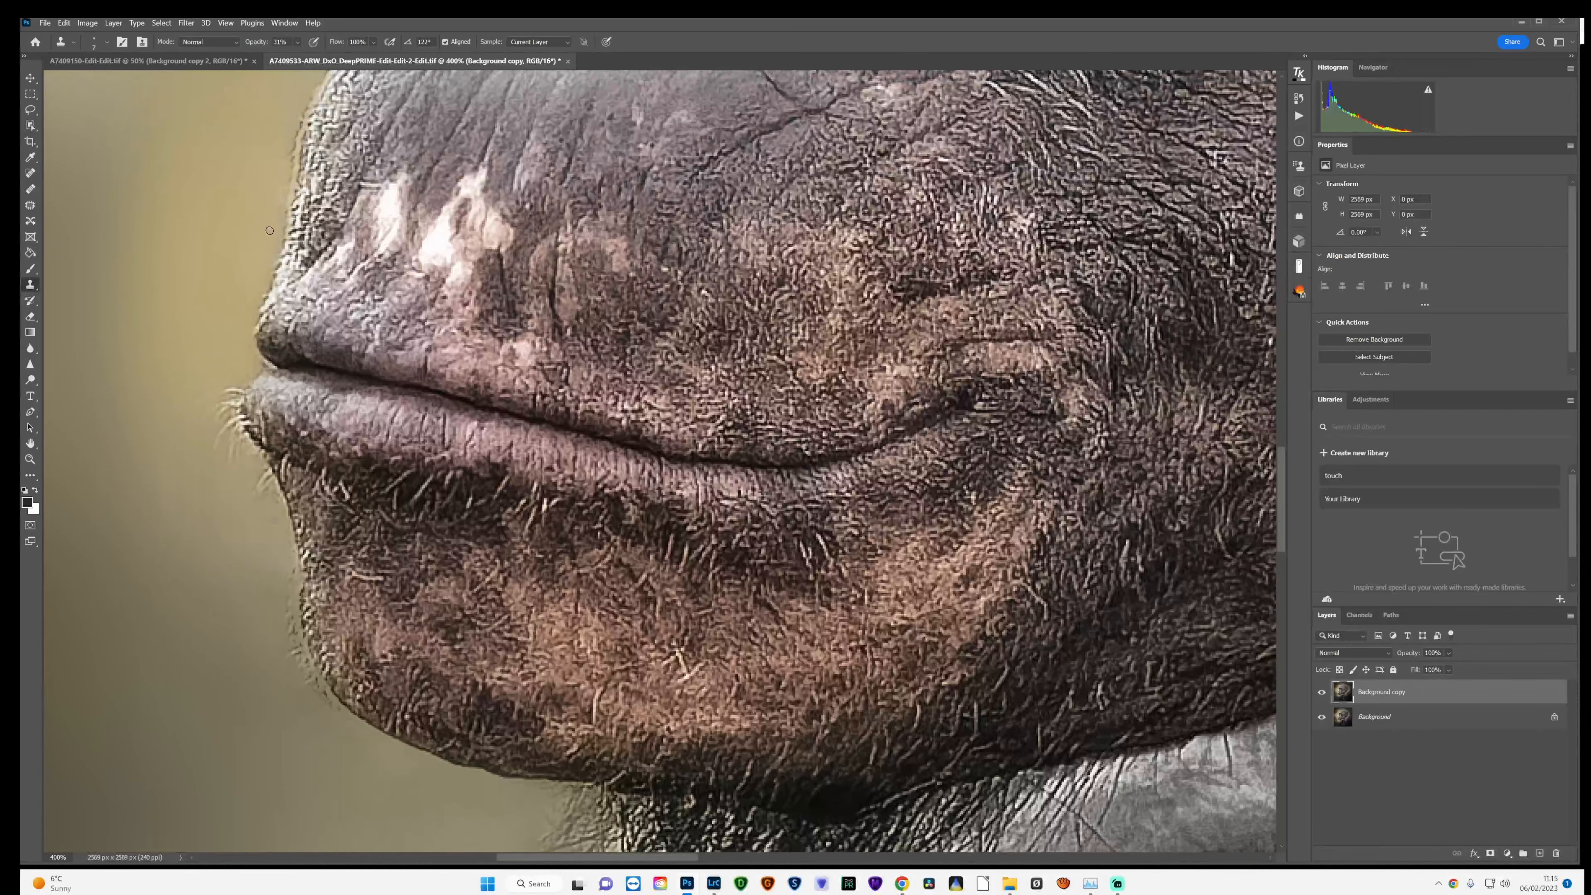
{"action": "scroll", "coordinate": [259, 273], "scroll_direction": "up", "scroll_amount": 2}
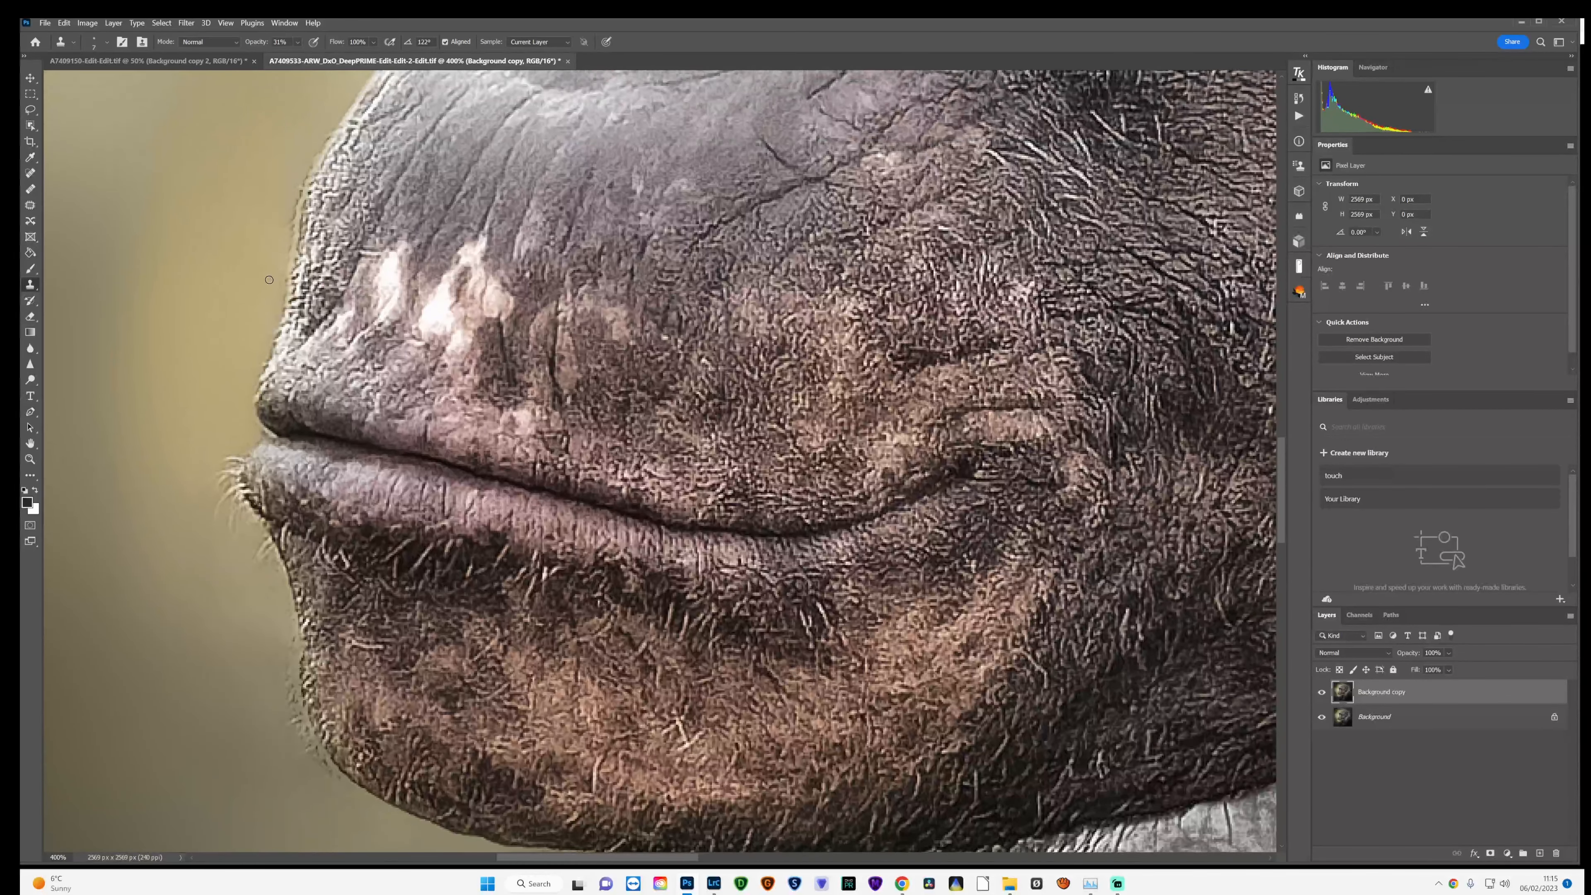
{"action": "scroll", "coordinate": [308, 159], "scroll_direction": "up", "scroll_amount": 4}
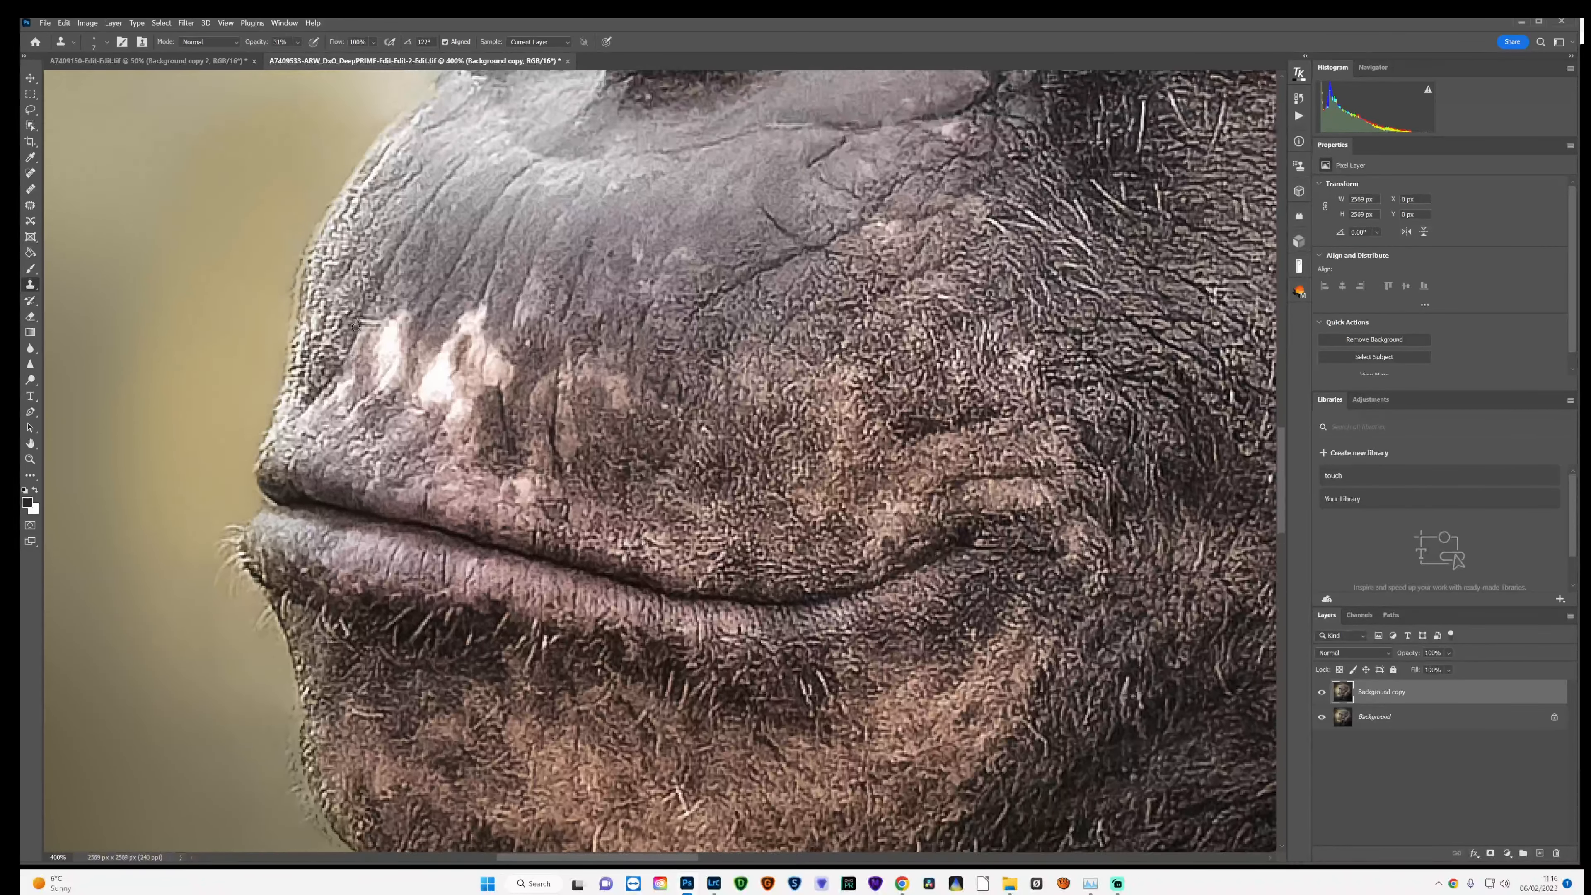
{"action": "key", "text": "z"}
{"action": "key", "text": "ctrl+0"}
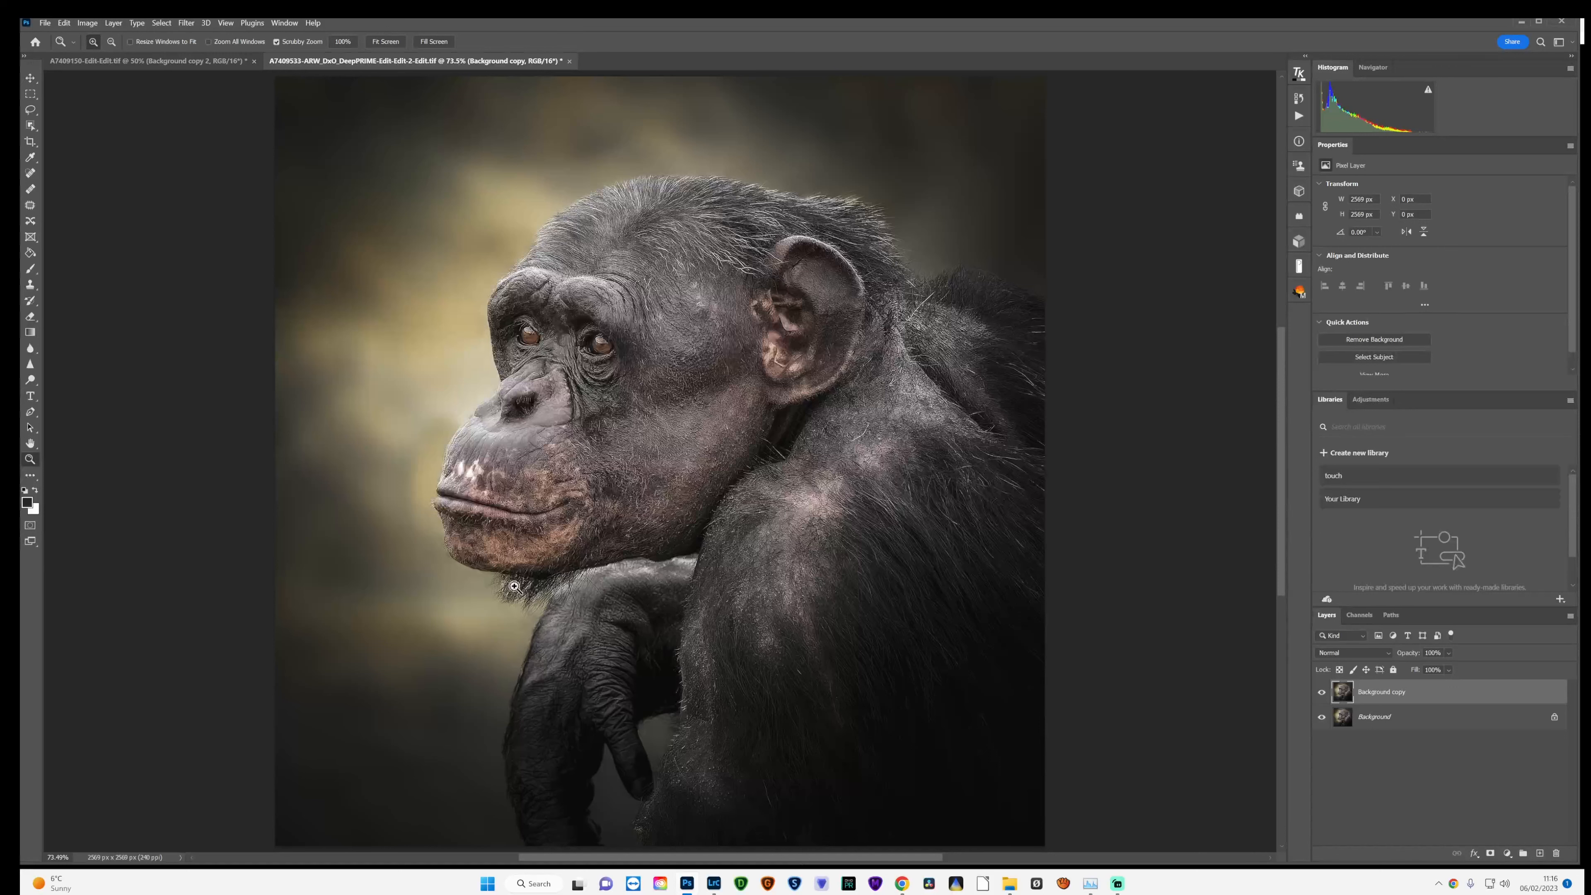
- Set the Clone Stamp to Darken mode and clone over the bright fringe around the chin hair and along the top of the forearm
{"action": "scroll", "coordinate": [521, 597], "scroll_direction": "down", "scroll_amount": 2}
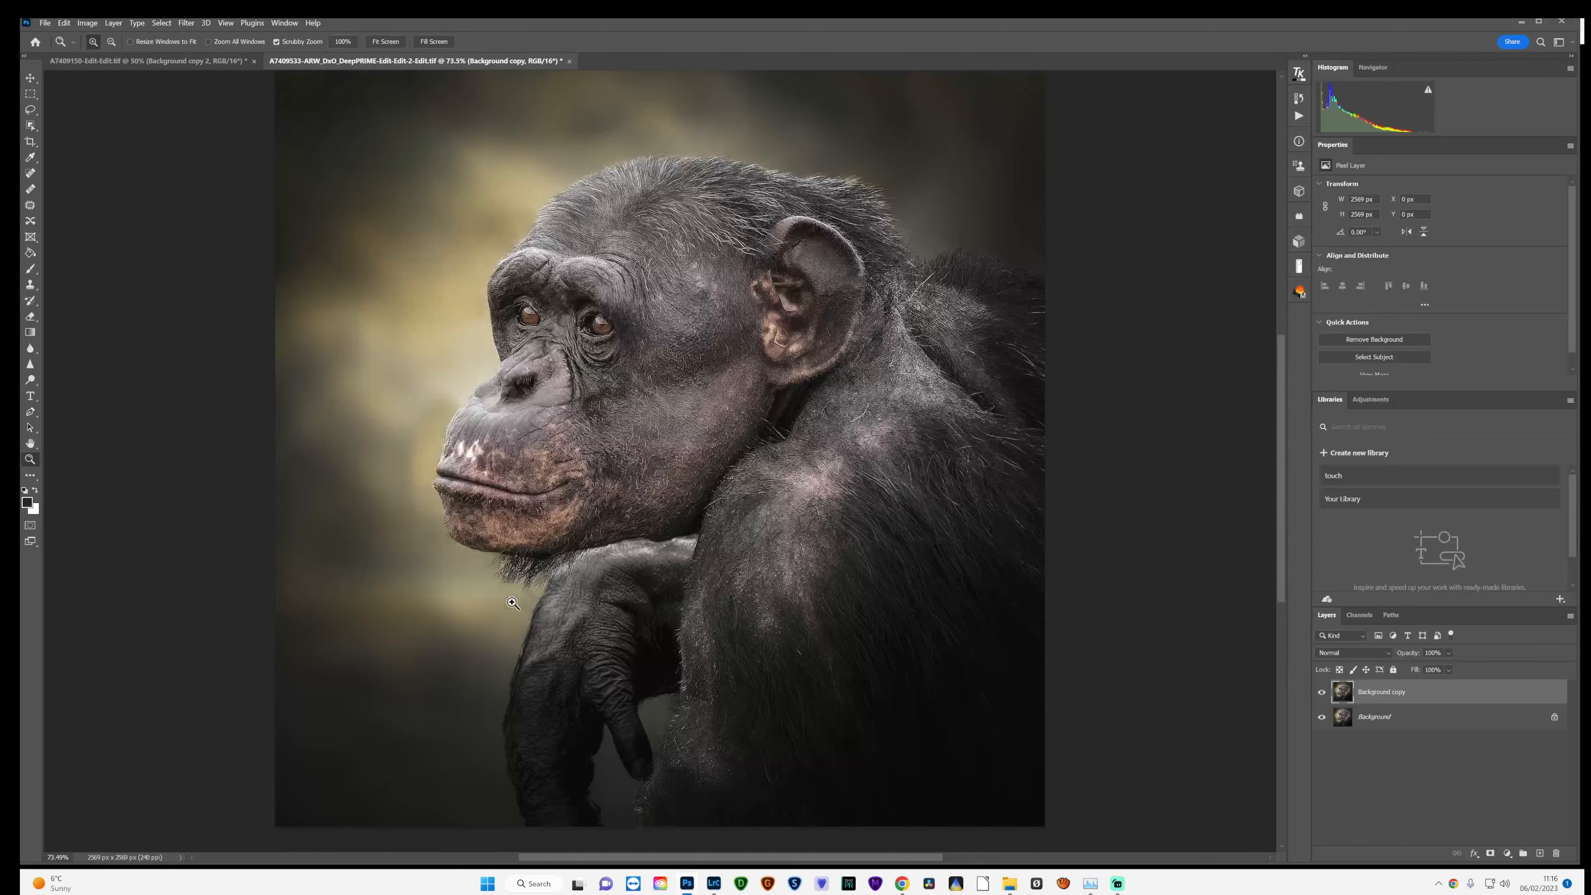
{"action": "left_click", "coordinate": [31, 283]}
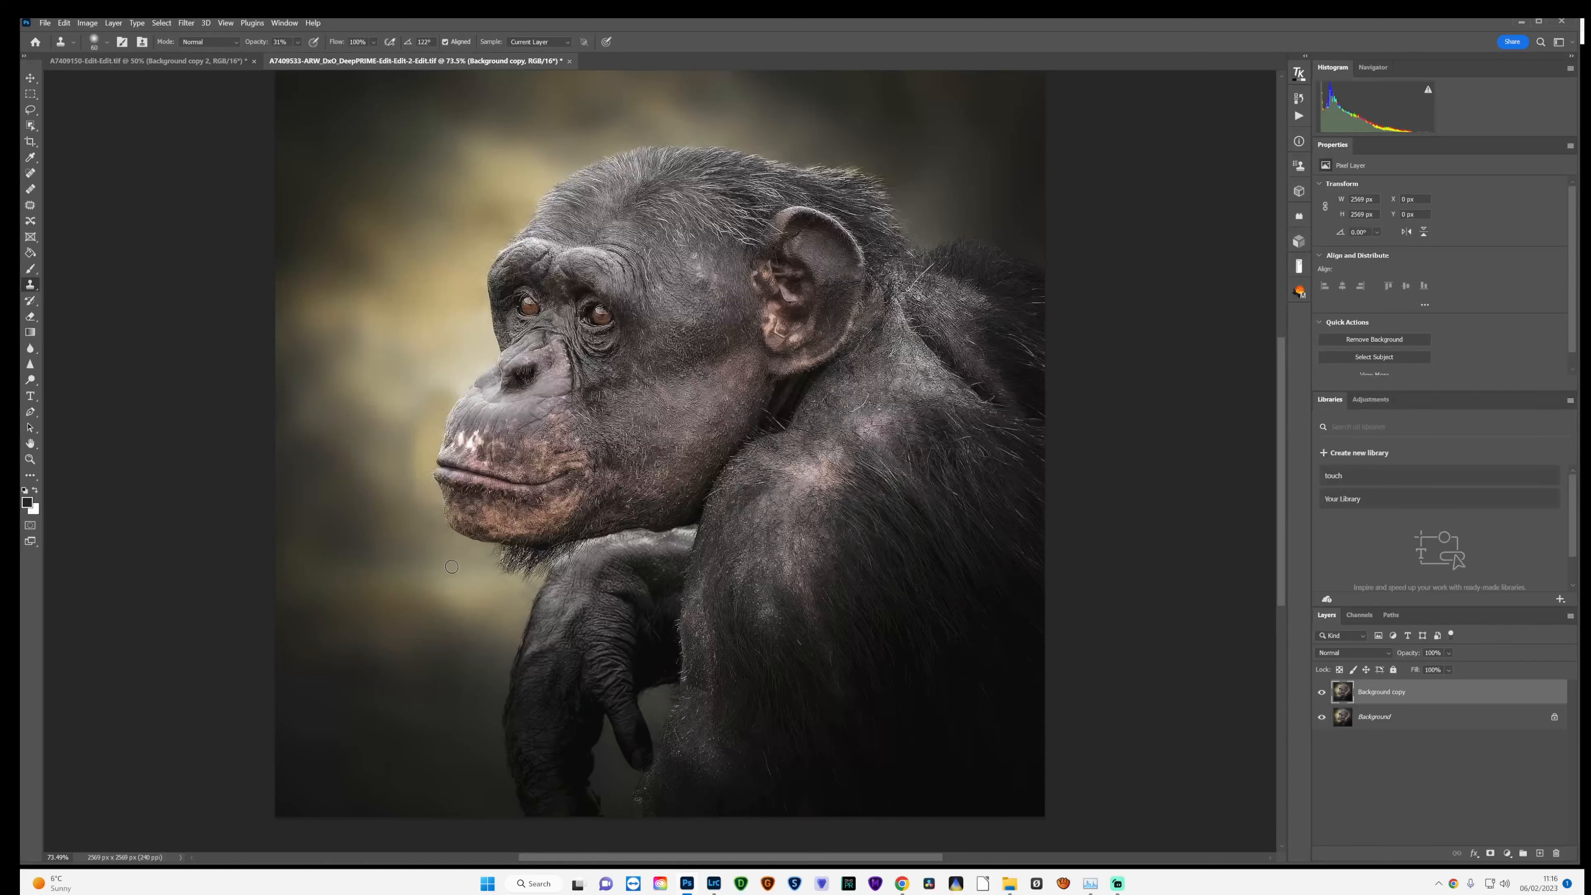
{"action": "left_click", "coordinate": [197, 40]}
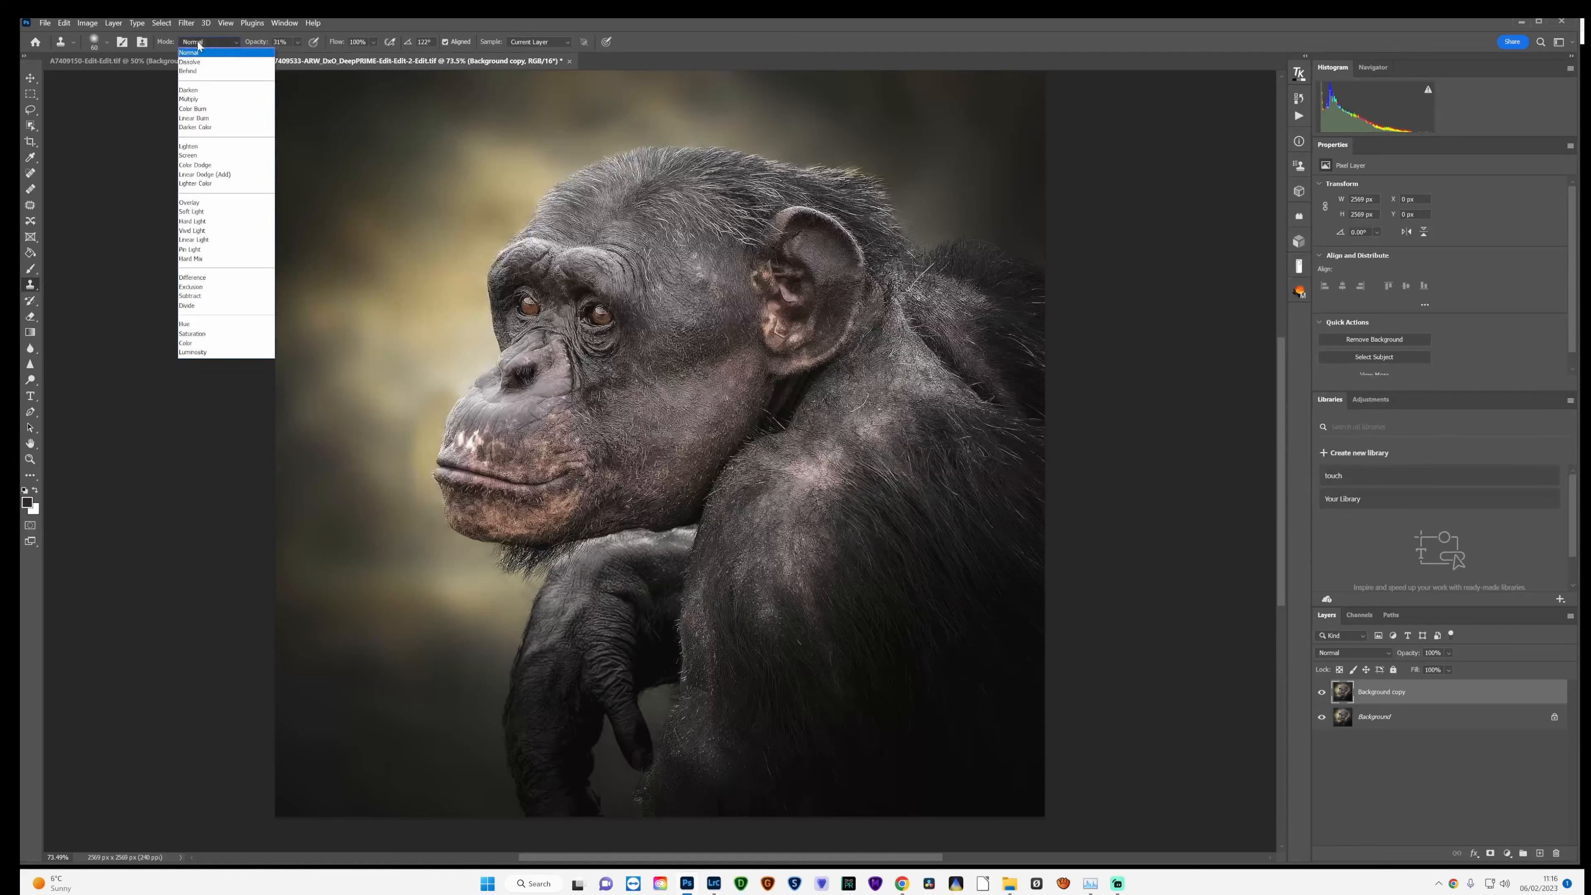
{"action": "left_click", "coordinate": [206, 96]}
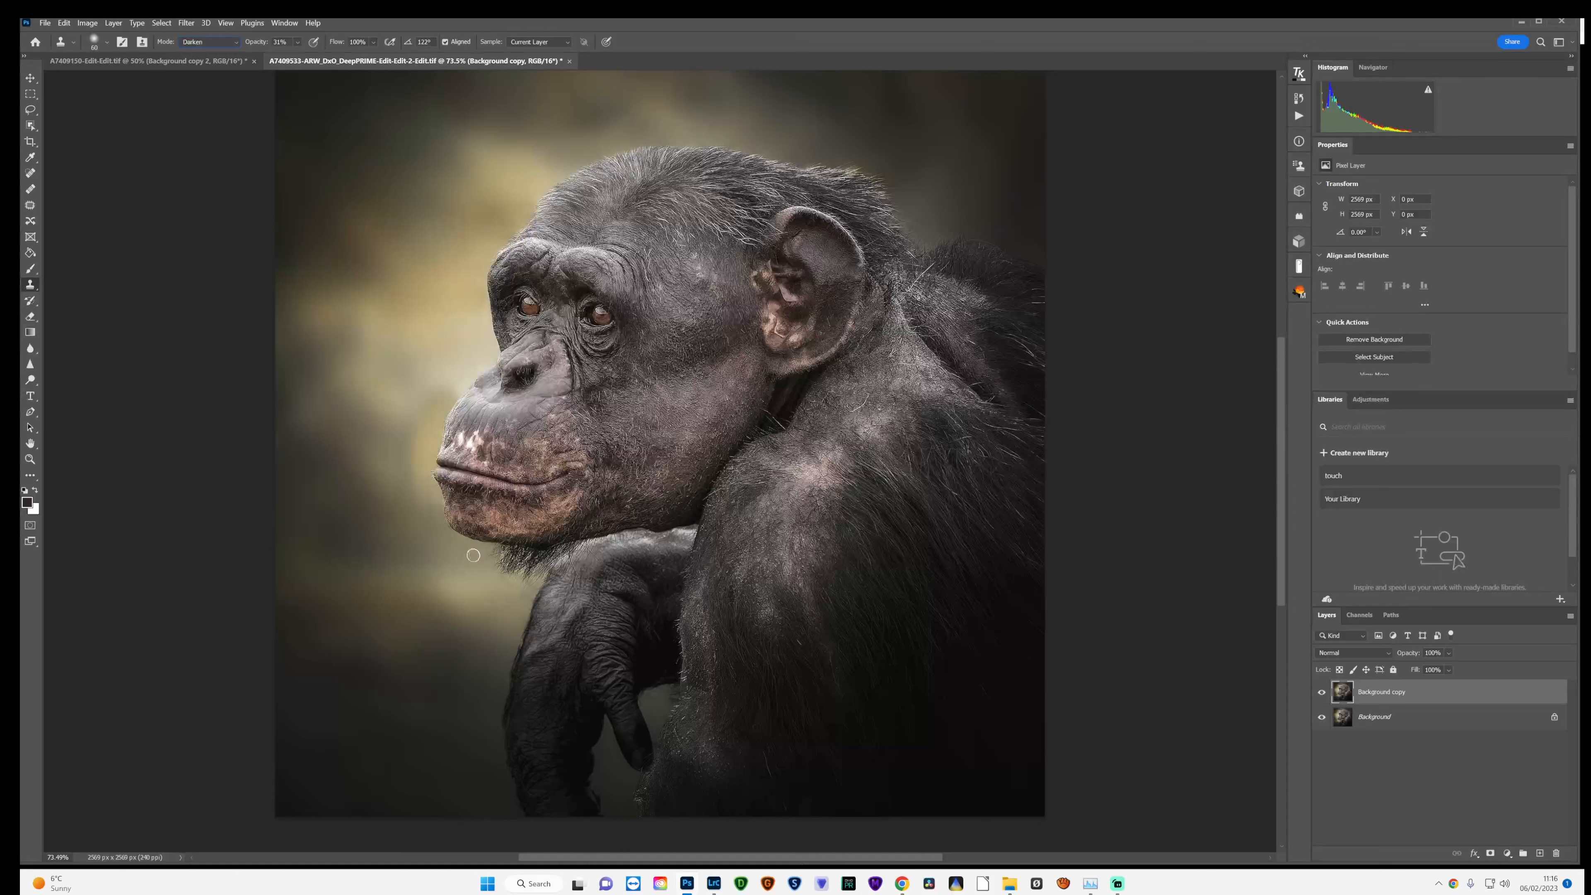
{"action": "mouse_move", "coordinate": [504, 557]}
{"action": "left_mouse_down"}
{"action": "mouse_move", "coordinate": [555, 562]}
{"action": "mouse_move", "coordinate": [479, 575]}
{"action": "mouse_move", "coordinate": [513, 567]}
{"action": "left_mouse_up"}
{"action": "mouse_move", "coordinate": [640, 542]}
{"action": "left_mouse_down"}
{"action": "mouse_move", "coordinate": [619, 547]}
{"action": "mouse_move", "coordinate": [690, 532]}
{"action": "left_mouse_up"}
{"action": "mouse_move", "coordinate": [587, 544]}
{"action": "left_mouse_down"}
{"action": "mouse_move", "coordinate": [649, 540]}
{"action": "mouse_move", "coordinate": [569, 553]}
{"action": "mouse_move", "coordinate": [624, 546]}
{"action": "left_mouse_up"}
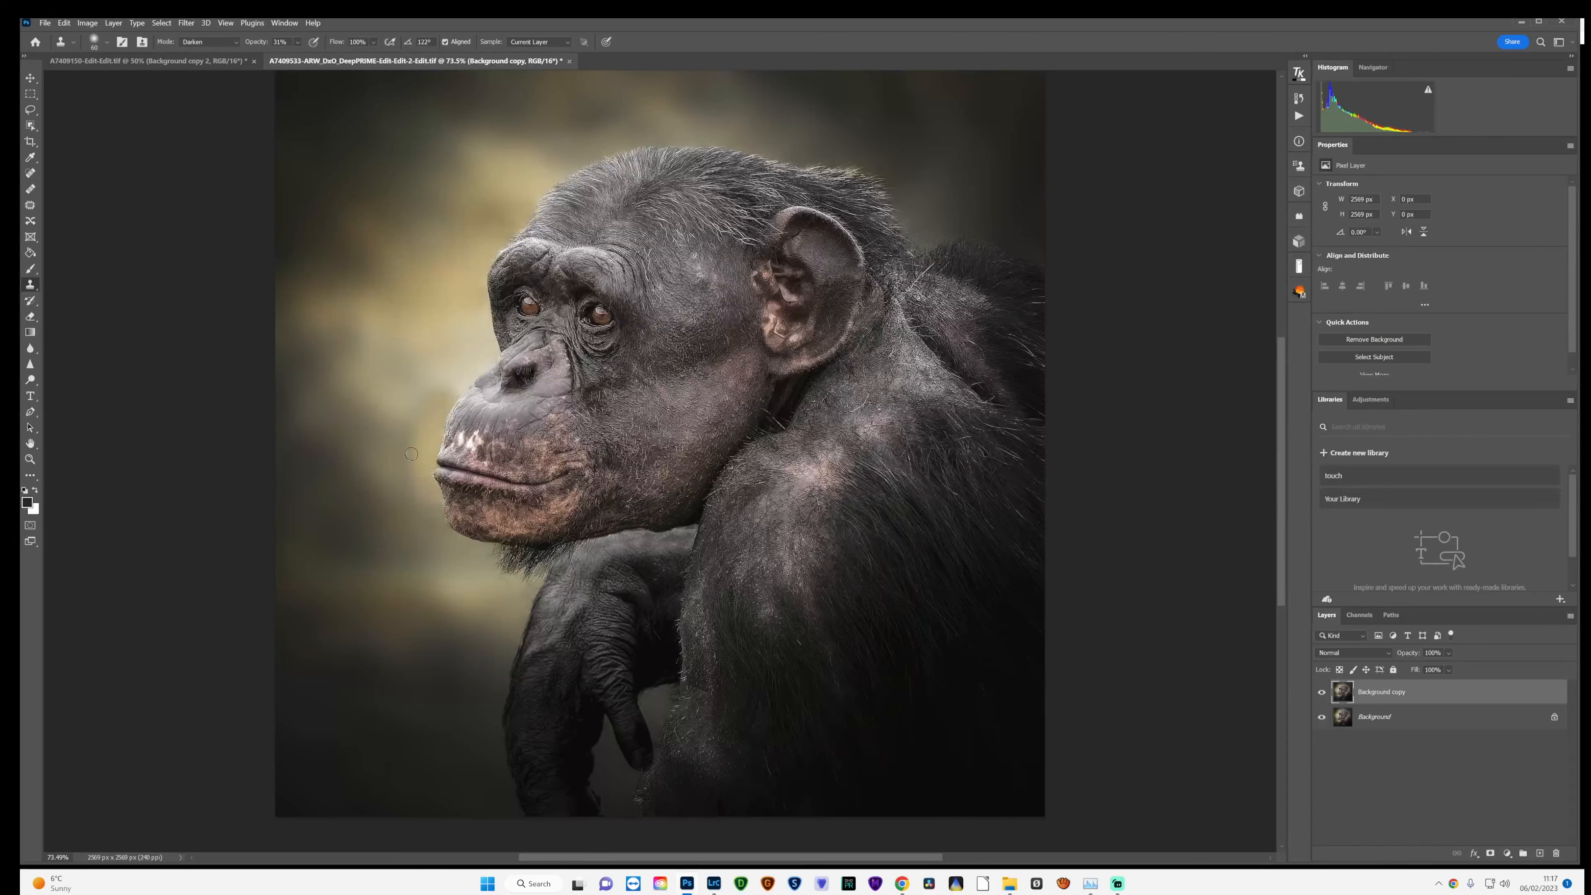
- Soften the background just in front of the mouth using the Blur tool with its brush reduced to about 175 px
{"action": "left_click", "coordinate": [30, 349]}
{"action": "left_click", "coordinate": [65, 351]}
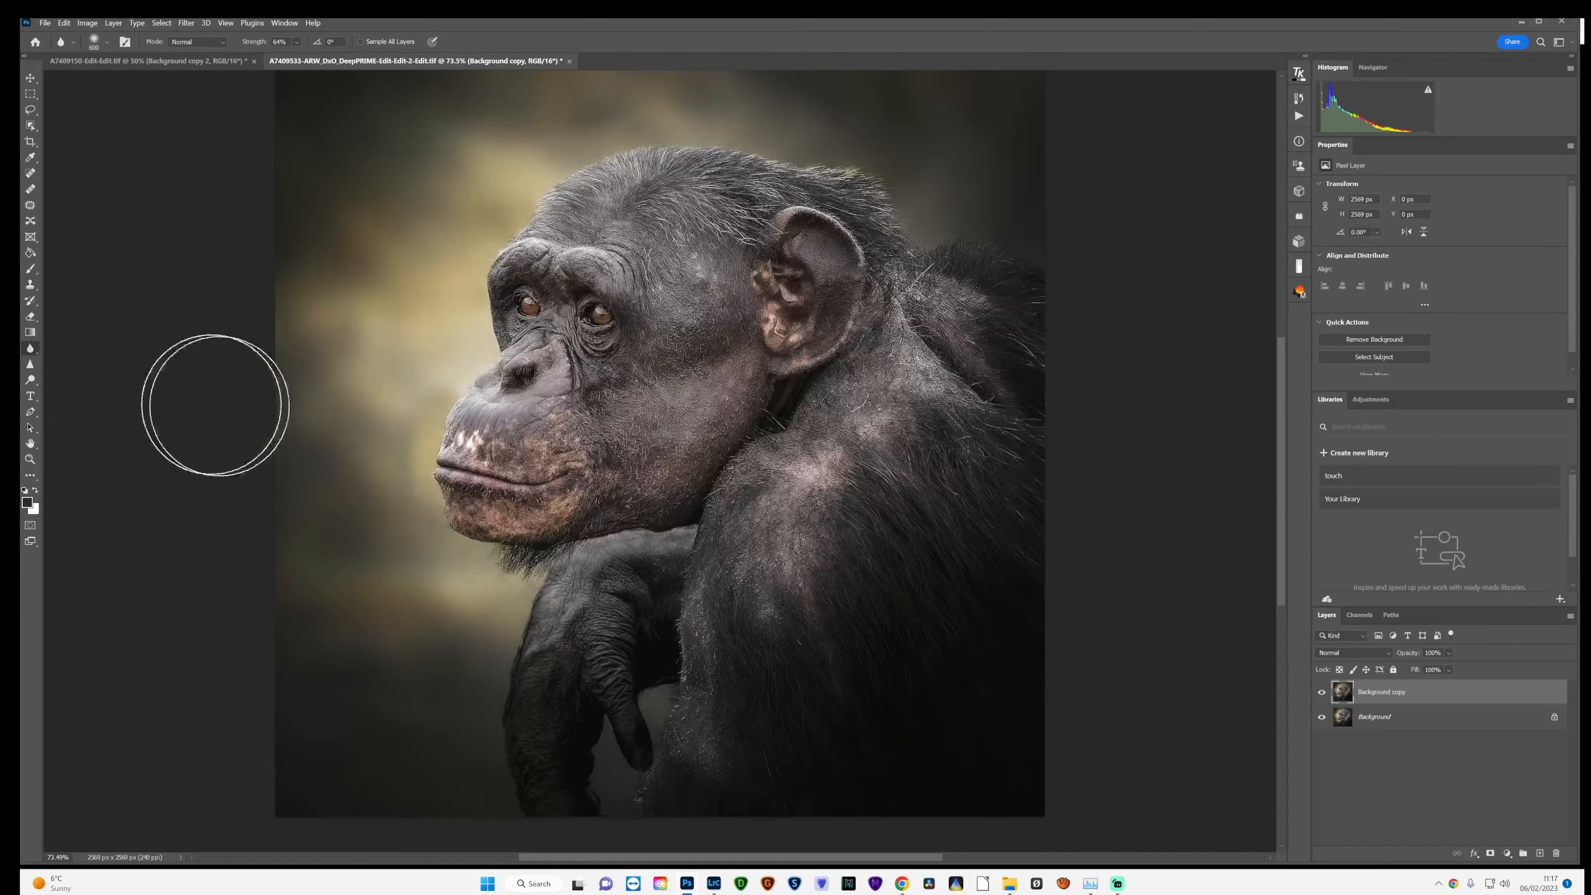
{"action": "key", "text": "bracketleft"}
{"action": "key", "text": "bracketleft"}
{"action": "key", "text": "bracketleft"}
{"action": "key", "text": "bracketleft"}
{"action": "key", "text": "bracketleft"}
{"action": "key", "text": "bracketleft"}
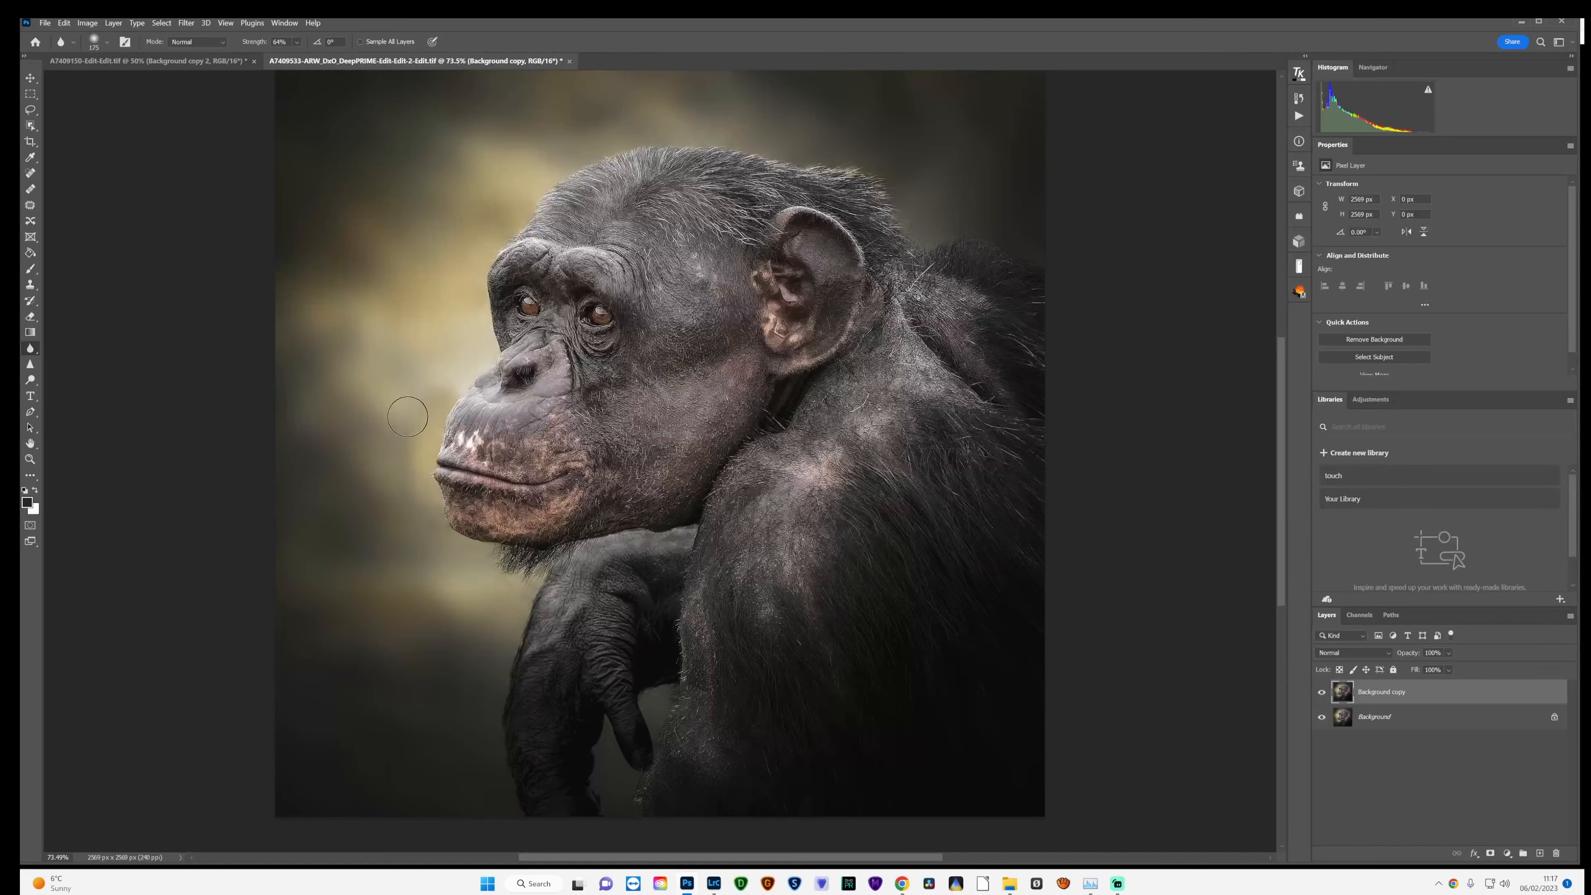
{"action": "mouse_move", "coordinate": [388, 479]}
{"action": "left_mouse_down"}
{"action": "mouse_move", "coordinate": [413, 443]}
{"action": "mouse_move", "coordinate": [392, 503]}
{"action": "left_mouse_up"}
- Set the Clone Stamp to Normal mode at 28% opacity with a larger brush of about 125 px
{"action": "left_click", "coordinate": [31, 286]}
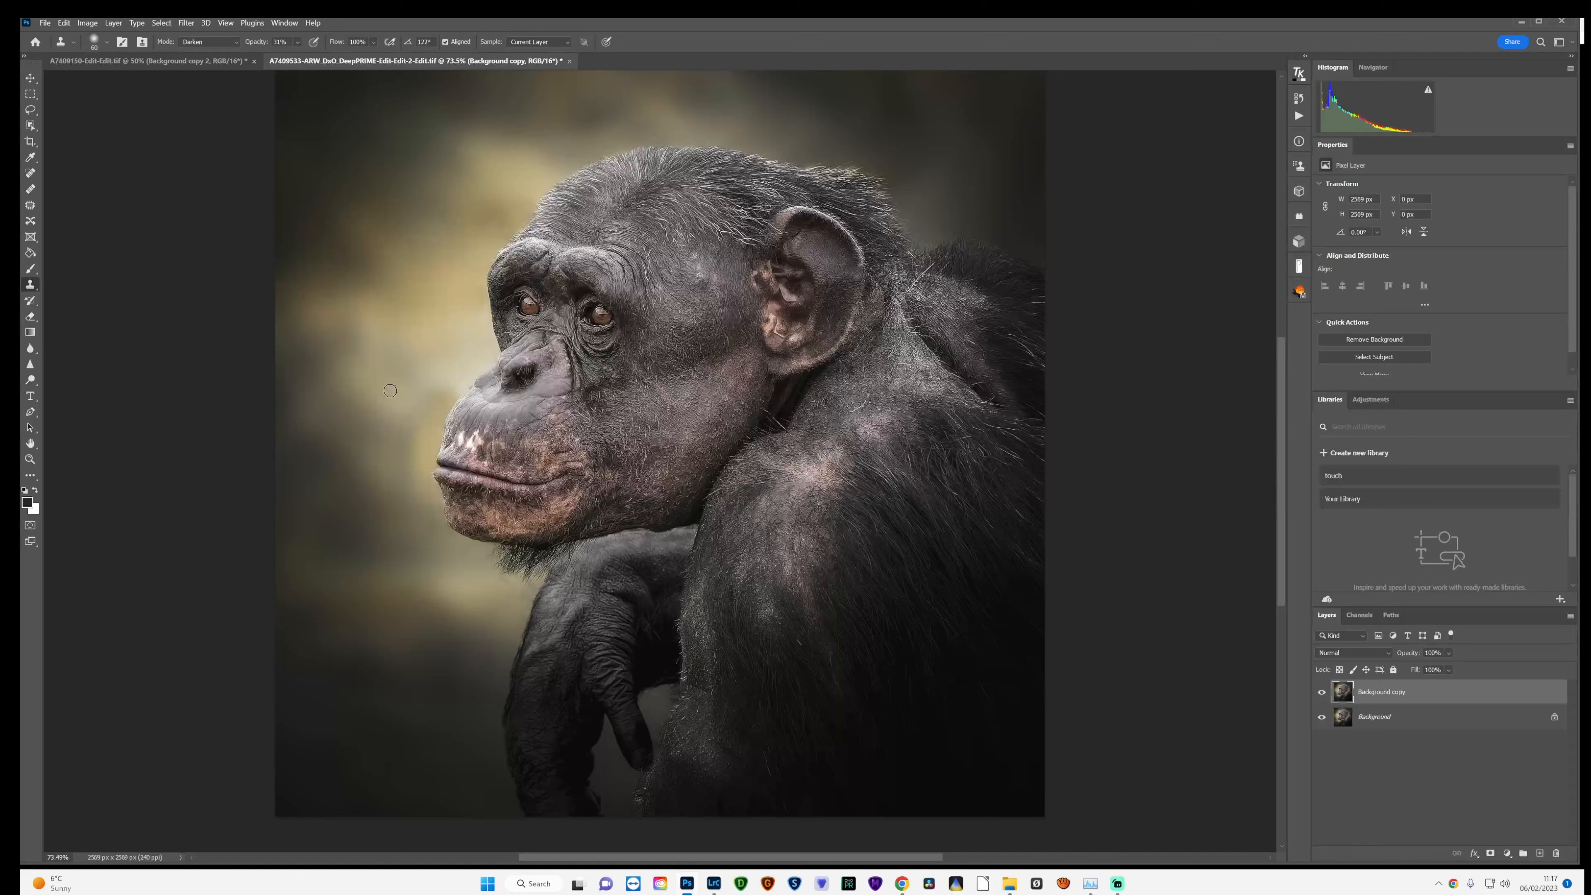
{"action": "key", "text": "bracketright"}
{"action": "key", "text": "bracketright"}
{"action": "key", "text": "bracketright"}
{"action": "key", "text": "bracketright"}
{"action": "left_click", "coordinate": [210, 41]}
{"action": "left_click", "coordinate": [208, 55]}
{"action": "left_click_drag", "start_coordinate": [257, 44], "coordinate": [252, 45]}
- Clone nearby background tones over the uneven bright patches in front of the mouth and nose, resampling the source as needed
{"action": "mouse_move", "coordinate": [390, 454]}
{"action": "left_mouse_down"}
{"action": "mouse_move", "coordinate": [409, 434]}
{"action": "mouse_move", "coordinate": [410, 476]}
{"action": "mouse_move", "coordinate": [394, 478]}
{"action": "mouse_move", "coordinate": [411, 483]}
{"action": "mouse_move", "coordinate": [398, 380]}
{"action": "mouse_move", "coordinate": [415, 450]}
{"action": "mouse_move", "coordinate": [397, 465]}
{"action": "mouse_move", "coordinate": [371, 356]}
{"action": "mouse_move", "coordinate": [419, 486]}
{"action": "mouse_move", "coordinate": [373, 516]}
{"action": "mouse_move", "coordinate": [373, 487]}
{"action": "mouse_move", "coordinate": [415, 462]}
{"action": "left_mouse_up"}
{"action": "left_click", "coordinate": [431, 367], "text": "alt"}
{"action": "mouse_move", "coordinate": [373, 470]}
{"action": "left_mouse_down"}
{"action": "mouse_move", "coordinate": [398, 375]}
{"action": "mouse_move", "coordinate": [409, 482]}
{"action": "mouse_move", "coordinate": [386, 459]}
{"action": "left_mouse_up"}
{"action": "left_click", "coordinate": [412, 478]}
{"action": "left_click", "coordinate": [413, 396], "text": "alt"}
{"action": "left_click", "coordinate": [446, 386]}
{"action": "left_click_drag", "start_coordinate": [445, 386], "coordinate": [457, 375]}
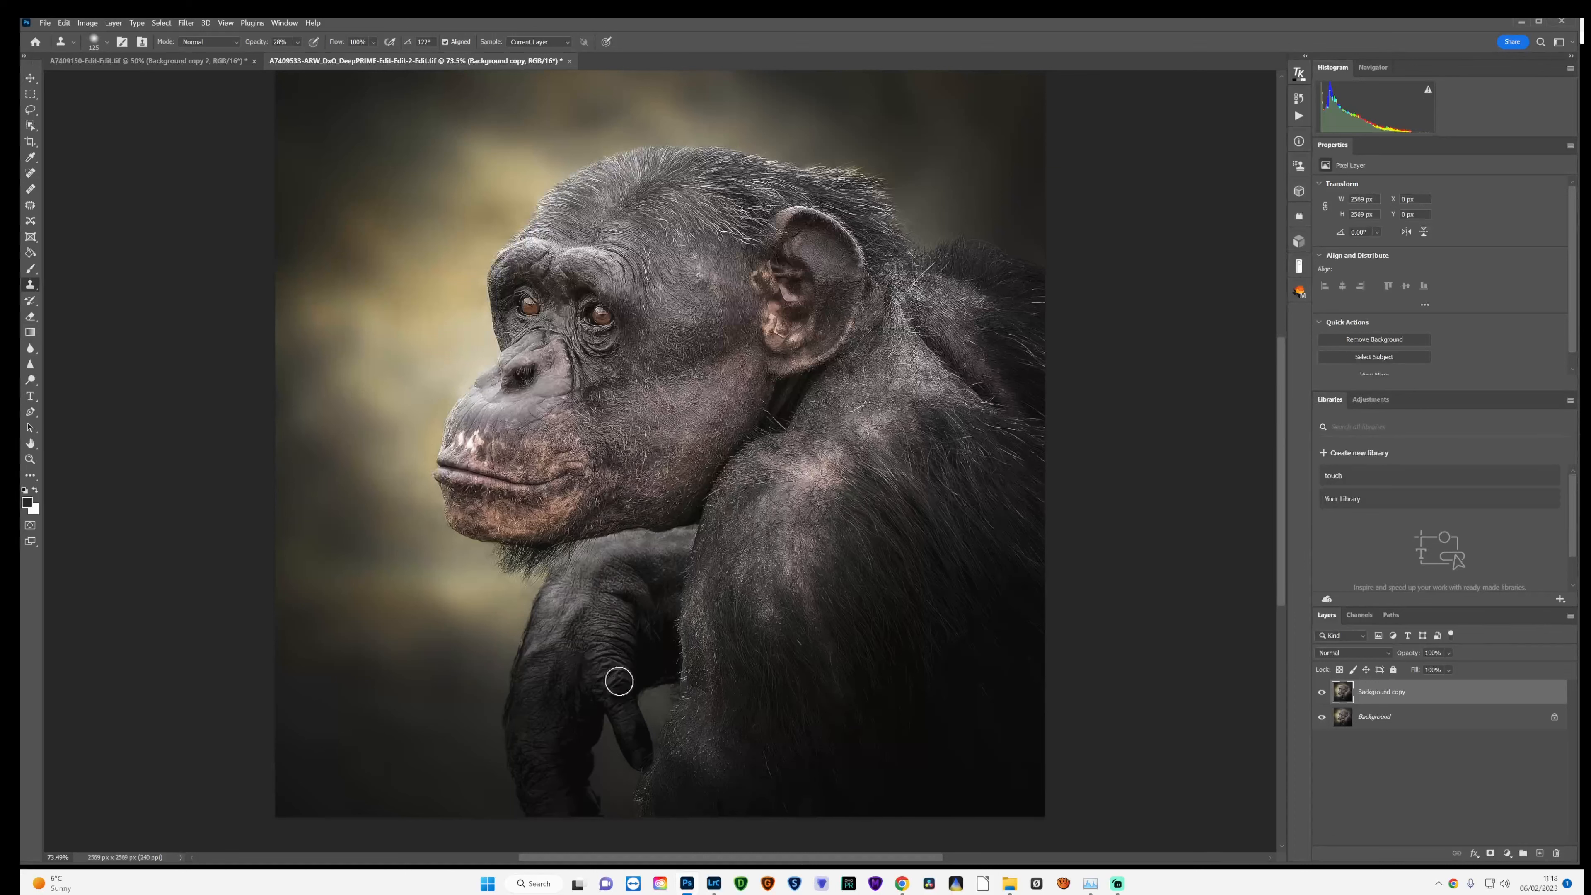
- Save the retouched portrait and switch to Lightroom Classic
{"action": "left_click", "coordinate": [44, 22]}
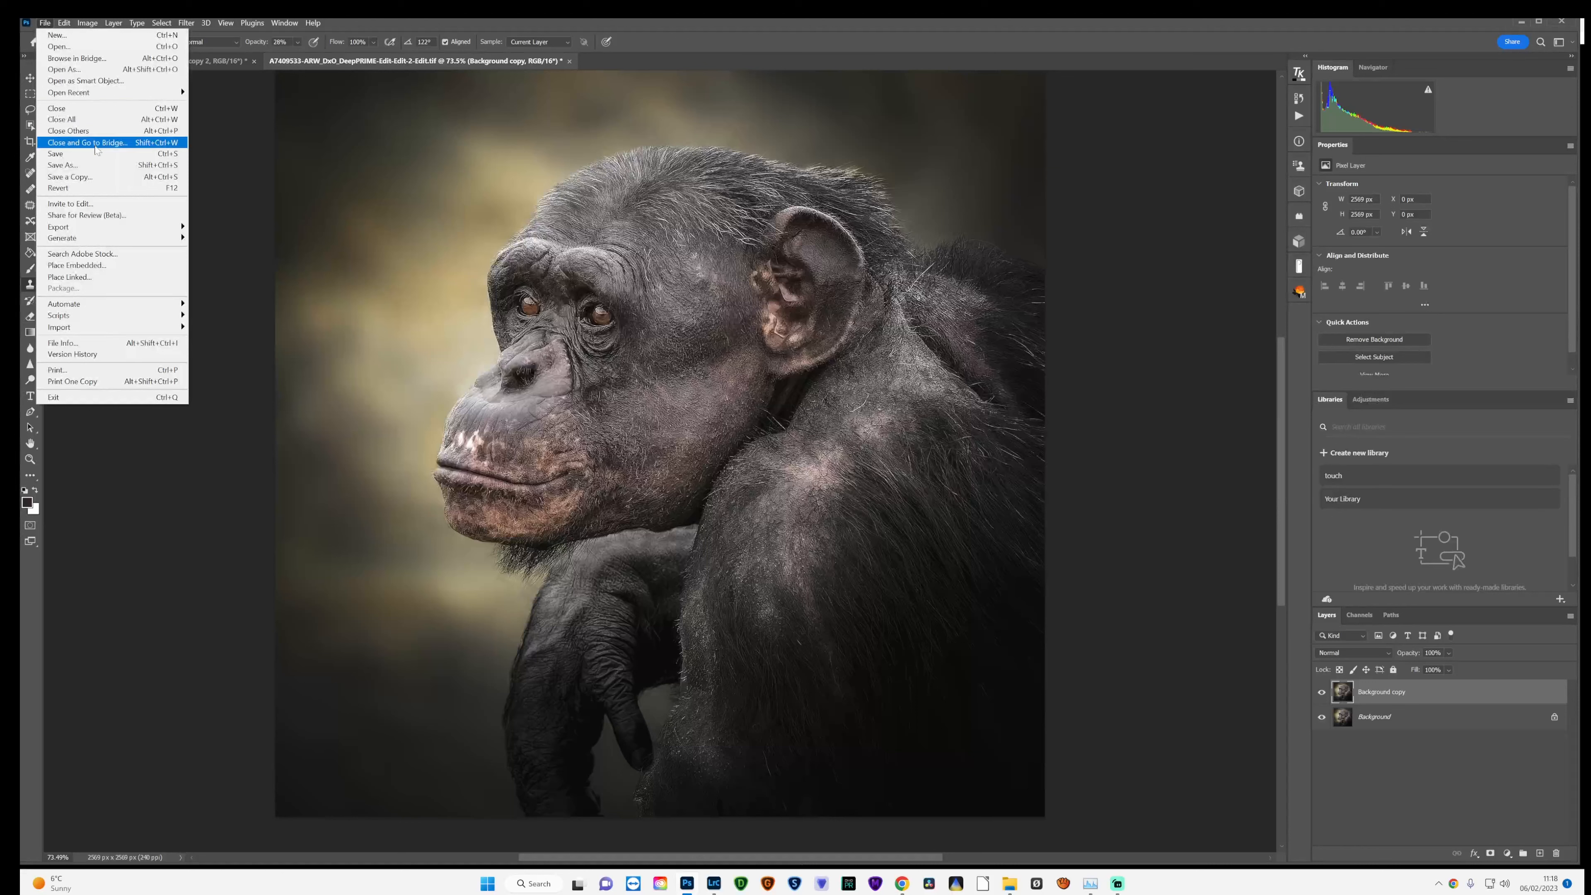
{"action": "left_click", "coordinate": [96, 155]}
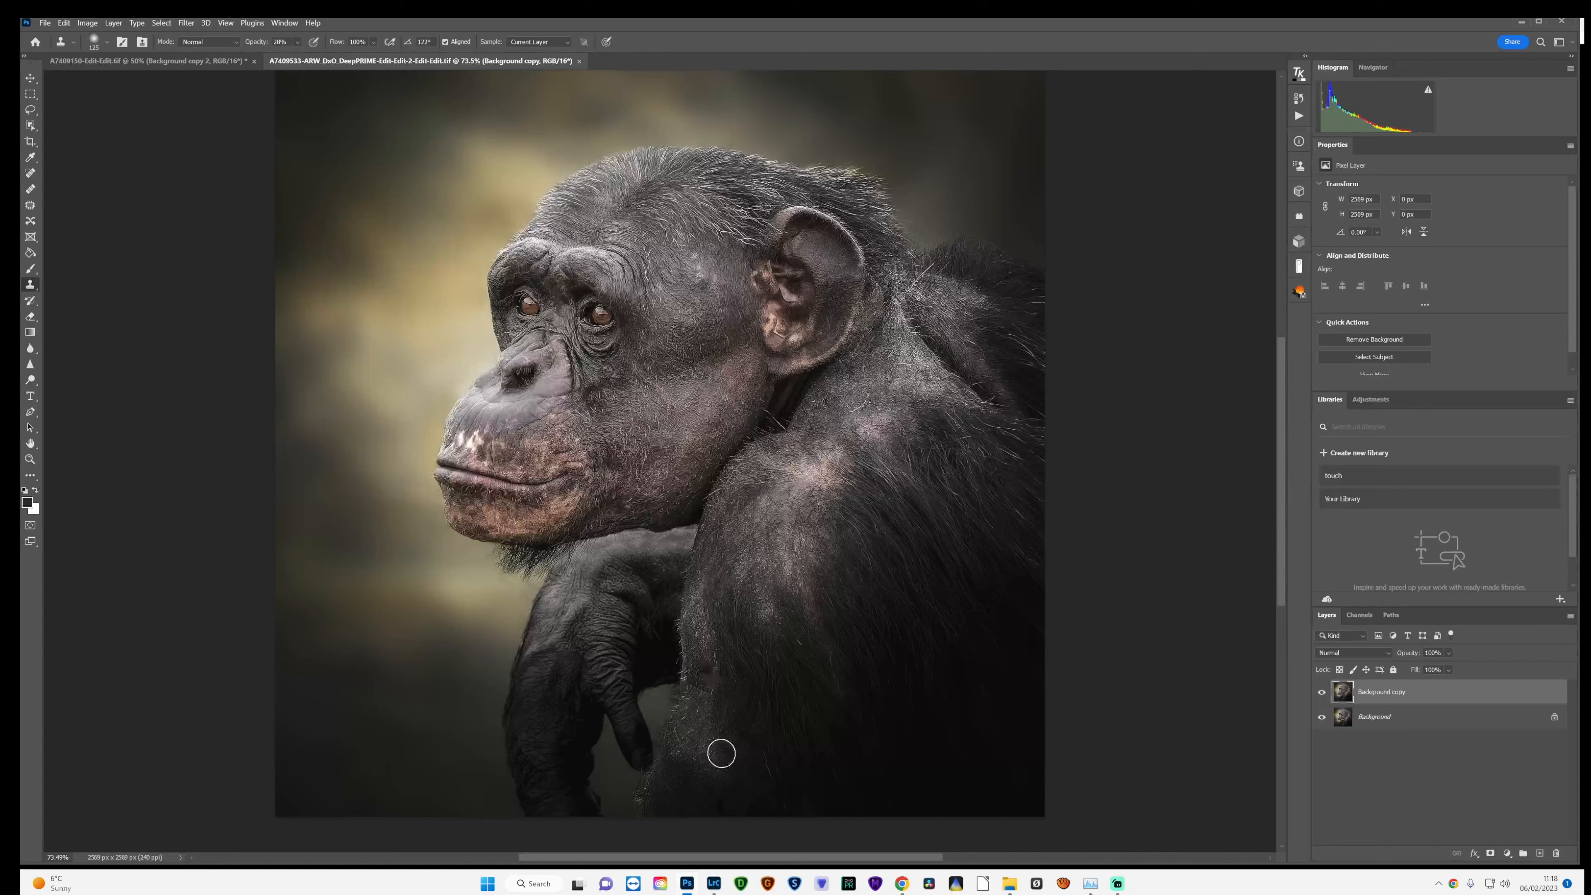
{"action": "left_click", "coordinate": [715, 881]}
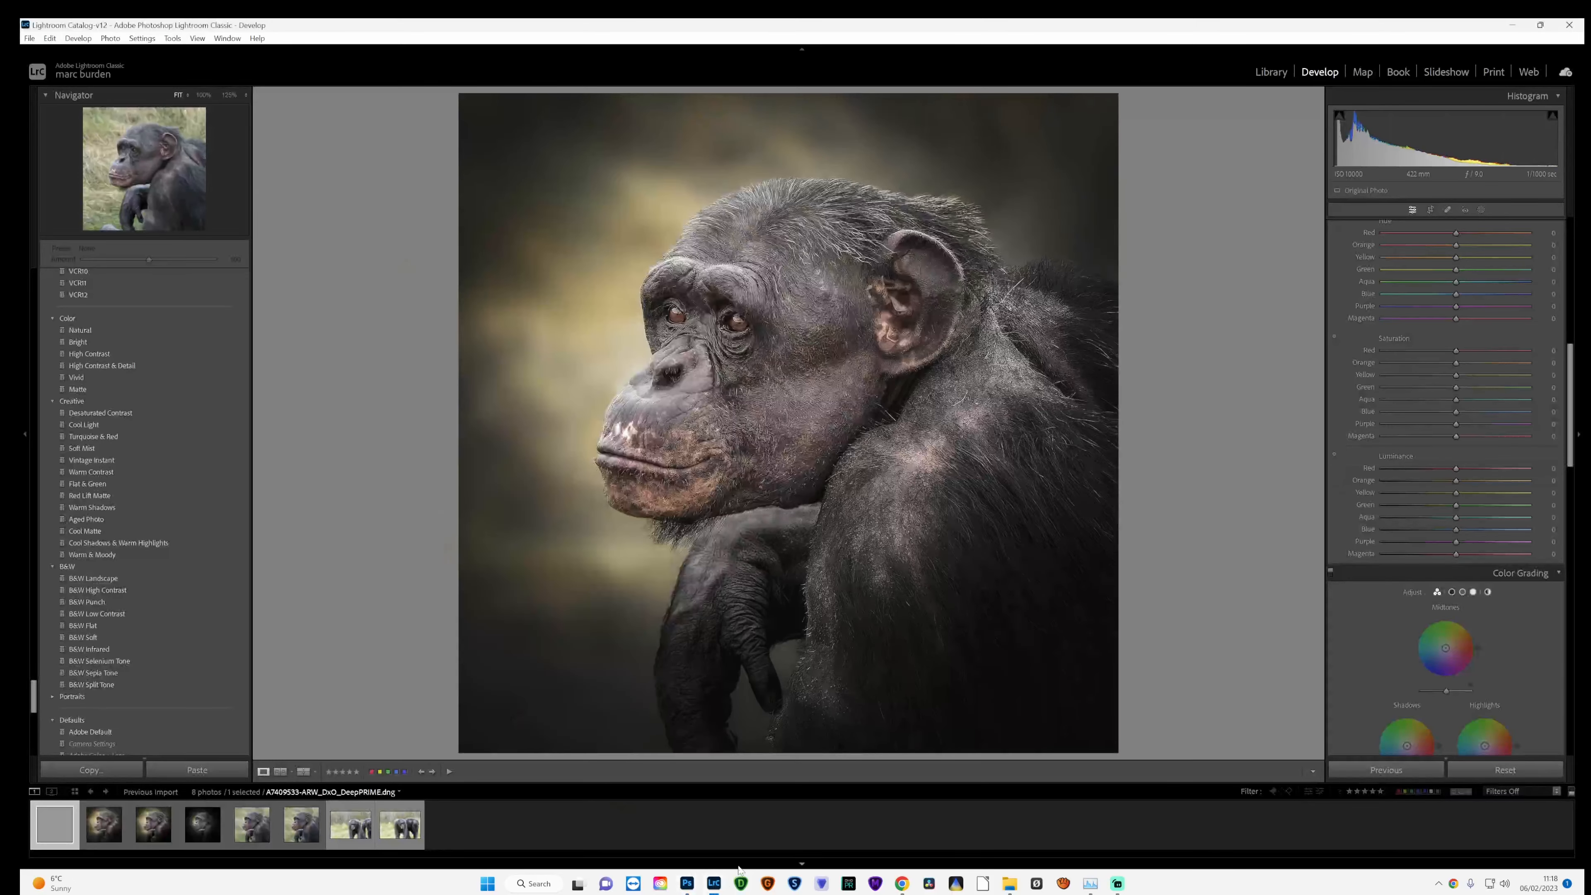
- Return to the basic adjustments of the retouched portrait and open the File commands
{"action": "scroll", "coordinate": [1366, 501], "scroll_direction": "up", "scroll_amount": 10}
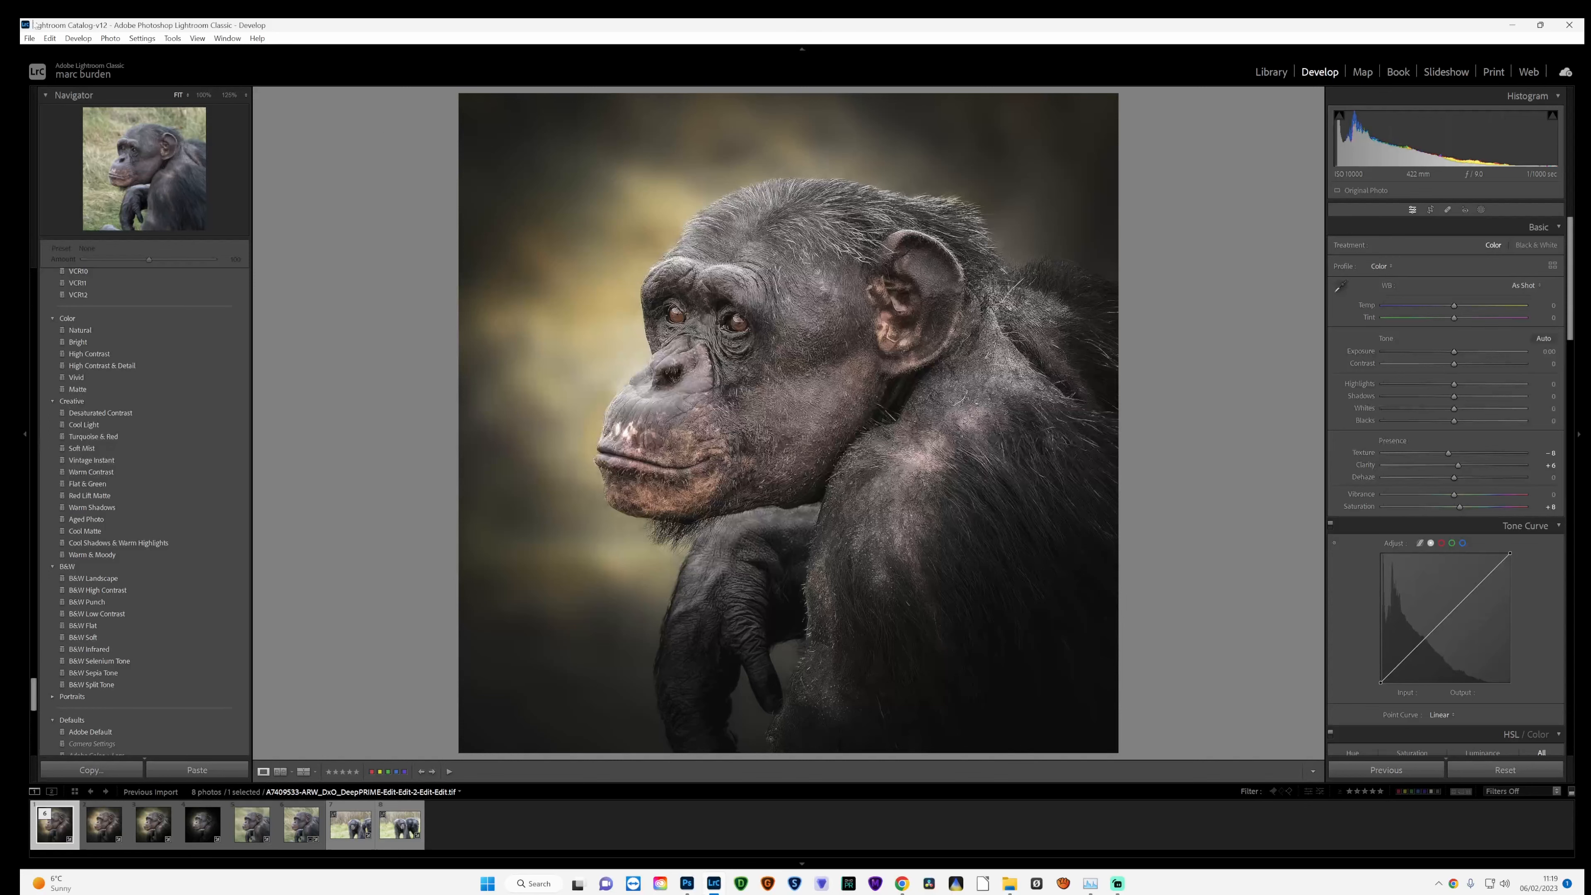
{"action": "left_click", "coordinate": [29, 39]}
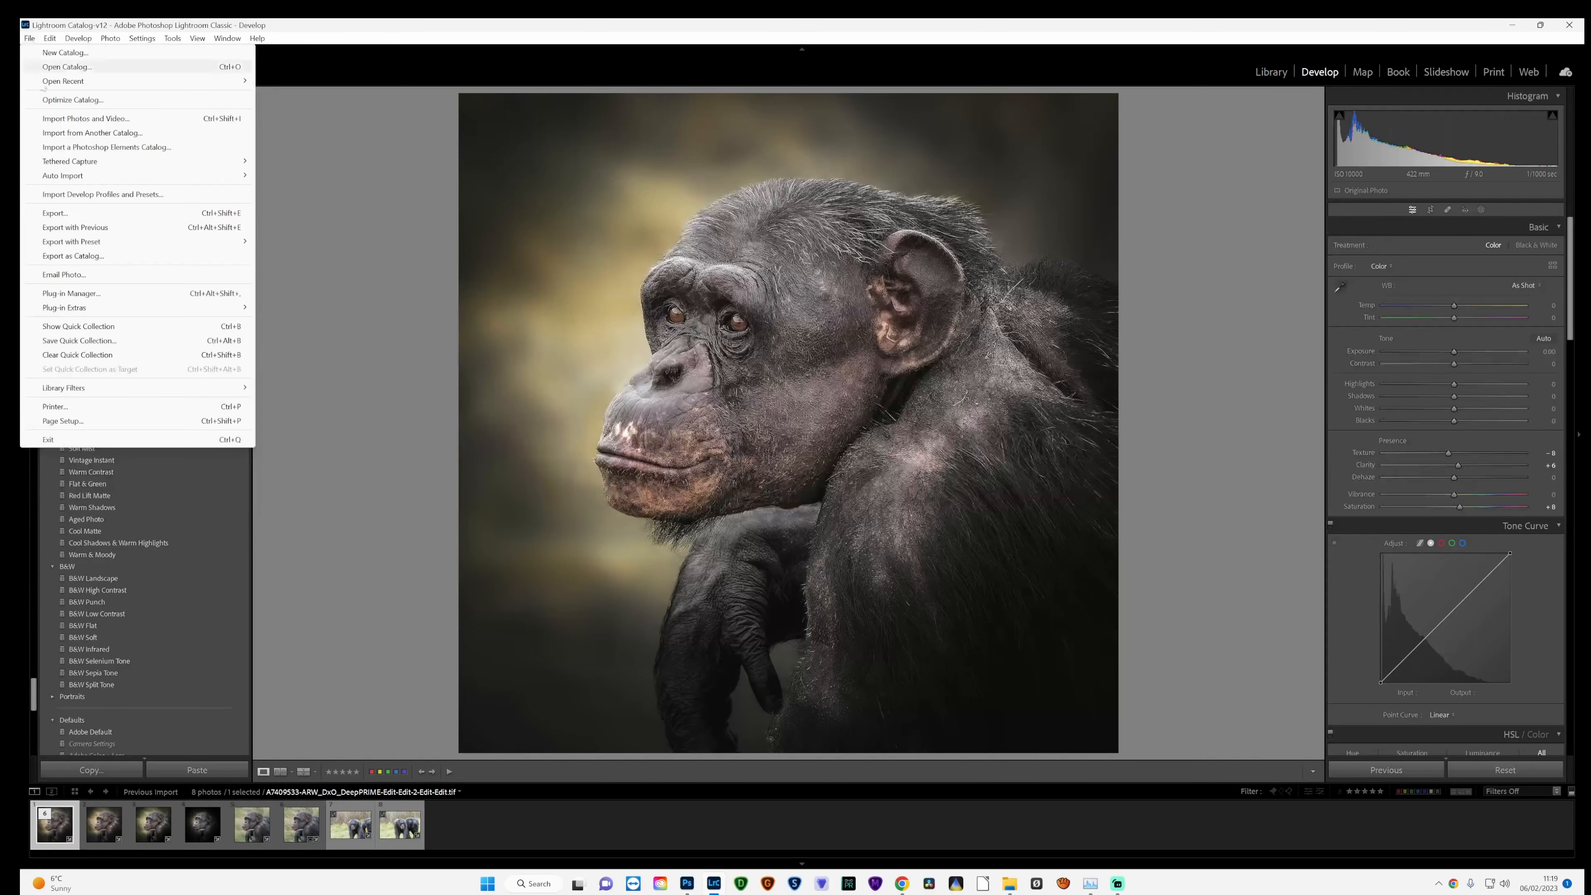